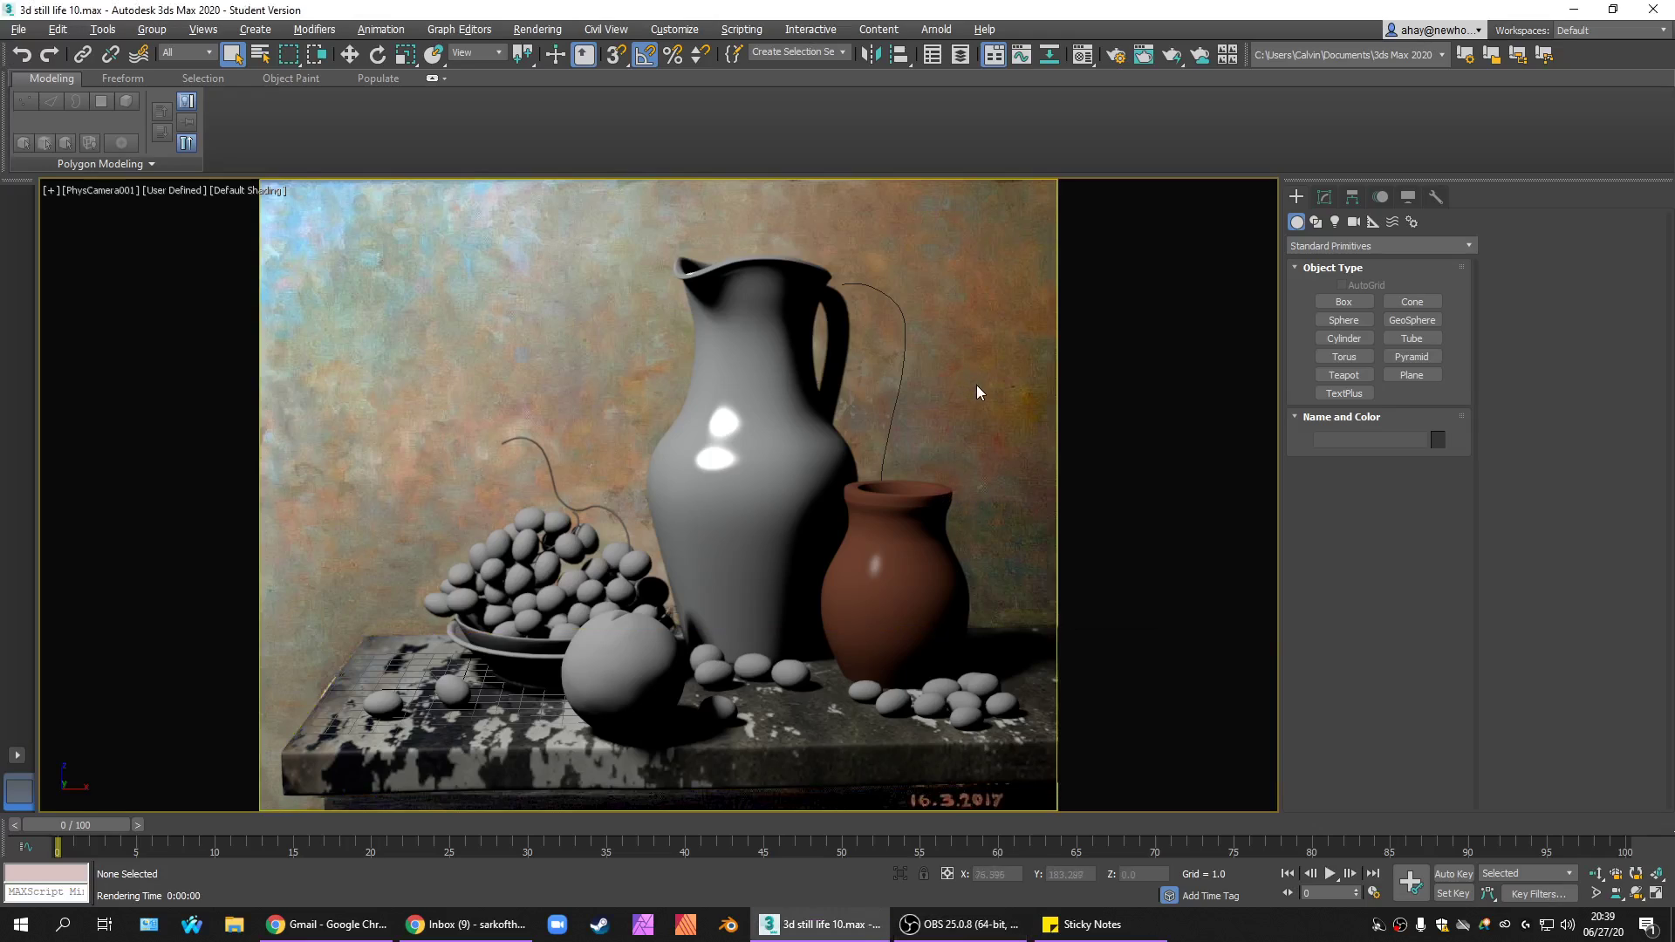
Set ART render quality to Draft with a 15 dB target and 75% noise filter strength.
key("F10")
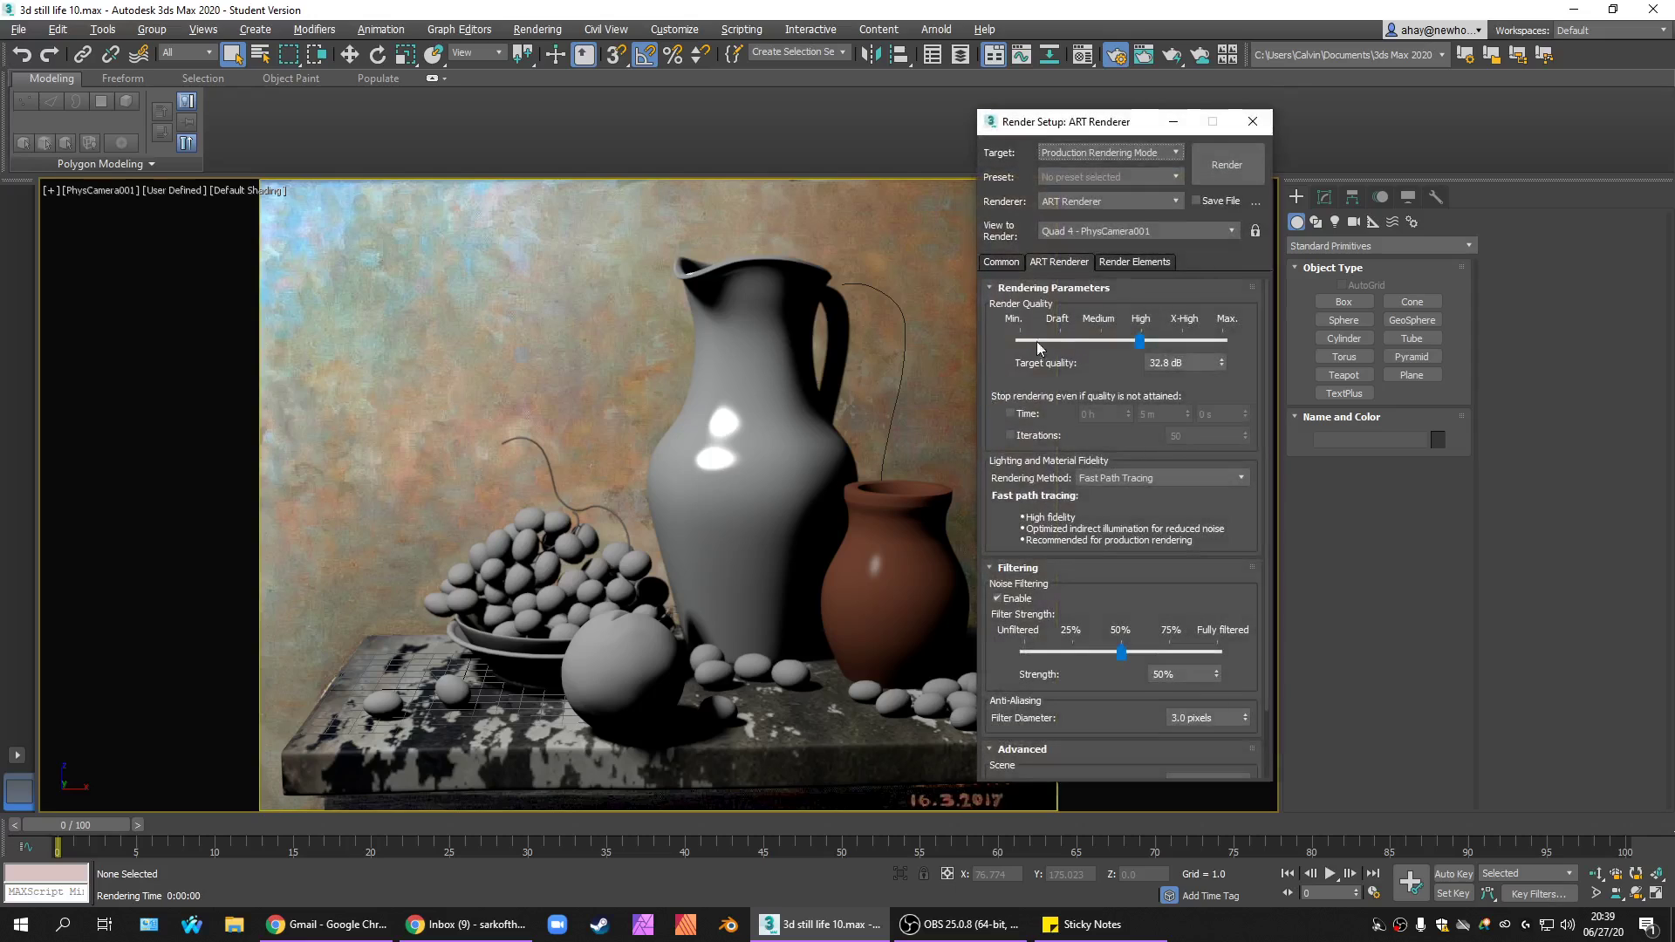
left_click_drag(1130, 134, 808, 118)
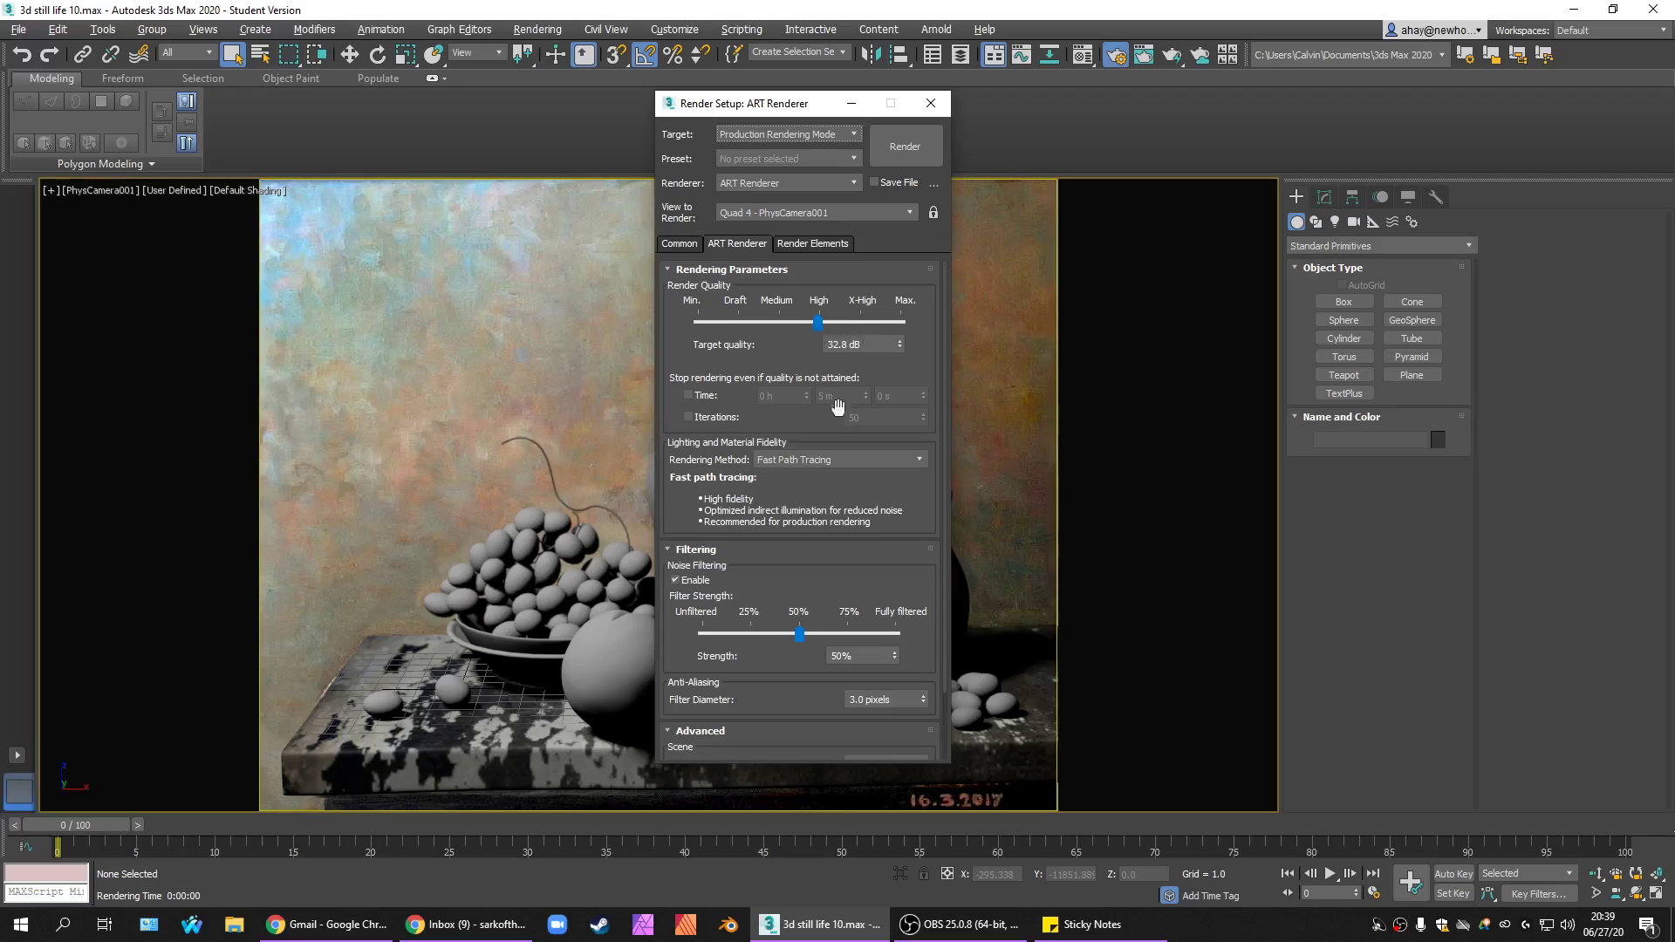
left_click_drag(816, 323, 721, 346)
double_click(872, 346)
type("15")
key("Return")
left_click_drag(798, 641, 846, 644)
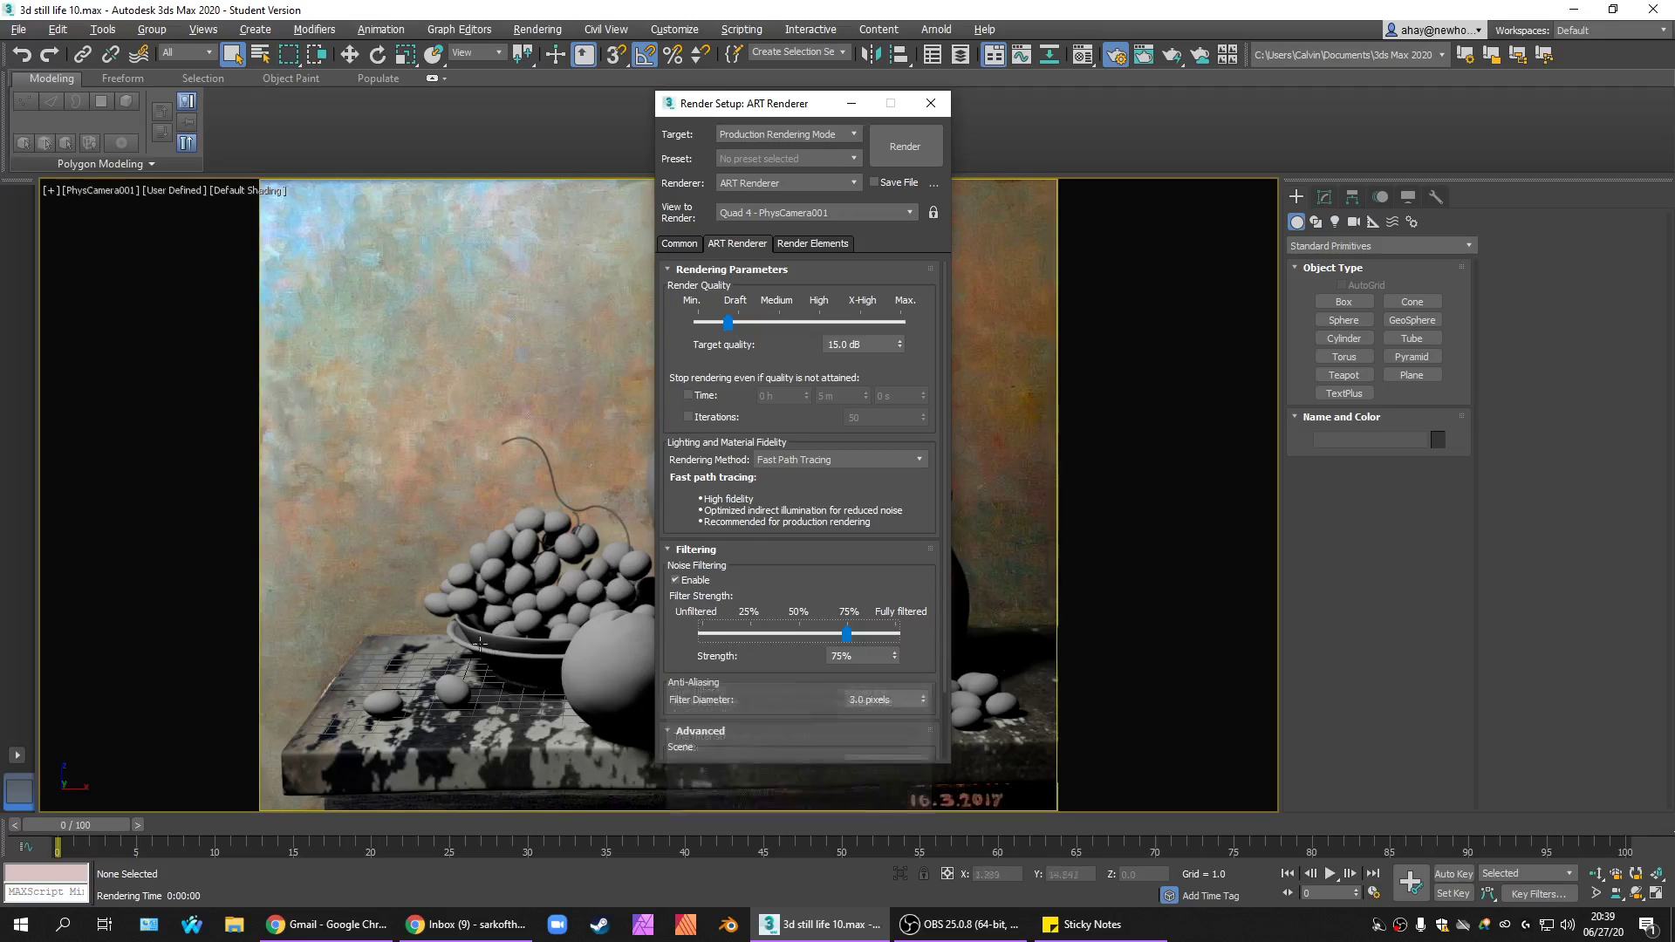
left_click_drag(796, 114, 1033, 109)
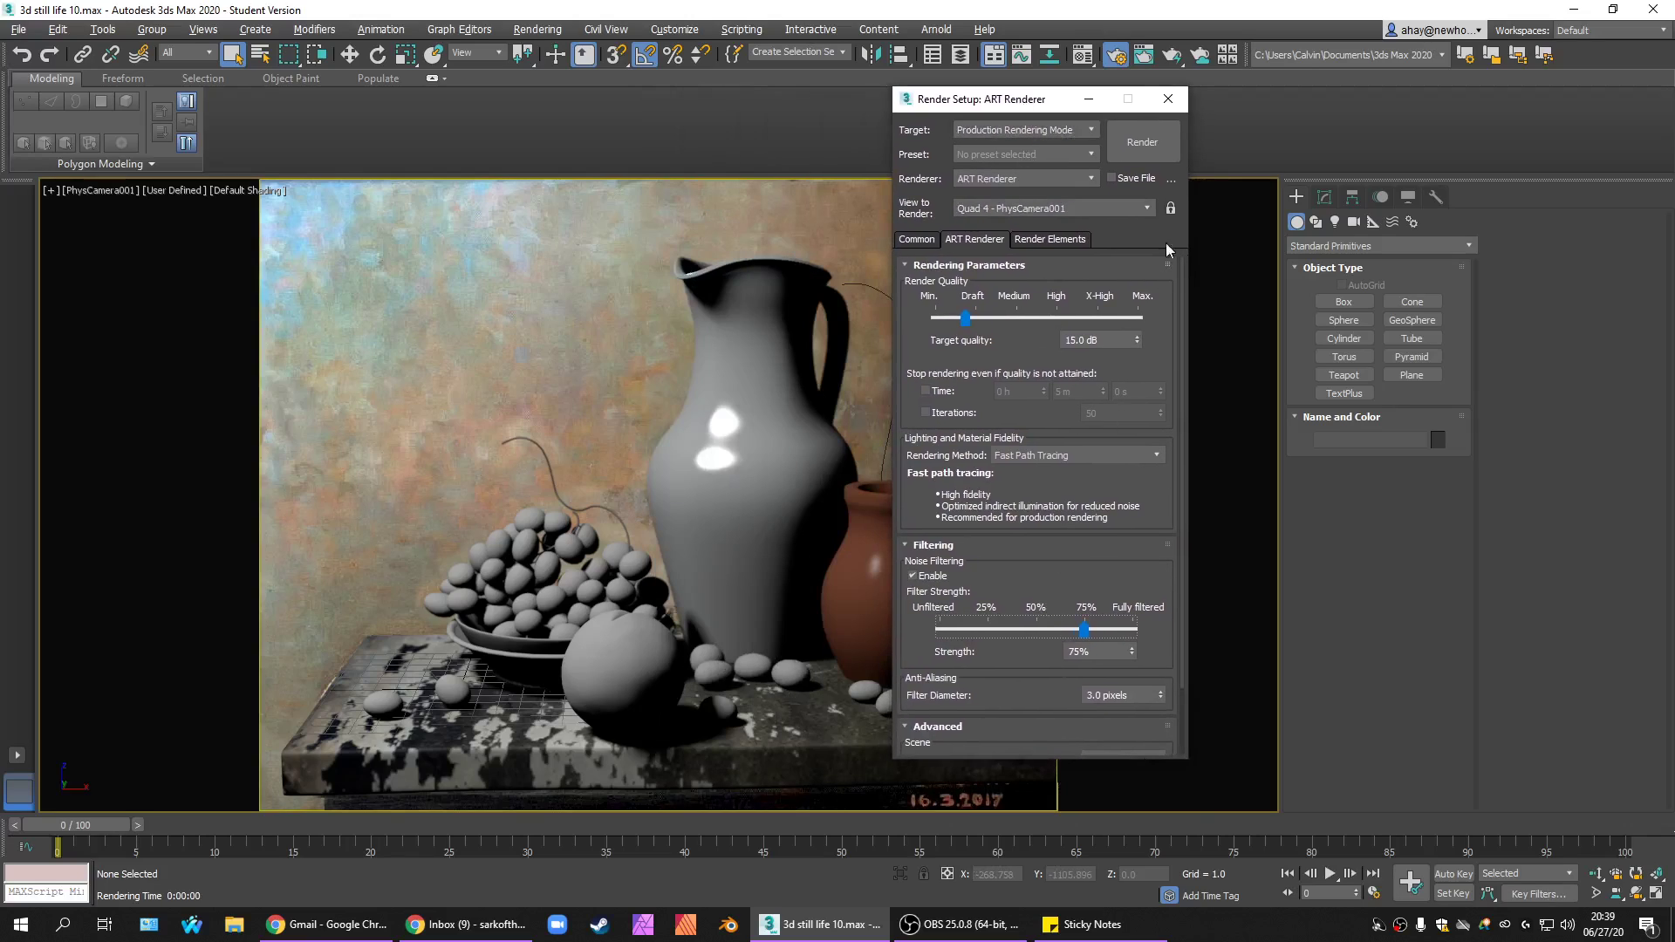
left_click(1144, 157)
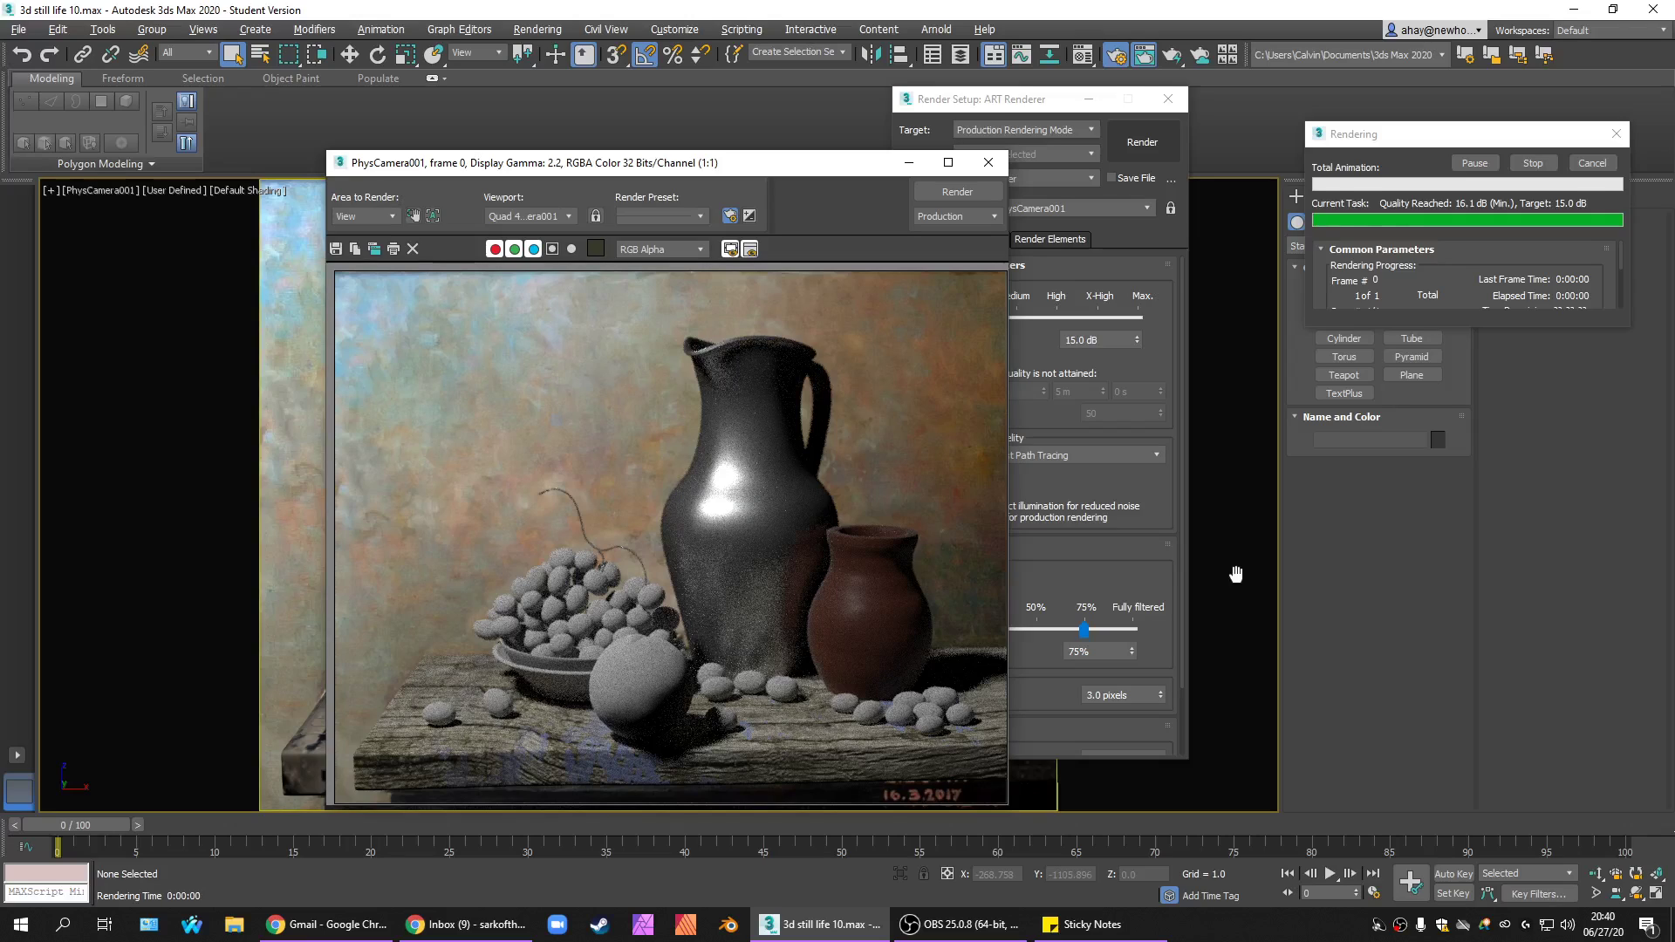
scroll(676, 781, "up", 2)
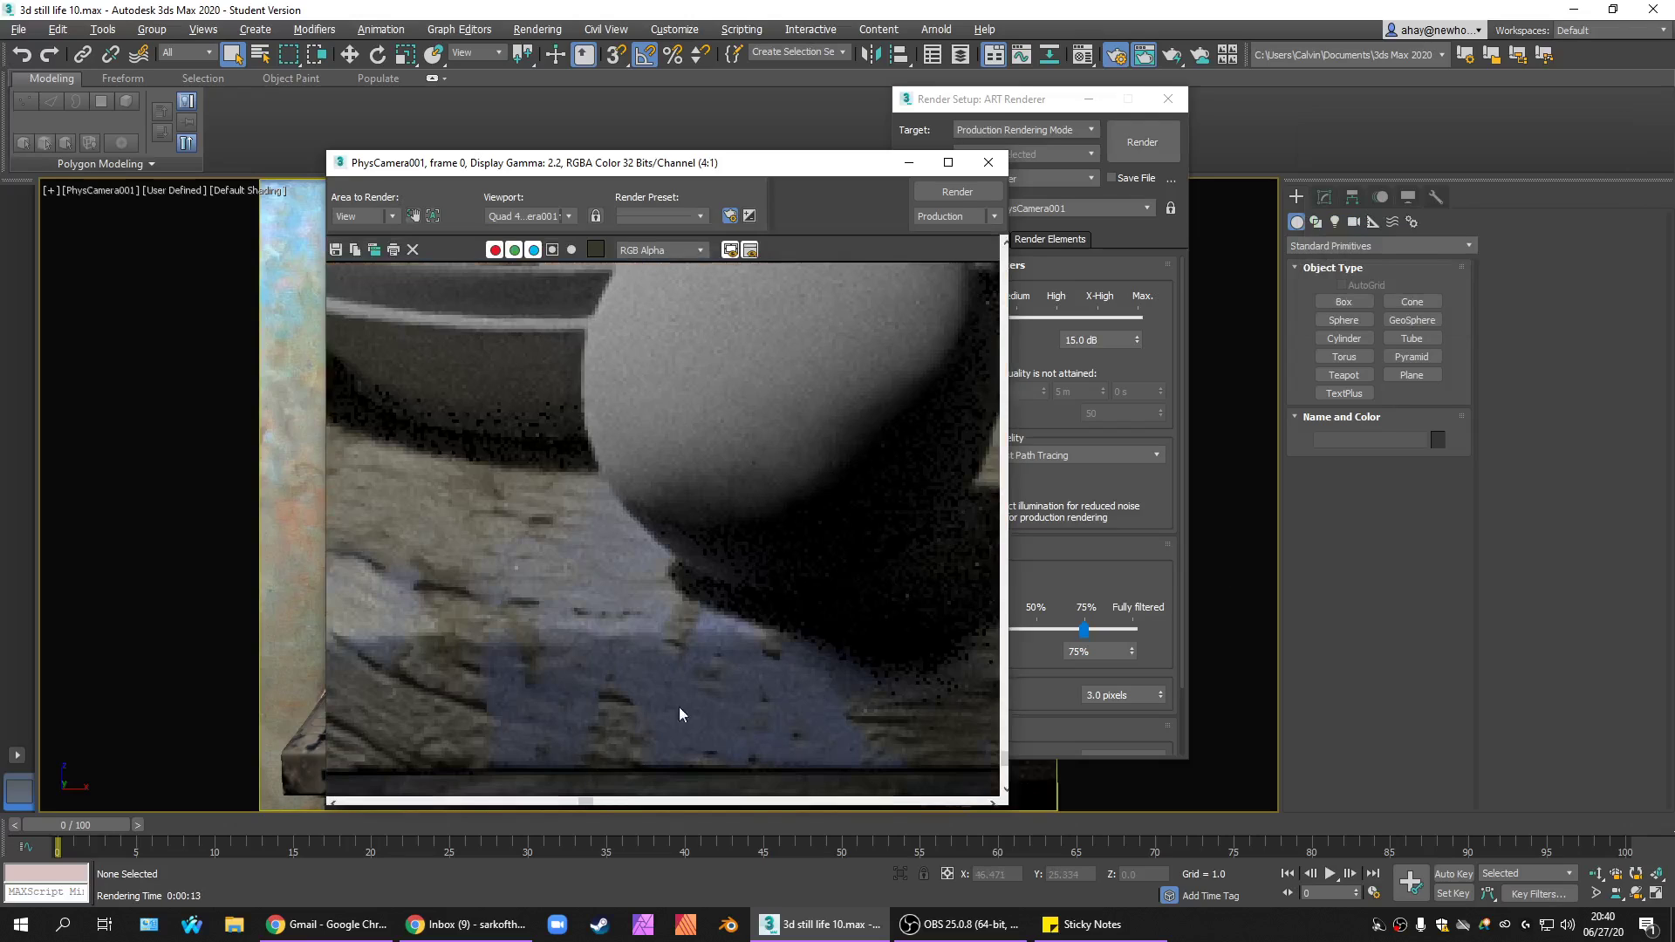
scroll(728, 690, "down", 1)
scroll(670, 730, "down", 1)
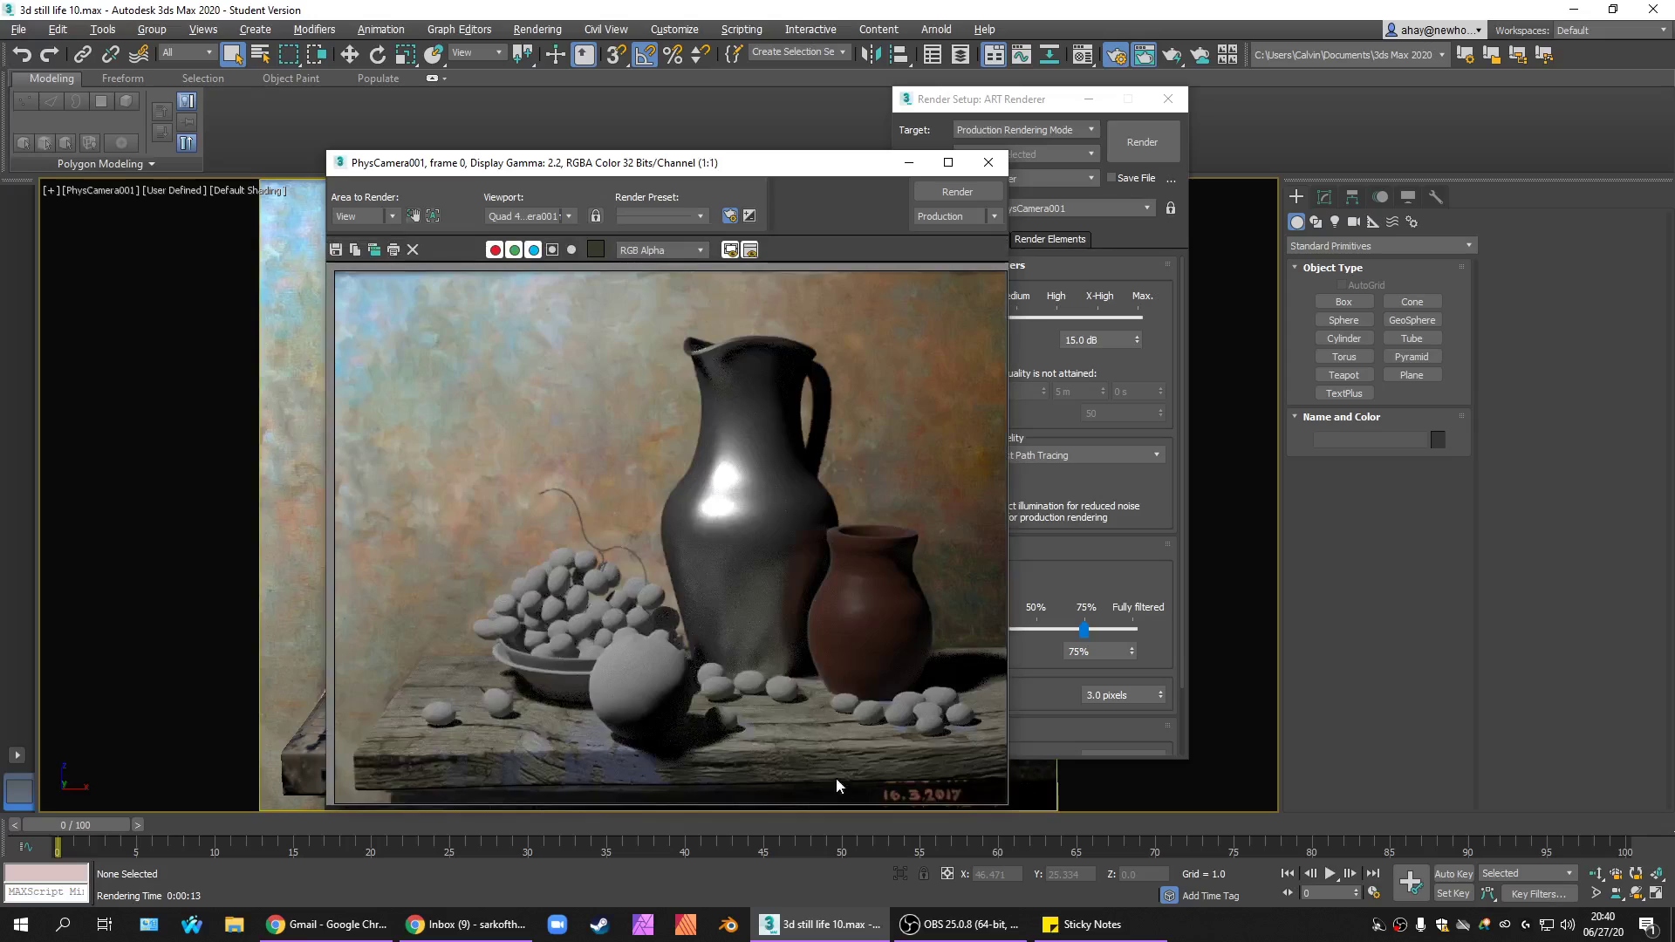
scroll(859, 773, "up", 1)
scroll(869, 760, "up", 1)
scroll(873, 756, "down", 1)
scroll(932, 765, "down", 1)
left_click(989, 163)
Hide the table.
left_click_drag(1017, 103, 1055, 99)
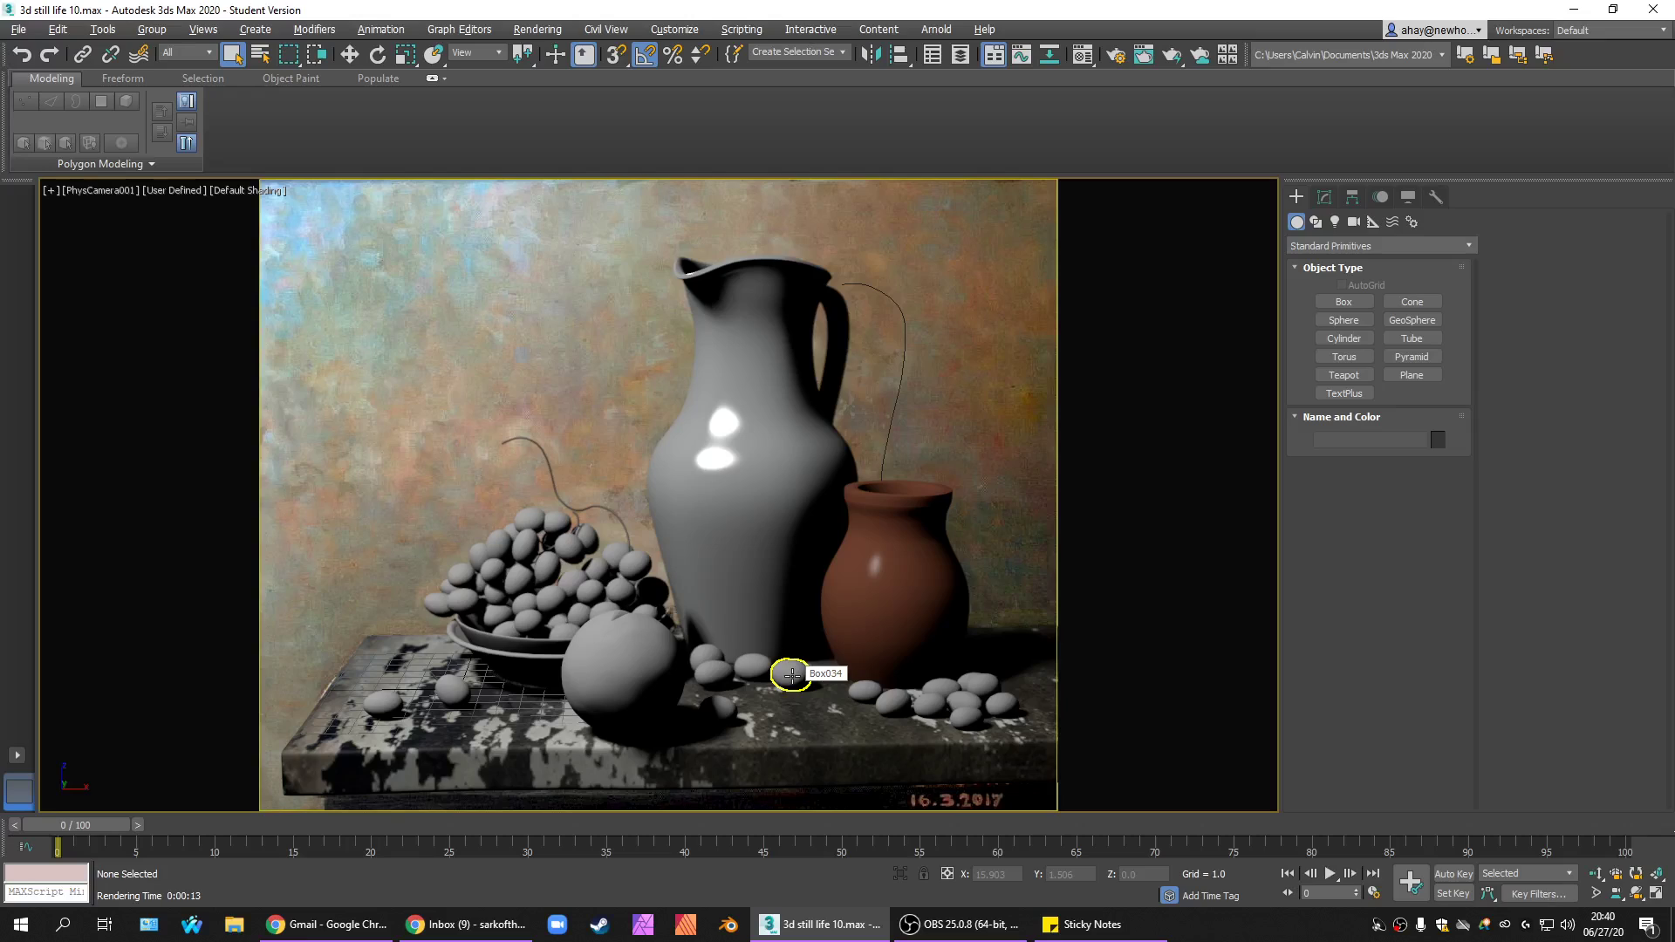
left_click(792, 674)
left_click(756, 667, "ctrl")
left_click(718, 716, "ctrl")
left_click(818, 742)
right_click(851, 720)
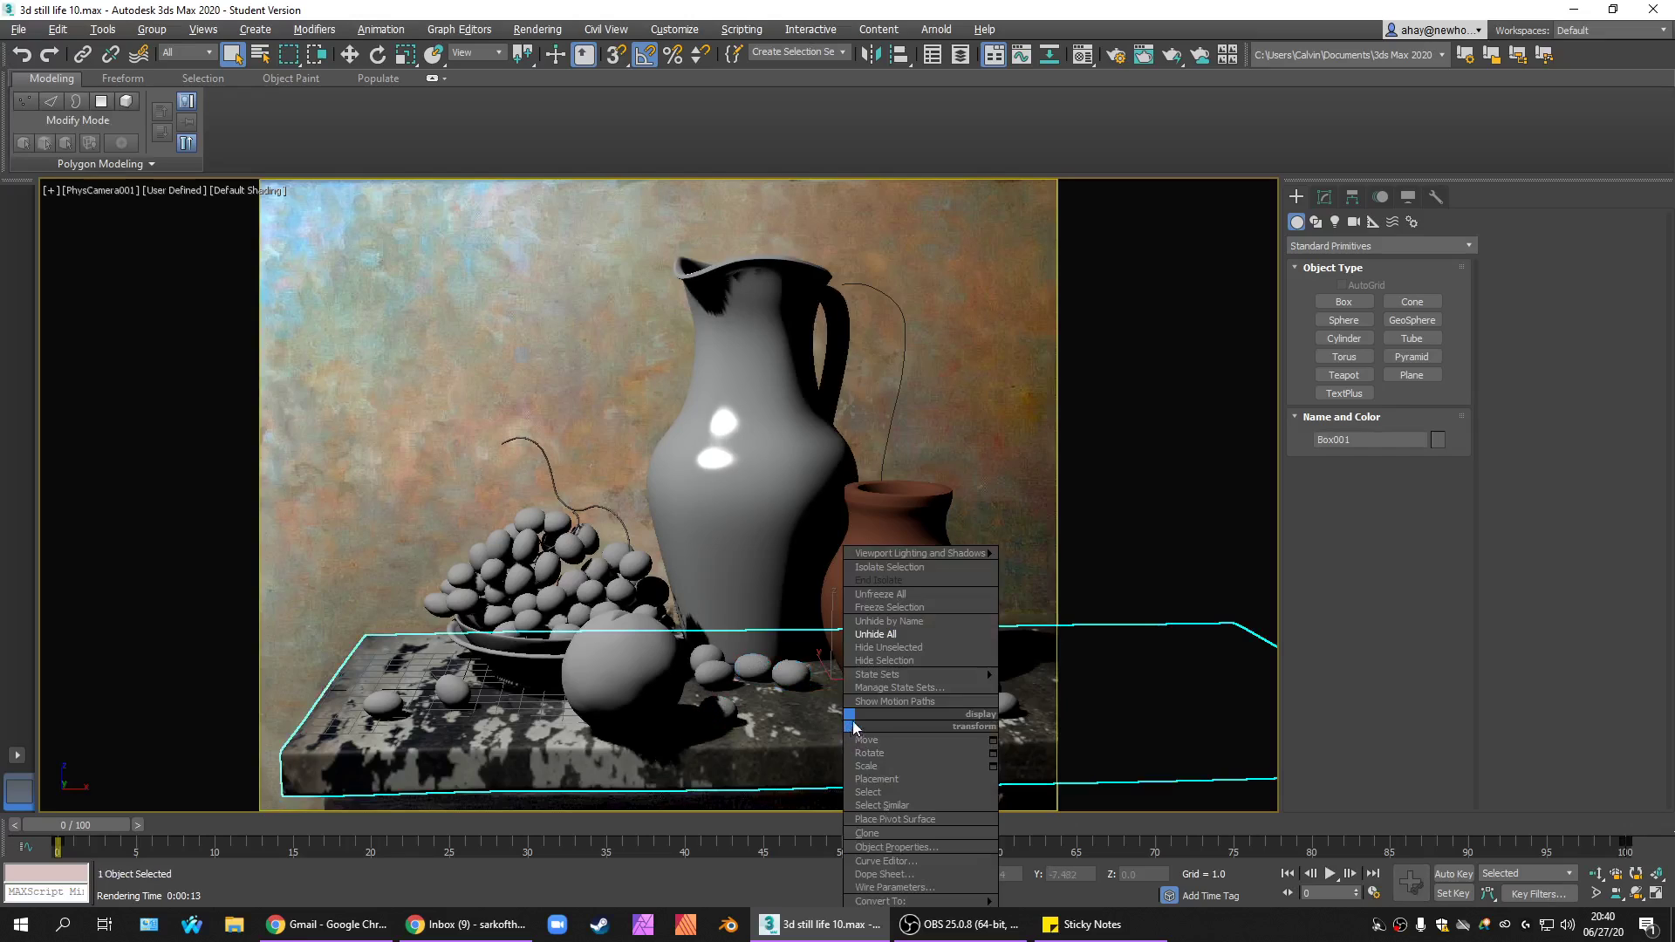
left_click(902, 661)
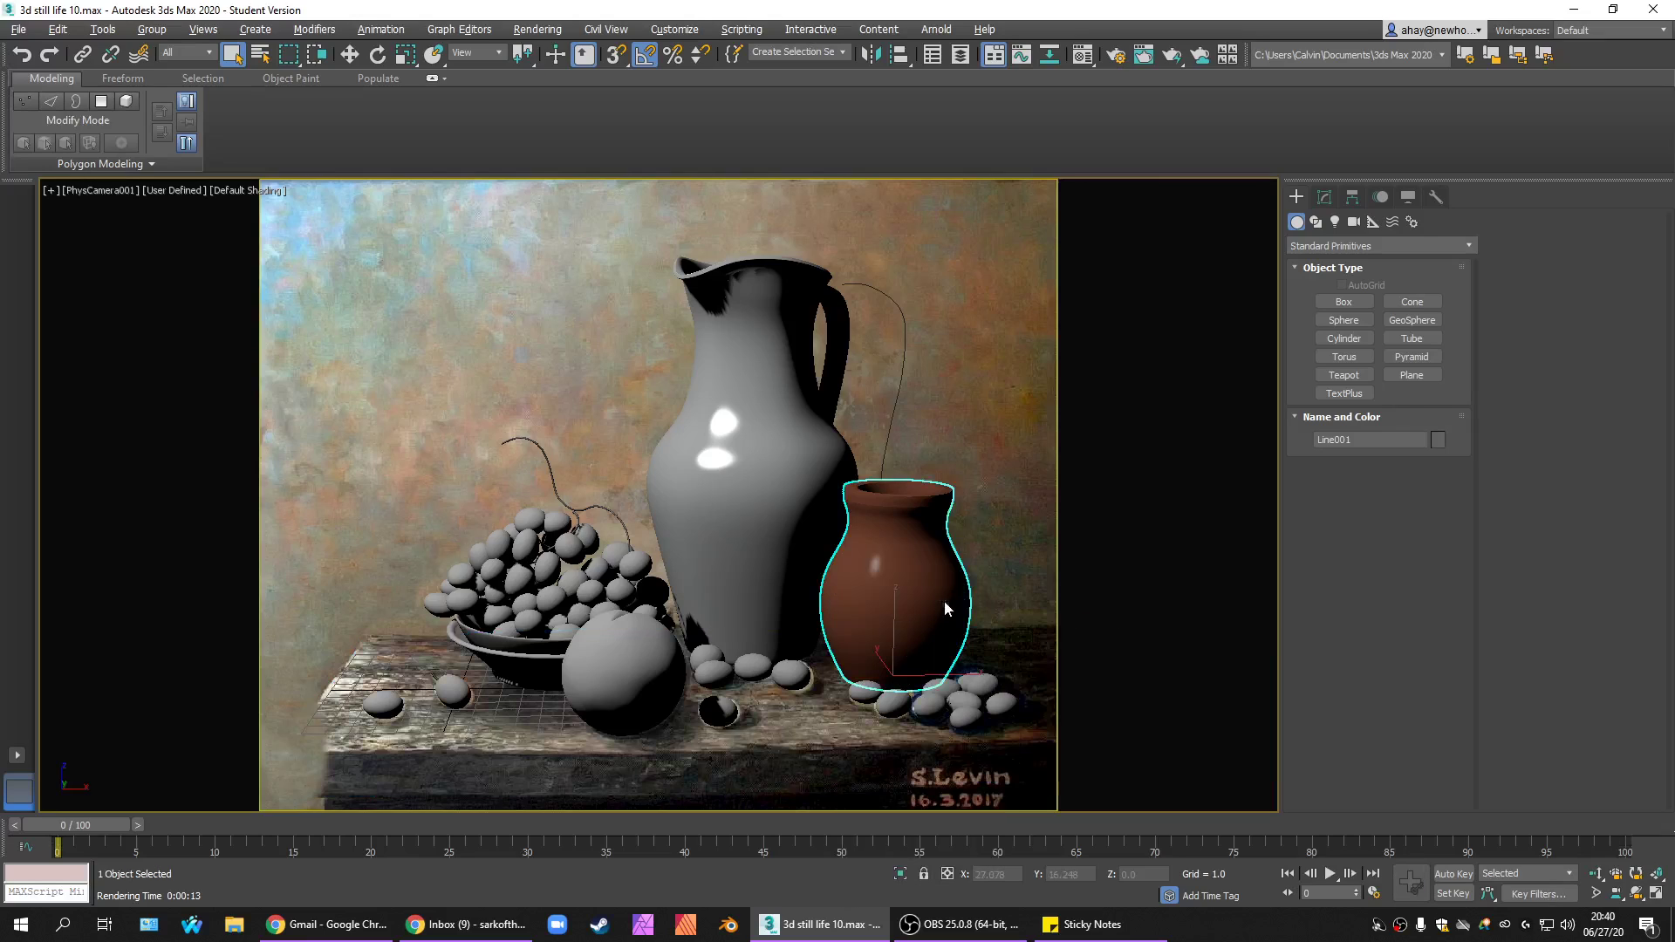
Hide the clay vase and the jug.
left_click(944, 597)
right_click(944, 597)
left_click(982, 537)
left_click(797, 513)
right_click(798, 513)
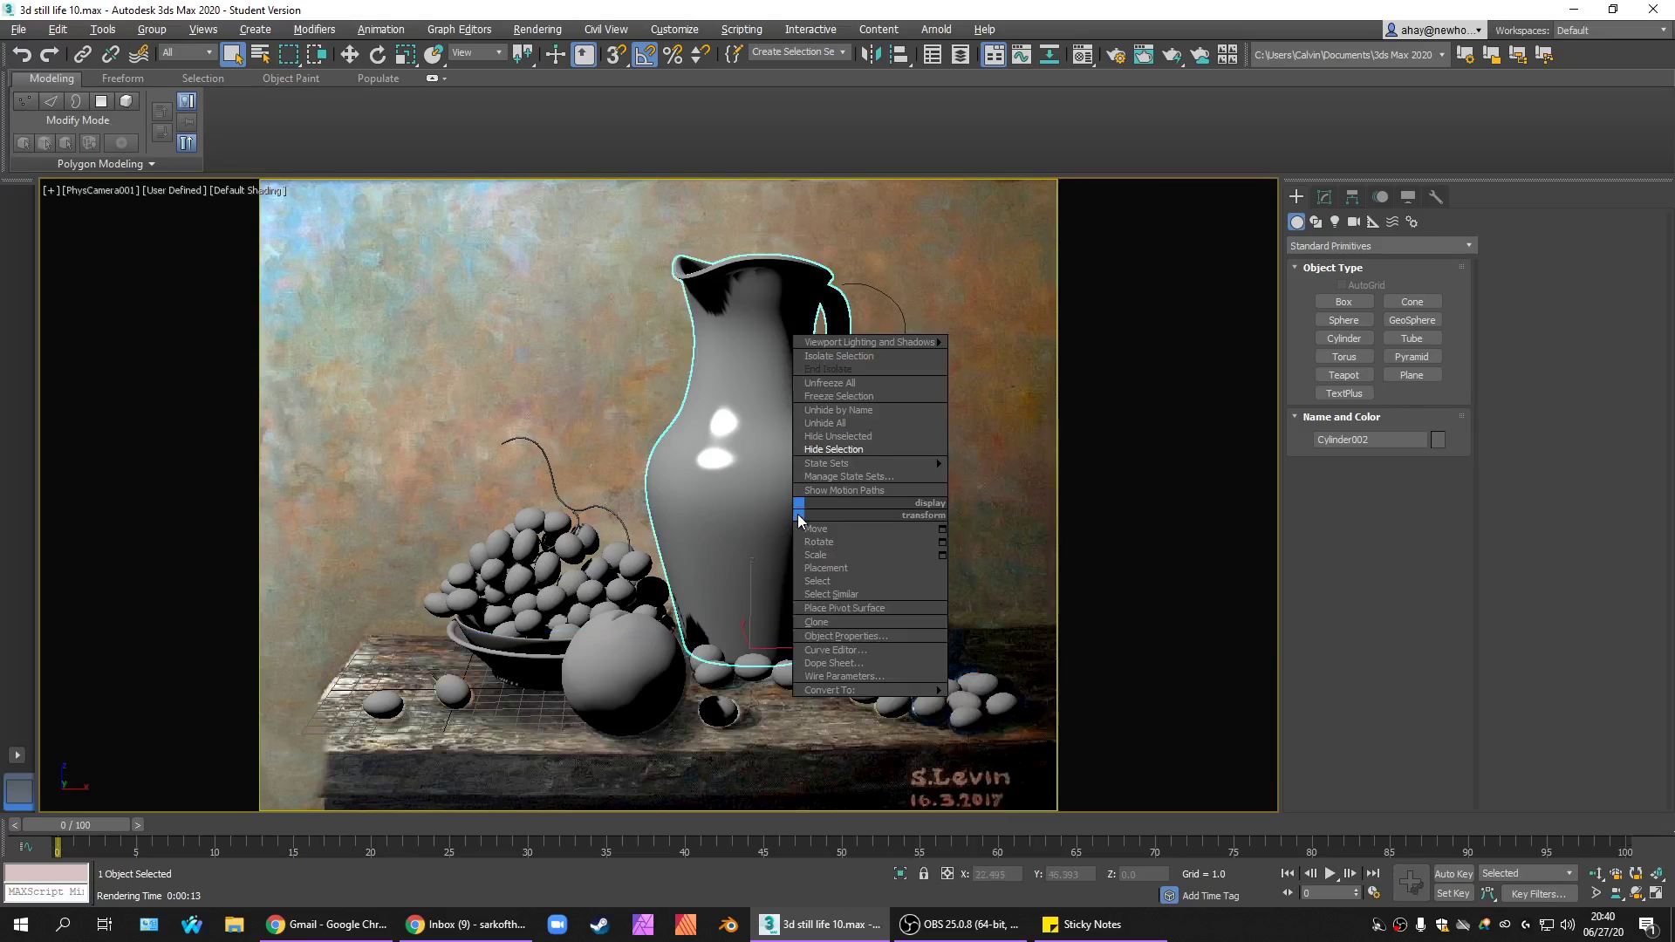
left_click(877, 449)
Remove the Line002 curve and hide the bowl, its rim curve Line011, and the sphere.
left_click(892, 434)
key("Delete")
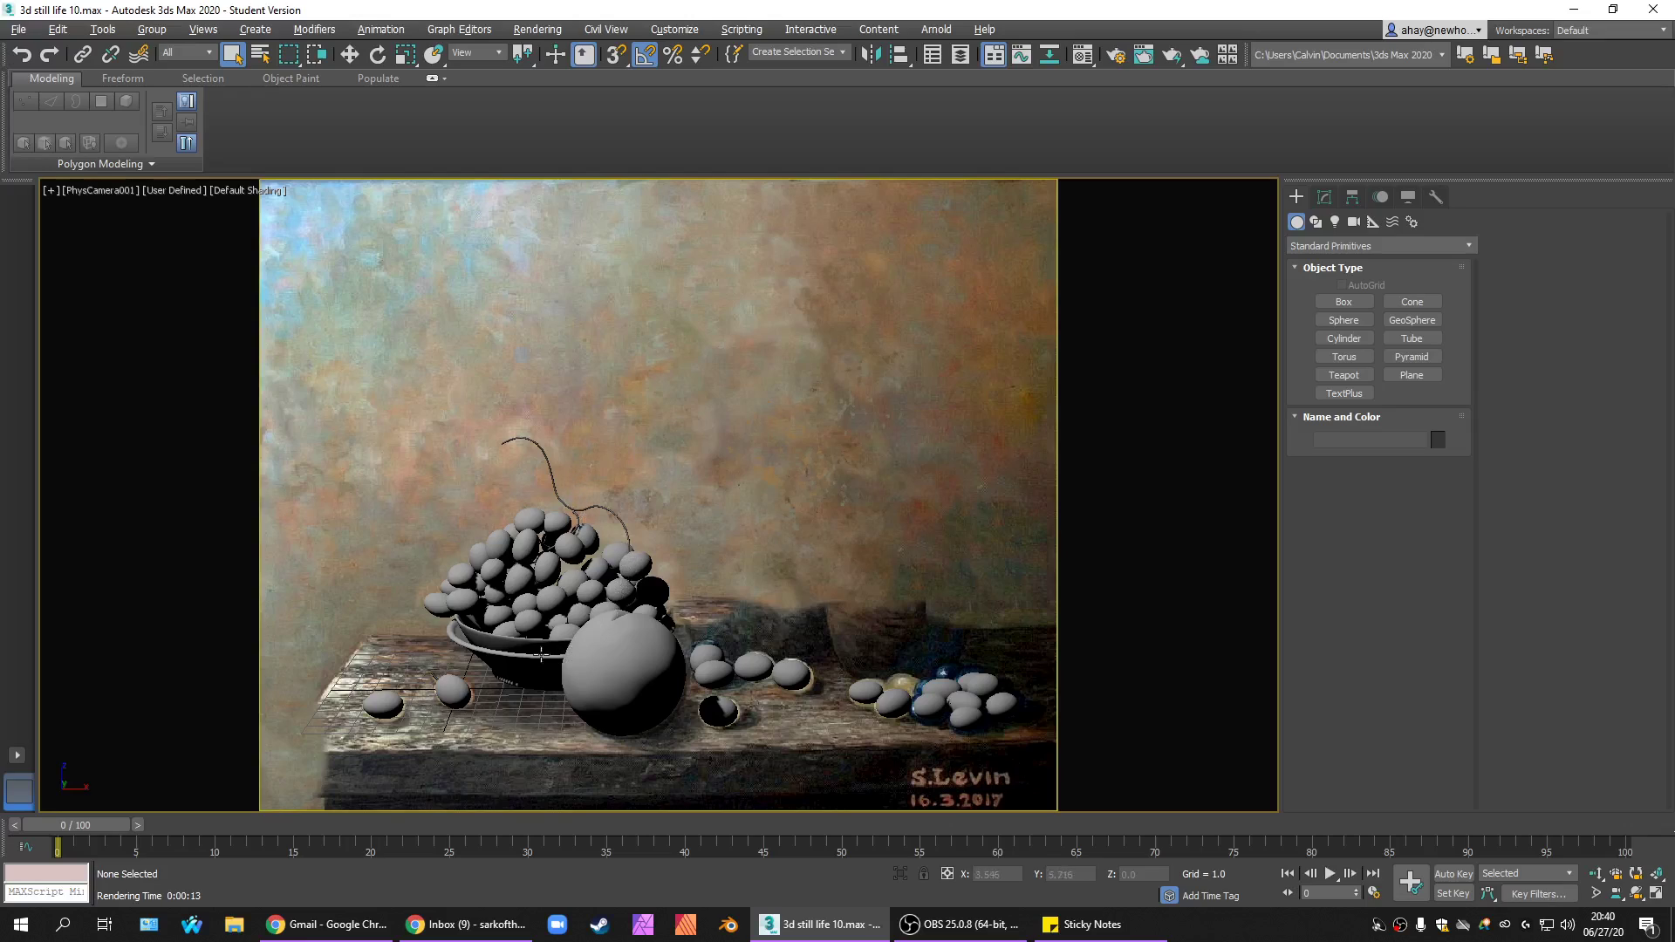
left_click(538, 655)
left_click(536, 659, "ctrl")
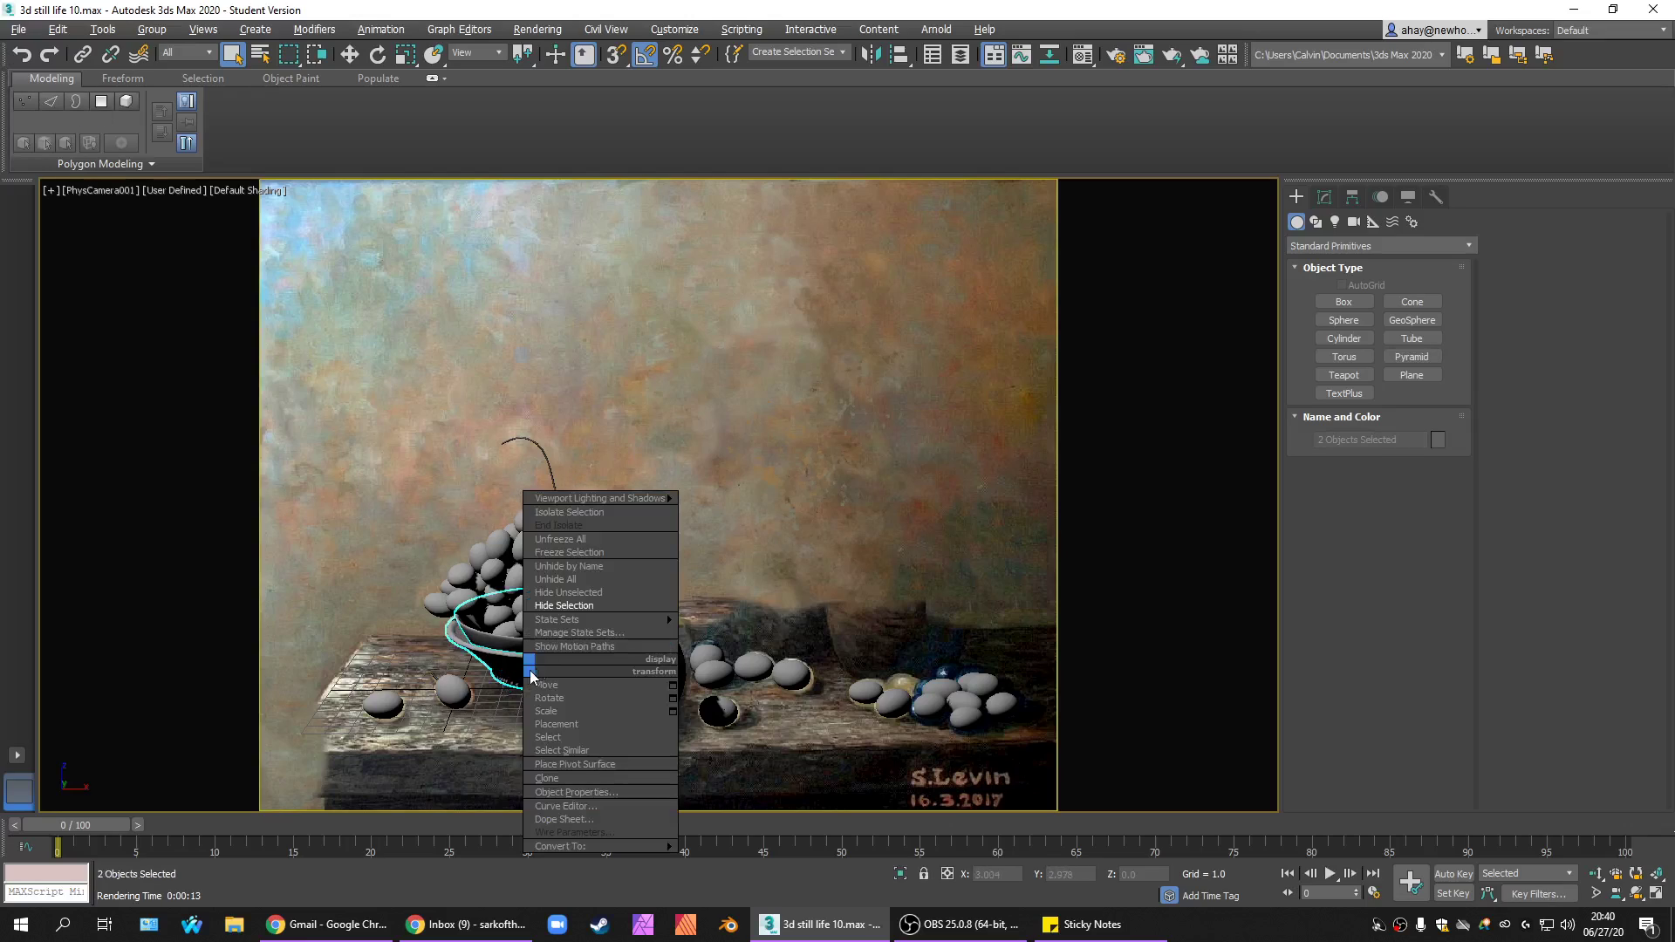
right_click(529, 671)
left_click(563, 606)
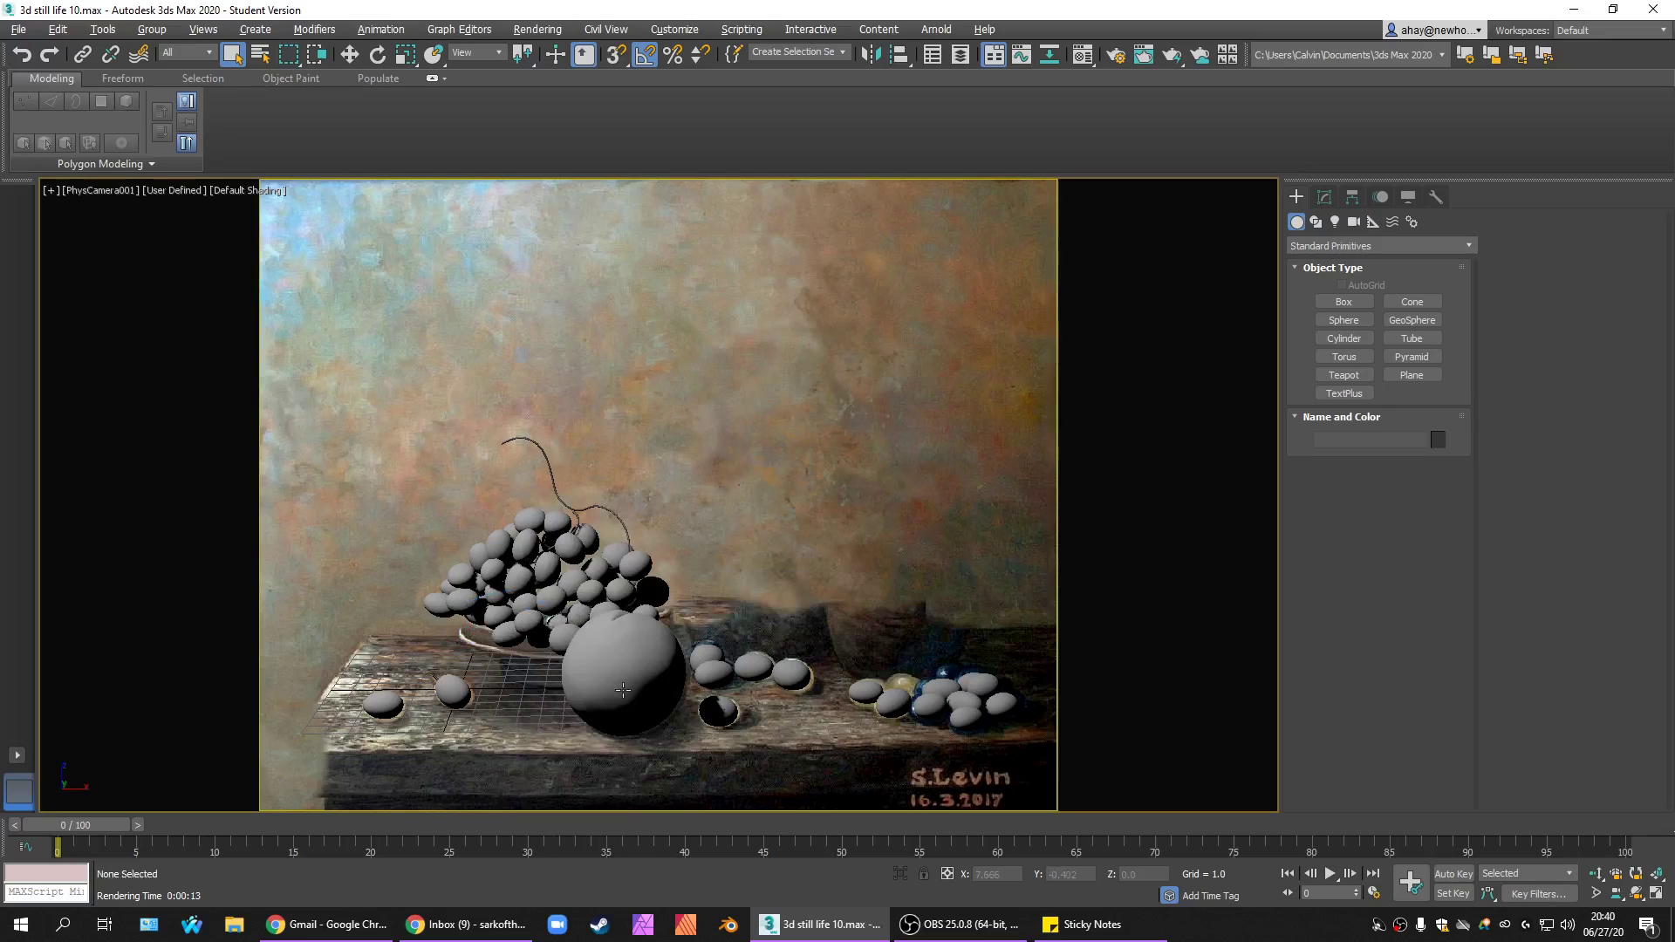
left_click(622, 680)
right_click(630, 687)
left_click(681, 623)
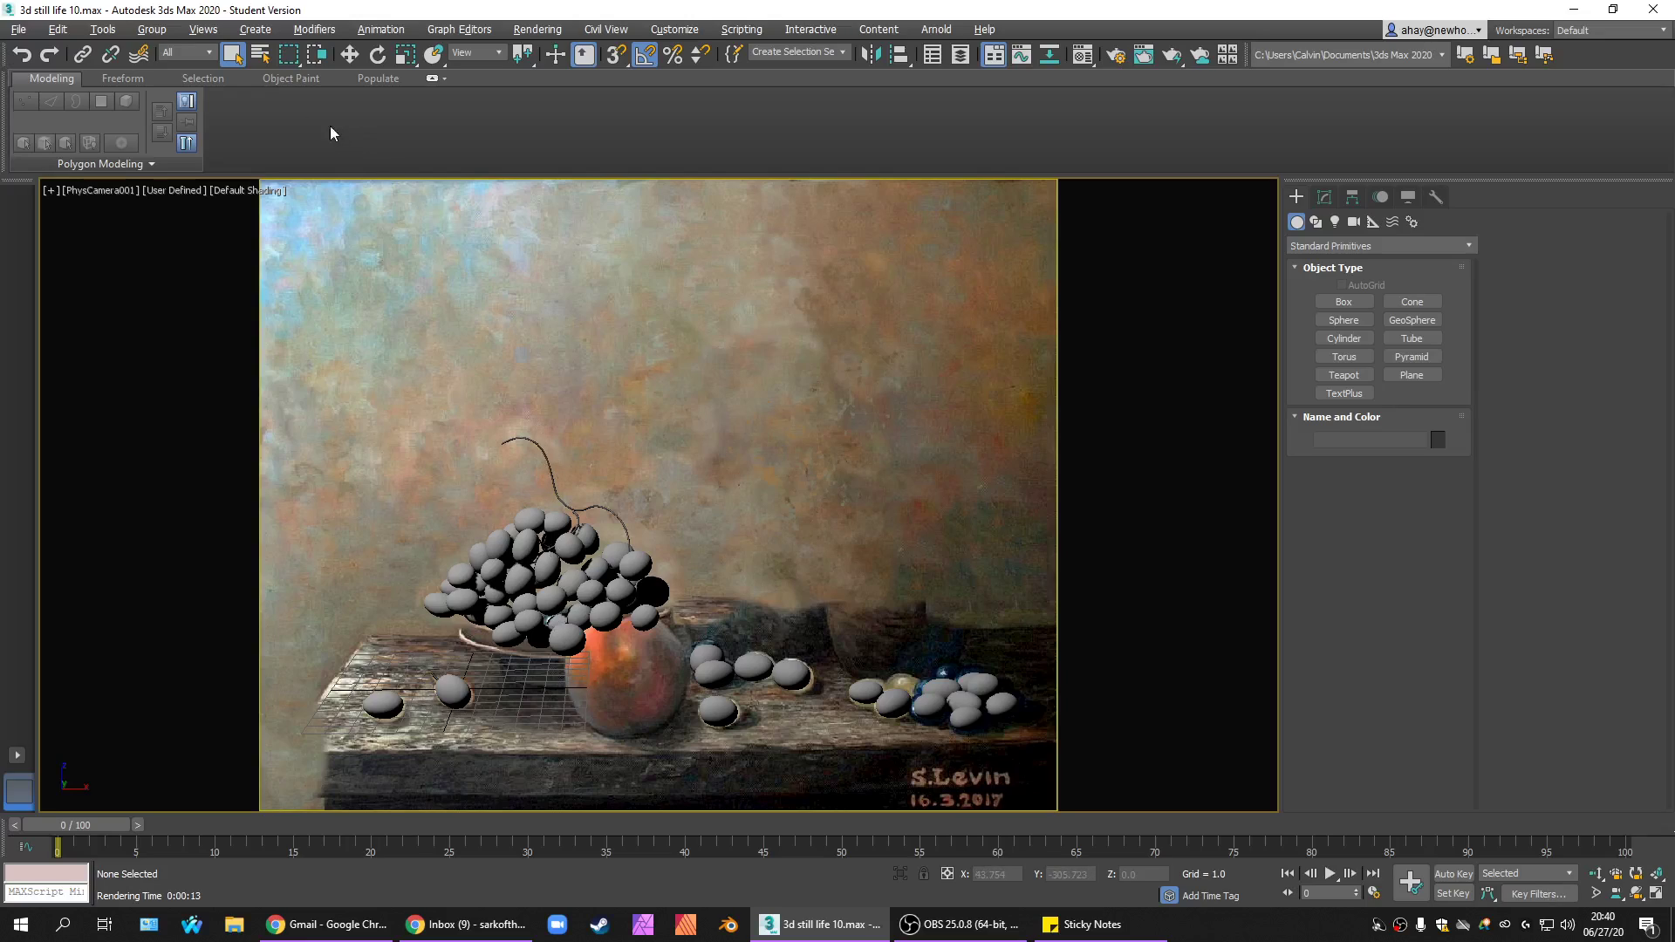
Select curves Line003 through Line009 by name and hide all seven.
left_click(266, 61)
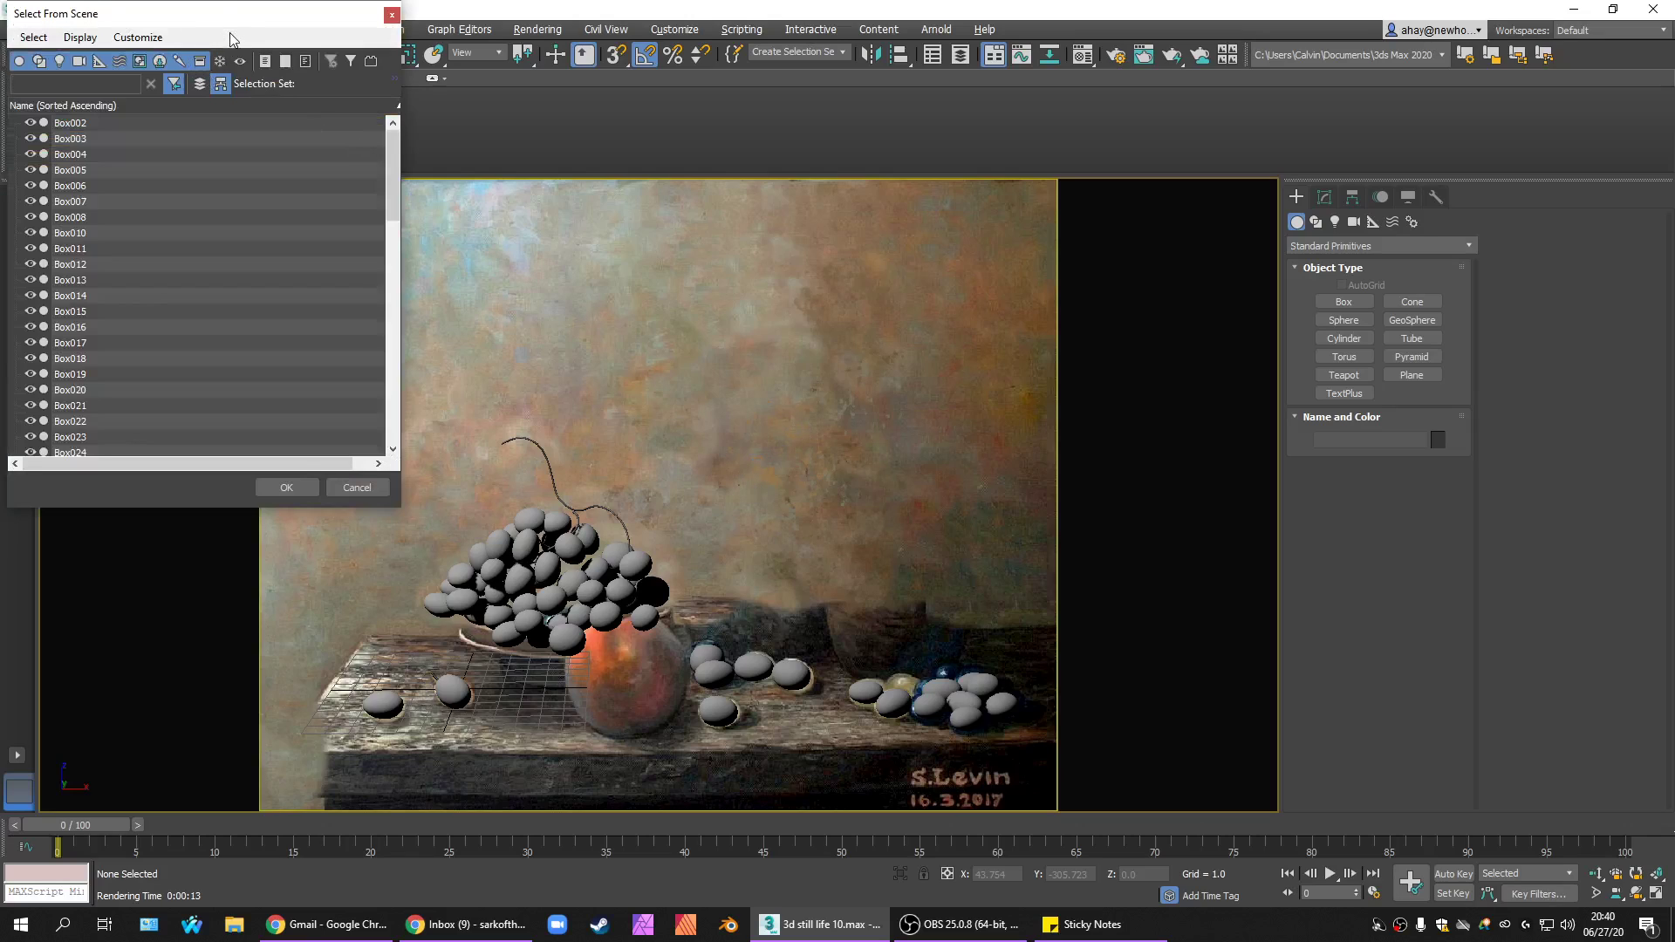
left_click_drag(253, 20, 626, 89)
left_click_drag(767, 254, 769, 501)
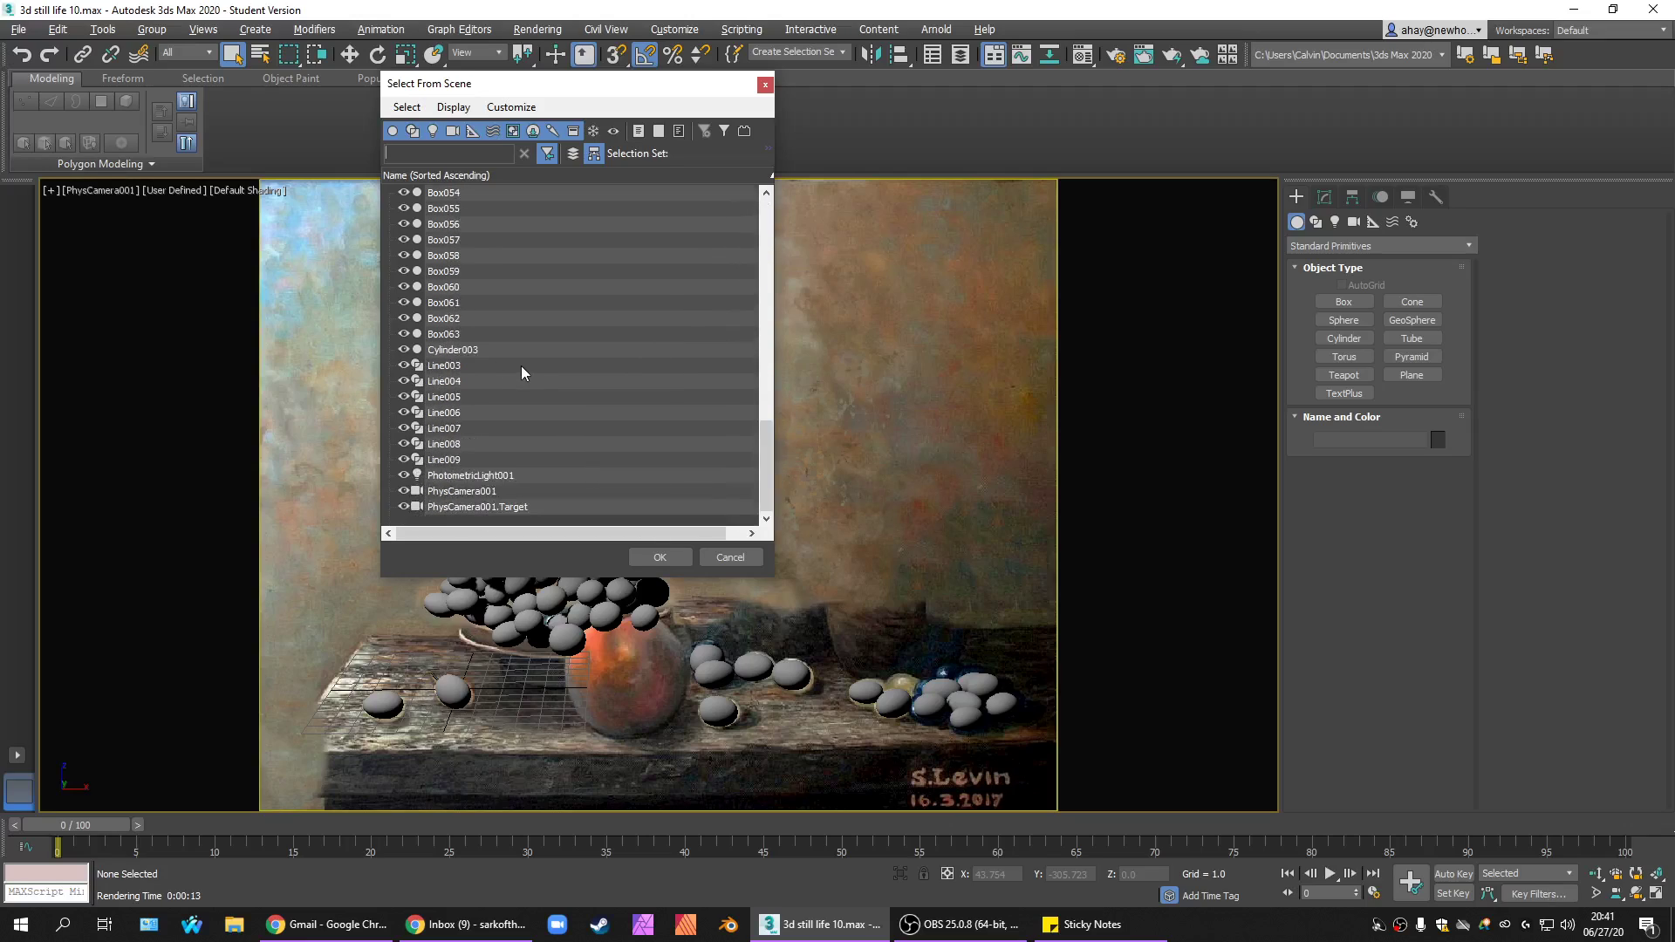
left_click(518, 372)
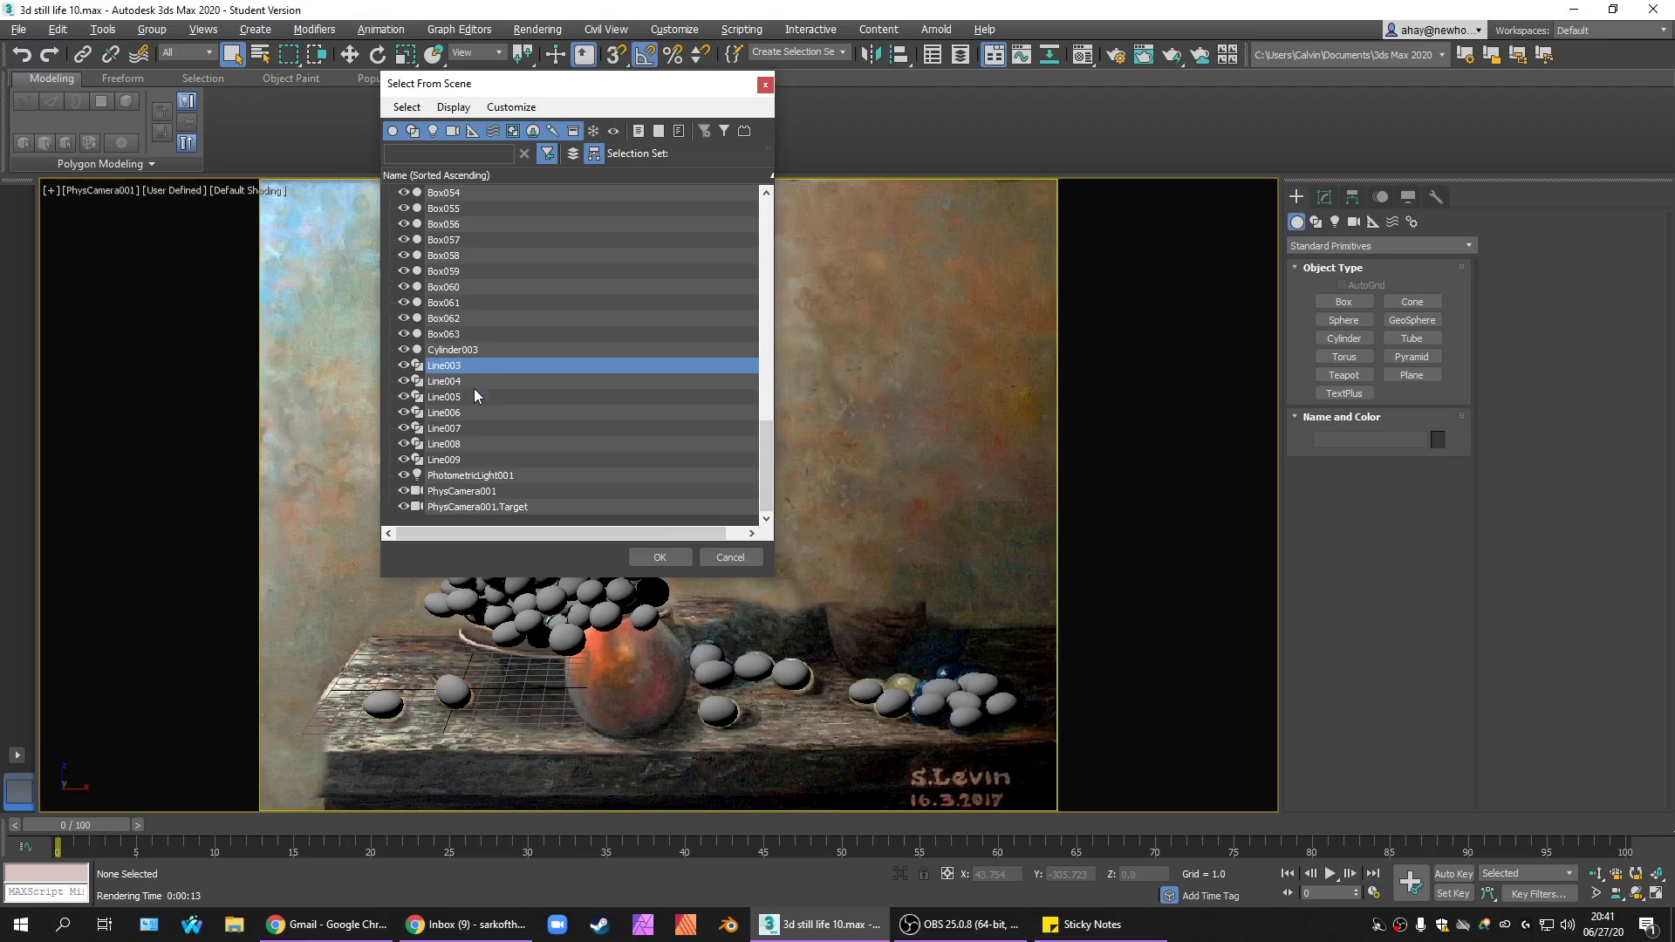
left_click(463, 460, "shift")
left_click(664, 558)
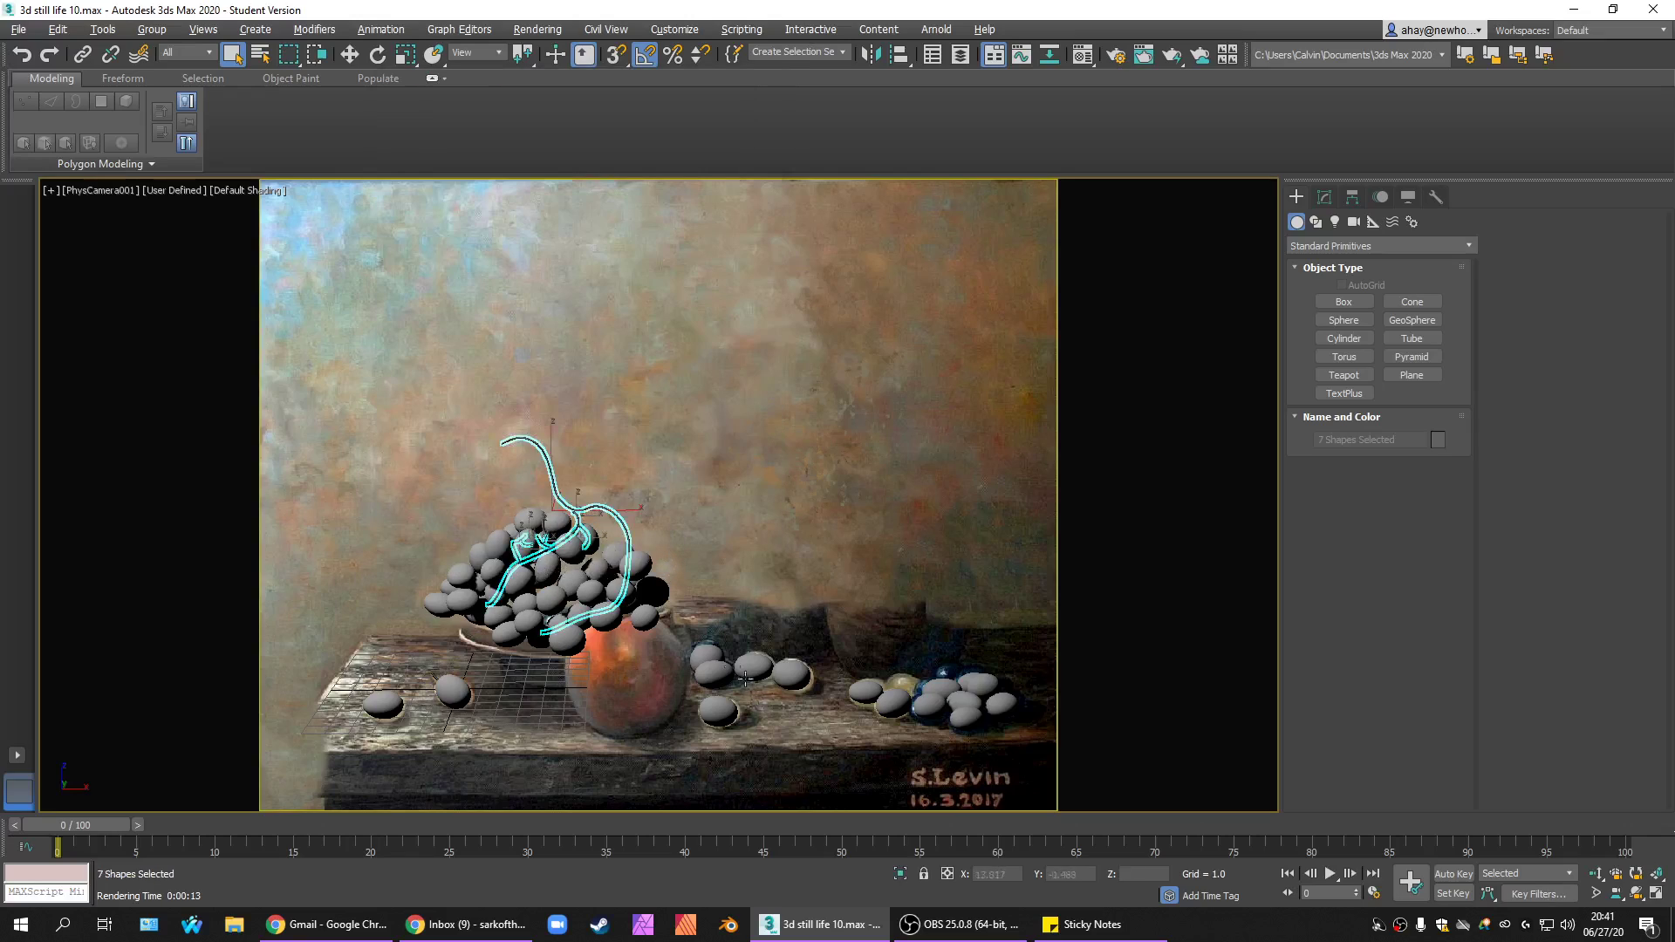
right_click(603, 507)
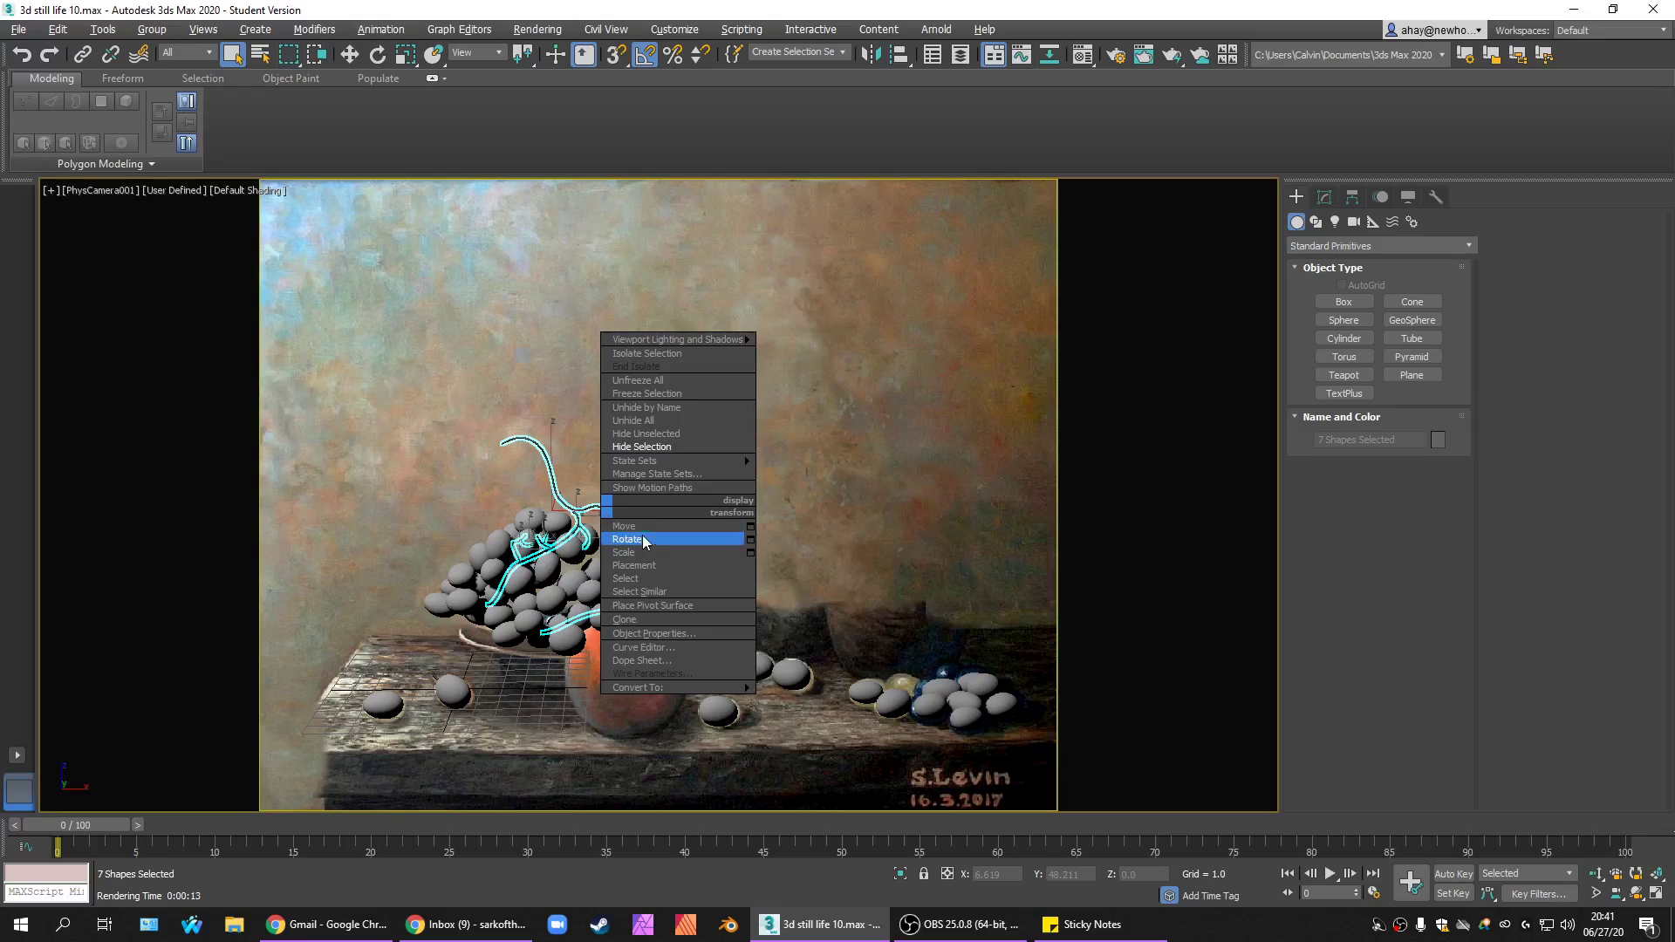
left_click(643, 448)
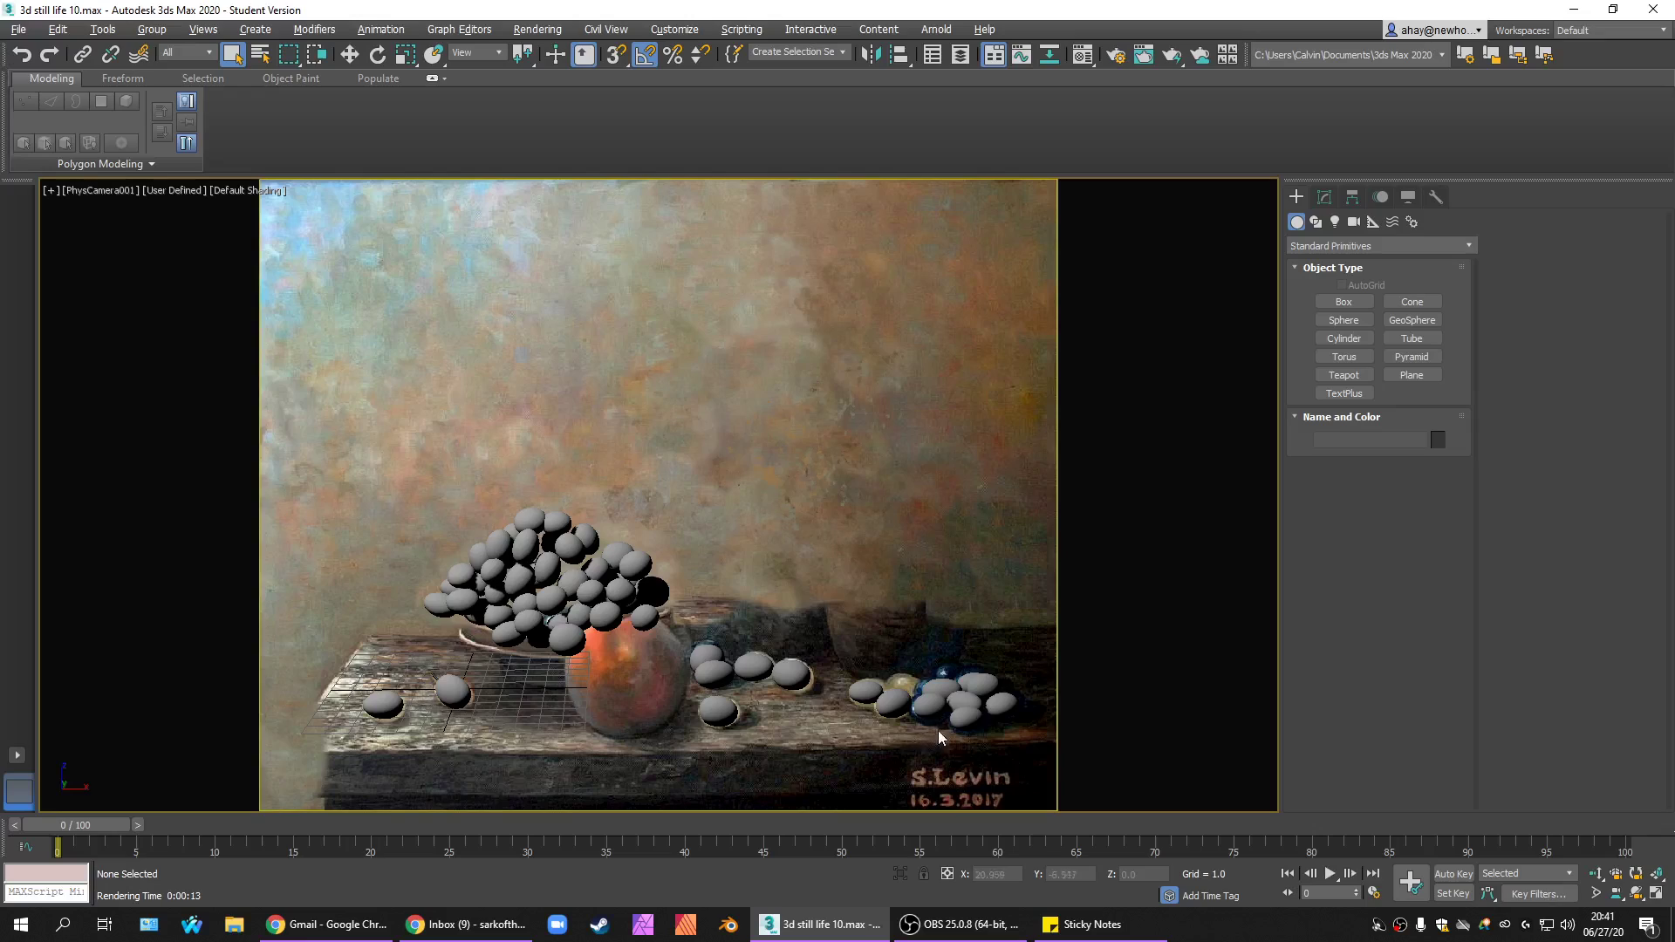
Select the eight oval pieces scattered across the table.
left_click(928, 708, "ctrl")
left_click(894, 702, "ctrl")
left_click(864, 691, "ctrl")
left_click(791, 674, "ctrl")
left_click(756, 667, "ctrl")
left_click(718, 710, "ctrl")
left_click(453, 694, "ctrl")
left_click(384, 703, "ctrl")
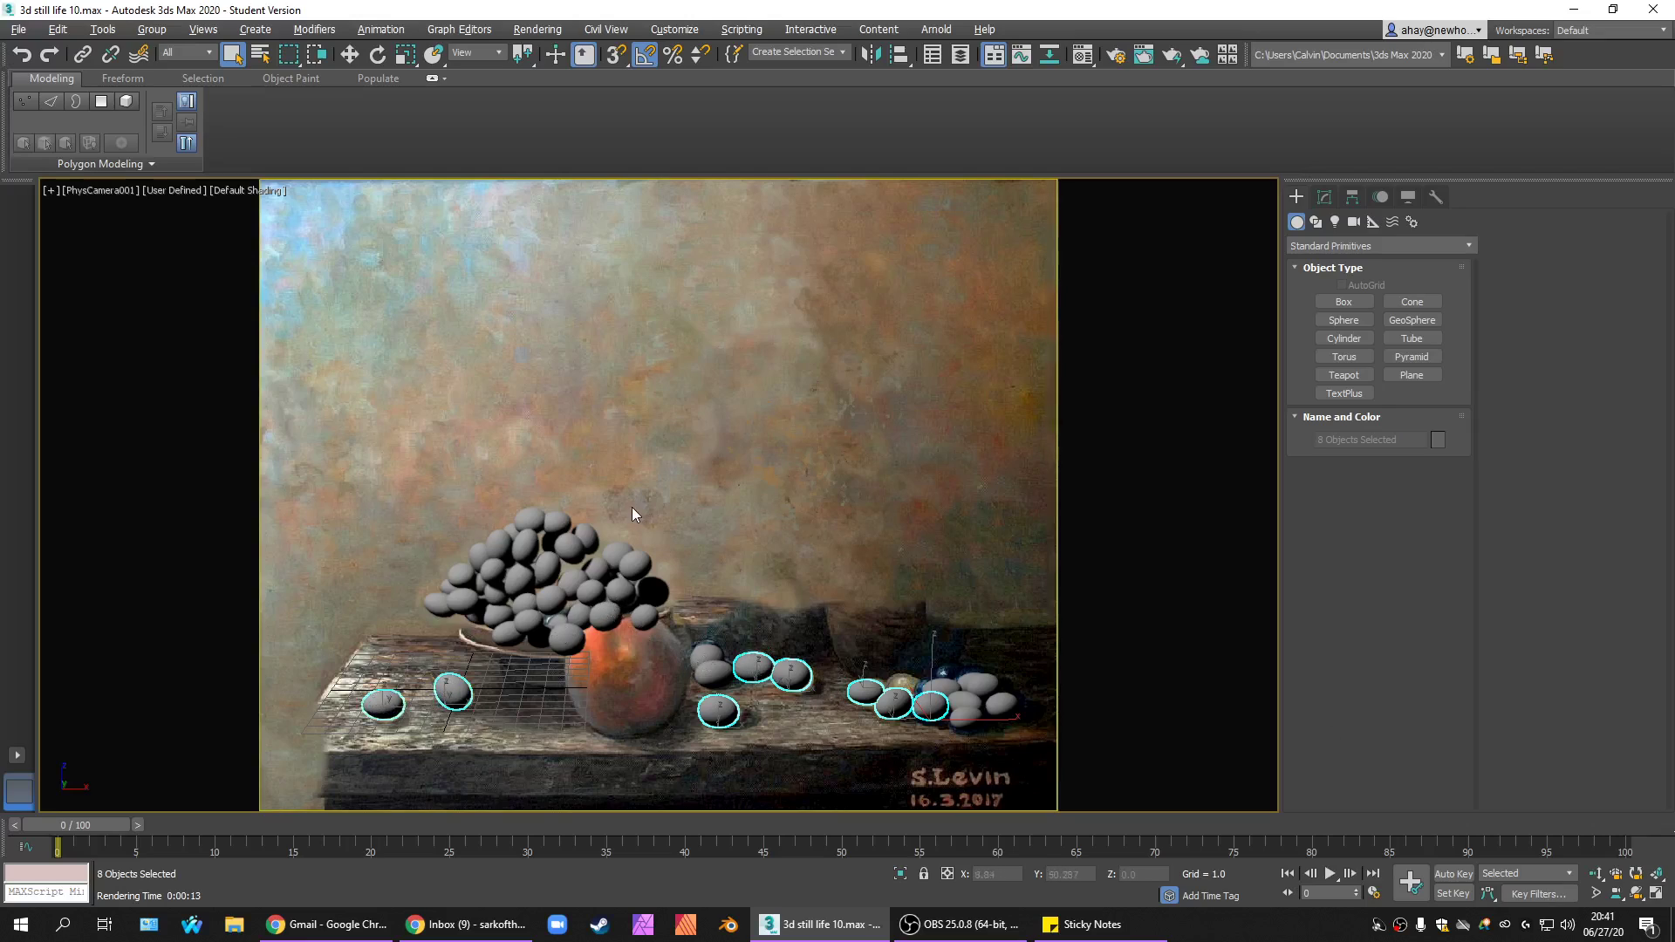
Add the top grapes and the cluster's left-side grapes to the selection.
left_click(591, 535, "ctrl")
left_click(571, 549, "ctrl")
left_click(554, 542, "ctrl")
left_click(552, 521, "ctrl")
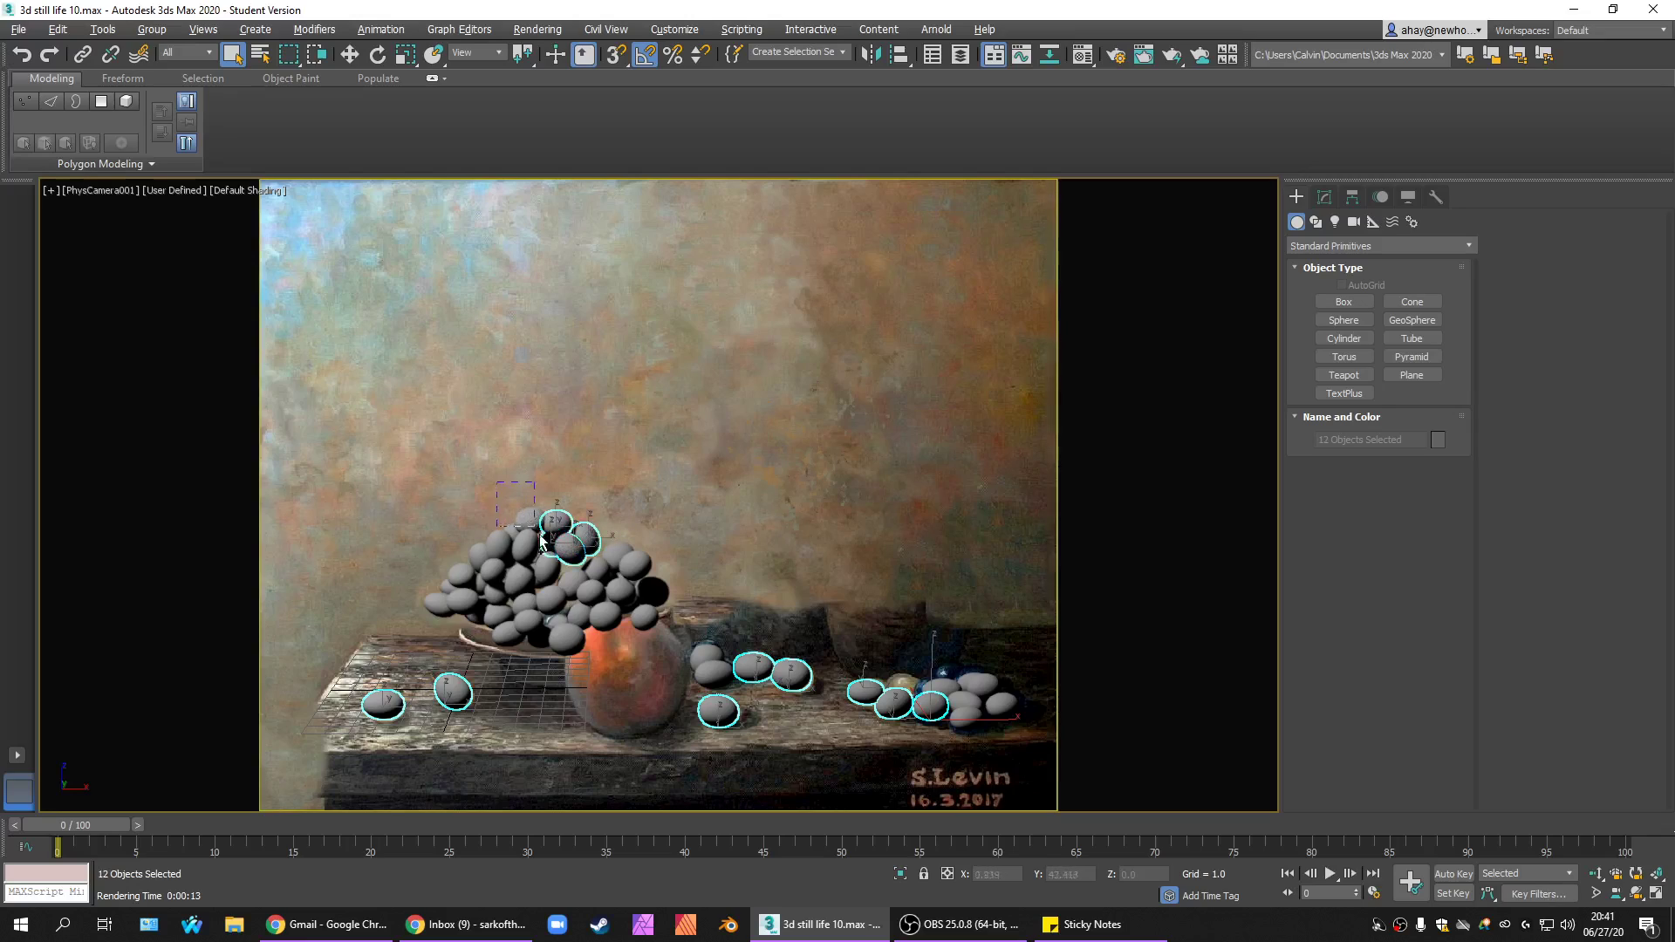
left_click_drag(543, 544, 541, 552, "ctrl")
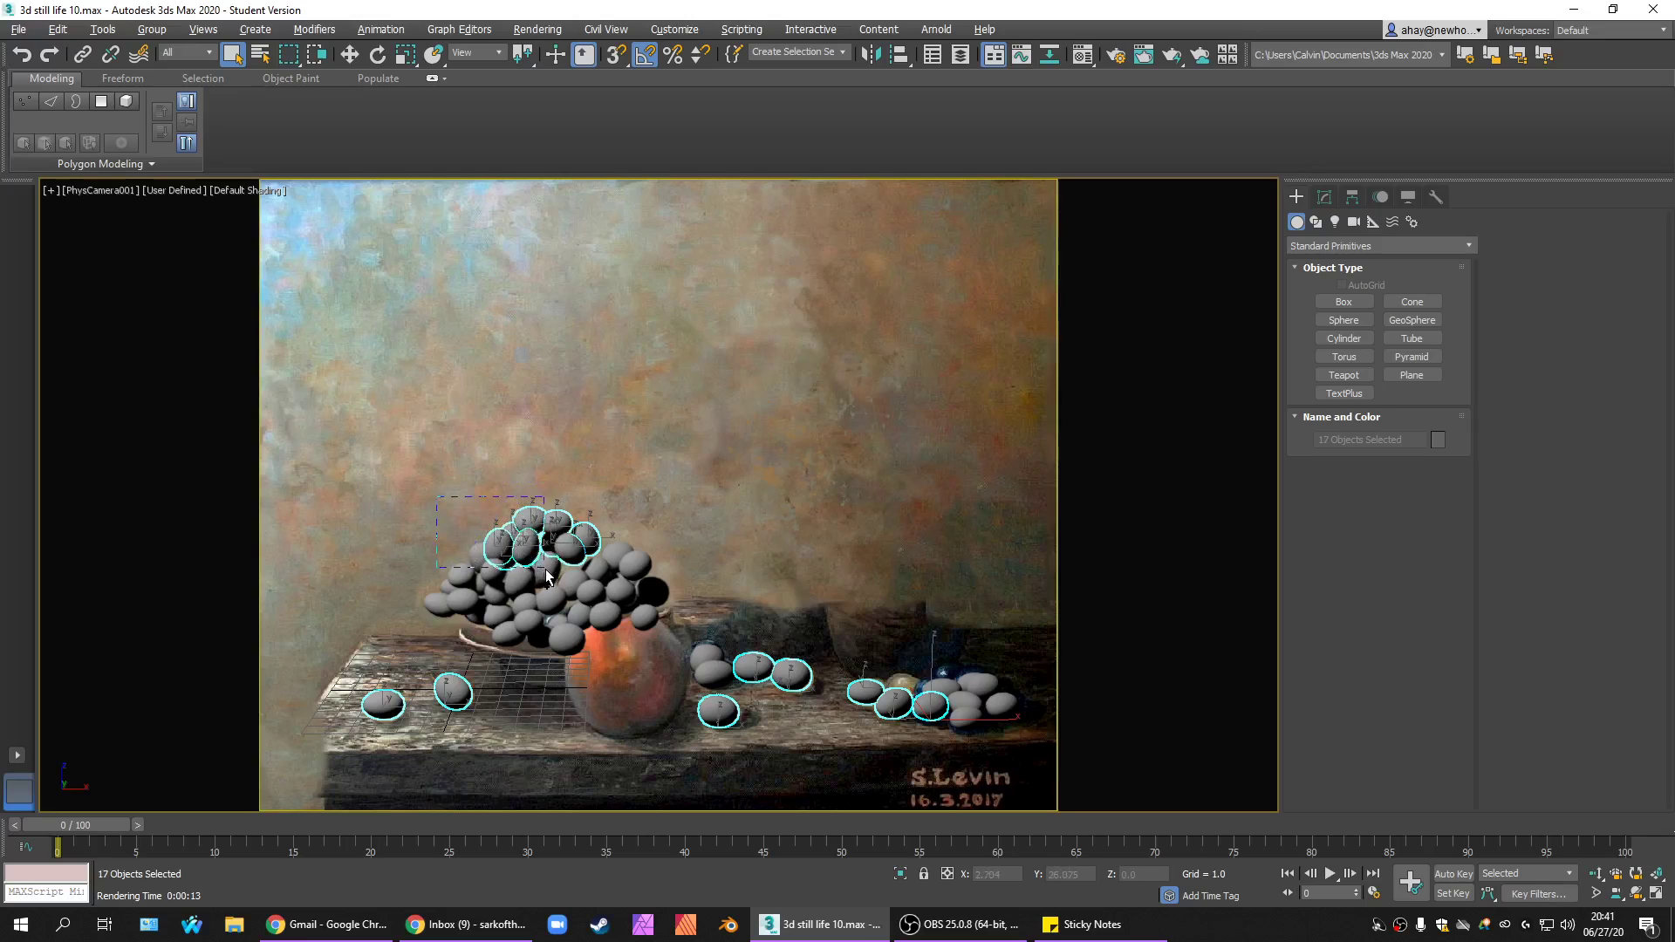
left_click_drag(406, 521, 495, 595, "ctrl")
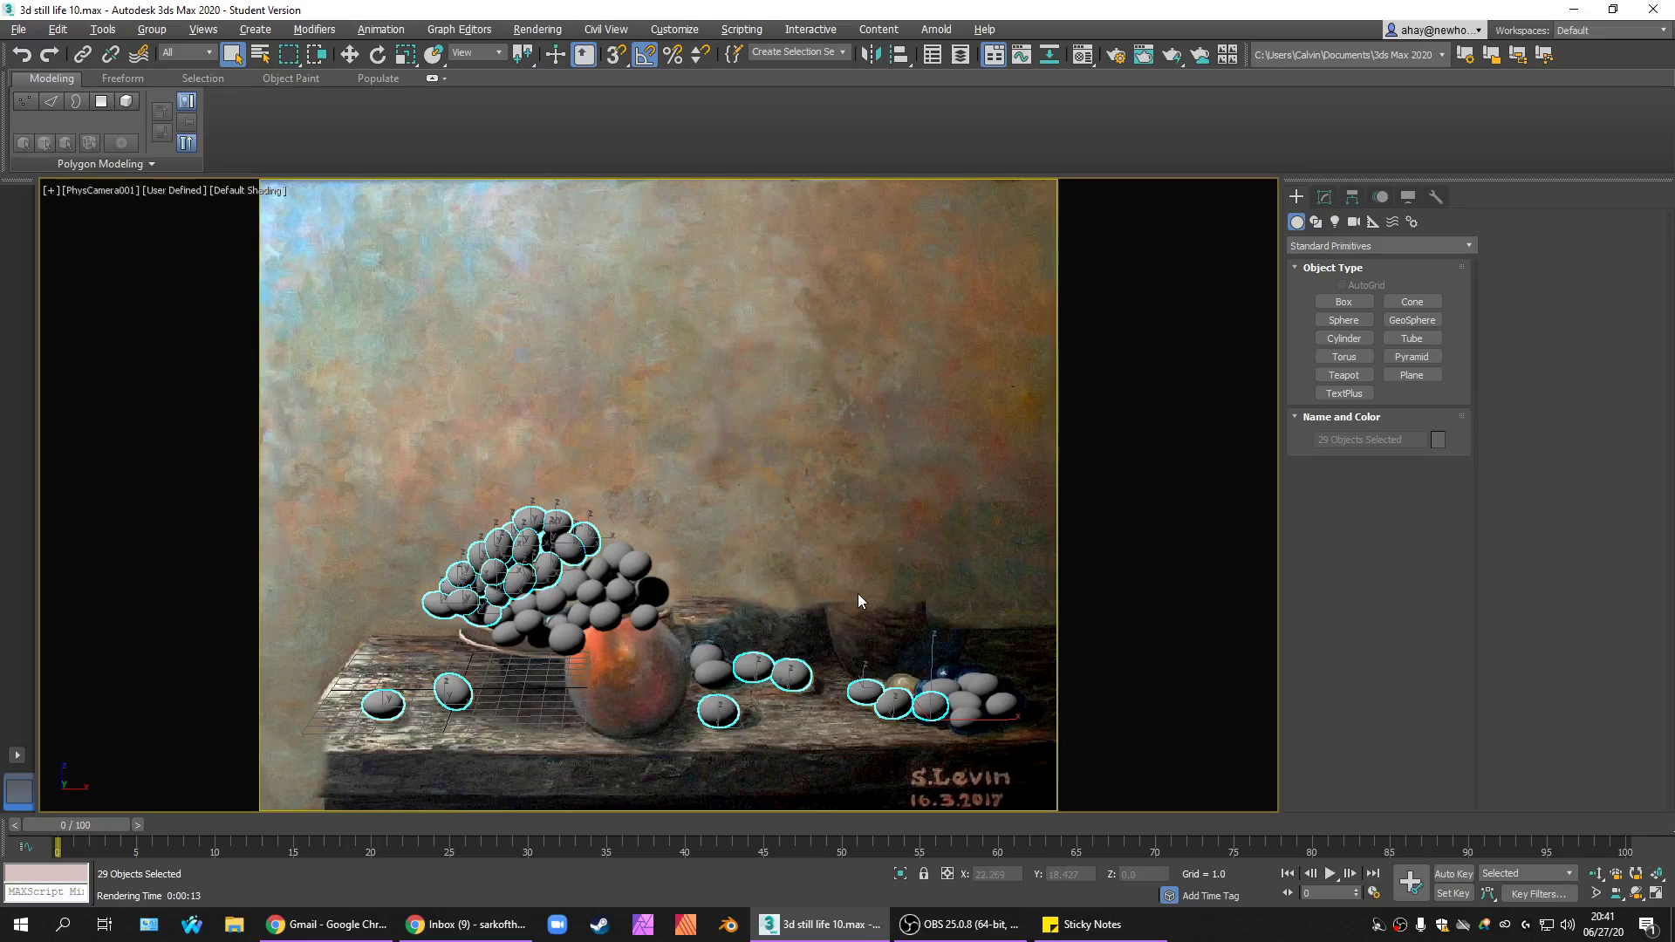
Open the Compact Material Editor on the 03 - Default material and shift it slightly left.
key("m")
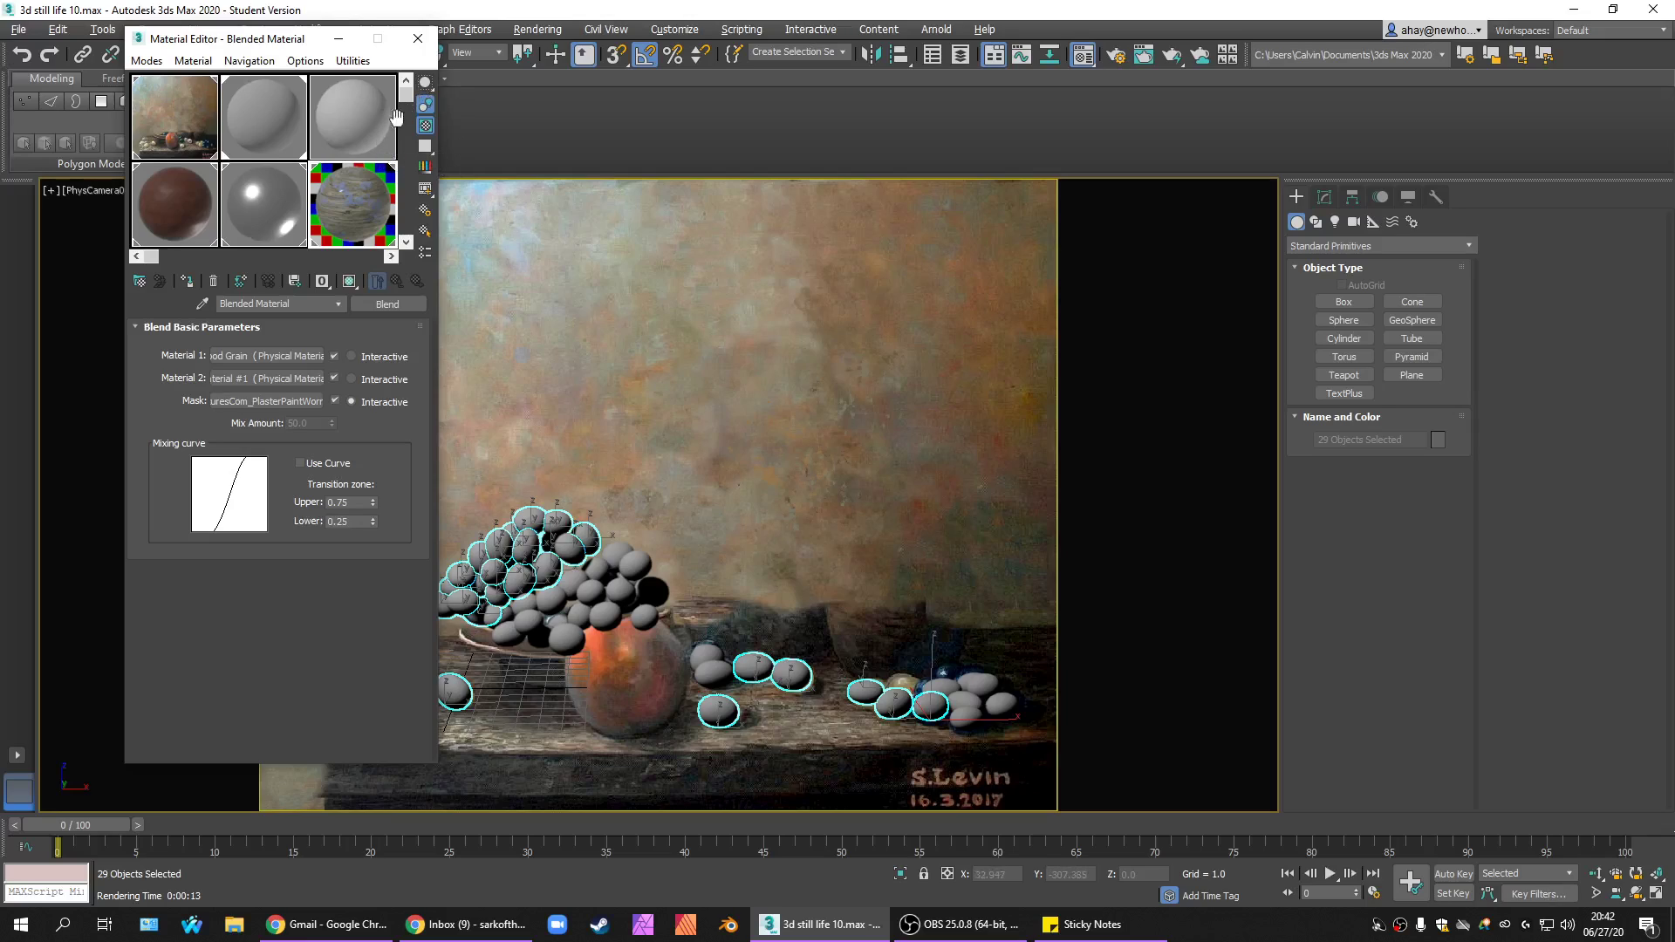
left_click(370, 124)
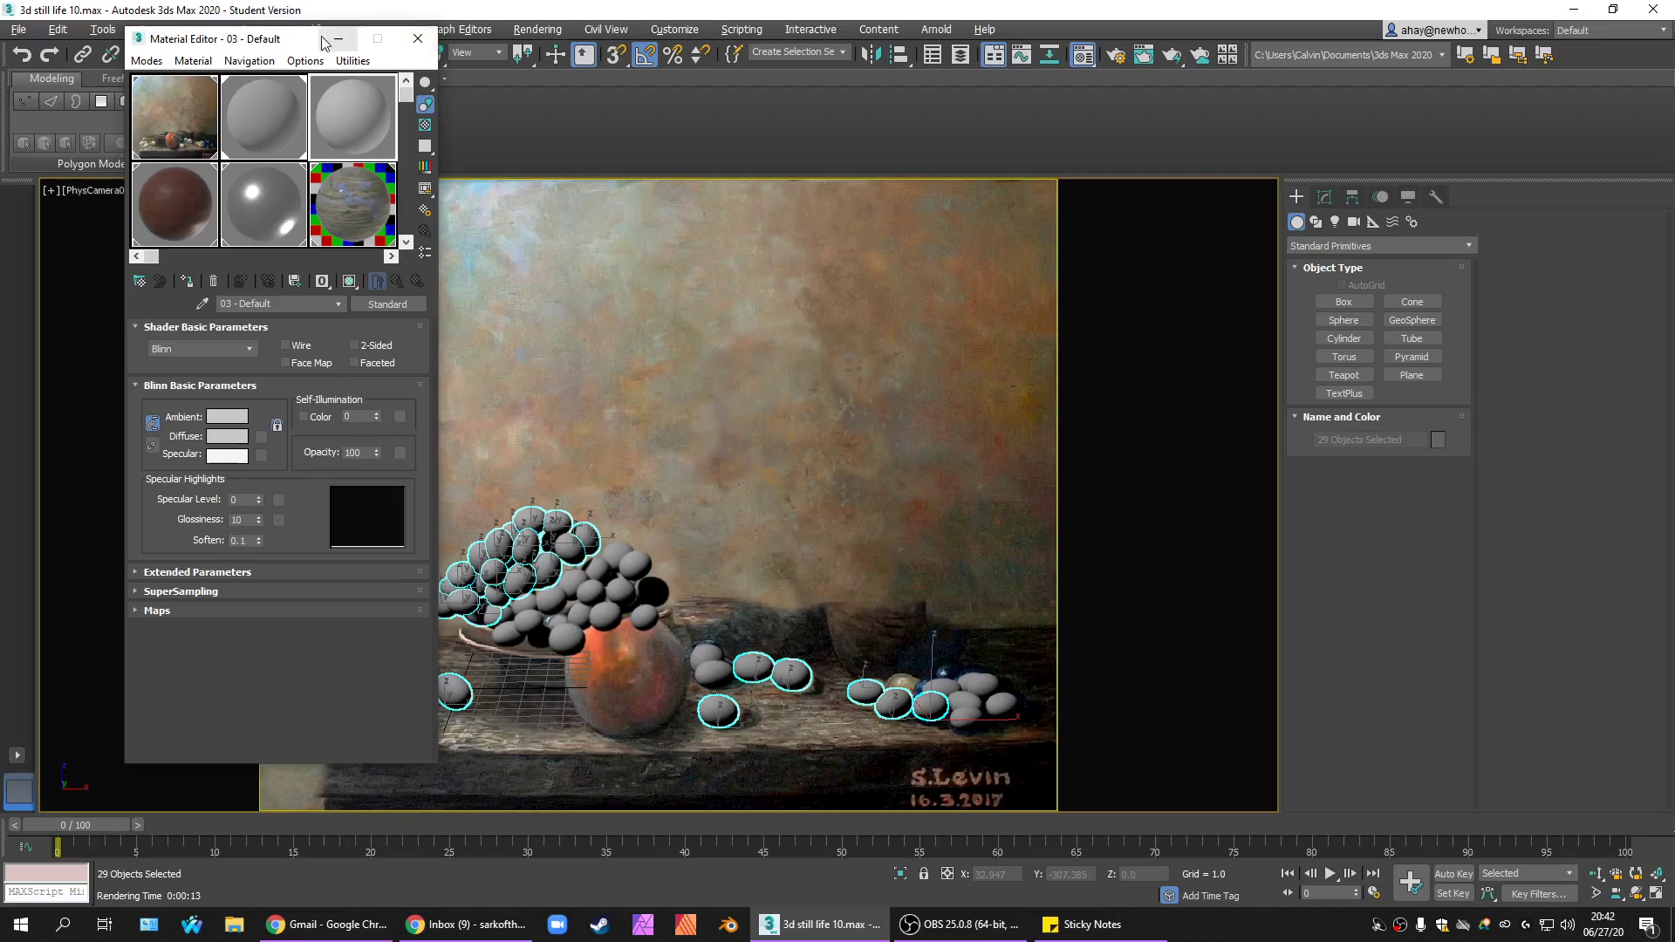
left_click(138, 64)
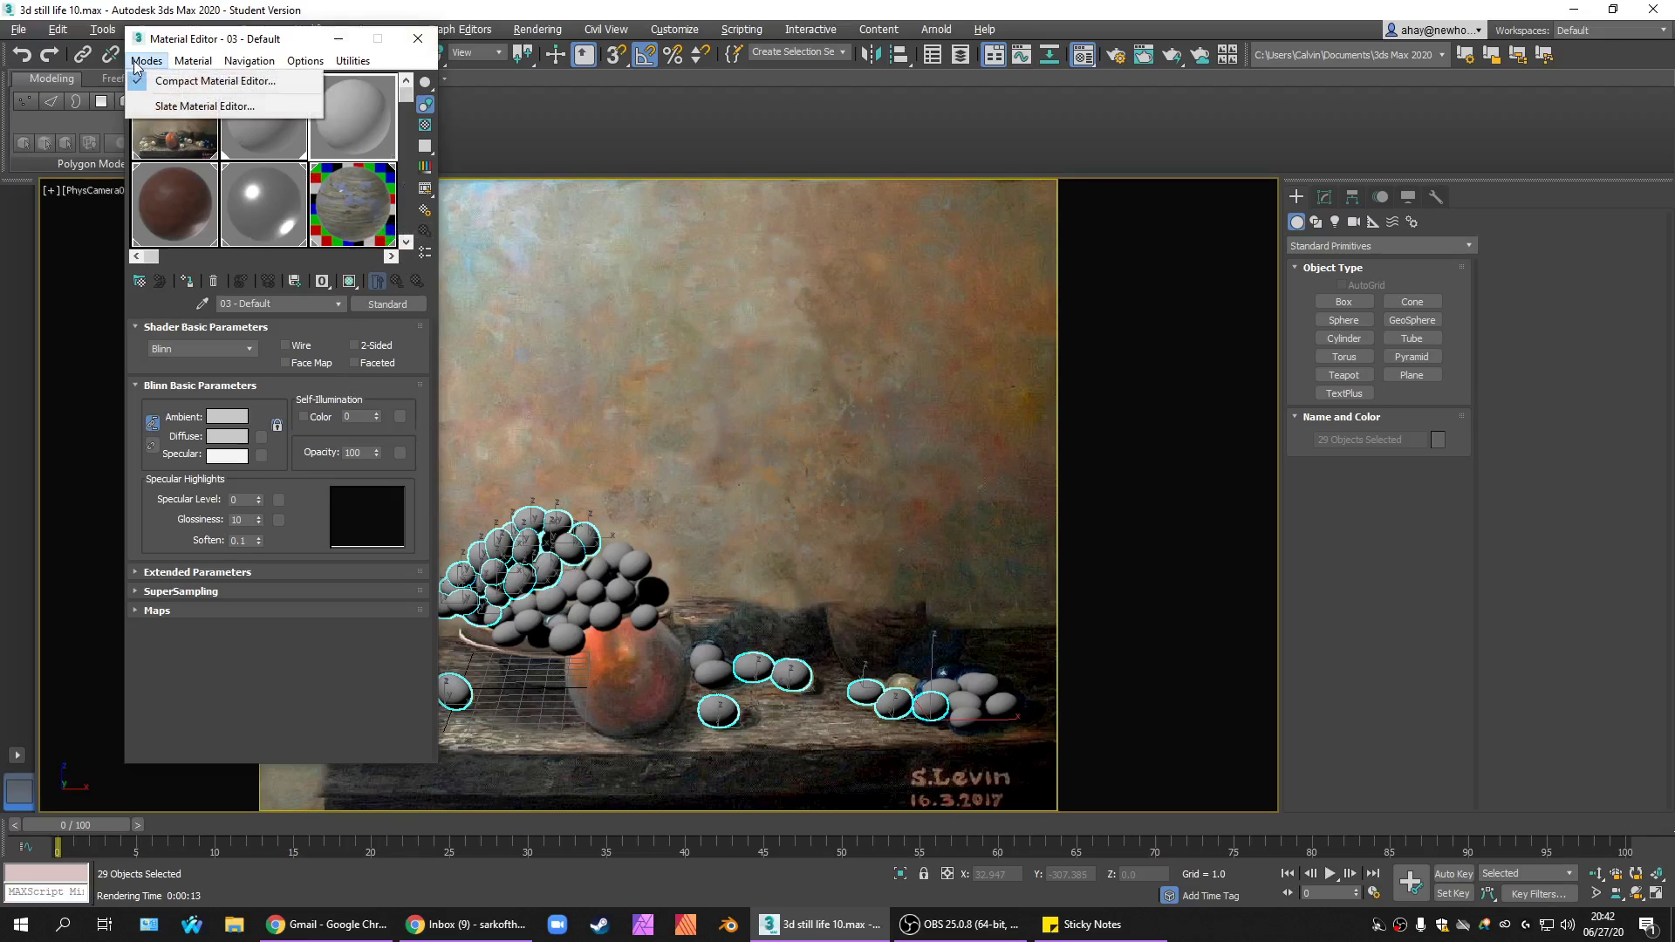
key("Right")
mouse_move(140, 61)
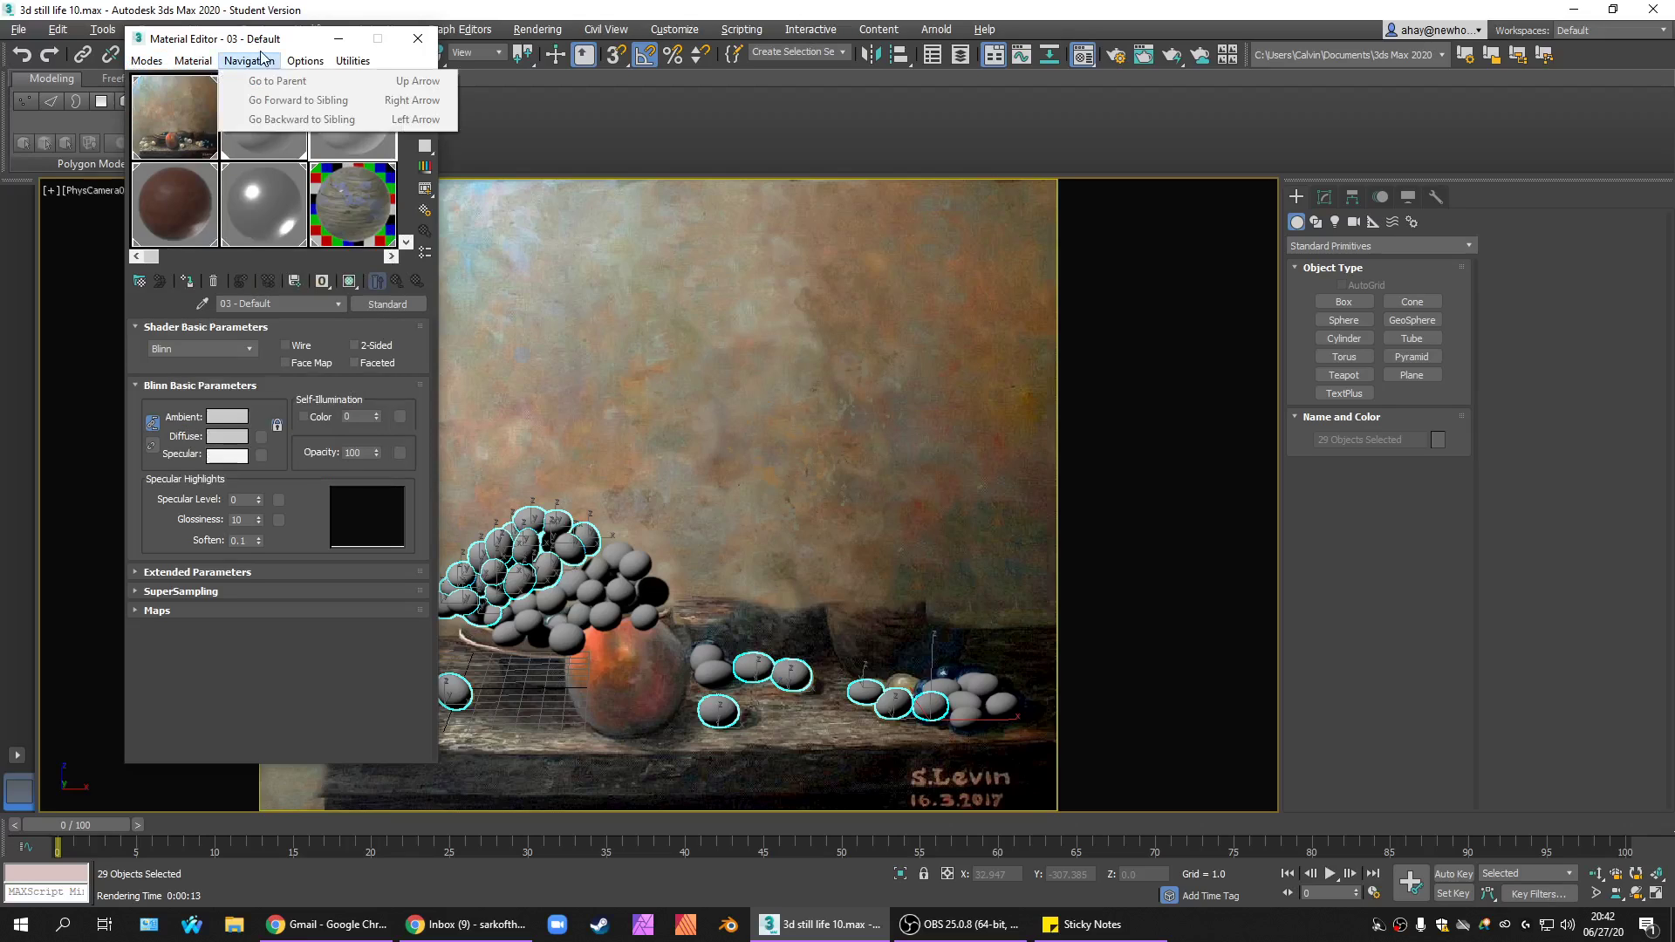
mouse_move(147, 61)
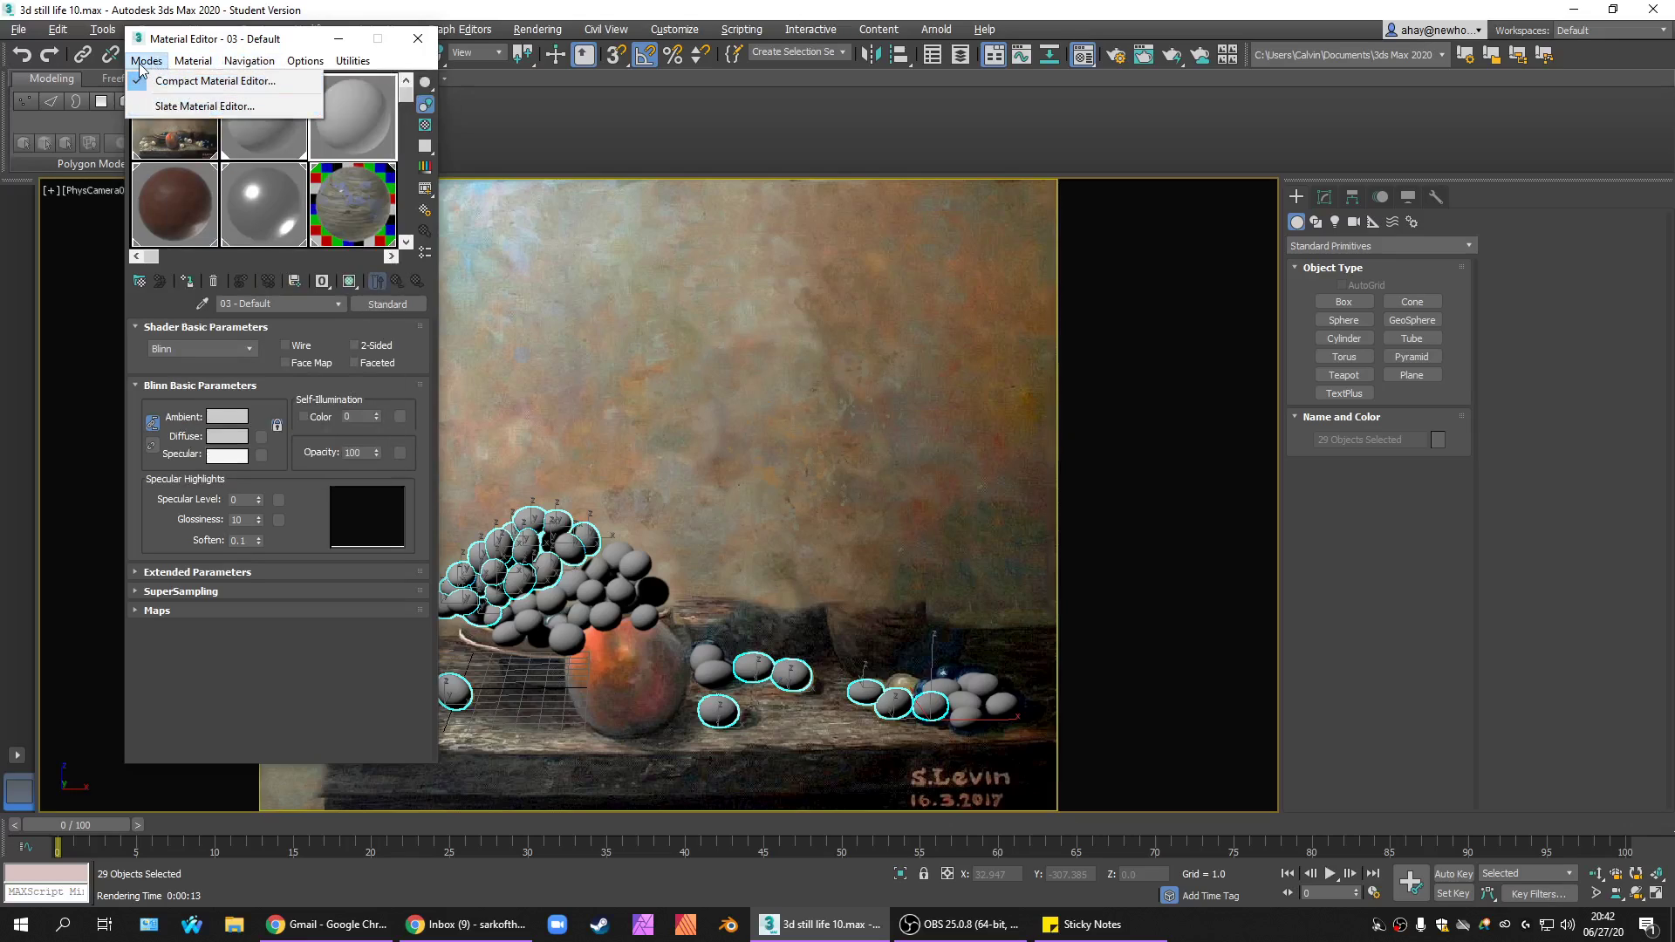
left_click(229, 45)
left_click_drag(232, 44, 186, 55)
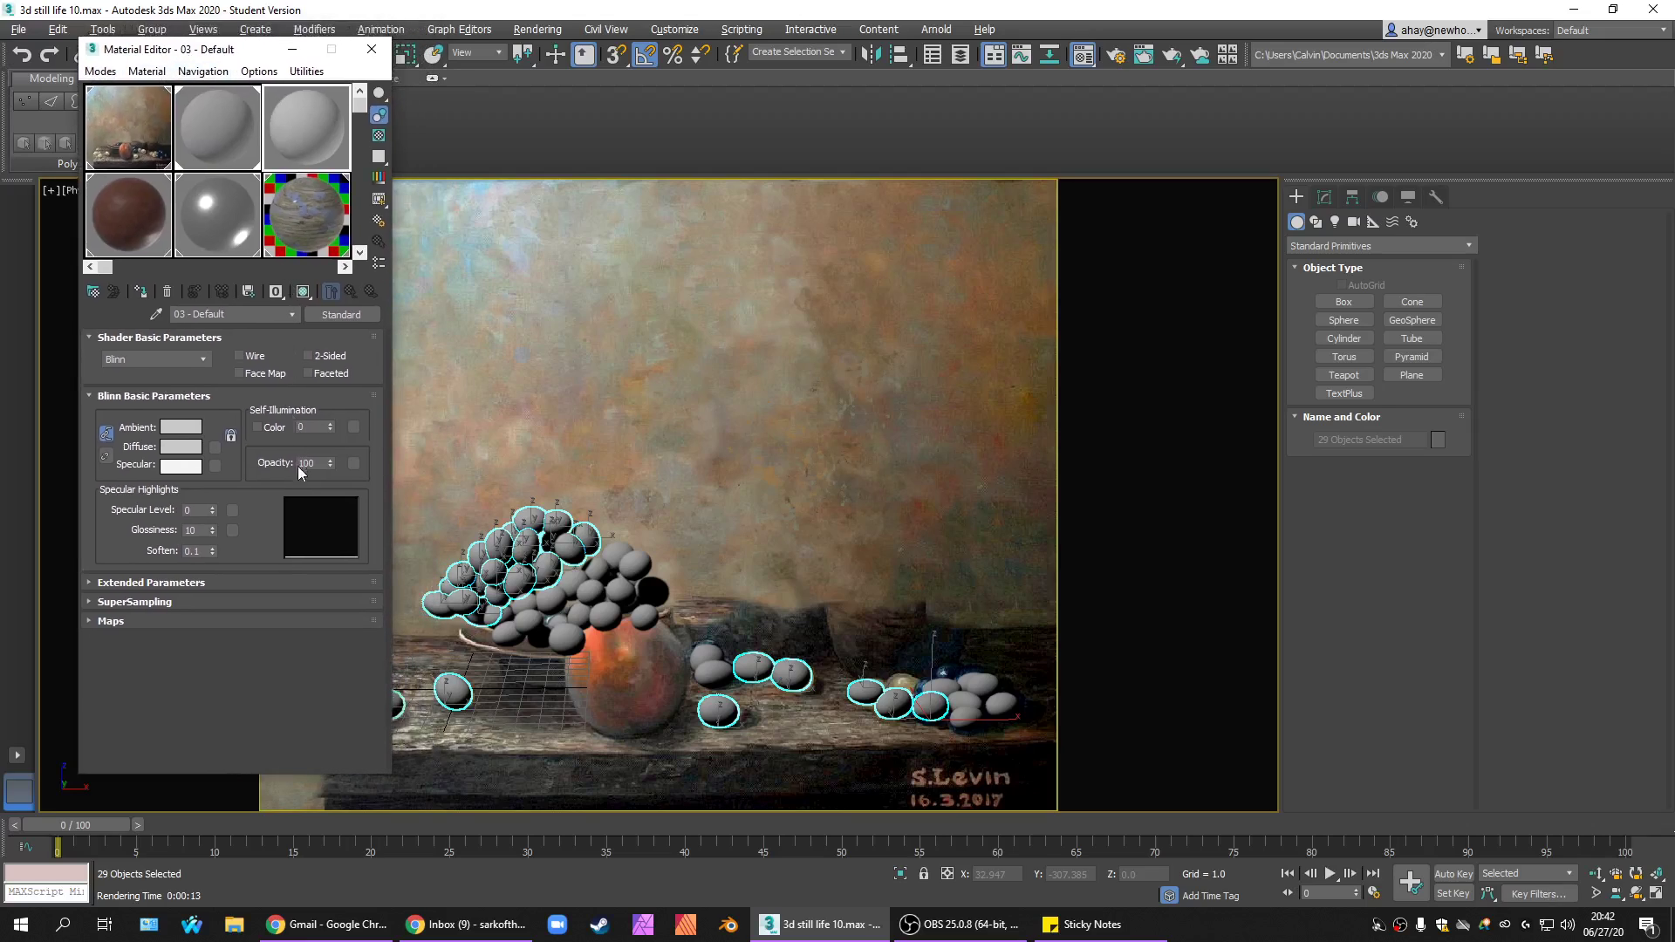
Rename the 03 - Default material to 'Green Grapes' and expand its Maps rollout.
left_click(241, 320)
type("Green Grapes")
left_click(232, 619)
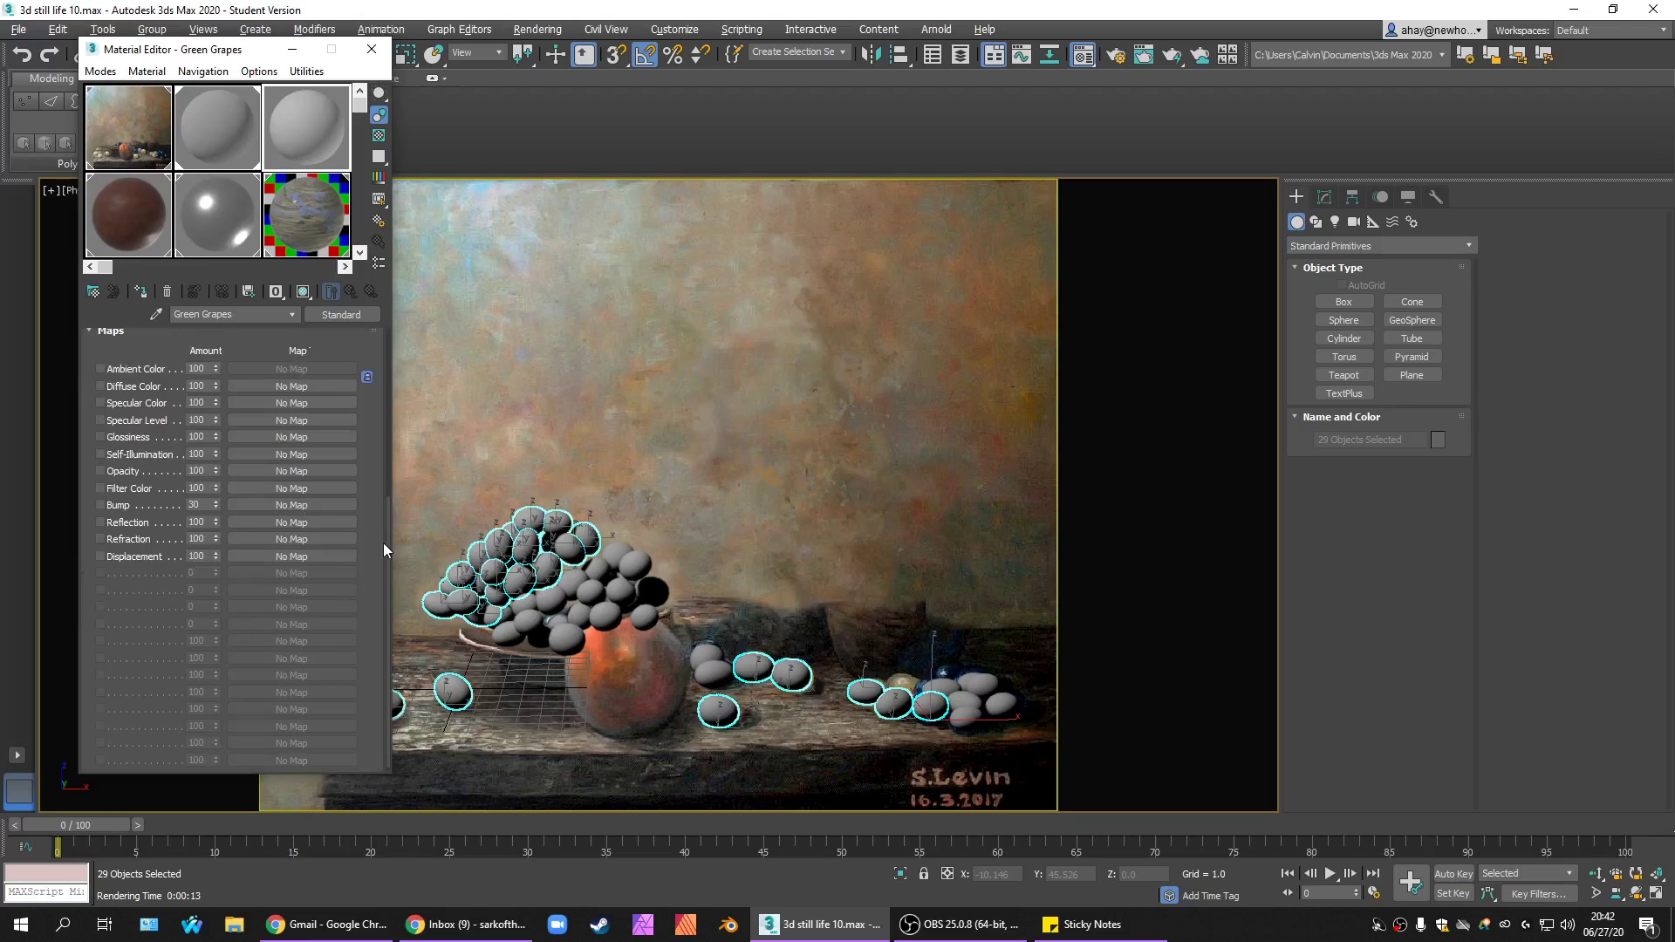
left_click_drag(384, 543, 380, 353)
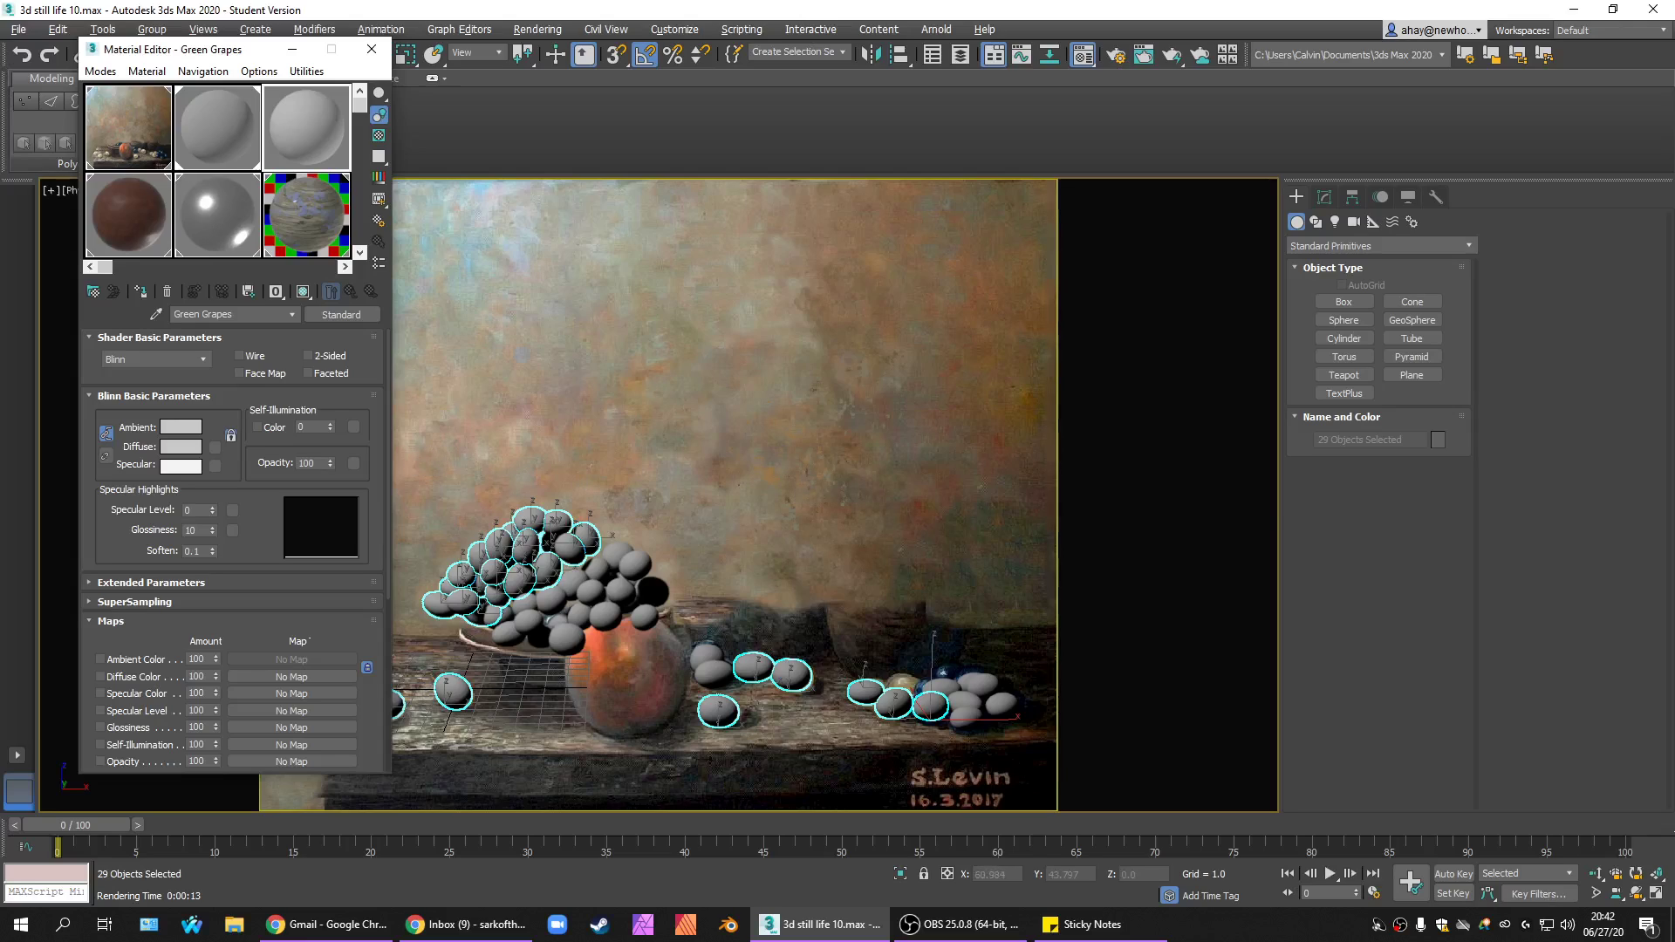
key("alt+Tab")
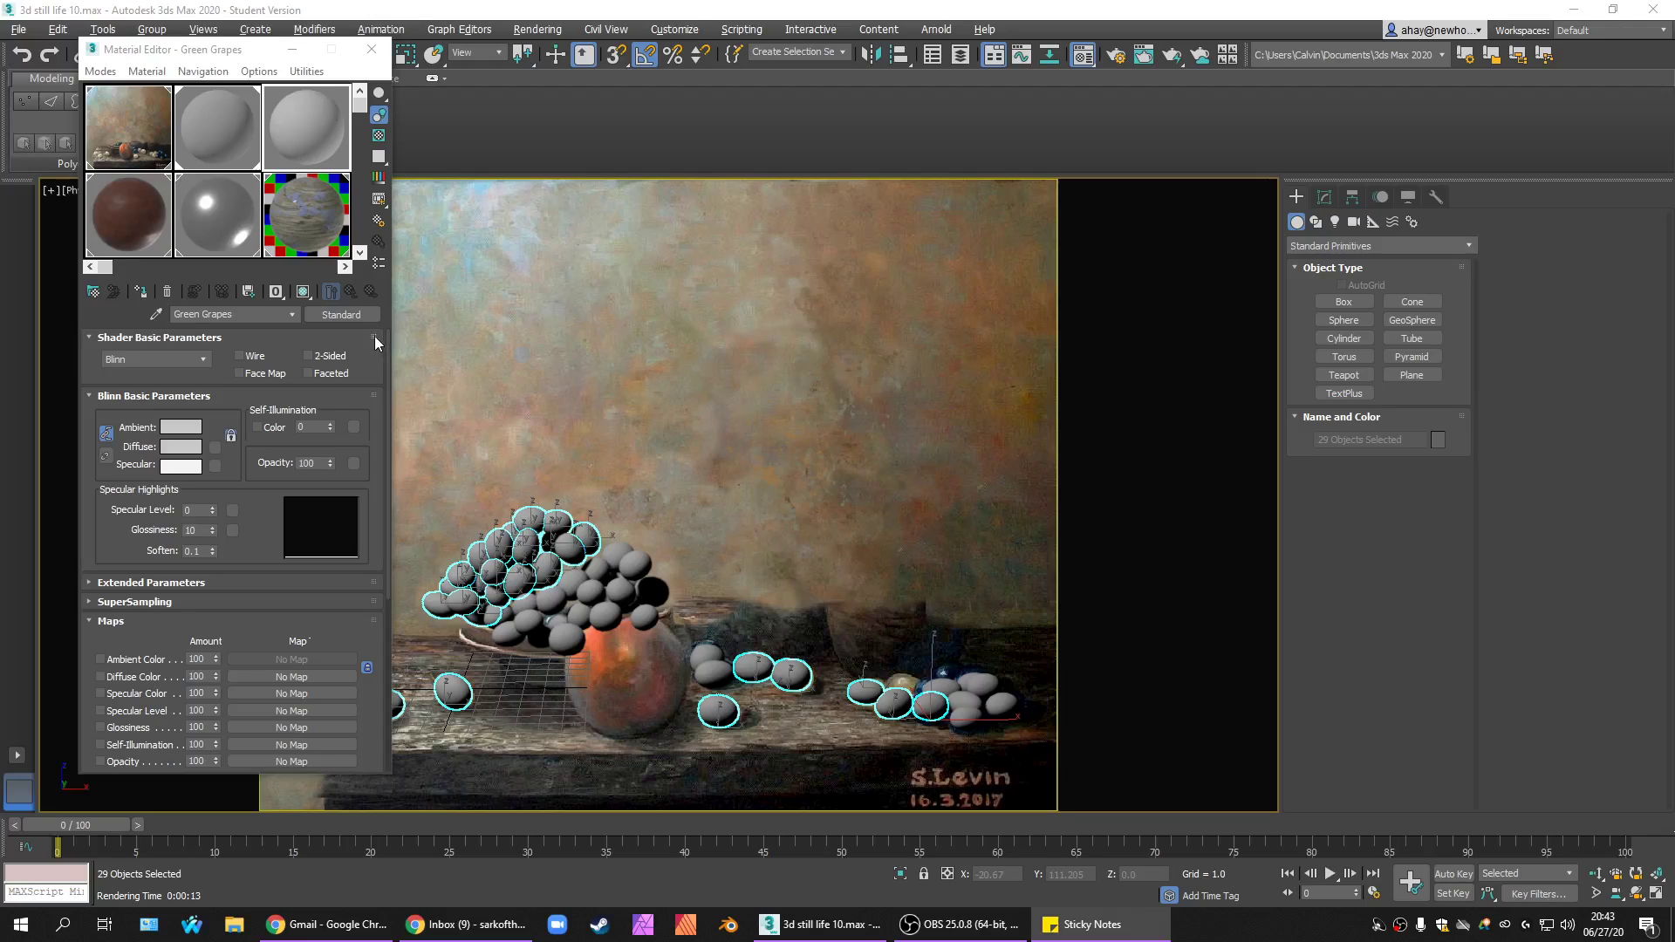
left_click(386, 380)
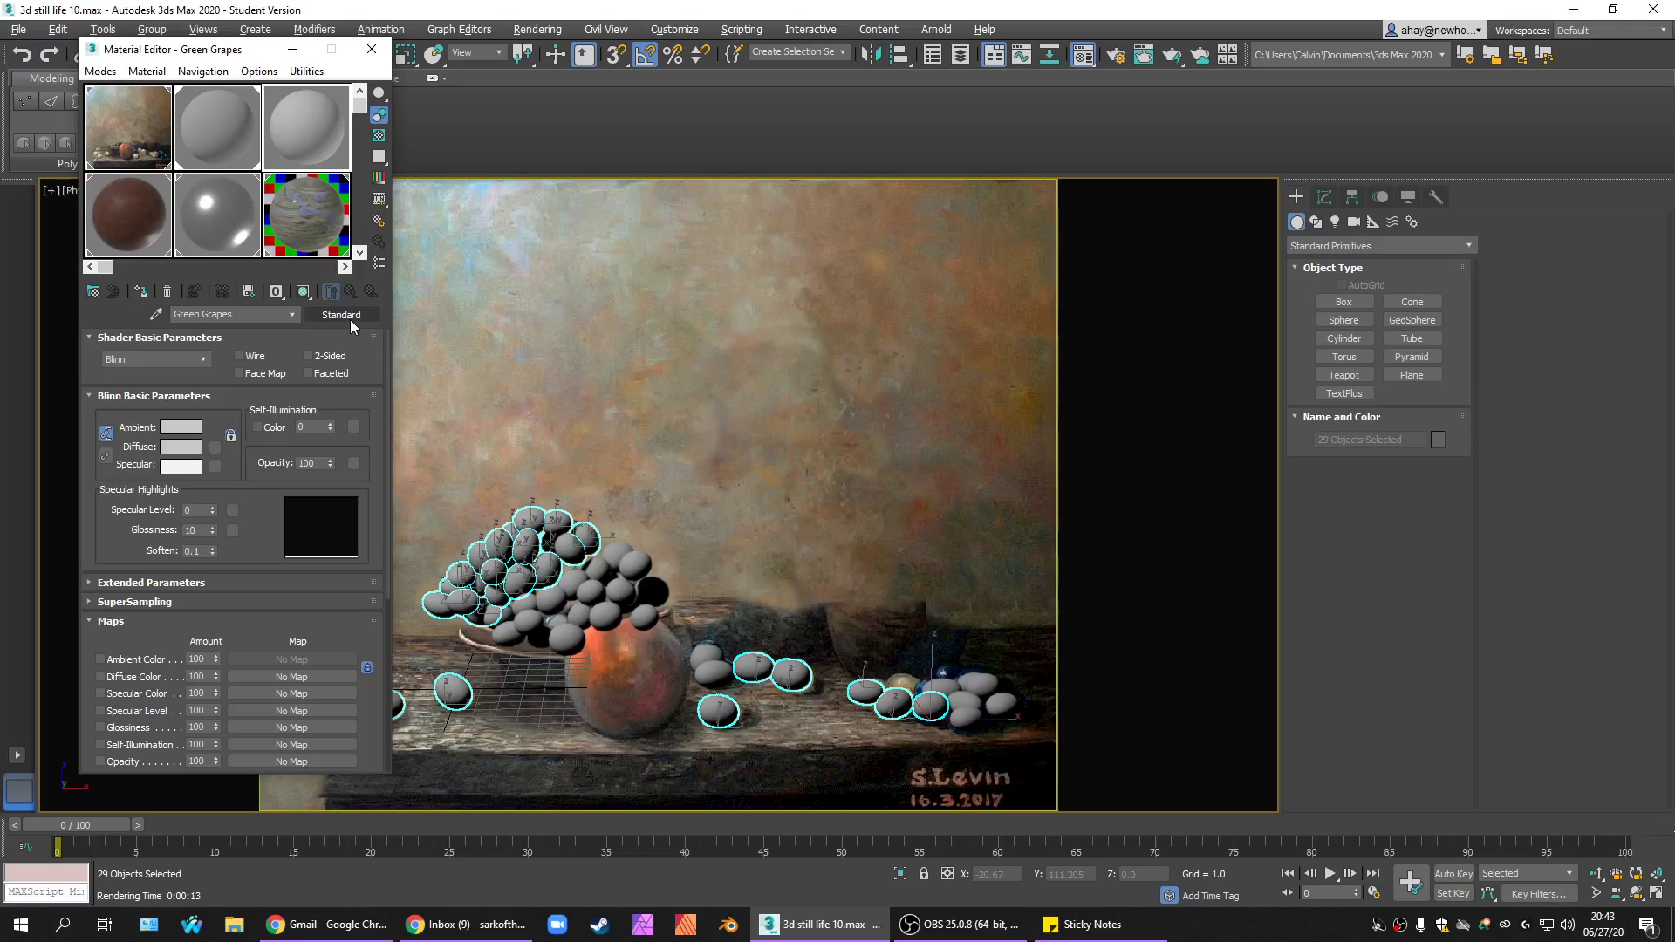
Convert Green Grapes to a Physical Material and assign it to the selected grapes.
left_click(350, 317)
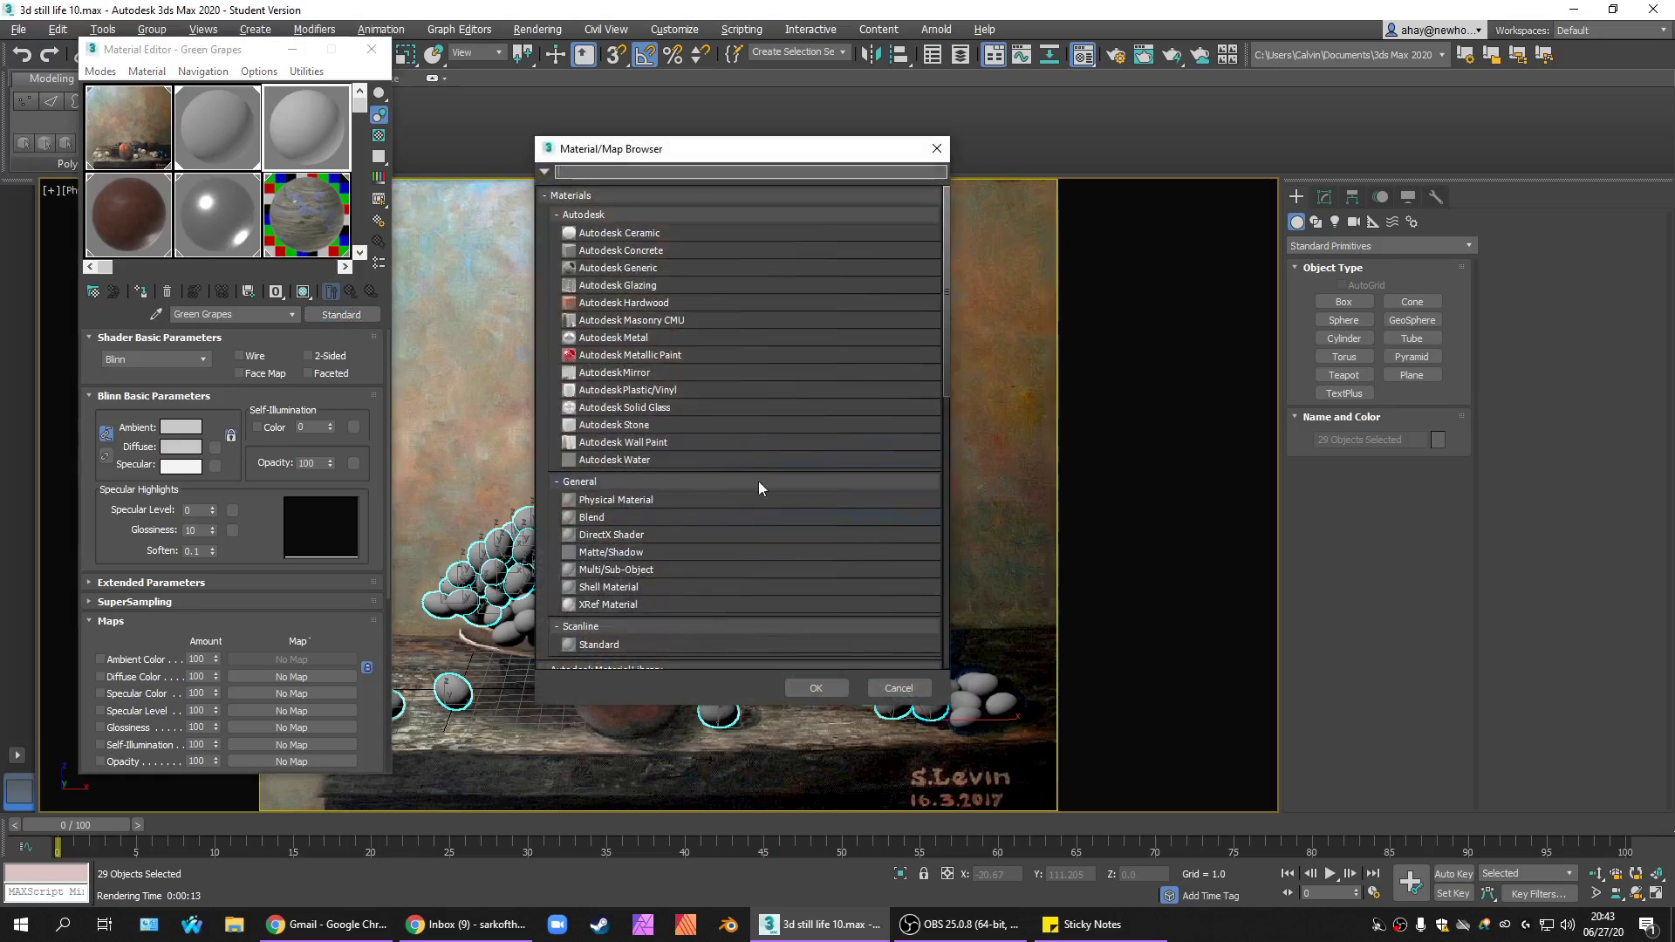
left_click(631, 496)
left_click(822, 686)
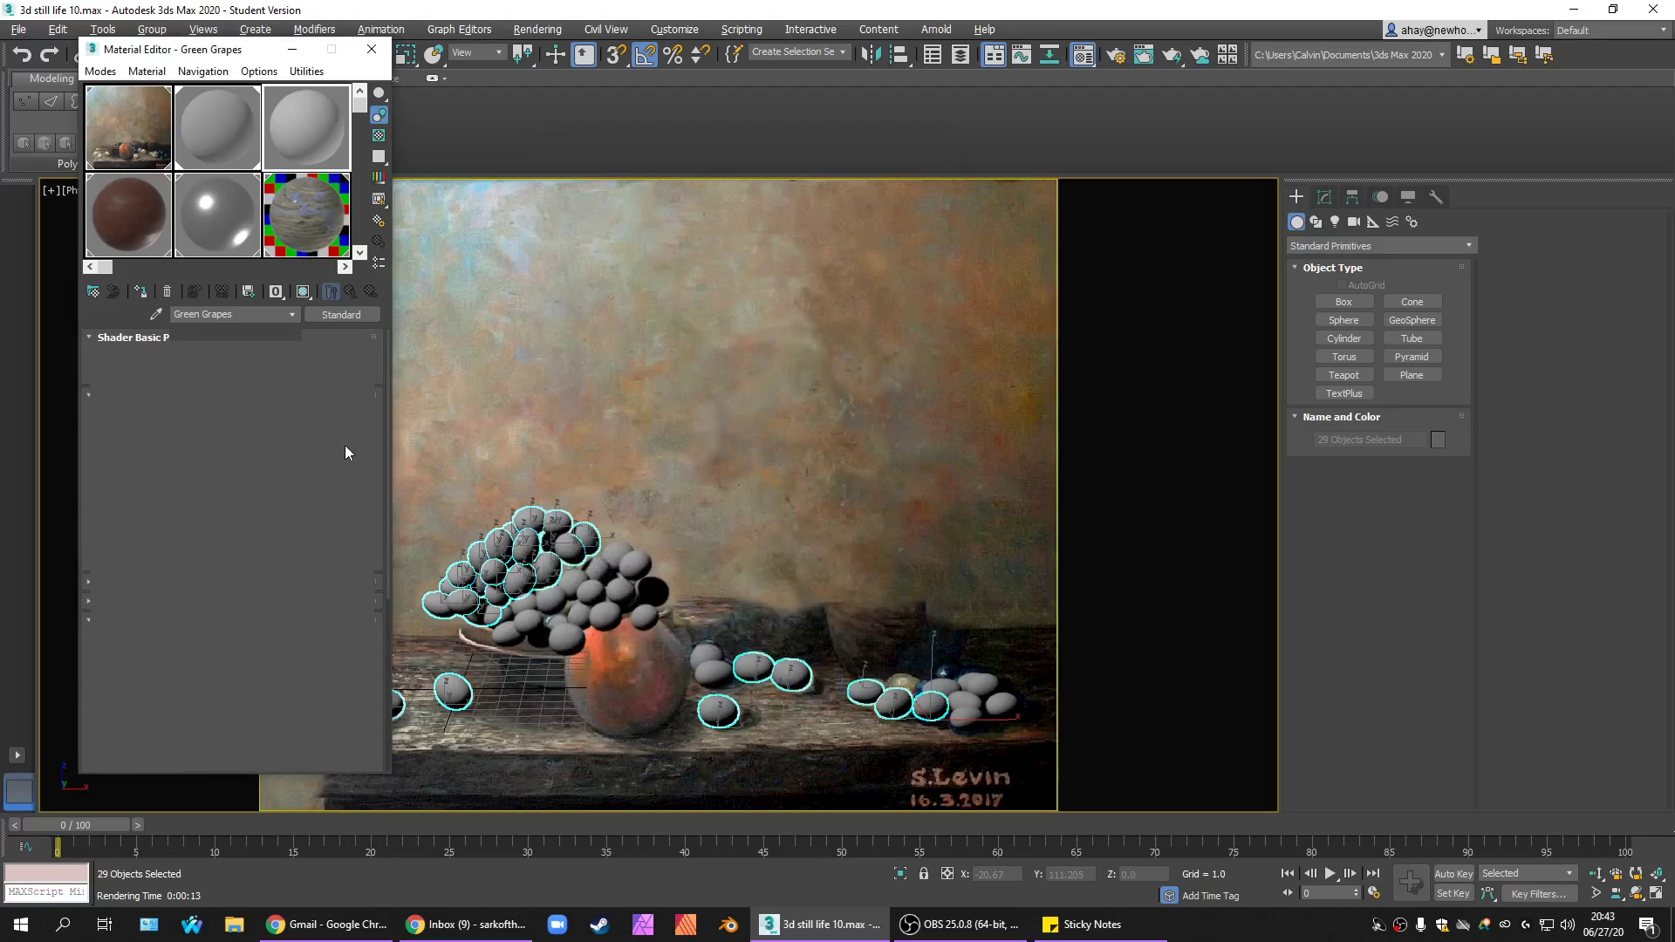
left_click(138, 292)
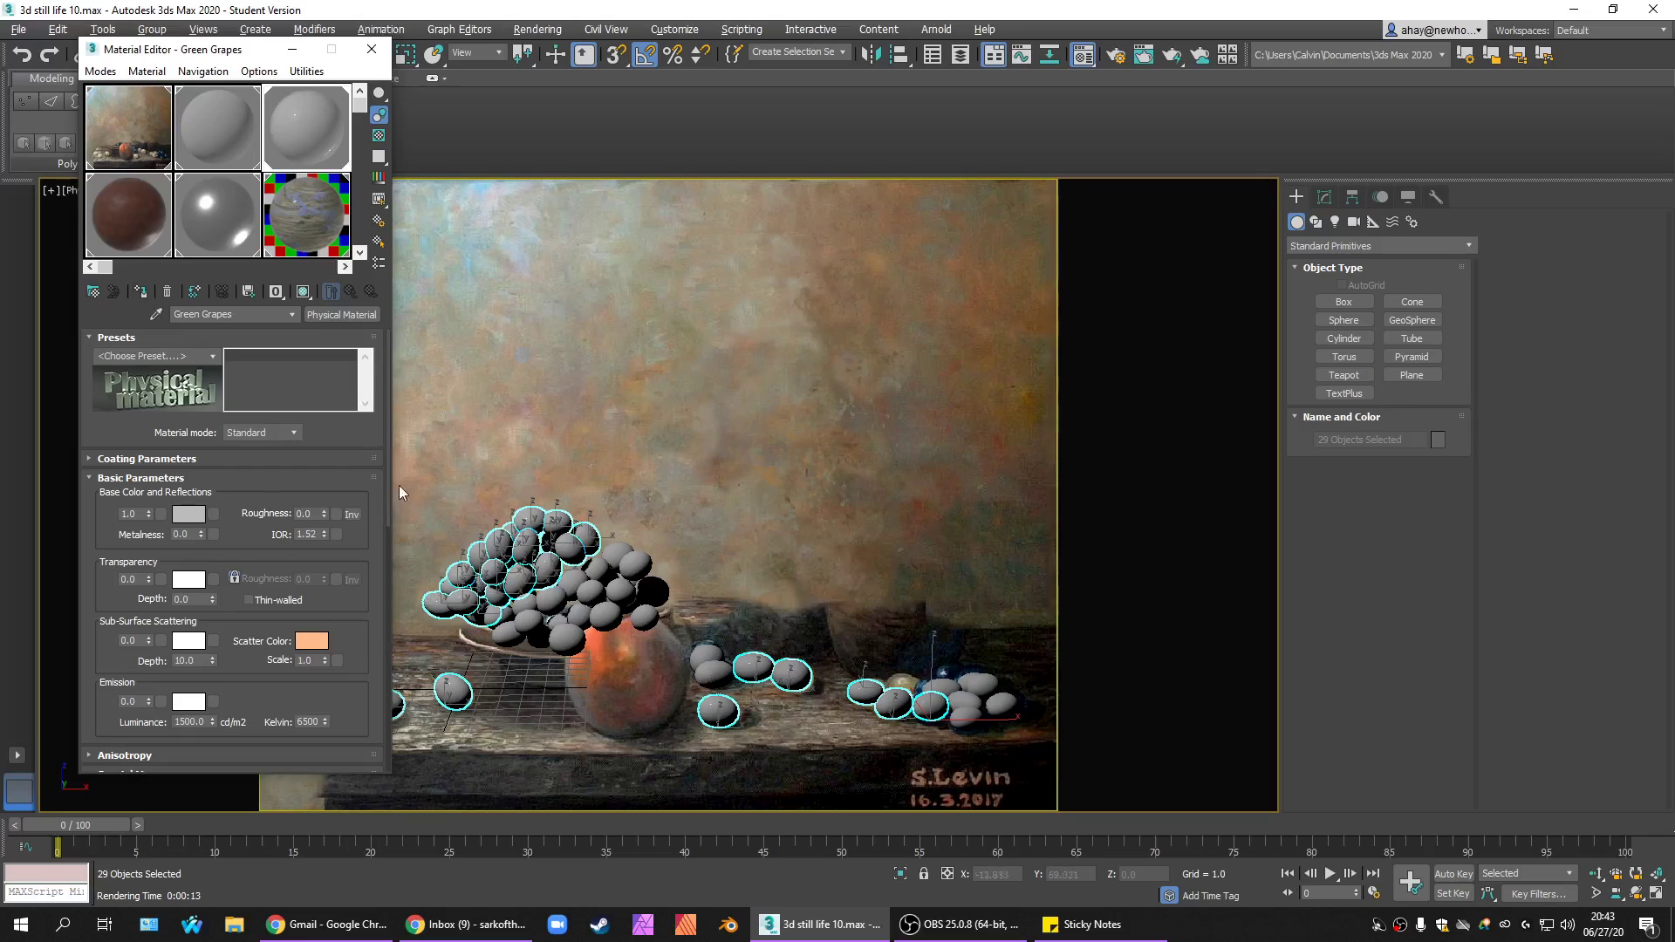
Set the material's base colour to a saturated bright green.
scroll(385, 465, "down", 3)
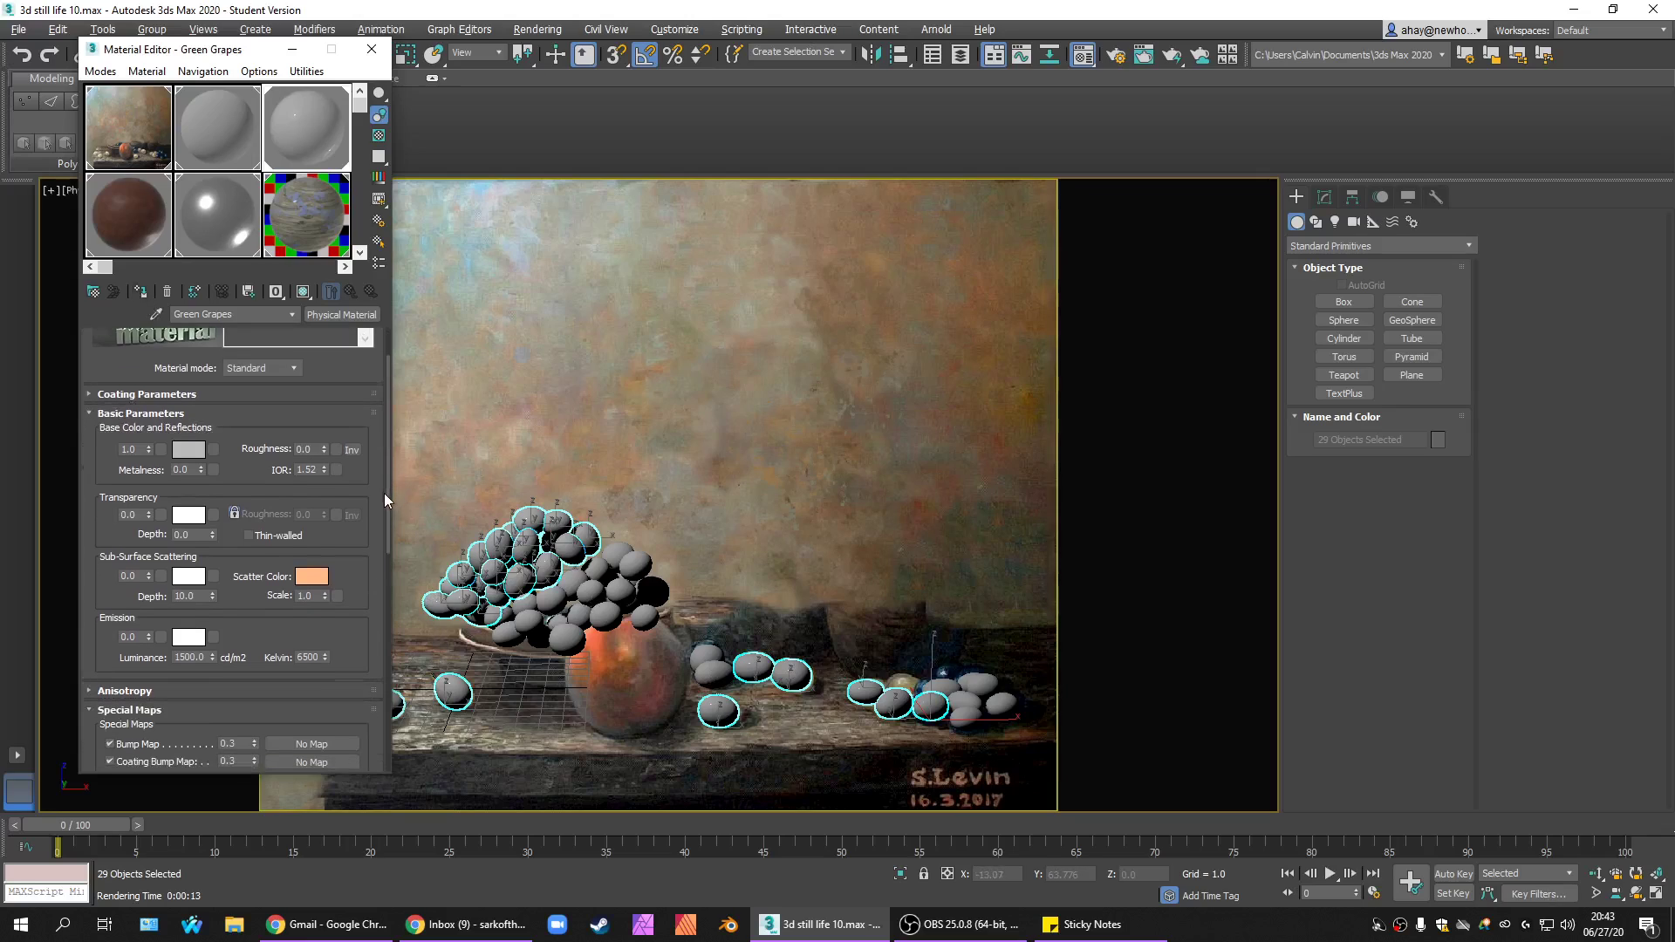
left_click(186, 443)
left_click(399, 140)
left_click_drag(515, 182, 516, 129)
left_click(652, 268)
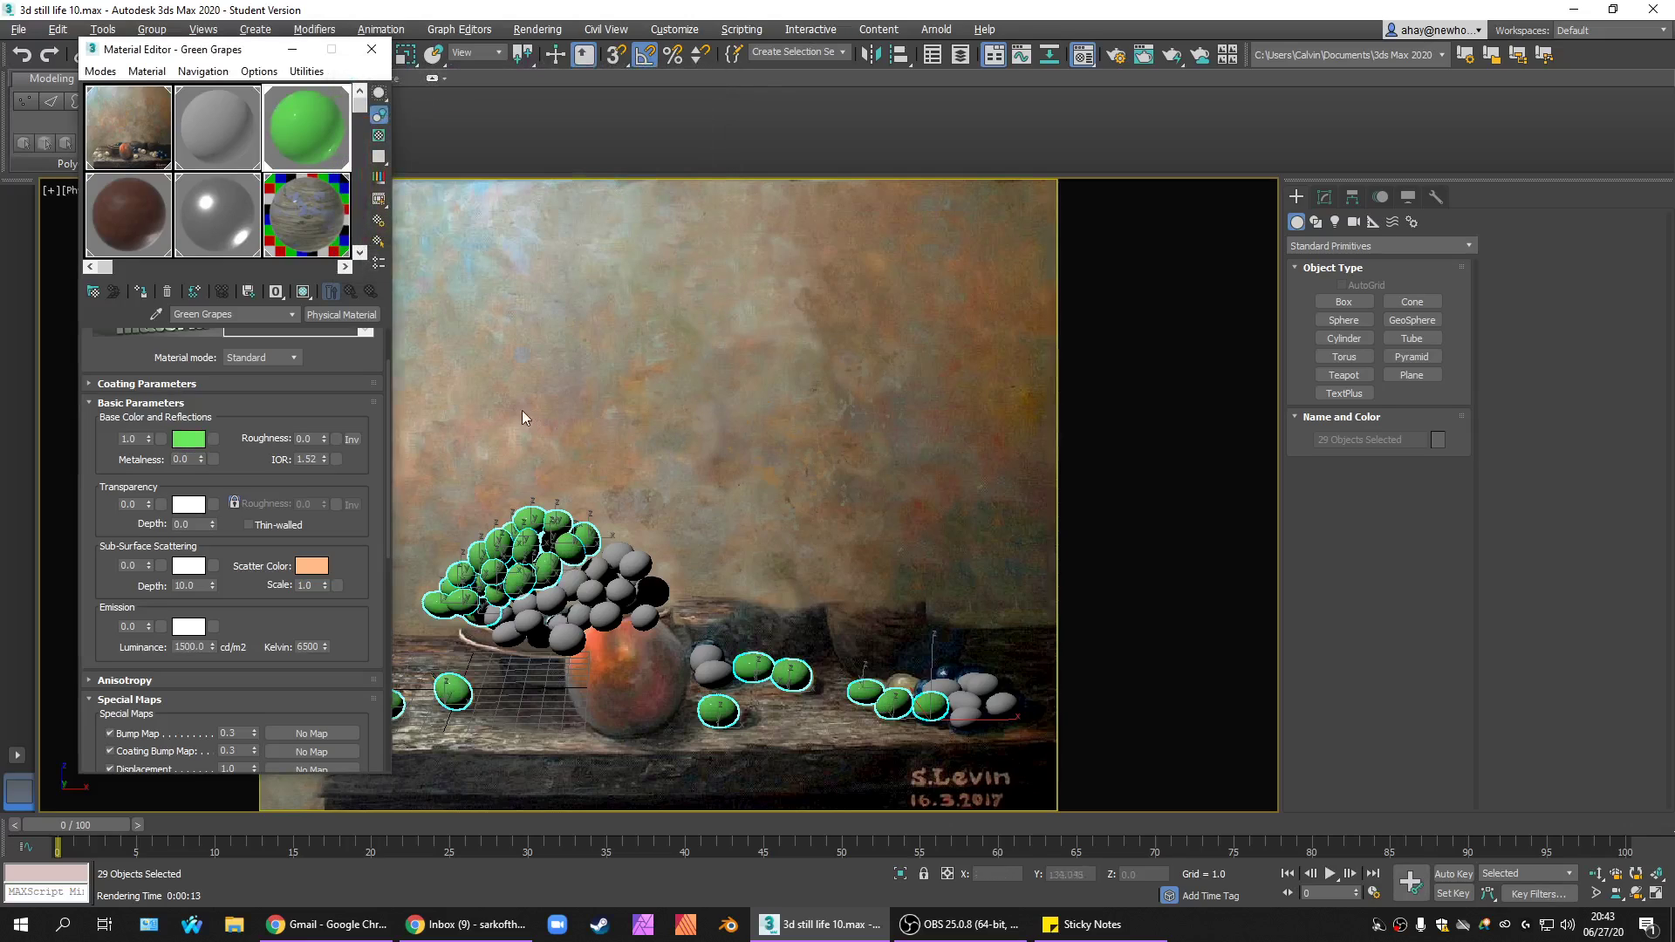
left_click_drag(385, 463, 385, 426)
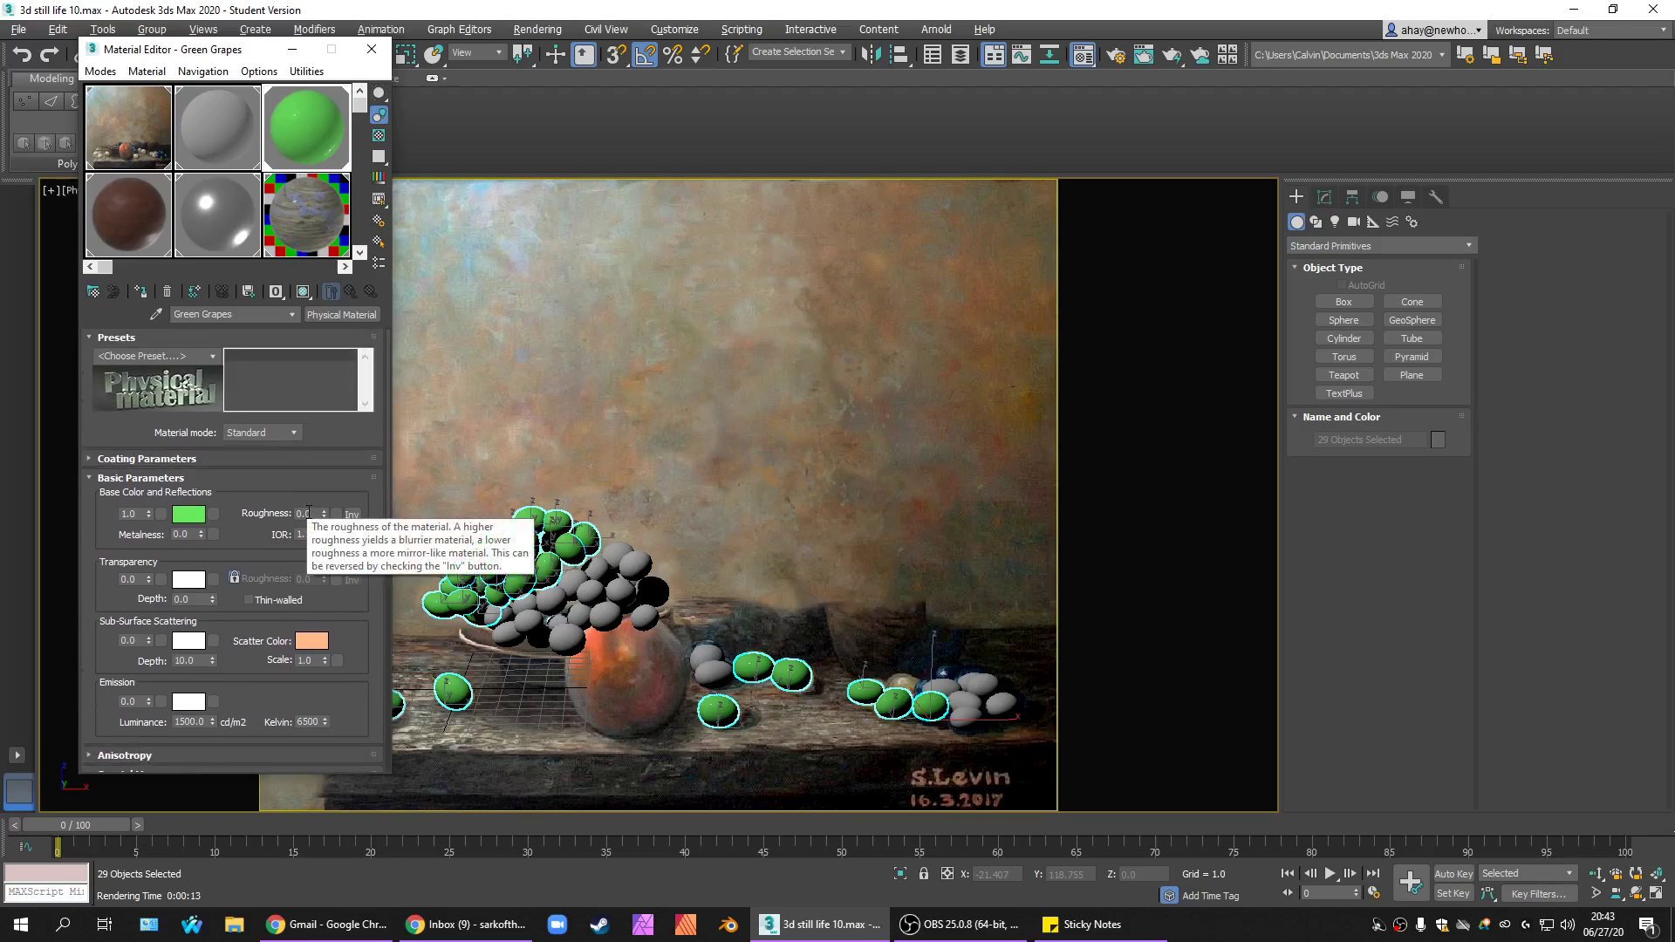
Switch Green Grapes to Advanced mode and pick a Swirl map for its base colour.
left_click(290, 433)
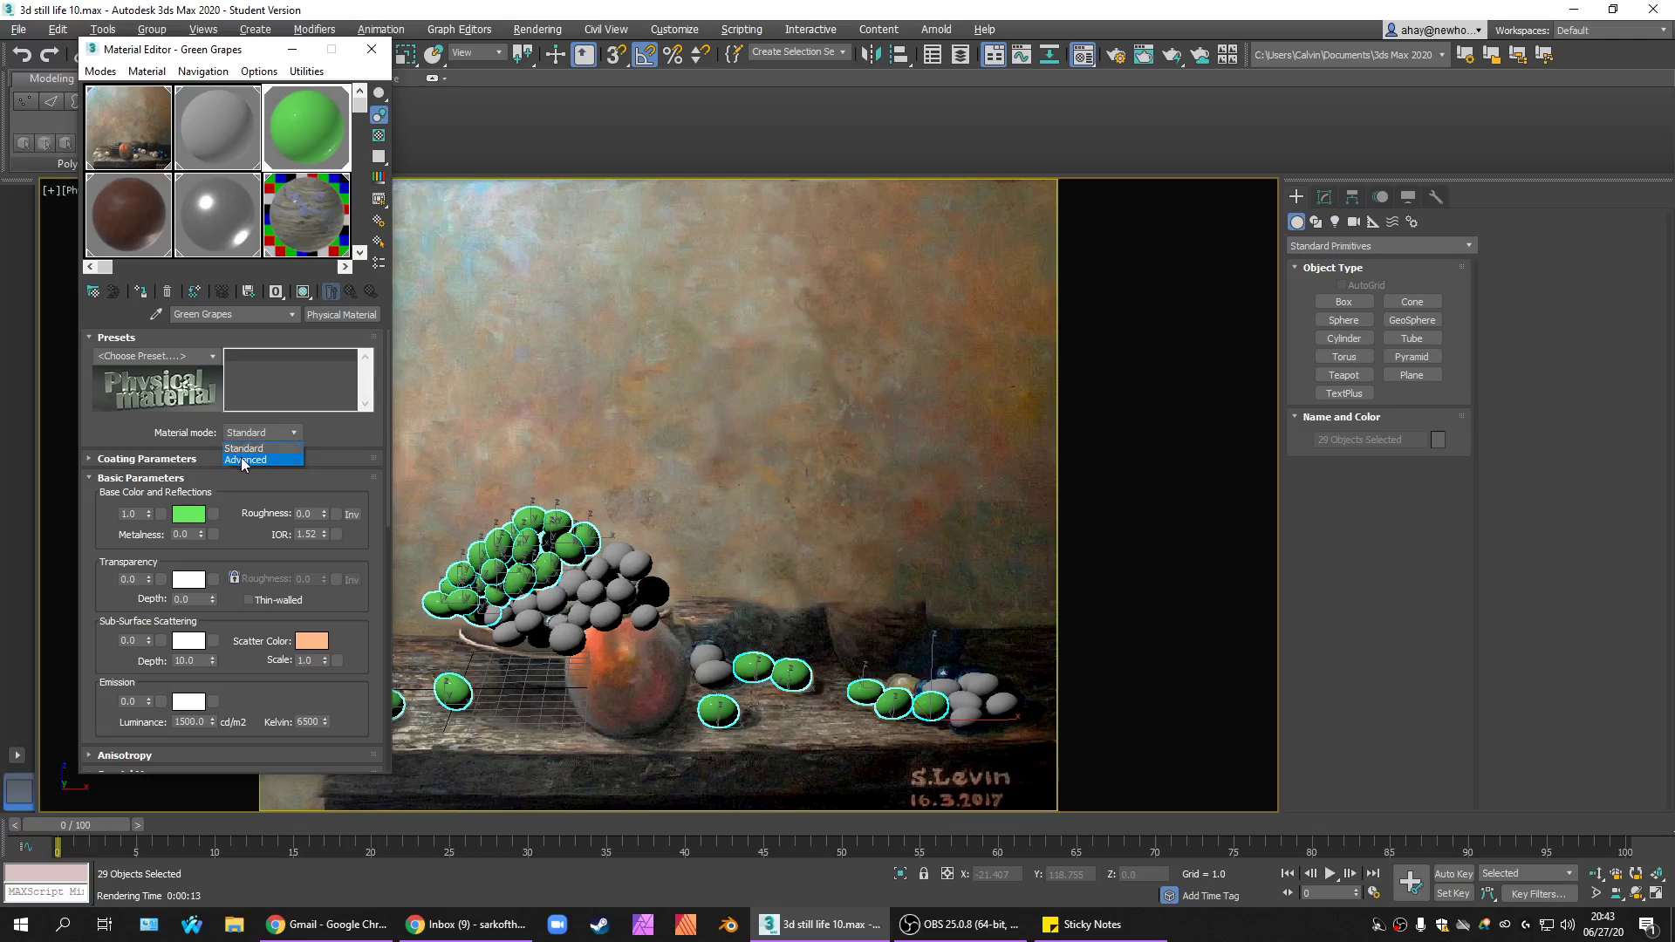
left_click(246, 459)
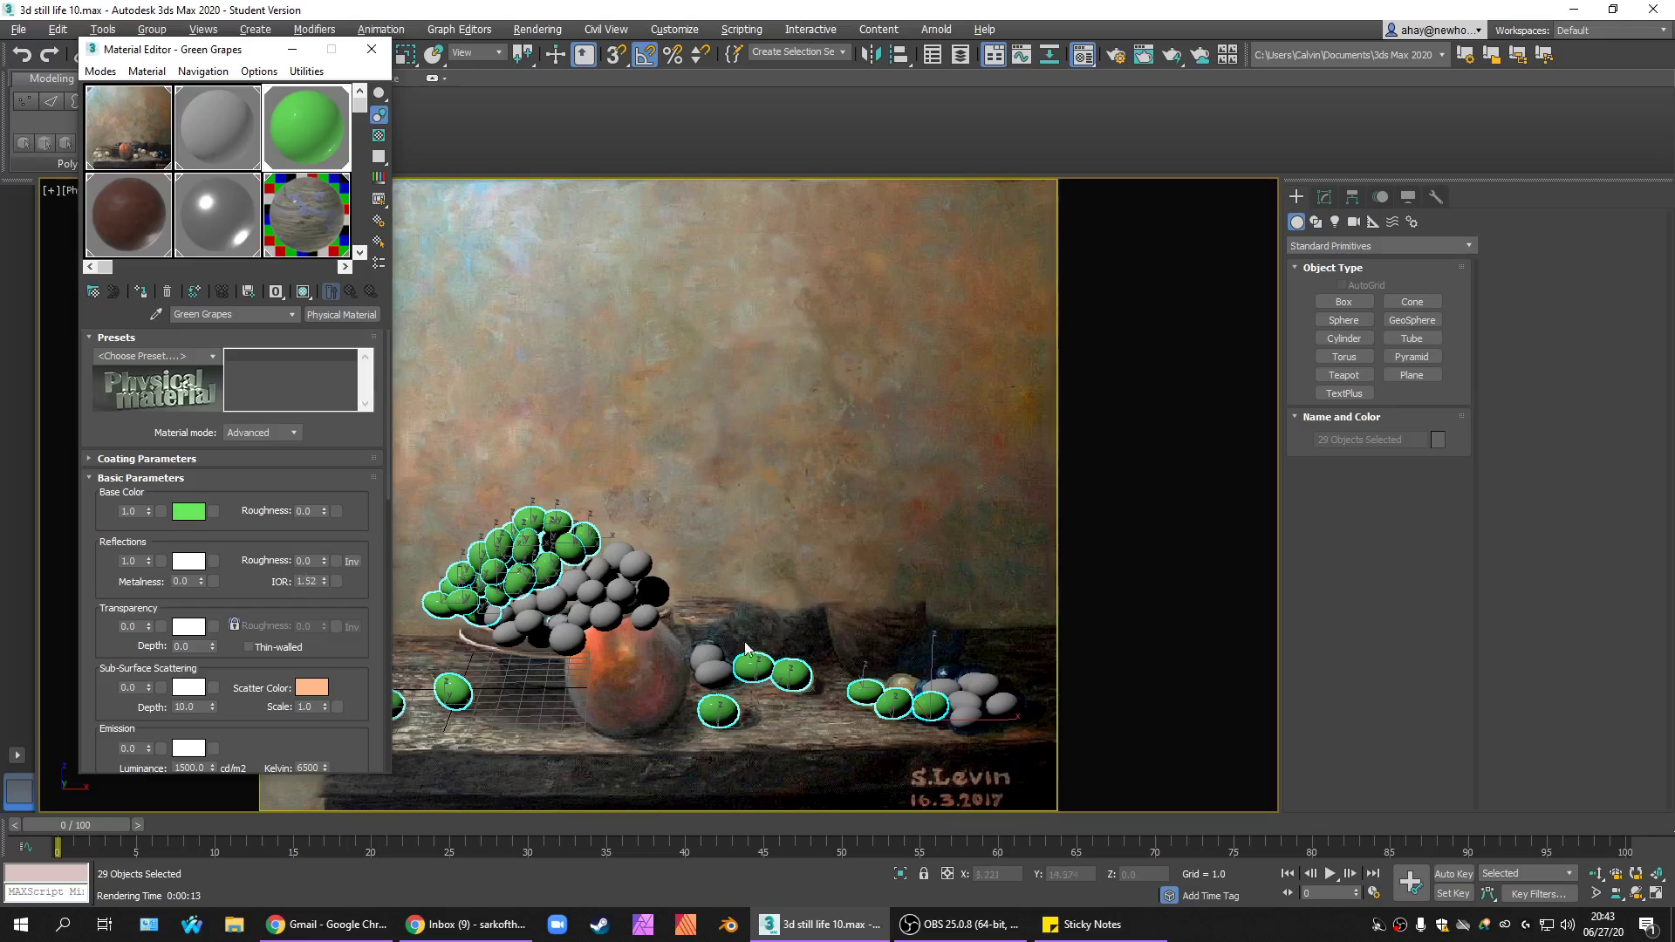
left_click(213, 511)
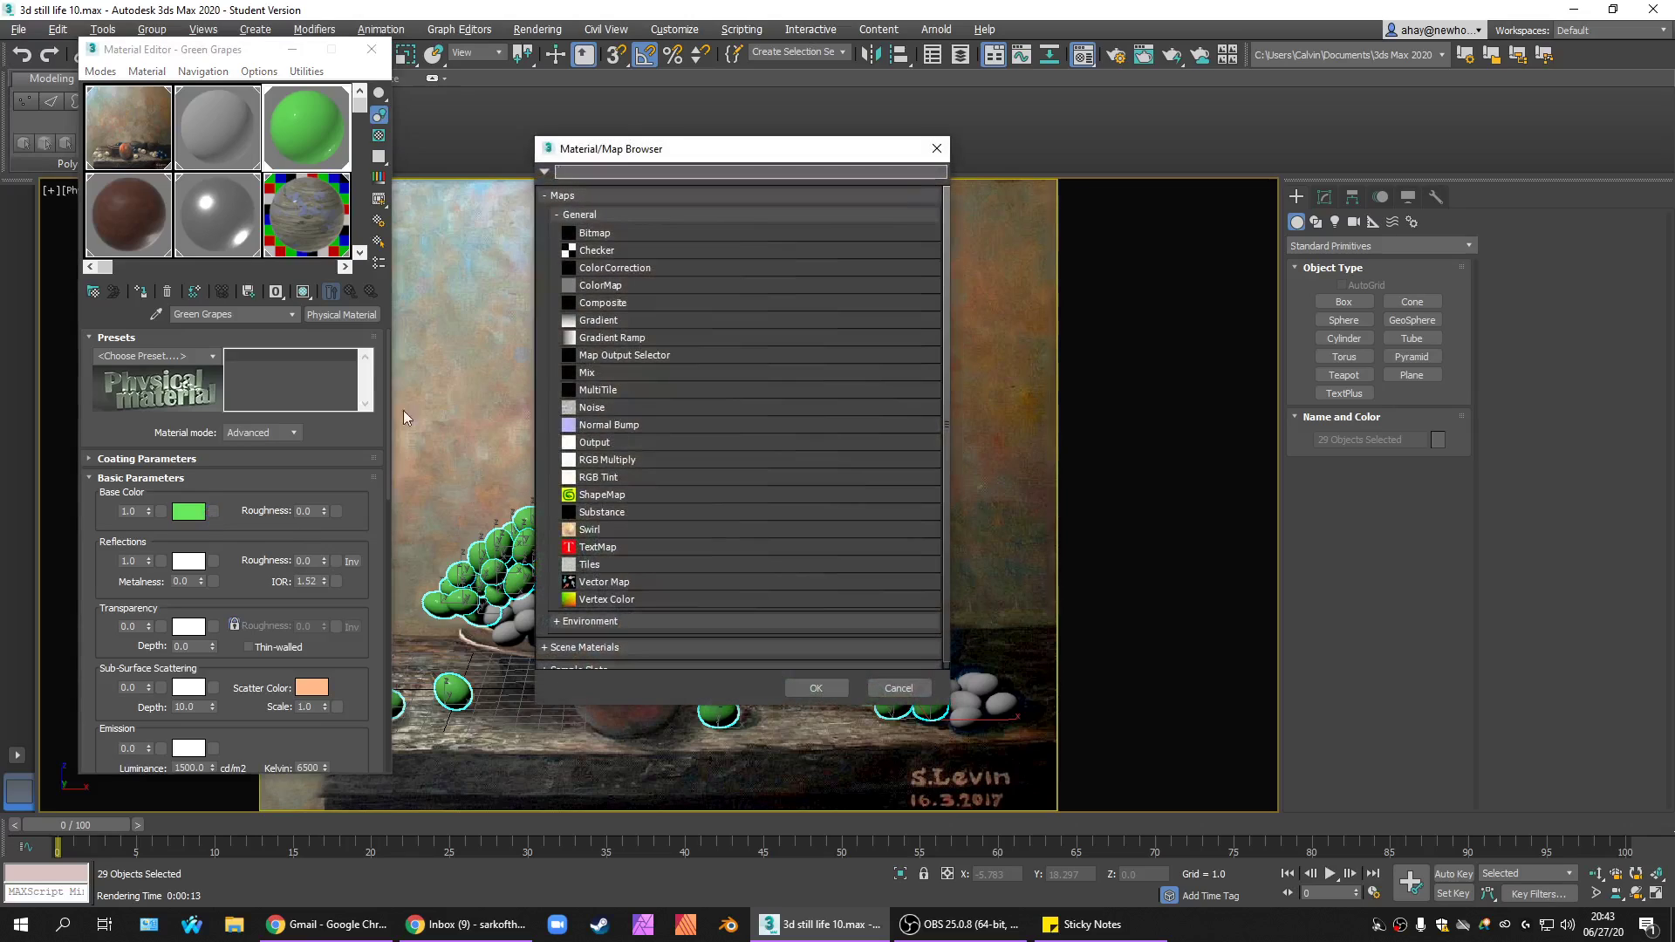
key("Escape")
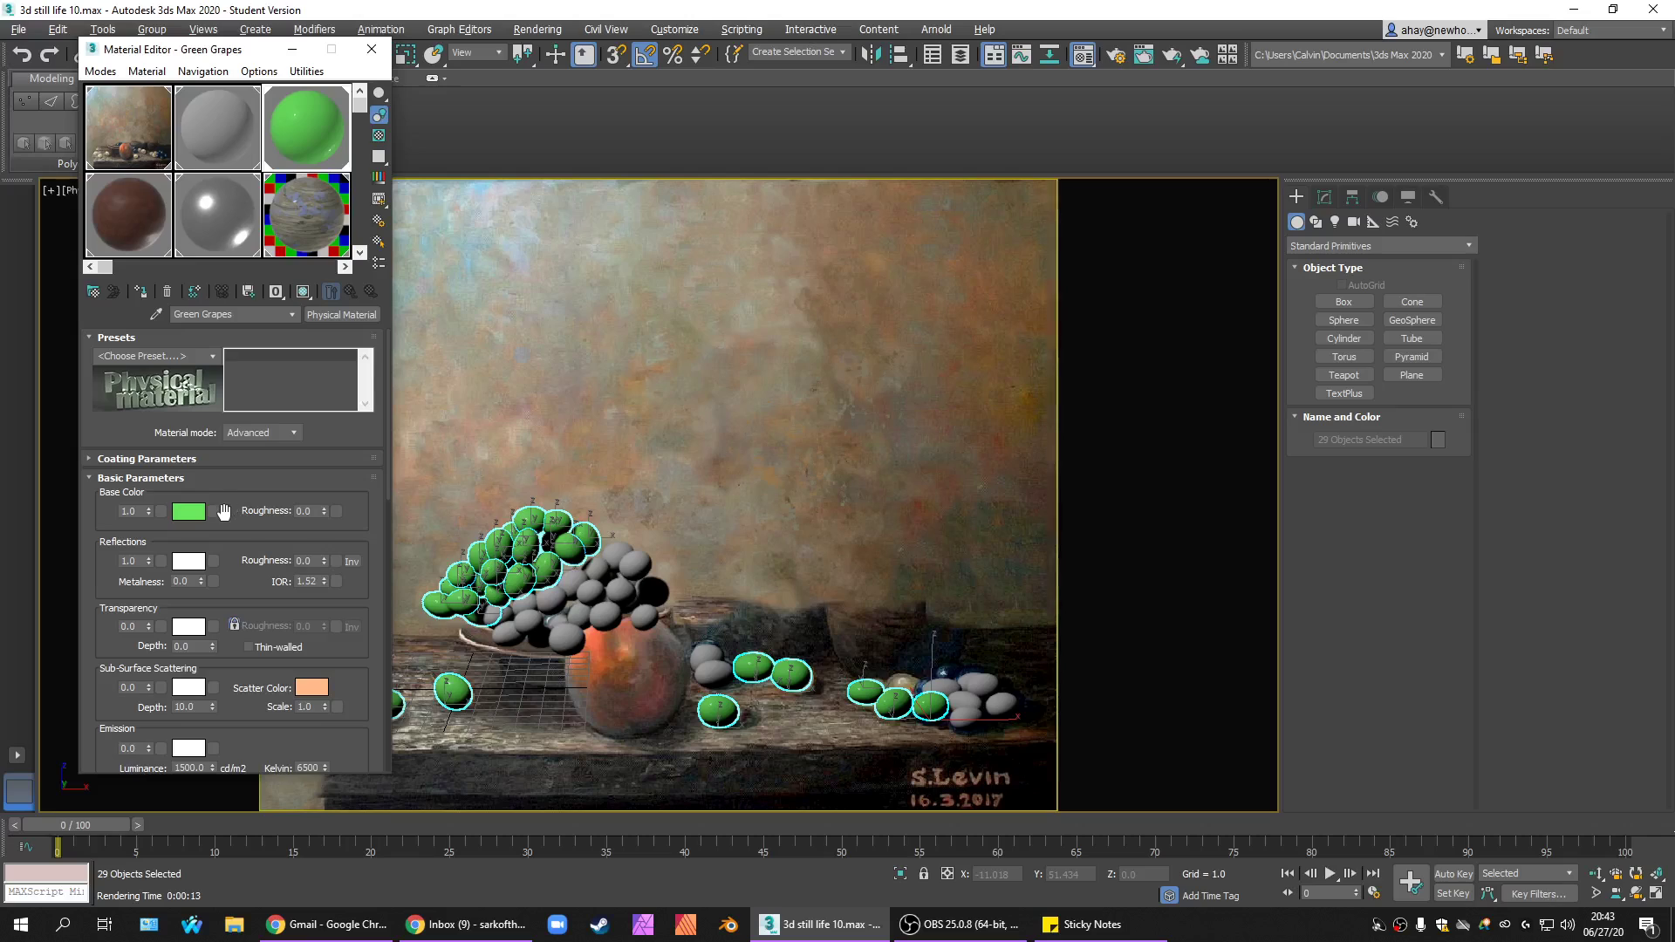
left_click(213, 513)
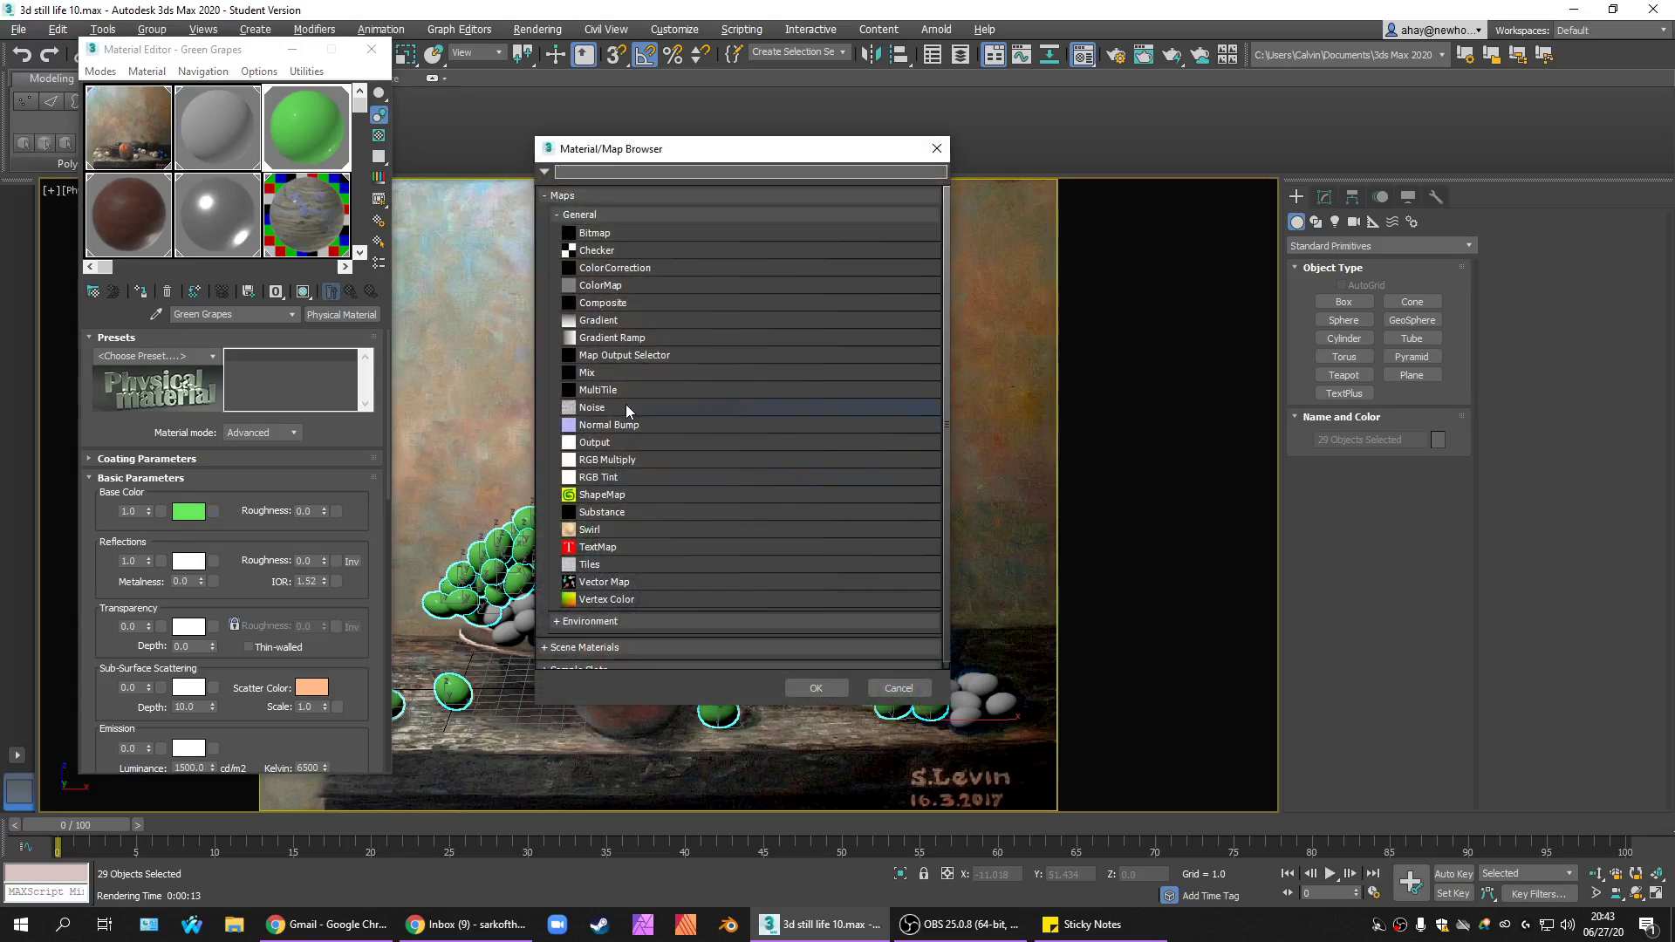
left_click(584, 527)
Paste the green into the Swirl Base colour and swap the Base and Swirl colours.
left_click(820, 688)
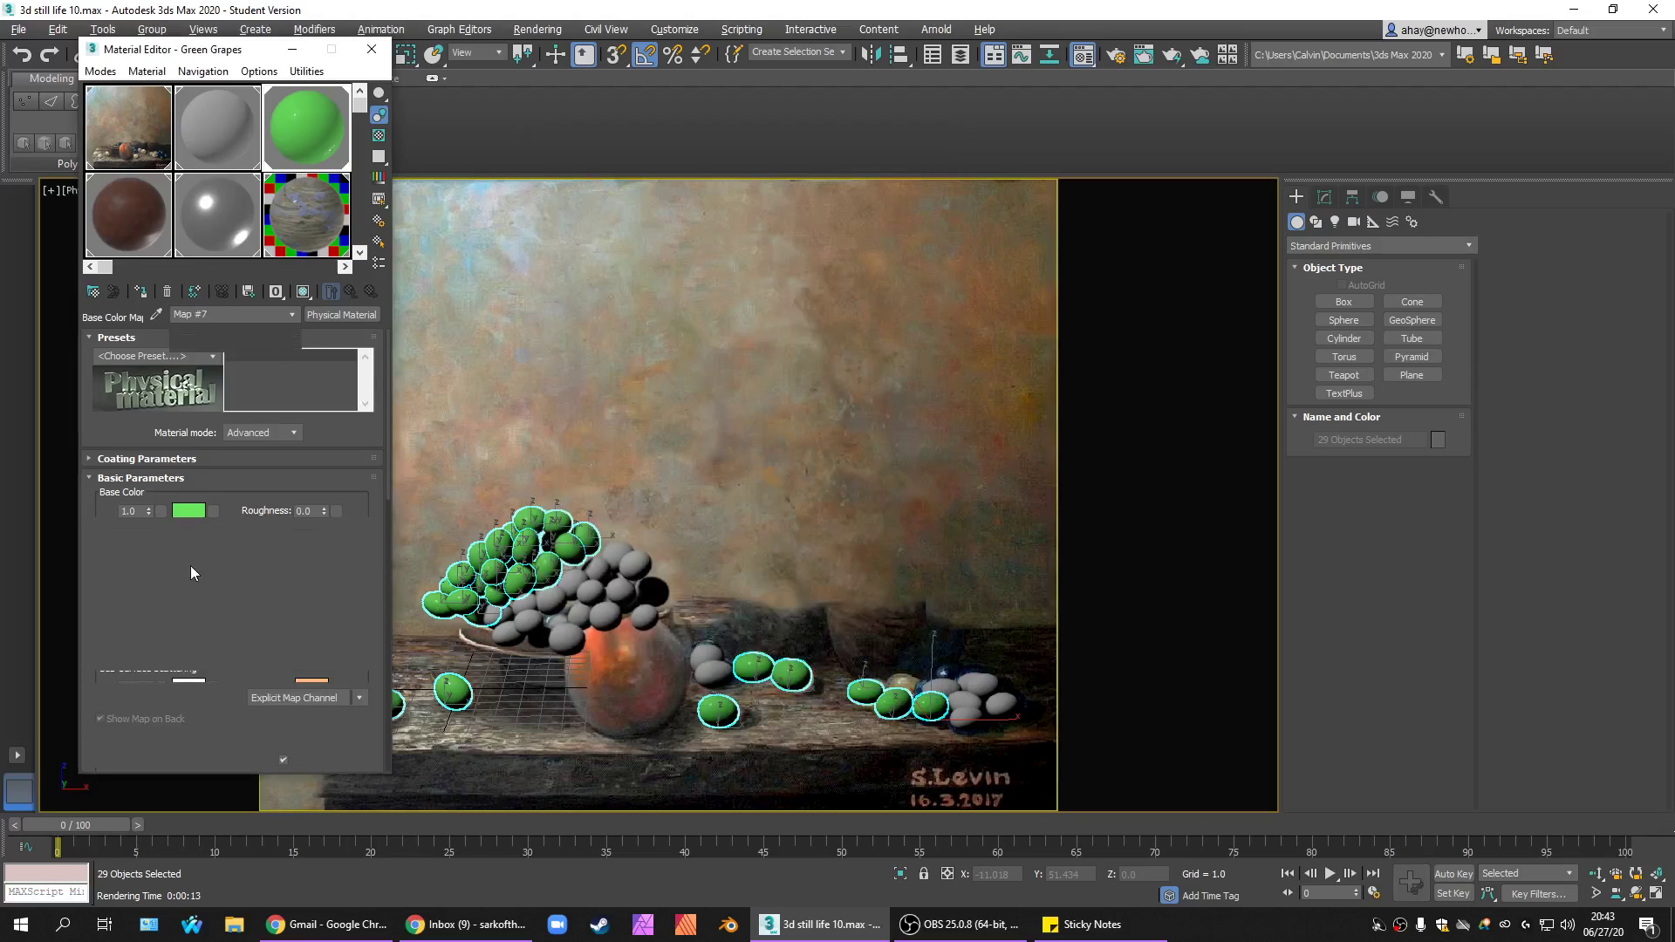
scroll(385, 453, "down", 2)
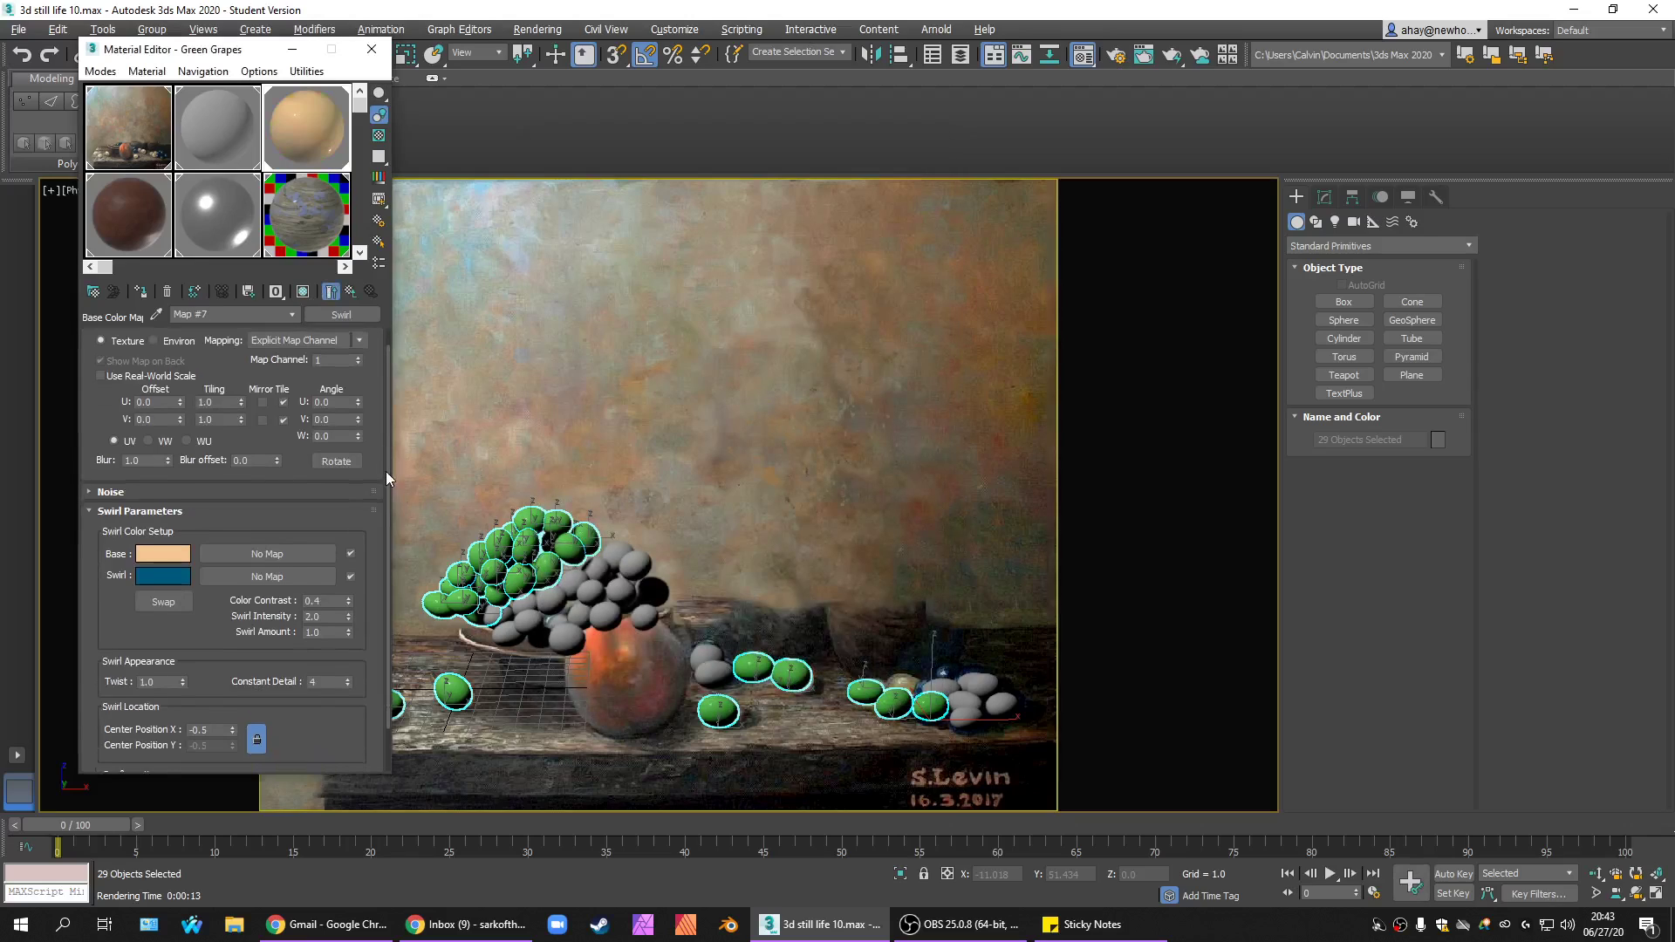
right_click(164, 549)
left_click(209, 579)
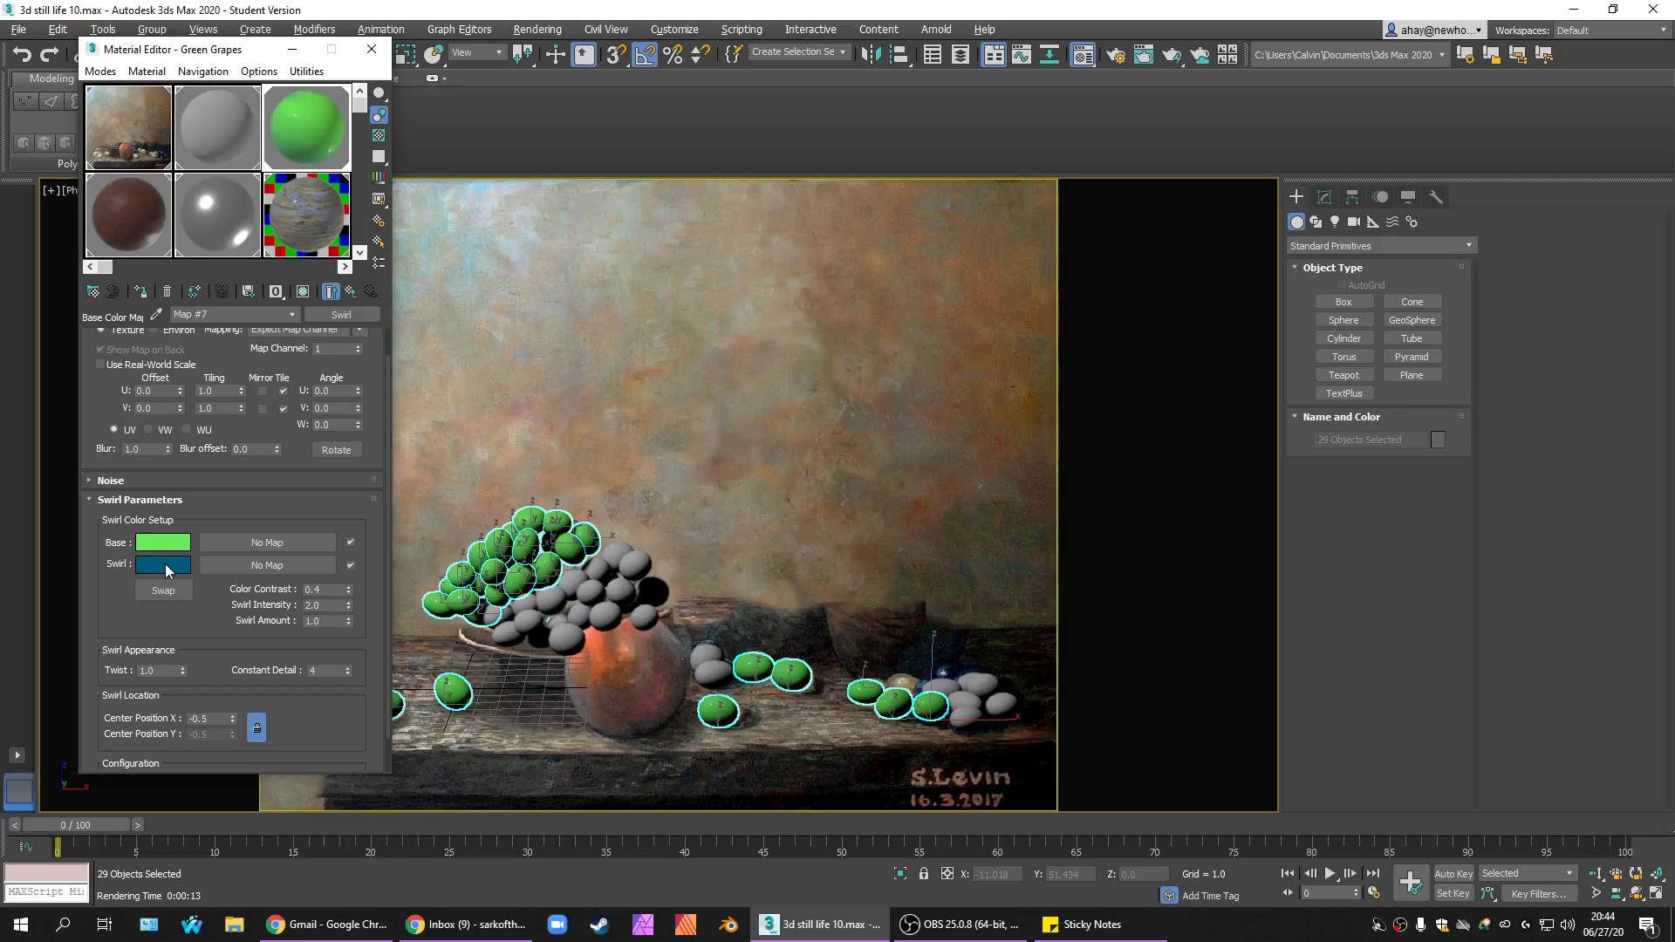
left_click(165, 563)
left_click(684, 272)
left_click(152, 589)
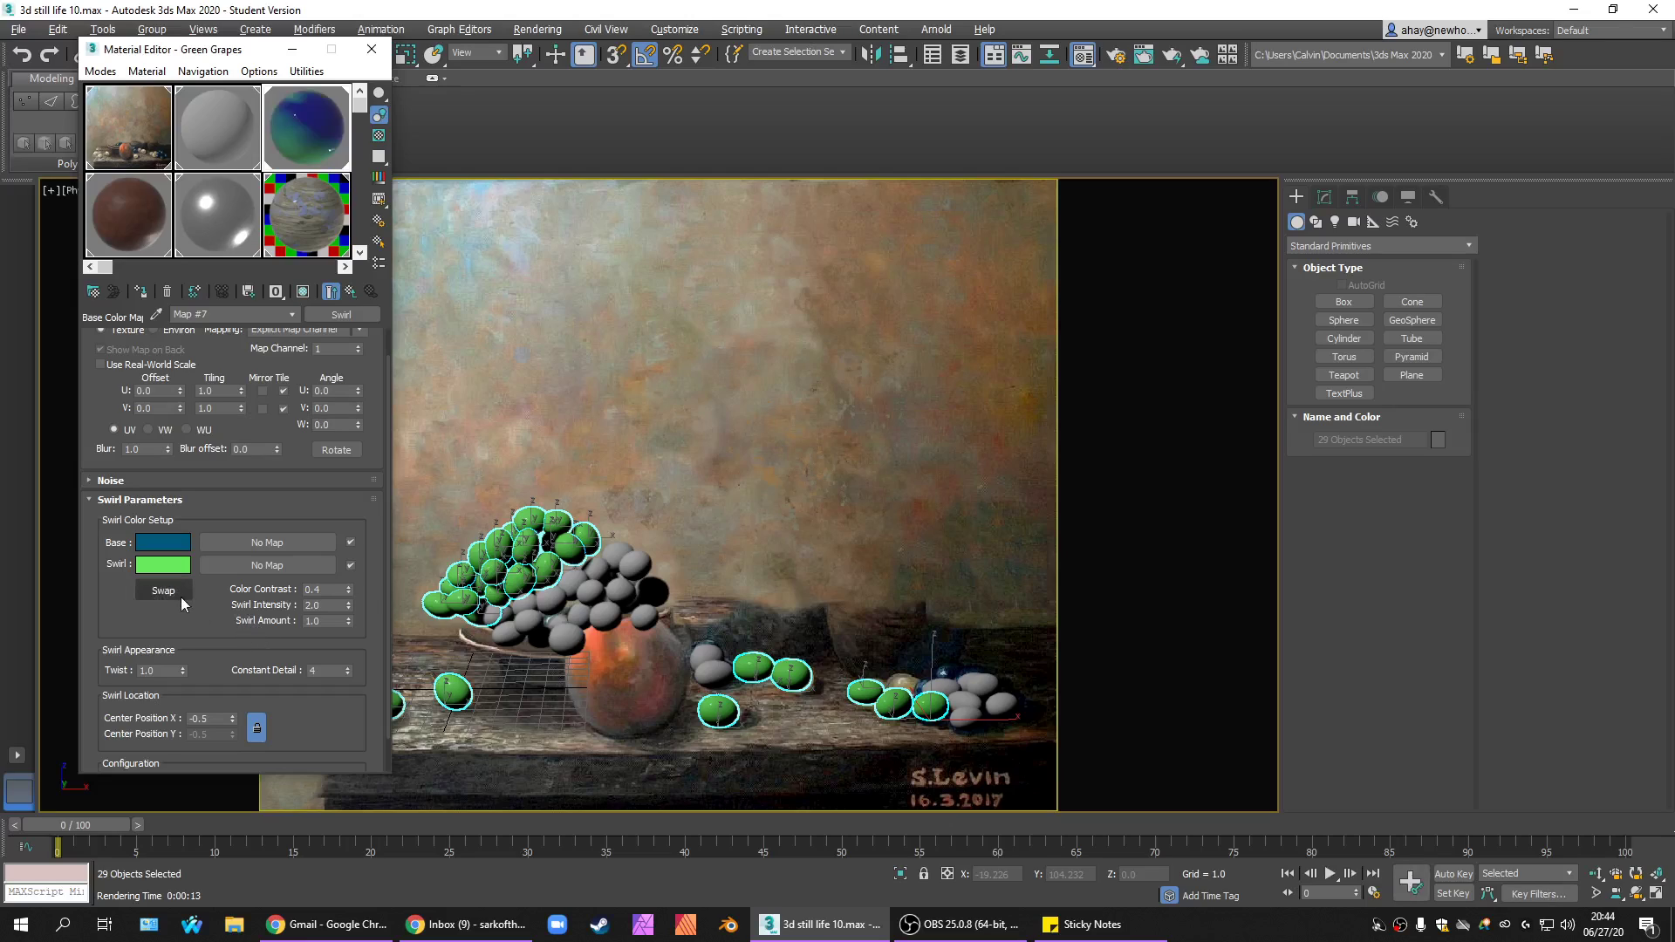
Adjust the Swirl Base colour to a brighter pale yellow-green with 0.475 saturation.
left_click(174, 546)
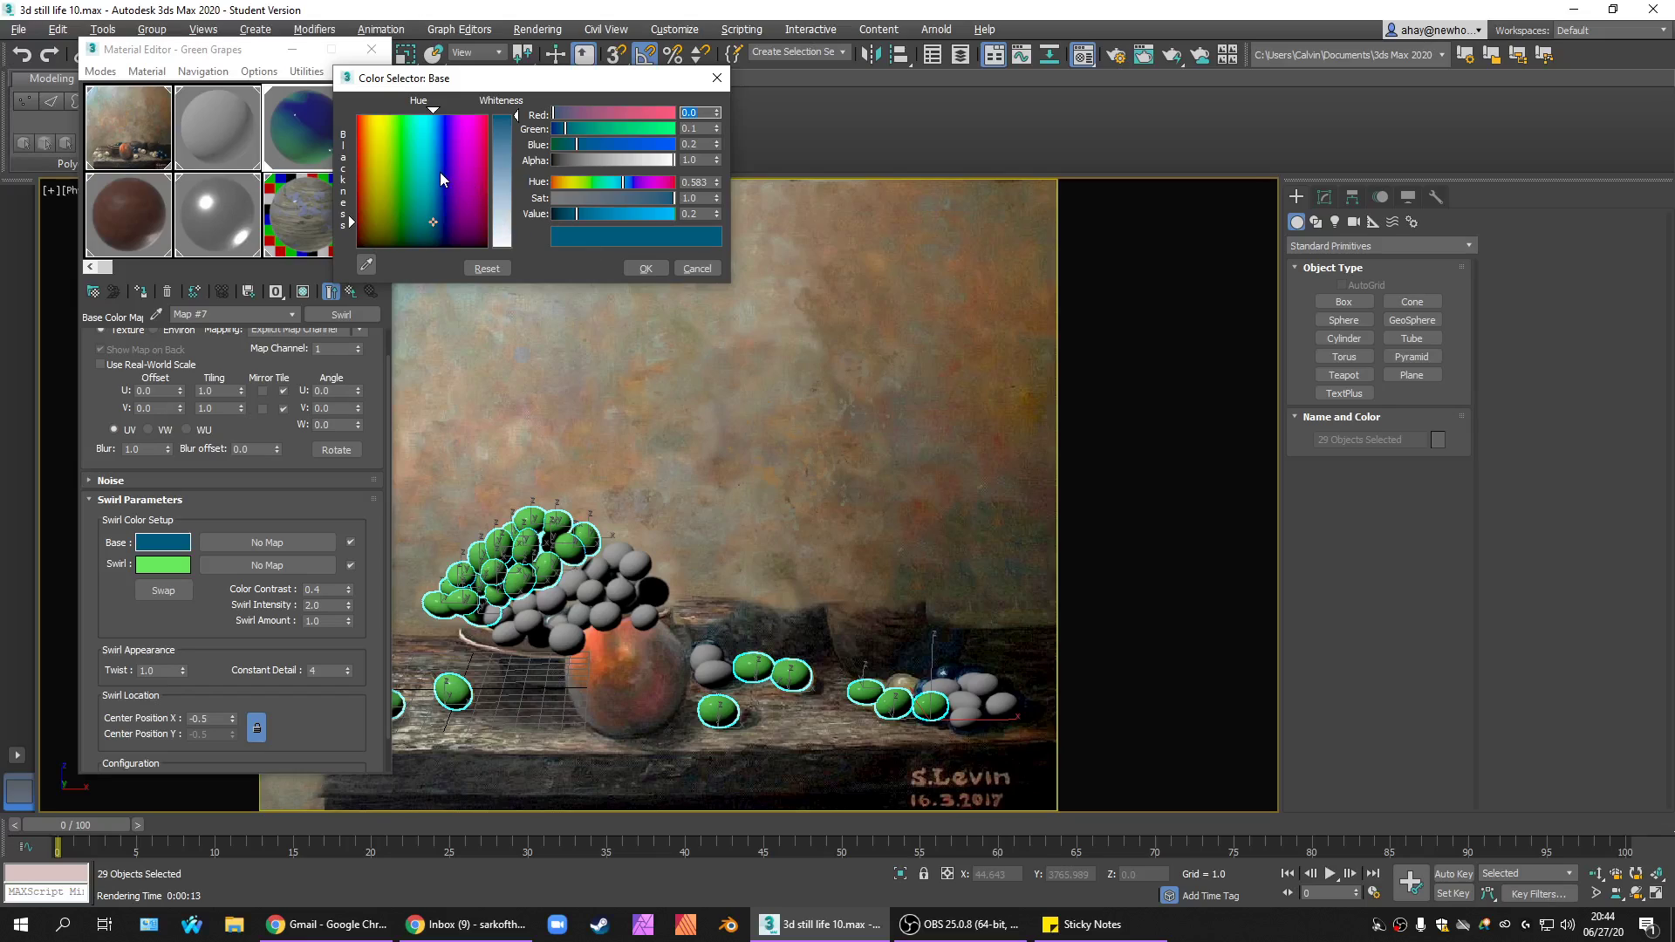
left_click(399, 151)
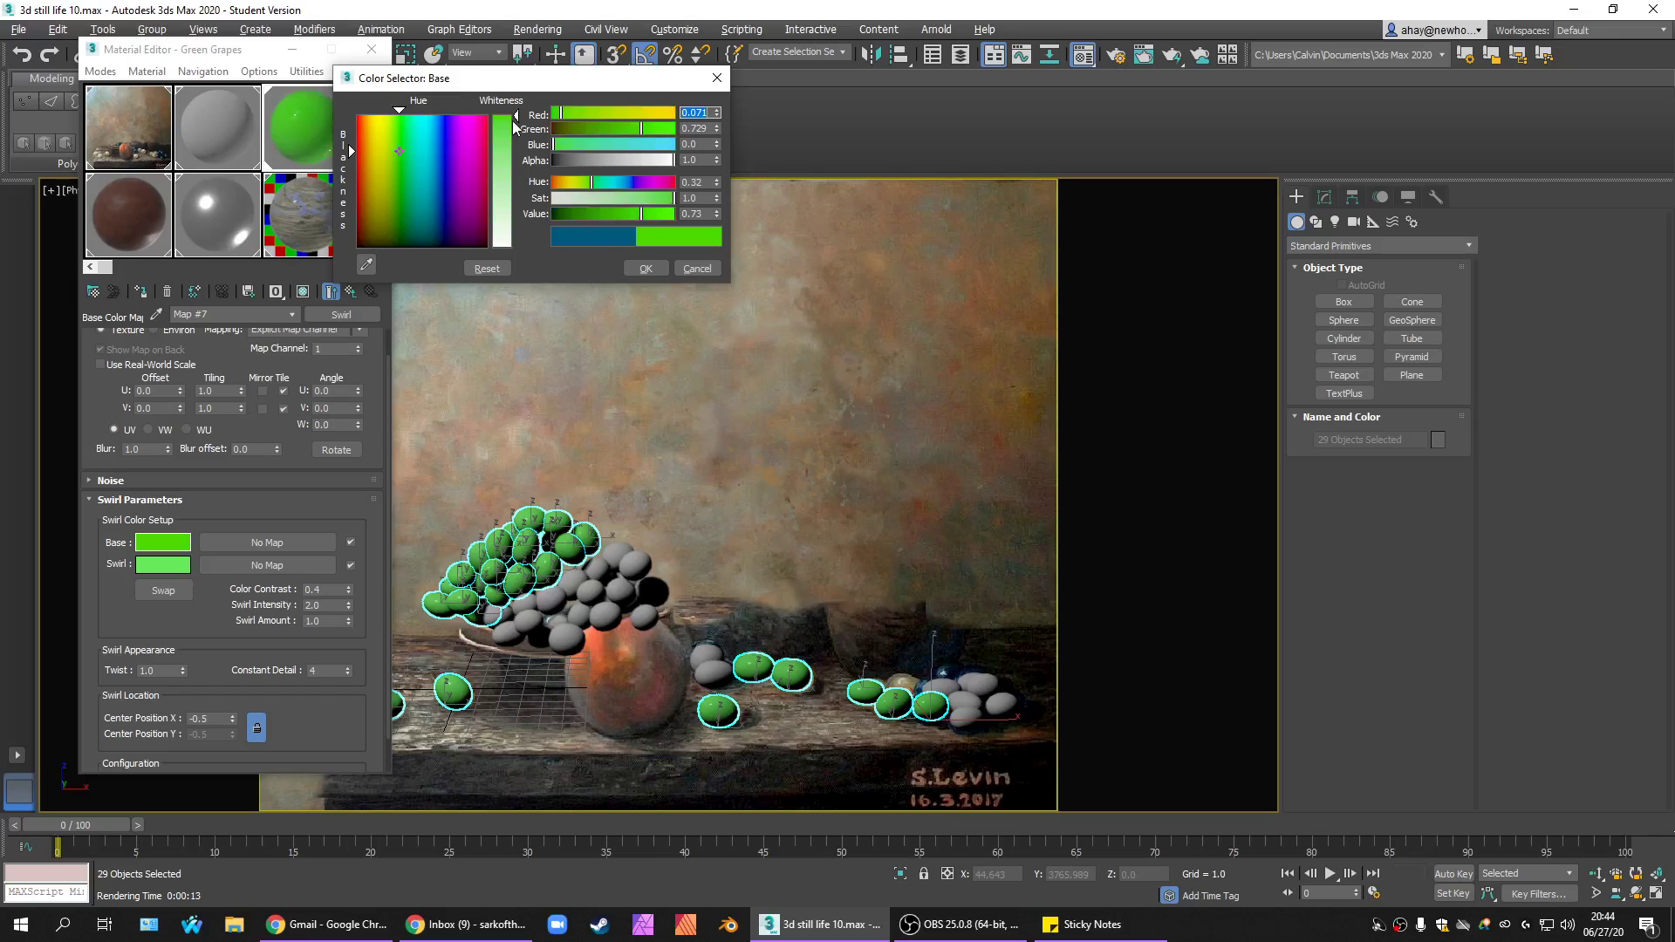
left_click(397, 148)
left_click_drag(397, 148, 391, 157)
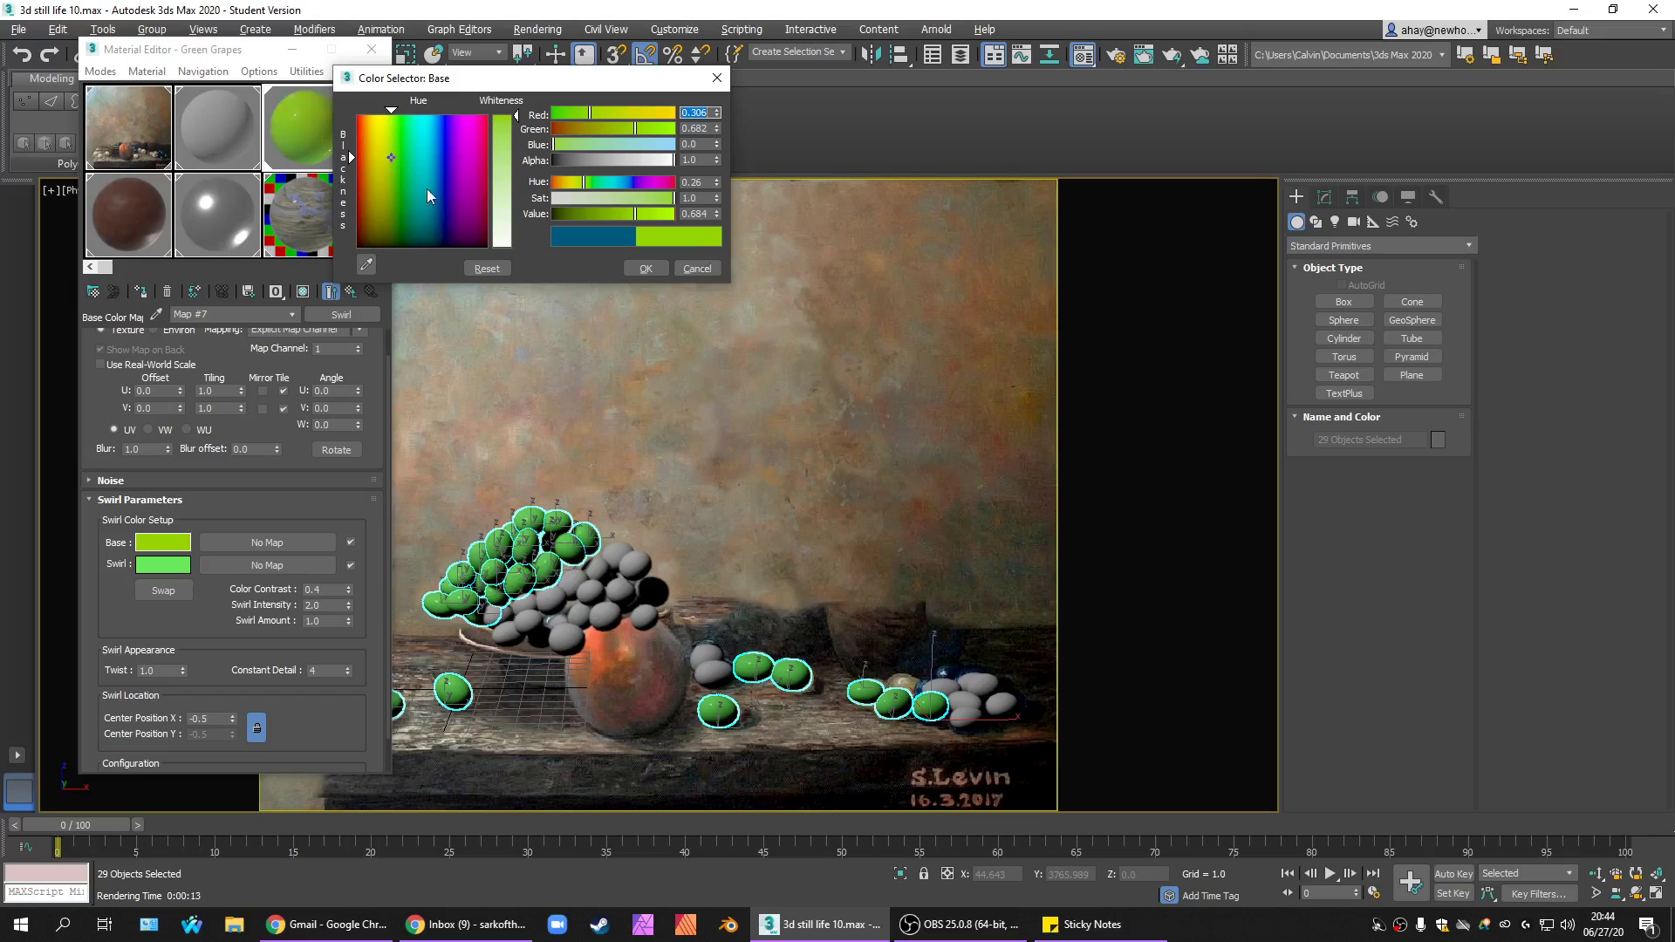
left_click(609, 198)
left_click(664, 214)
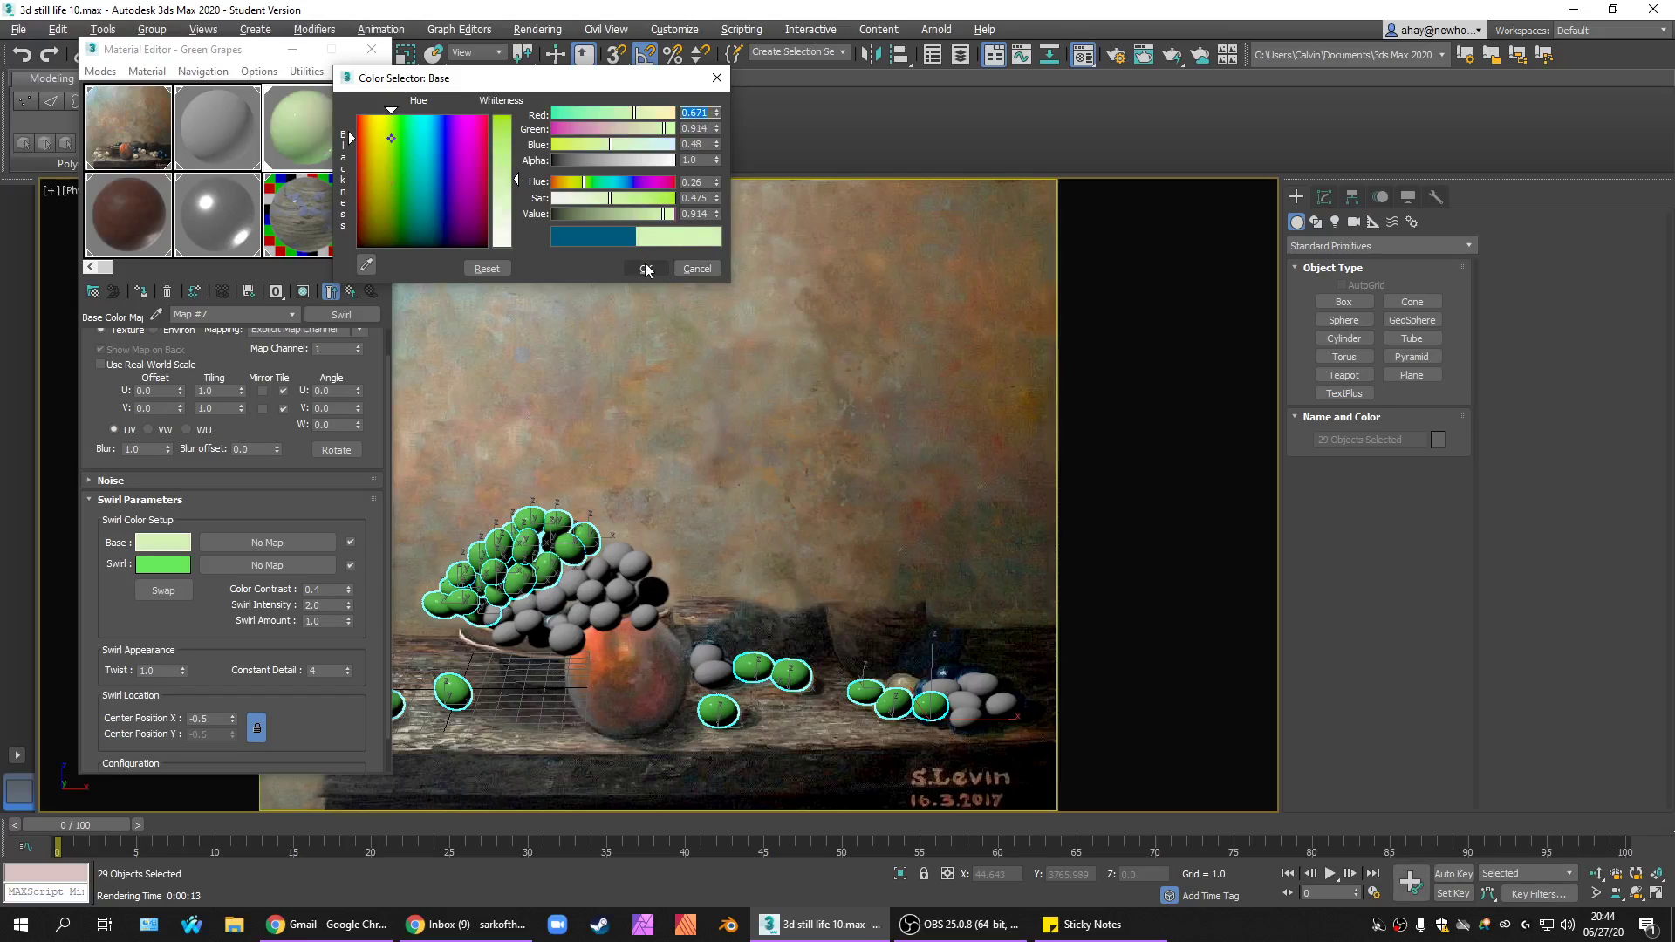
left_click(646, 270)
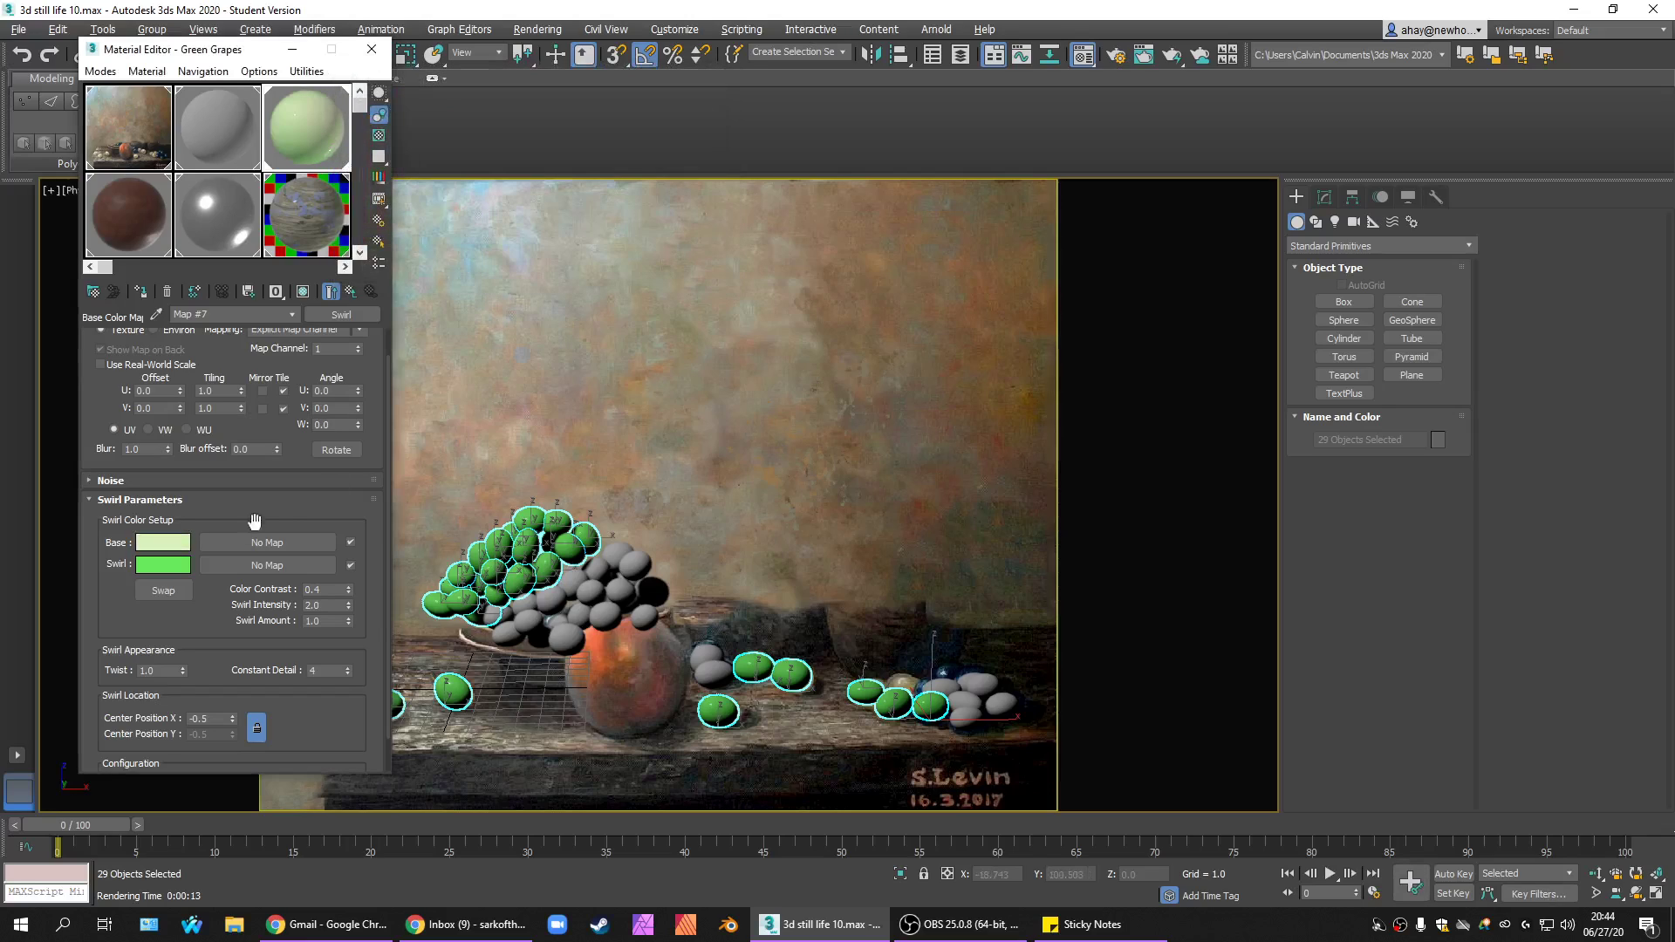
Set the Swirl map's Color Contrast to 0.5.
left_click(316, 590)
type("0.5")
key("Return")
type("1.0")
key("Return")
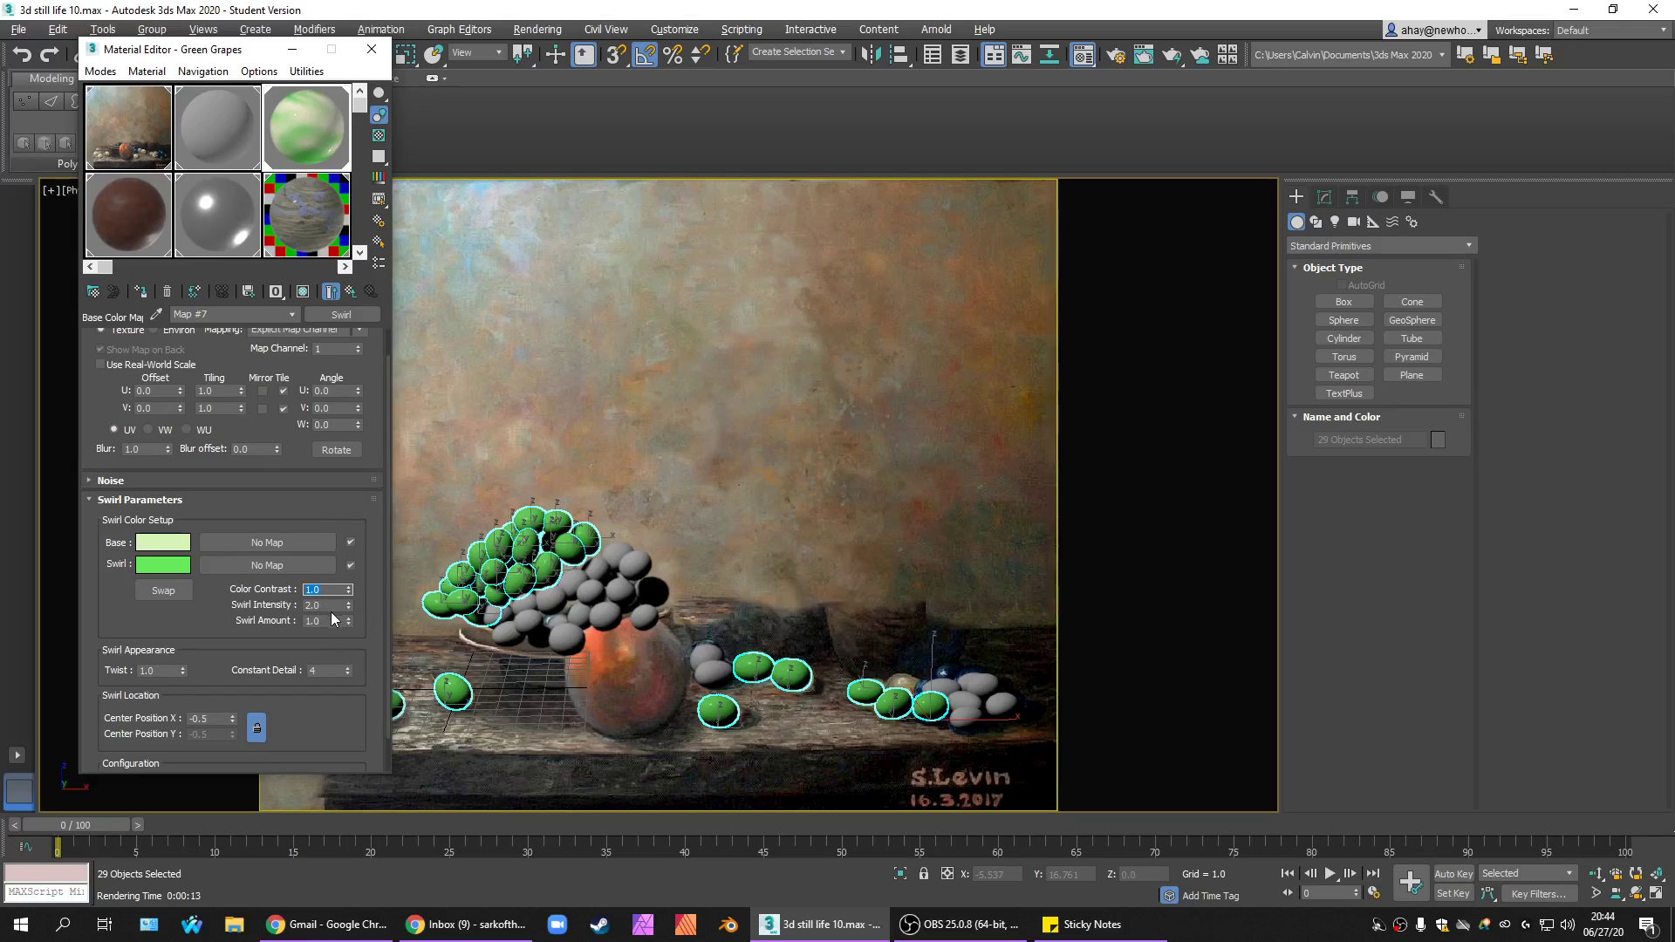
type("0.5")
key("Return")
Make the Swirl Base colour slightly greener and darken the swirl green.
left_click(157, 553)
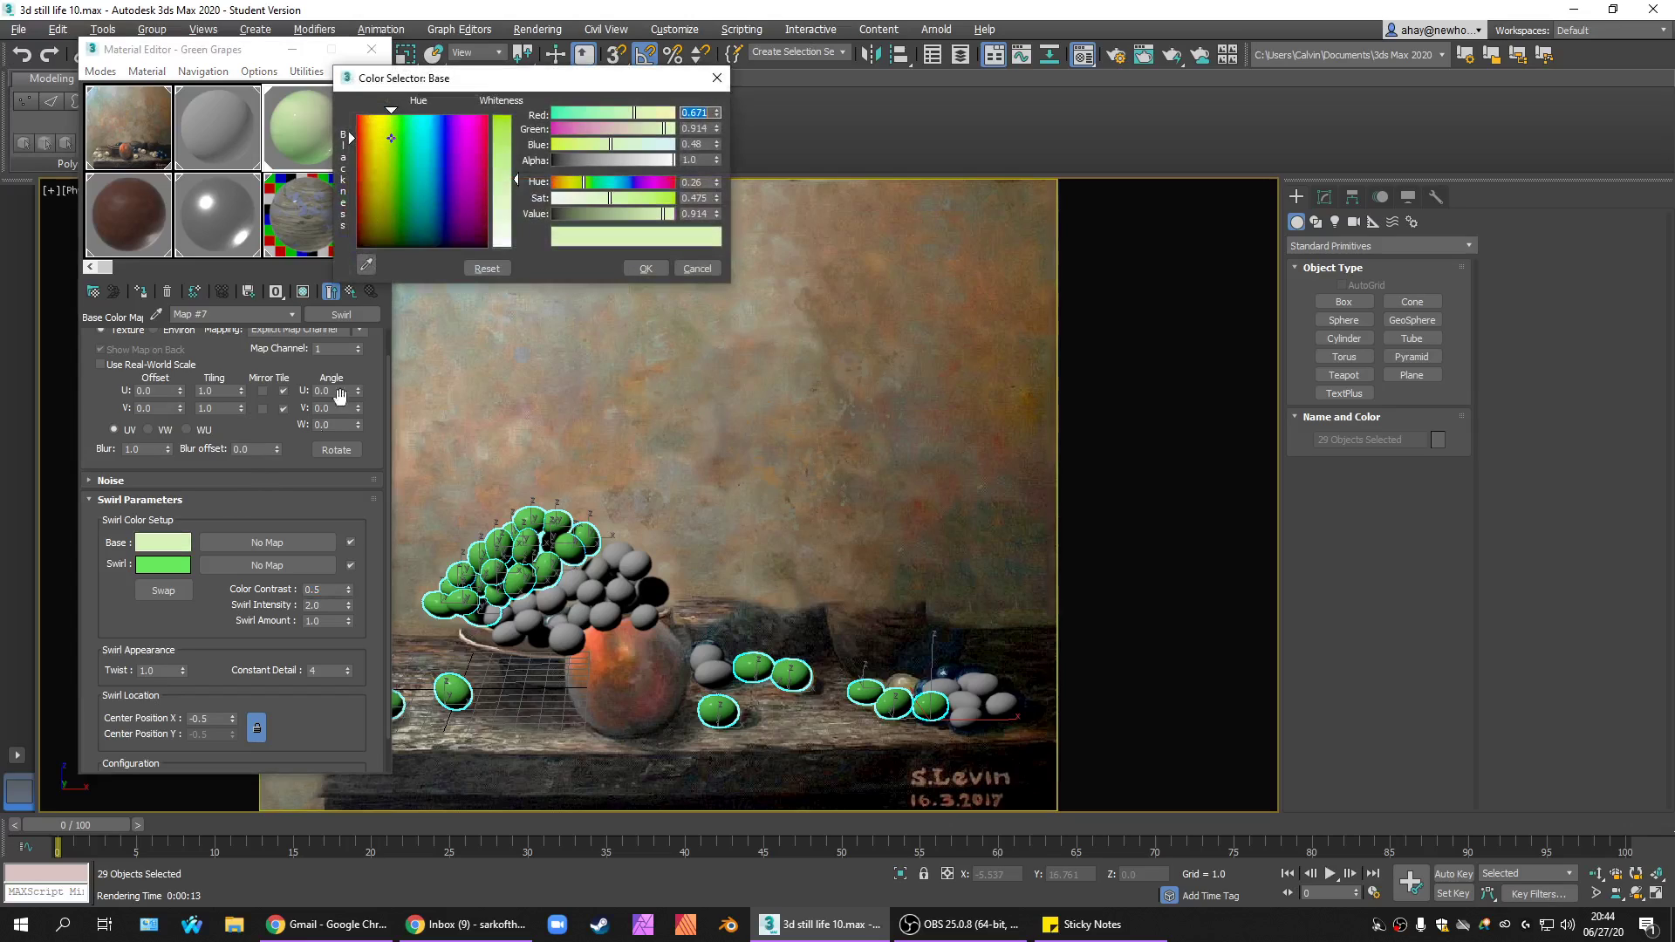
left_click(508, 158)
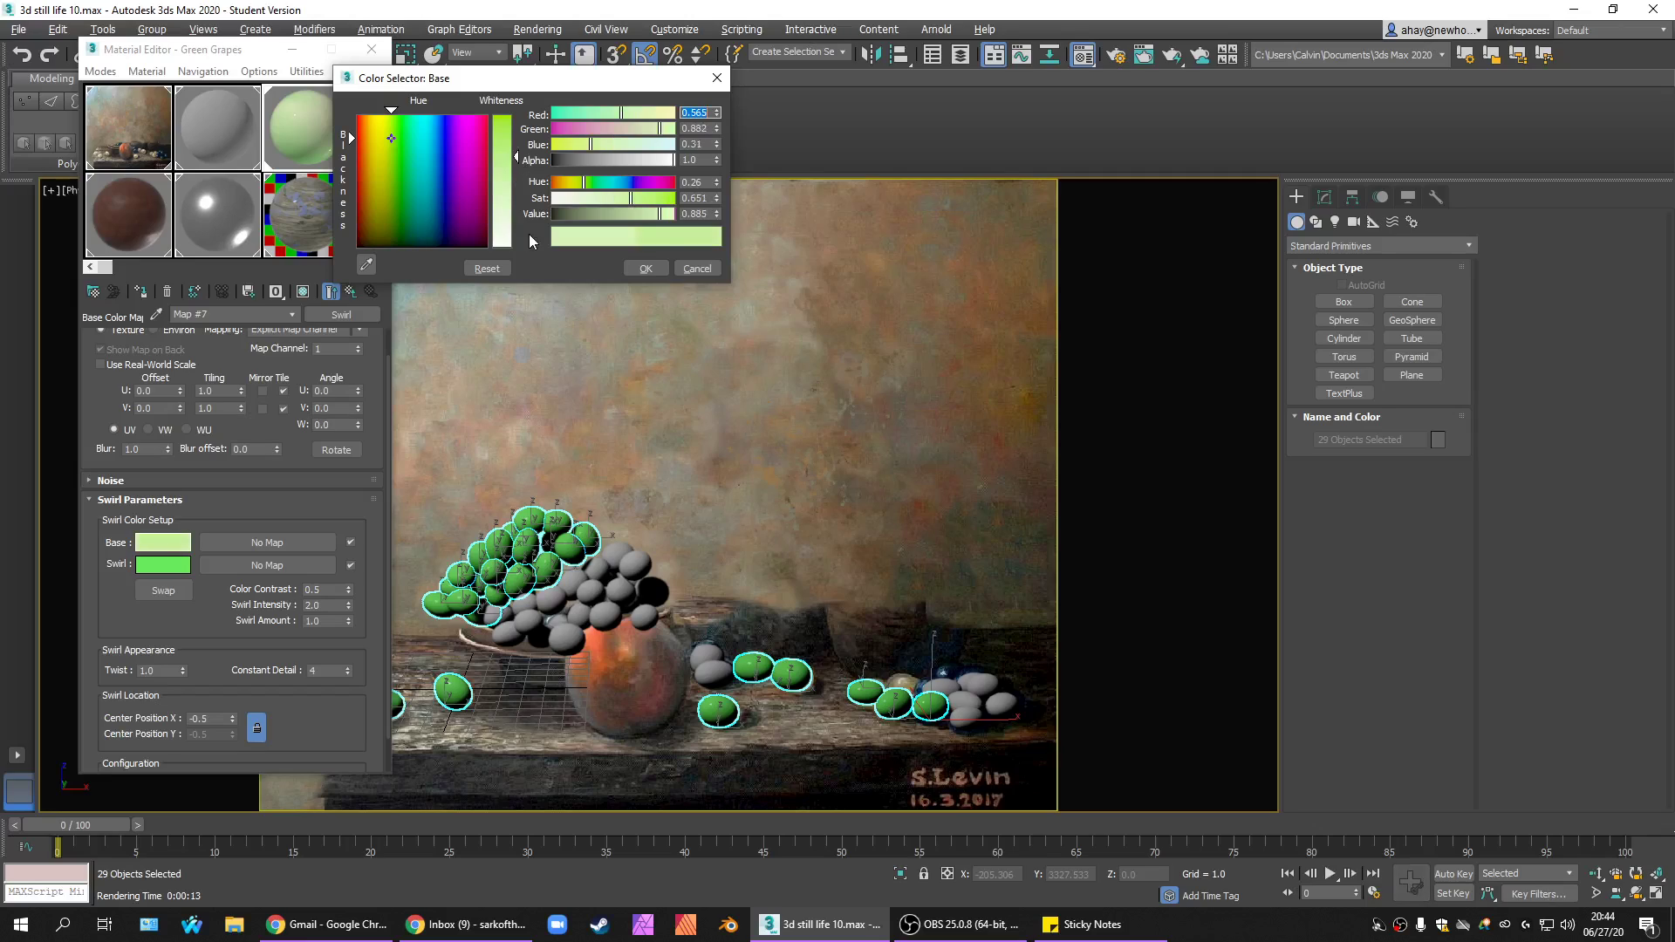
left_click(644, 268)
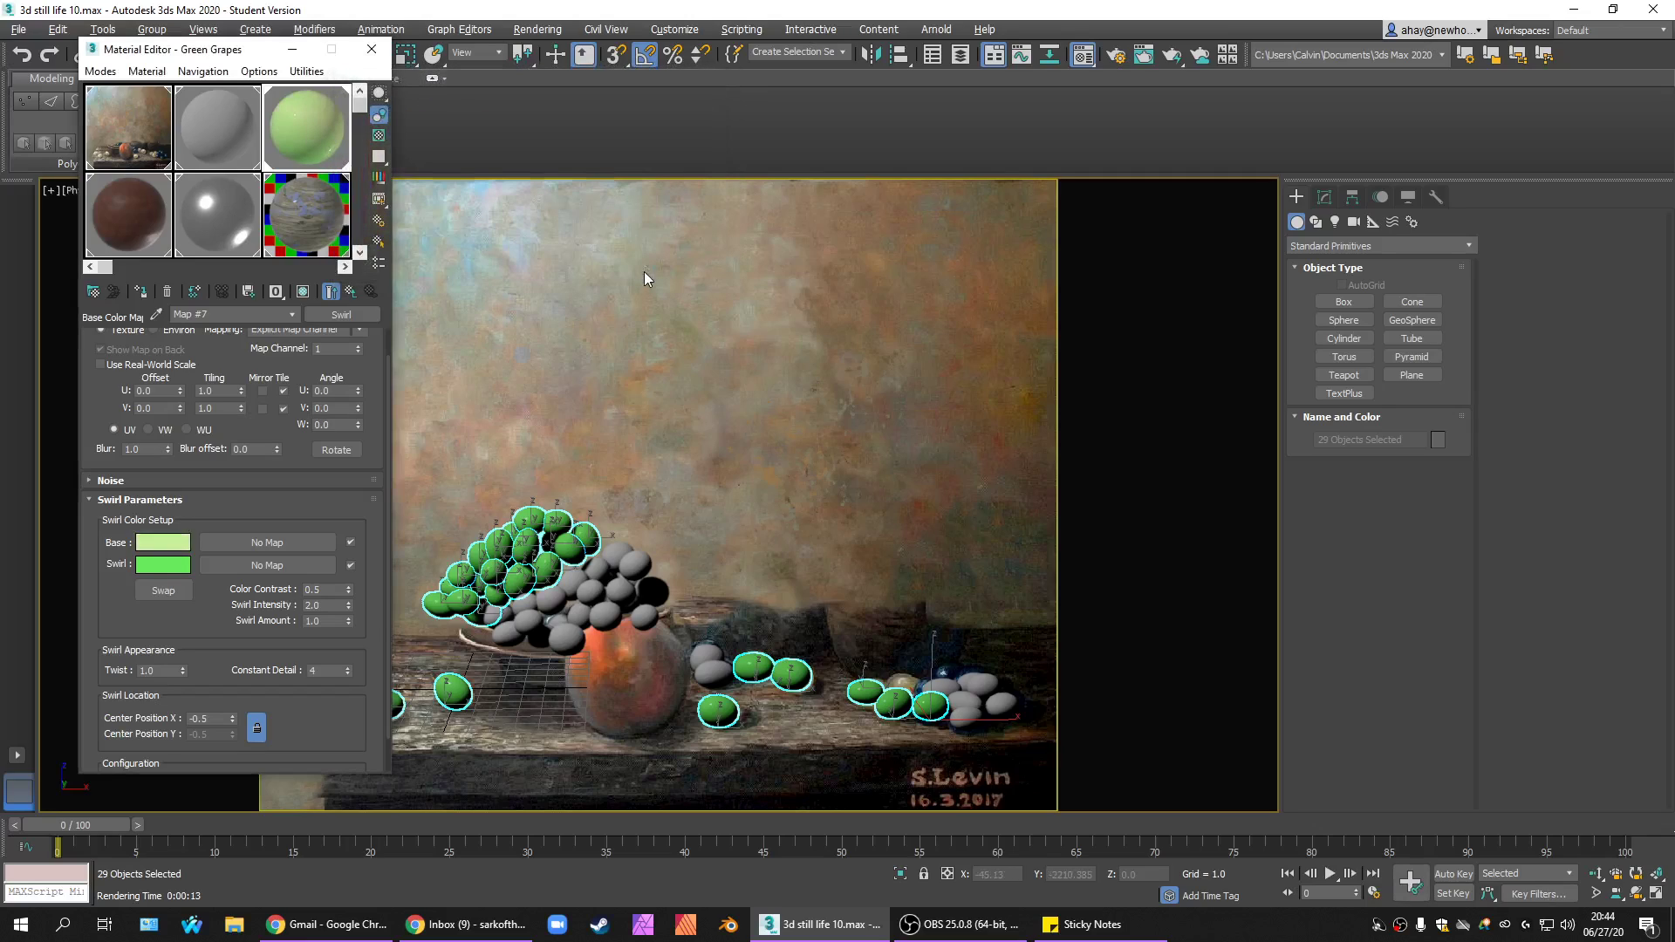
left_click(162, 567)
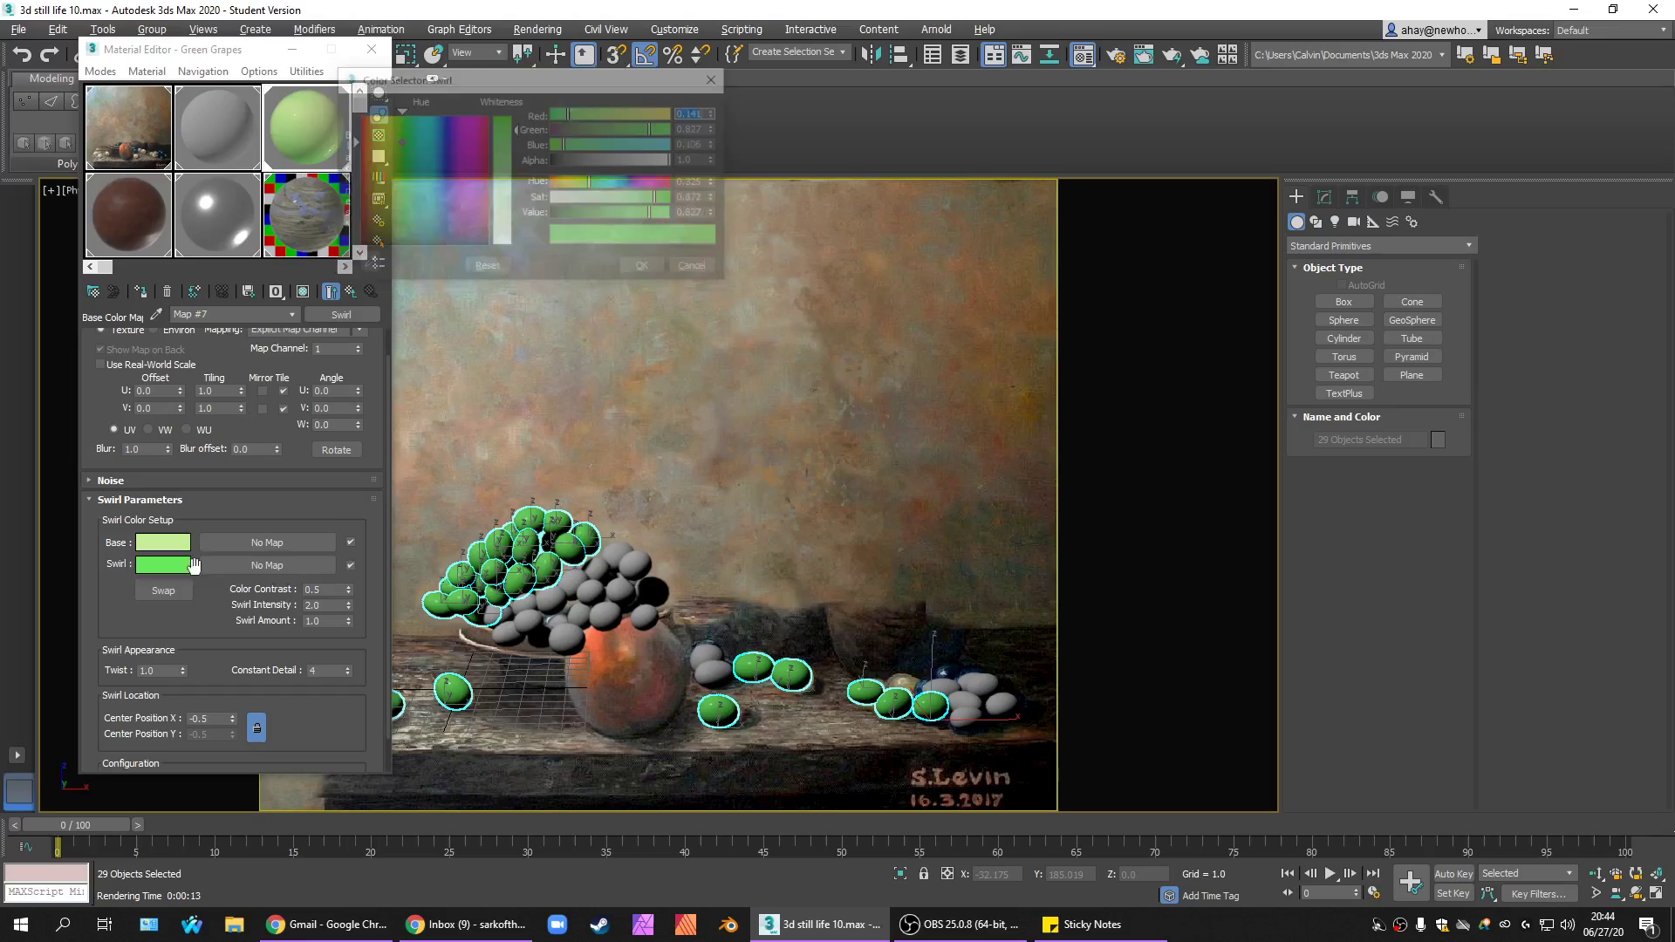
left_click(621, 213)
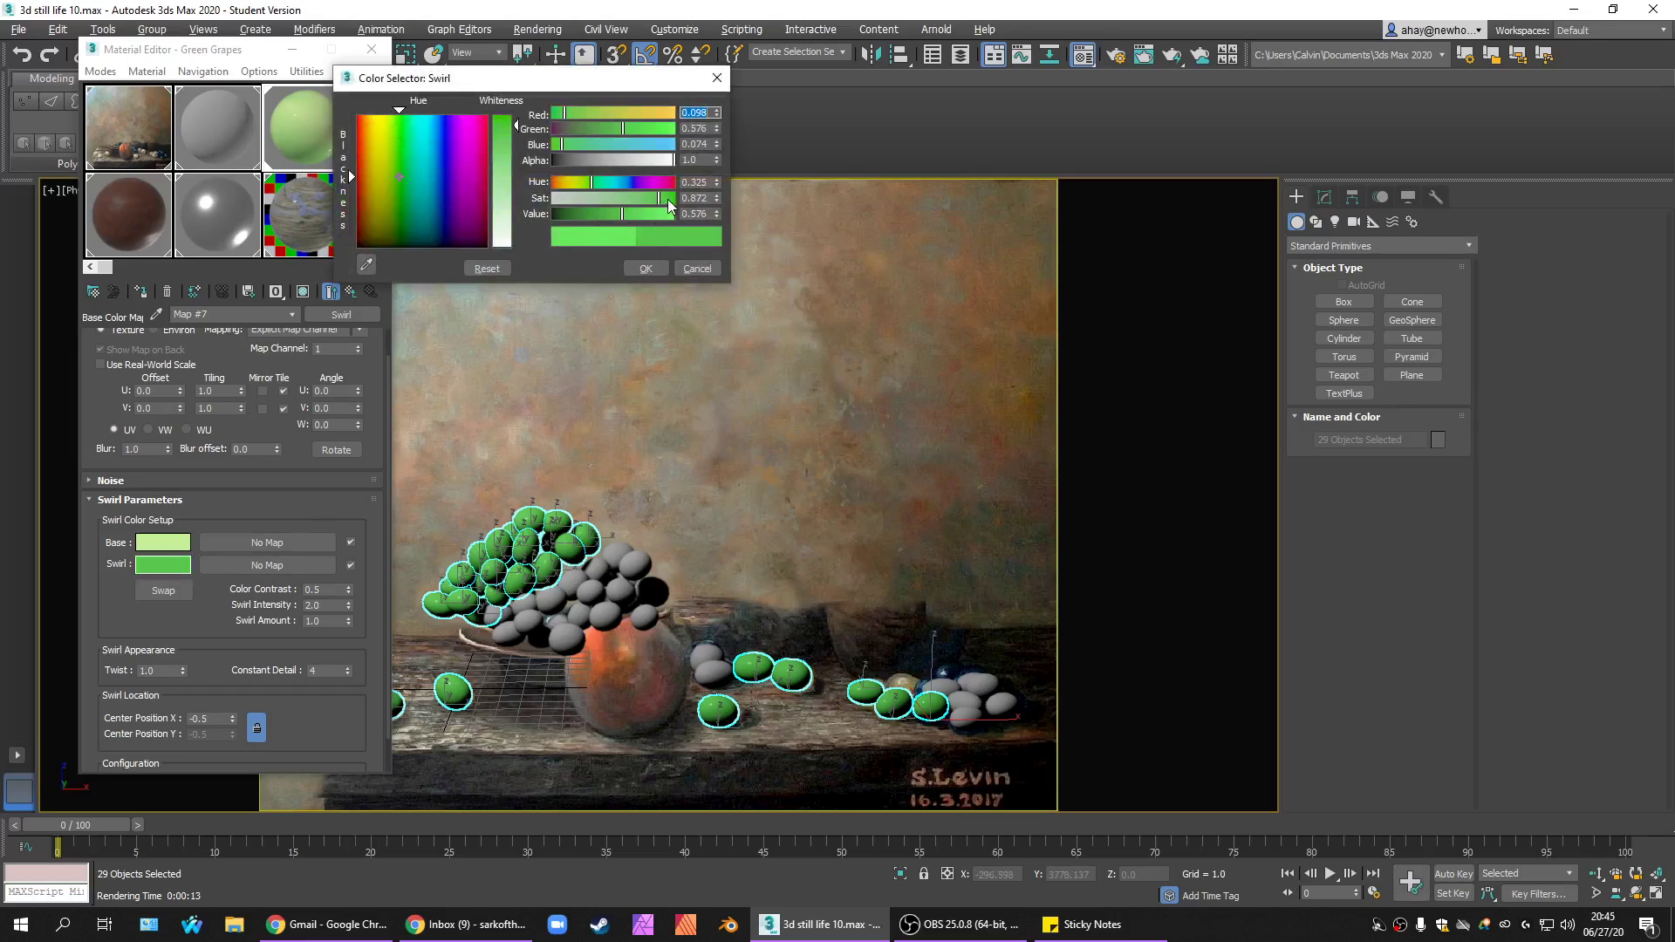
left_click(646, 269)
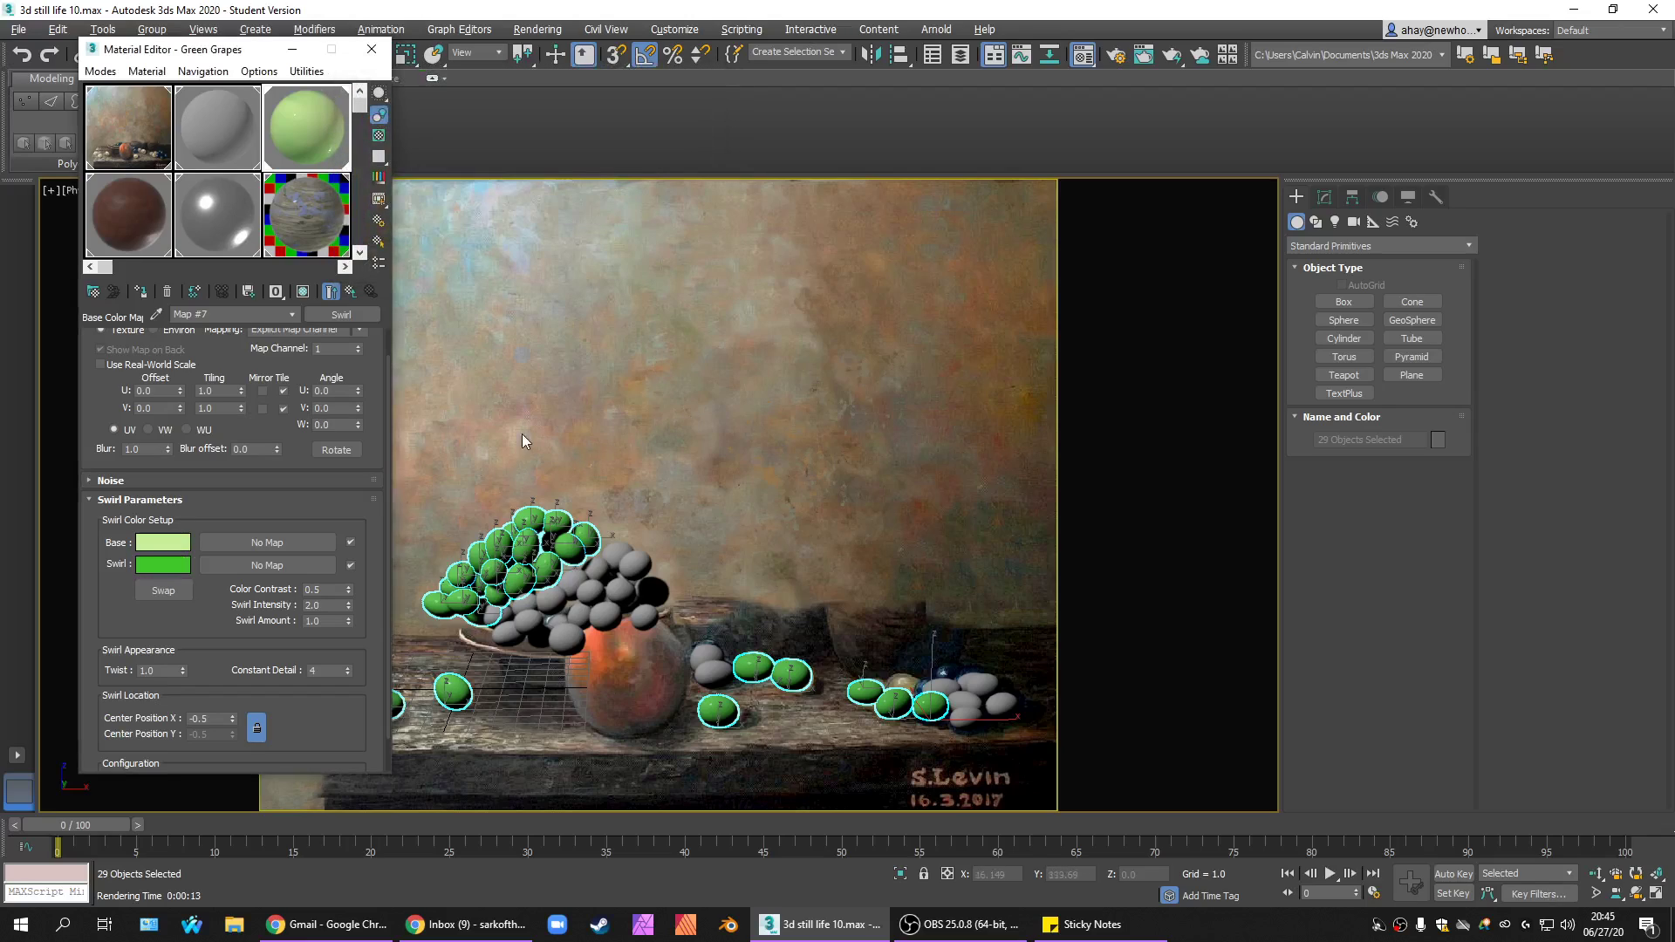
Set the swirl's Twist to 0.5, Constant Detail to 8 and Swirl Amount to 1.0.
left_click(340, 608)
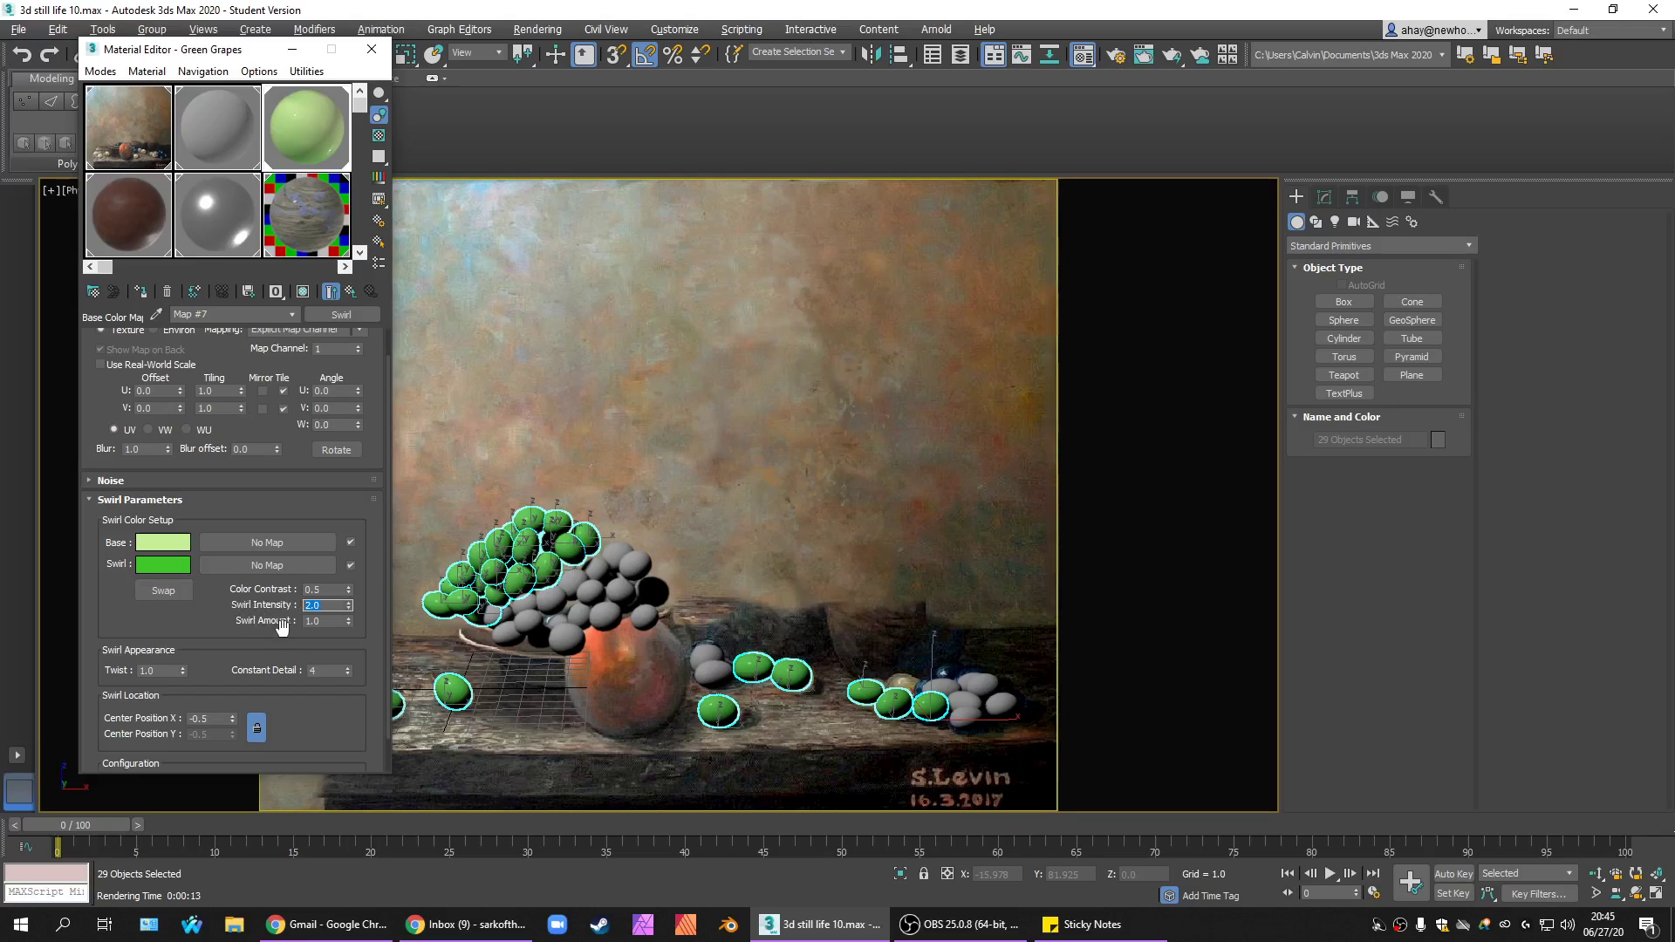
left_click(331, 622)
double_click(332, 621)
type("0.5")
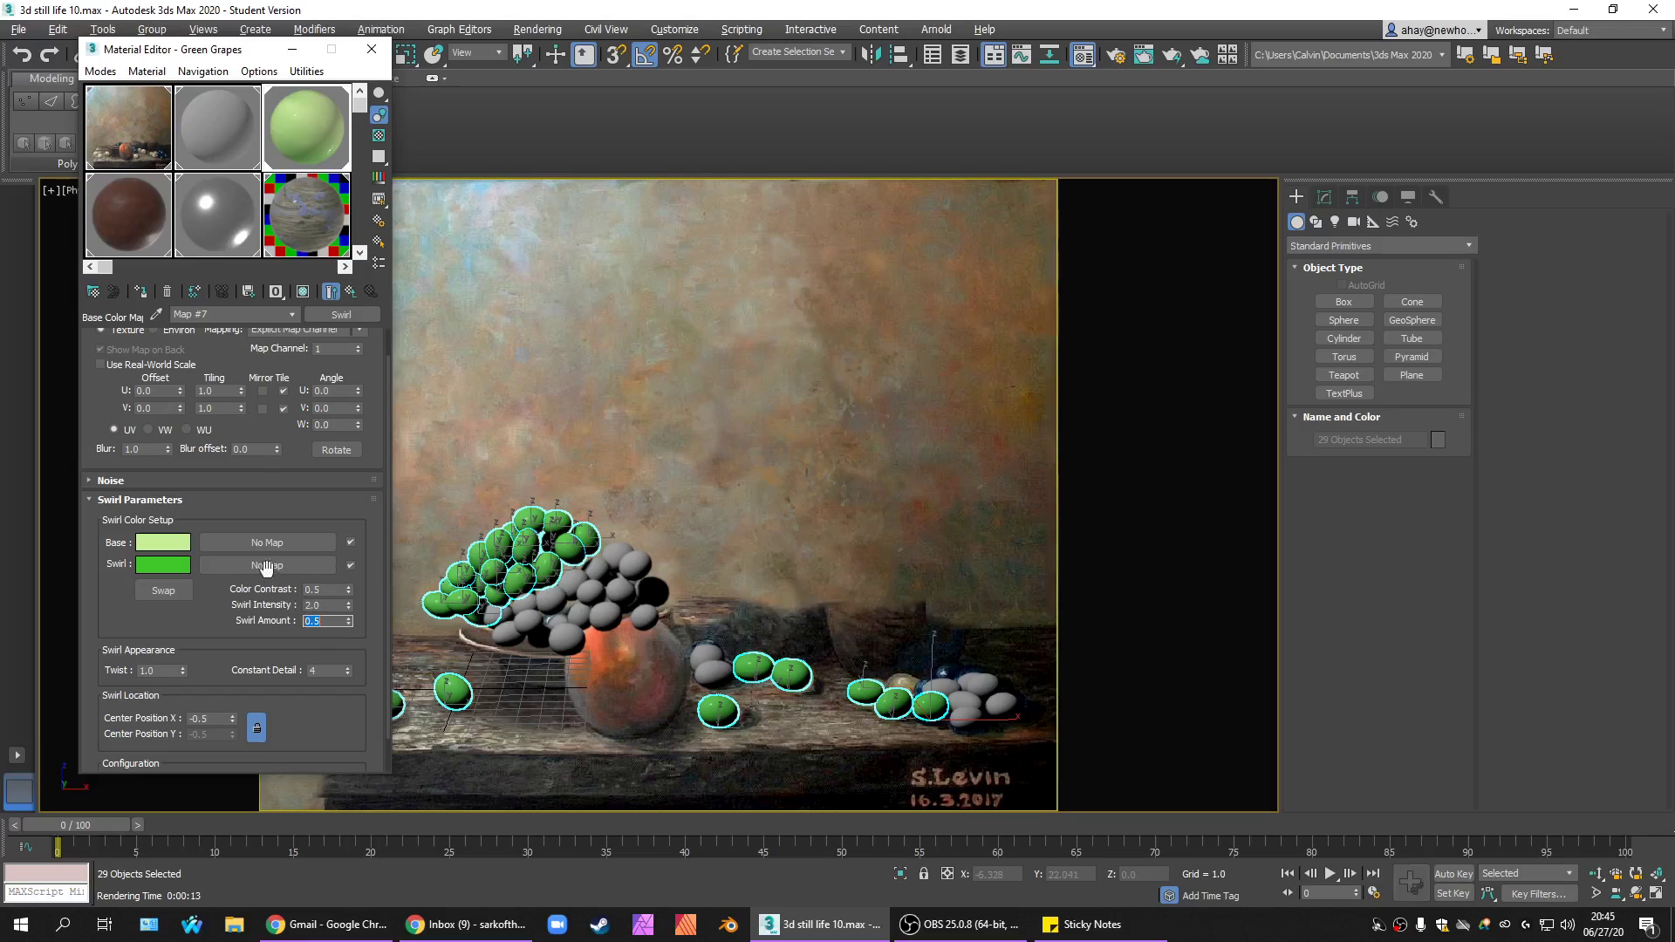
scroll(383, 534, "down", 1)
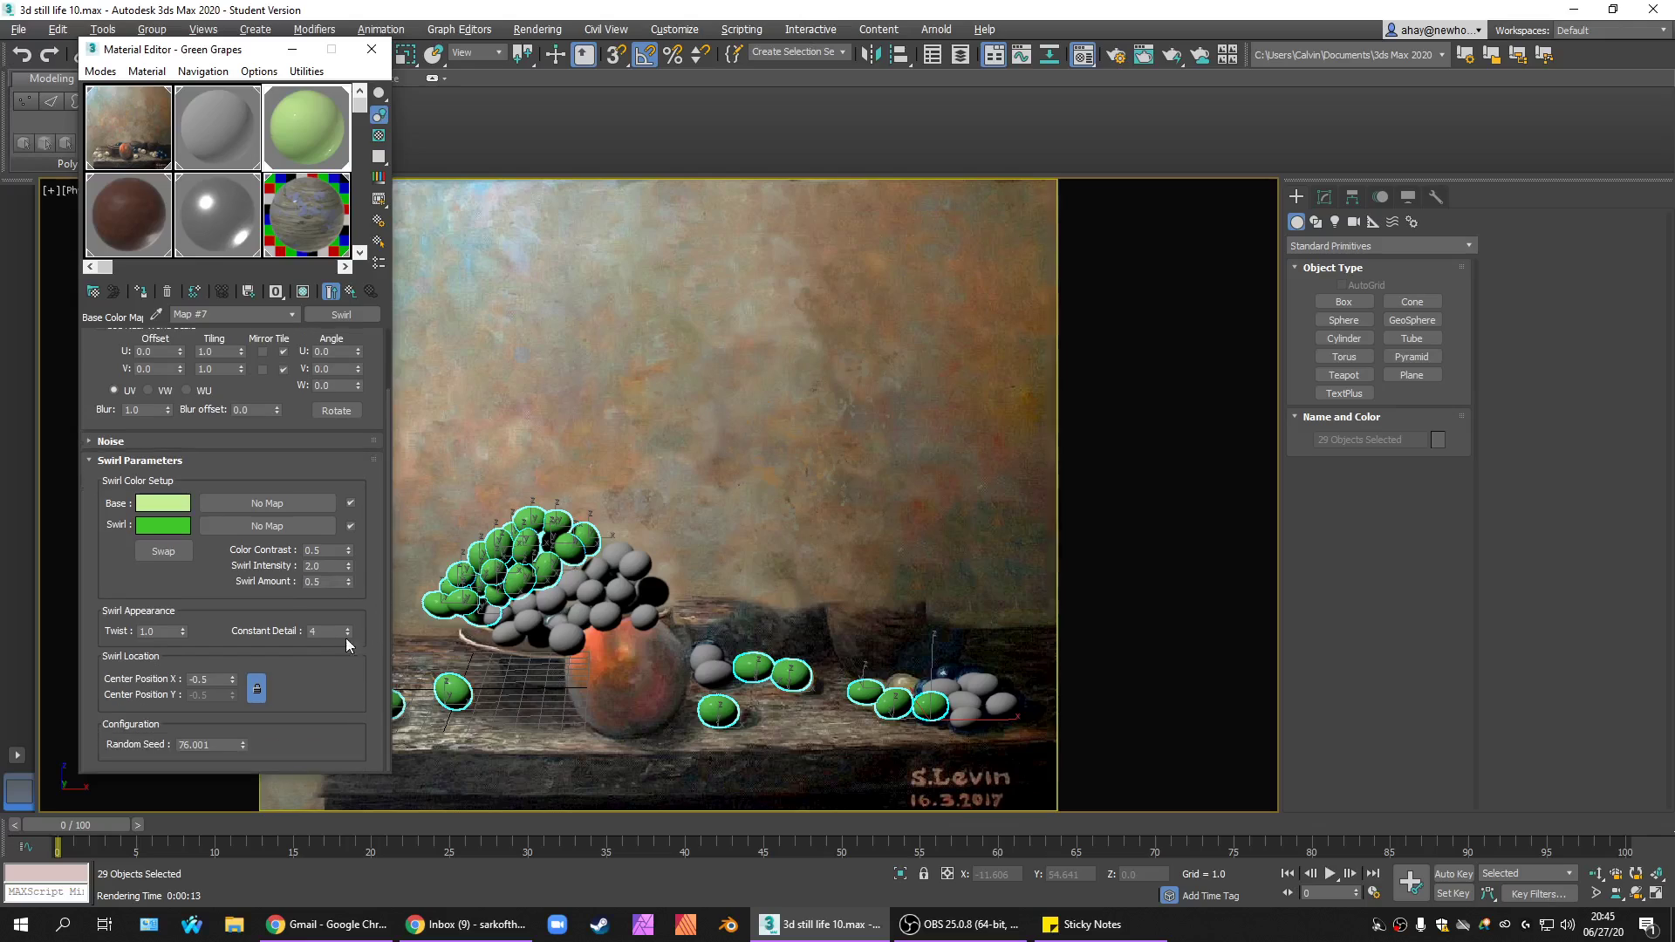
double_click(163, 635)
type(".5")
key("Return")
key("Tab")
left_click(324, 581)
type("1")
key("Return")
left_click(385, 533)
scroll(343, 609, "up", 3)
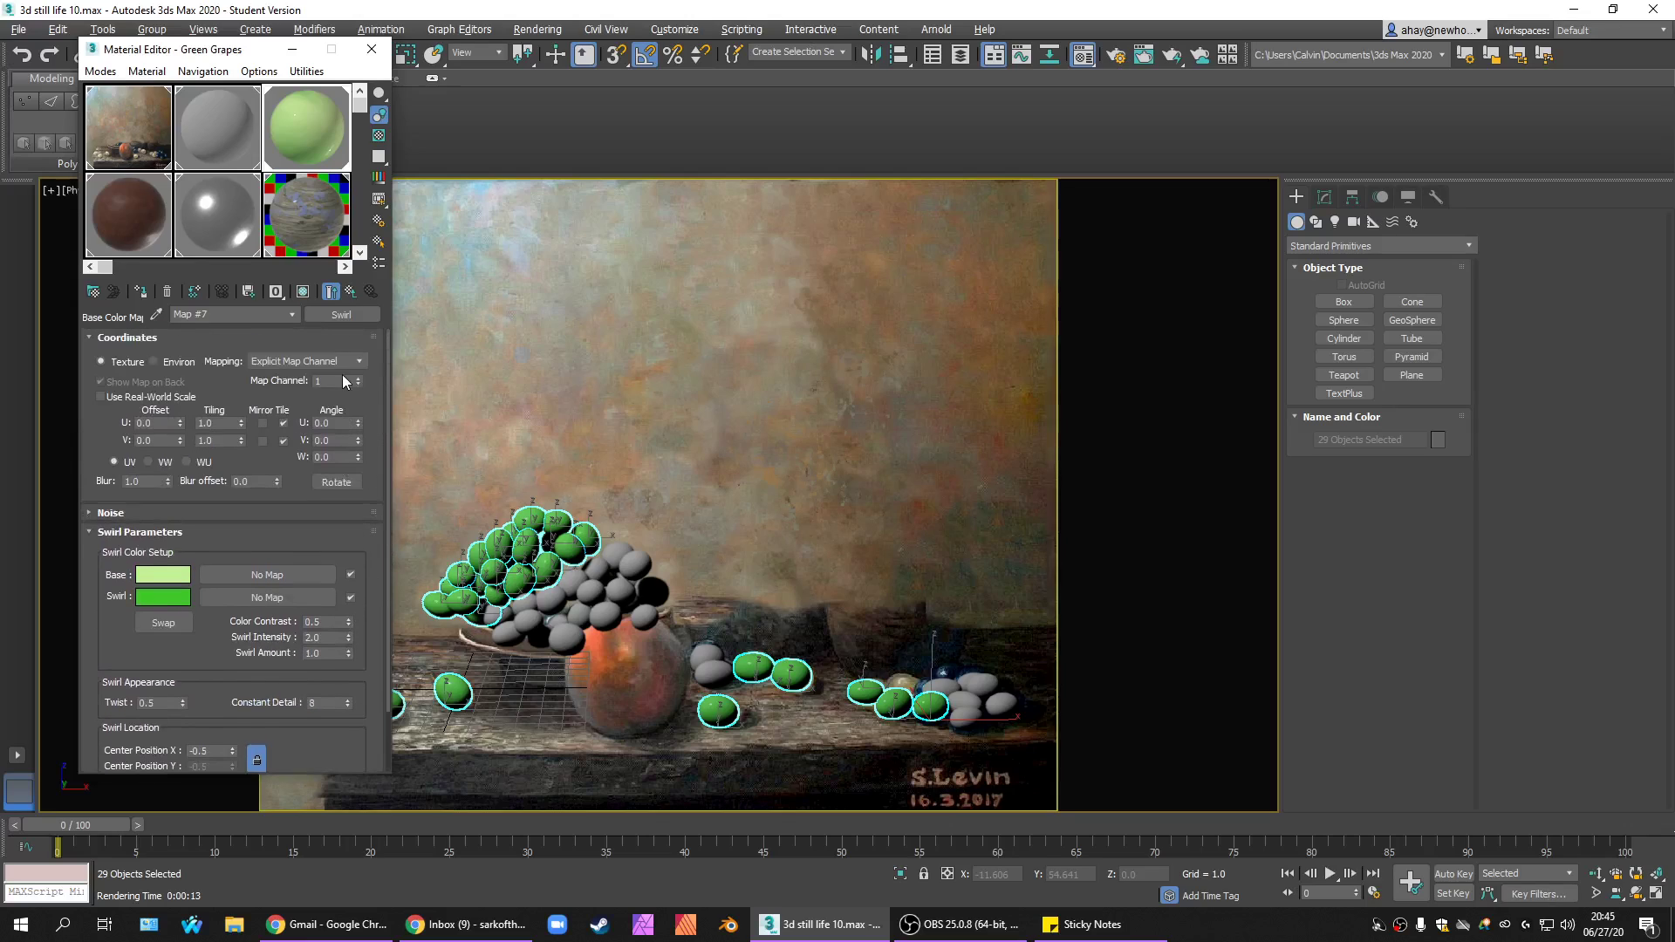
Return to the Green Grapes material and set base roughness 0.1 and reflection roughness 0.3.
left_click(295, 317)
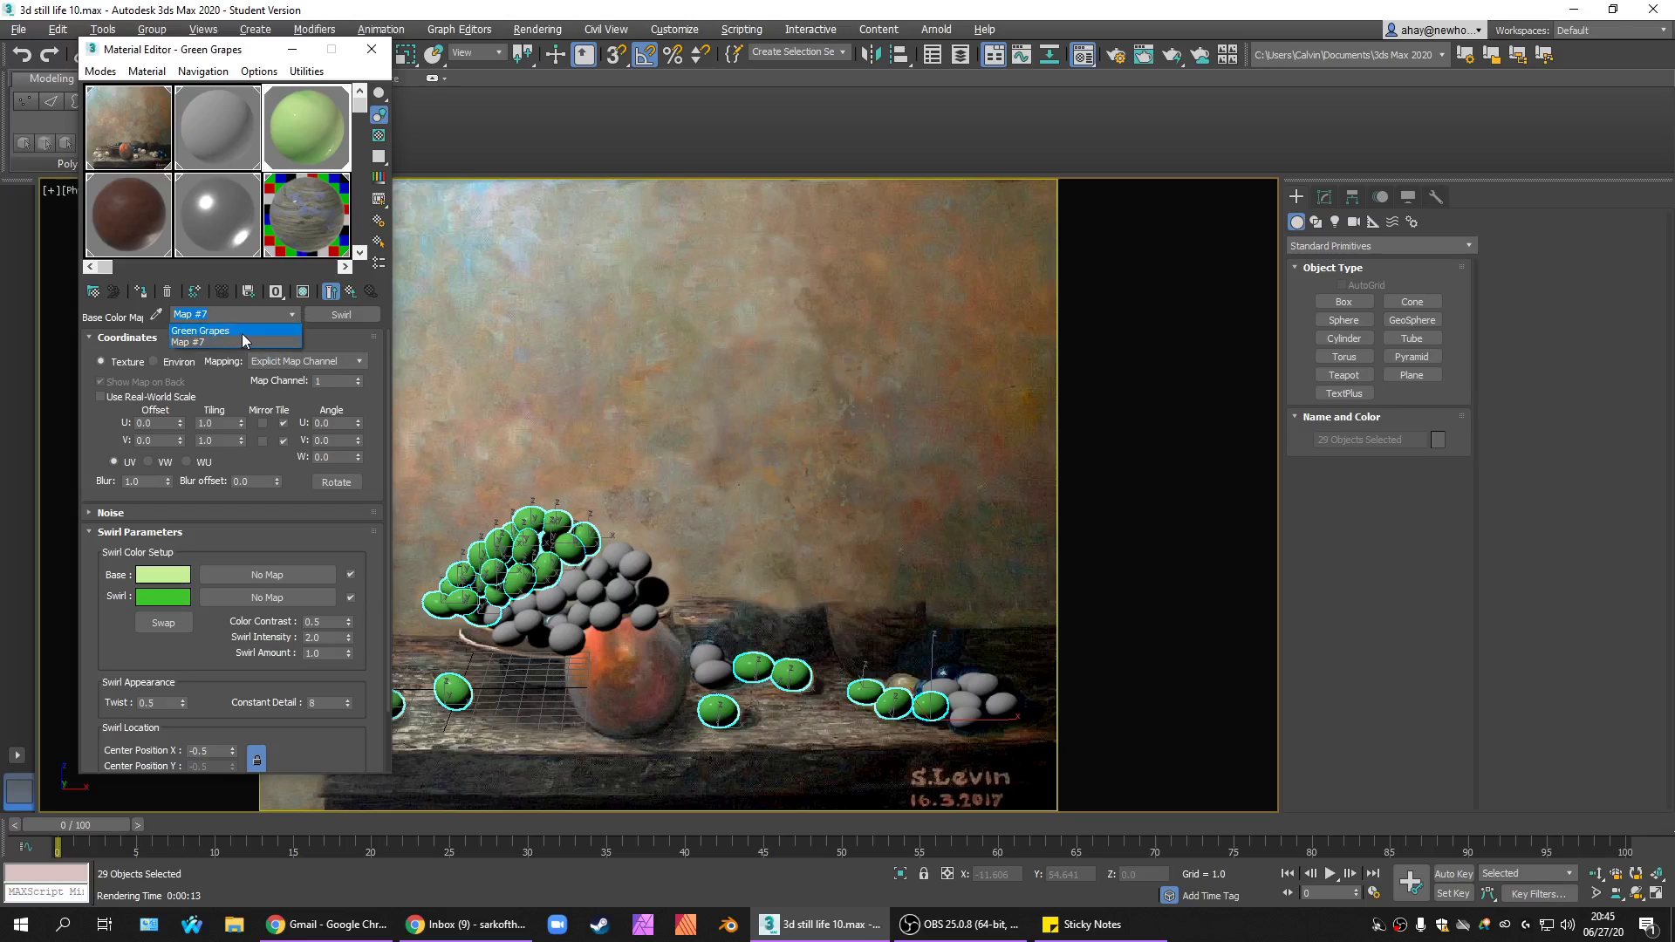
left_click(243, 334)
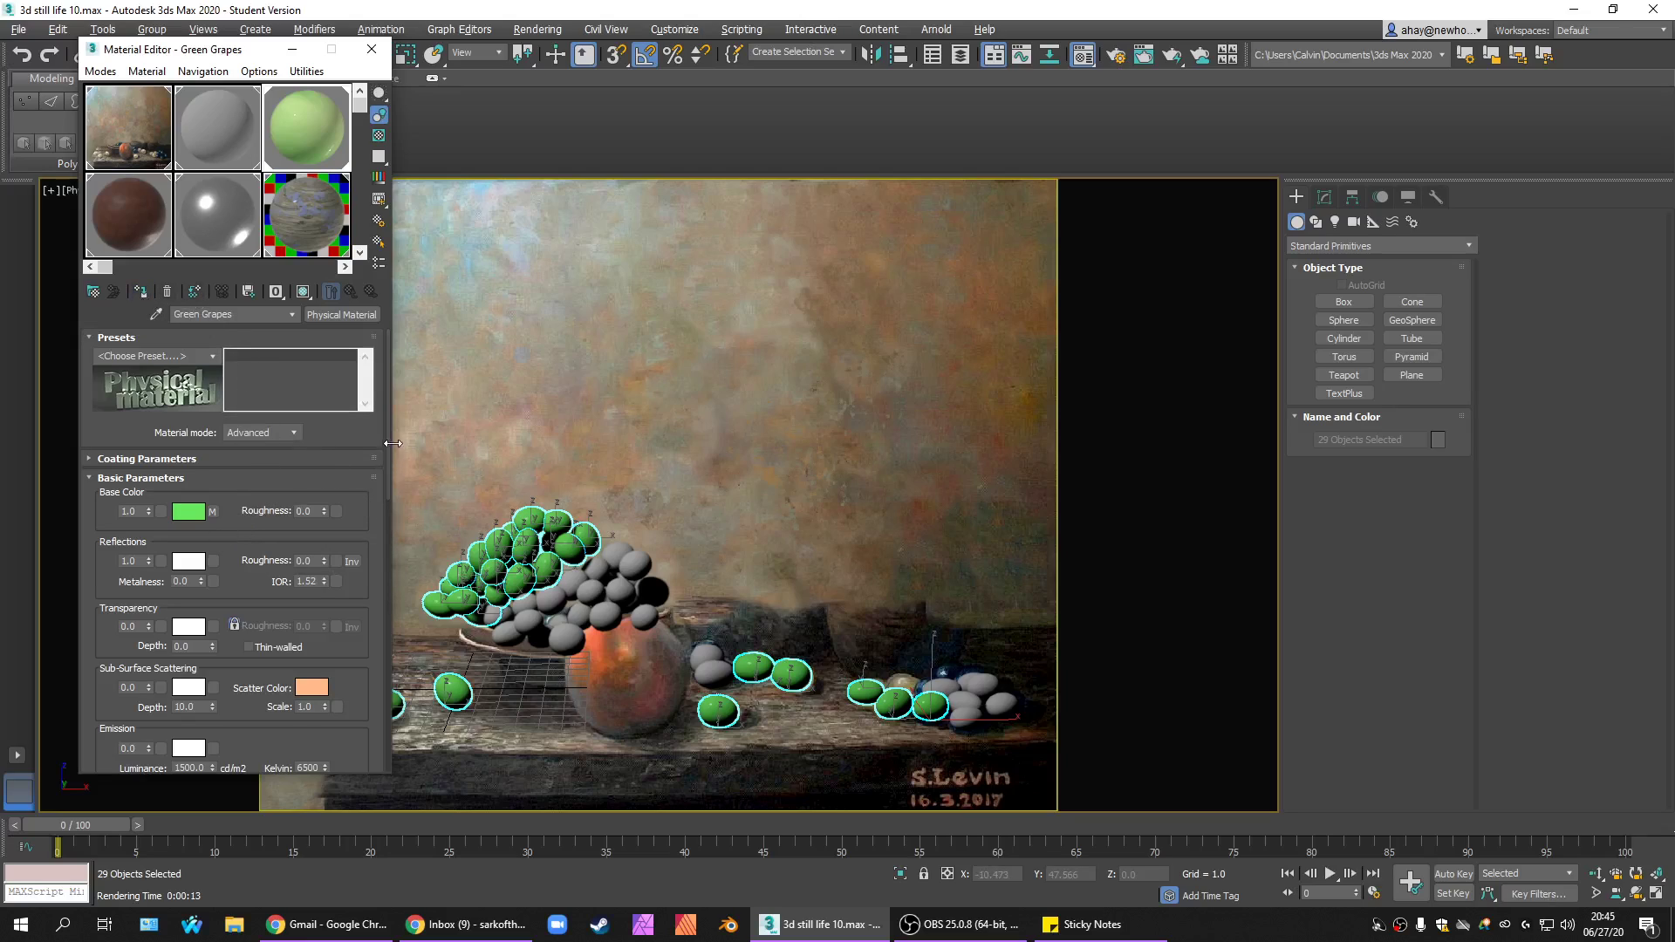
left_click(312, 510)
type("0.1")
left_click(140, 563)
left_click(307, 562)
double_click(307, 561)
key("Return")
Set the IOR to 1.1, undoing a 1.33 attempt, then select the transparency weight value.
mouse_move(200, 583)
left_click(313, 582)
double_click(312, 582)
type("1.1")
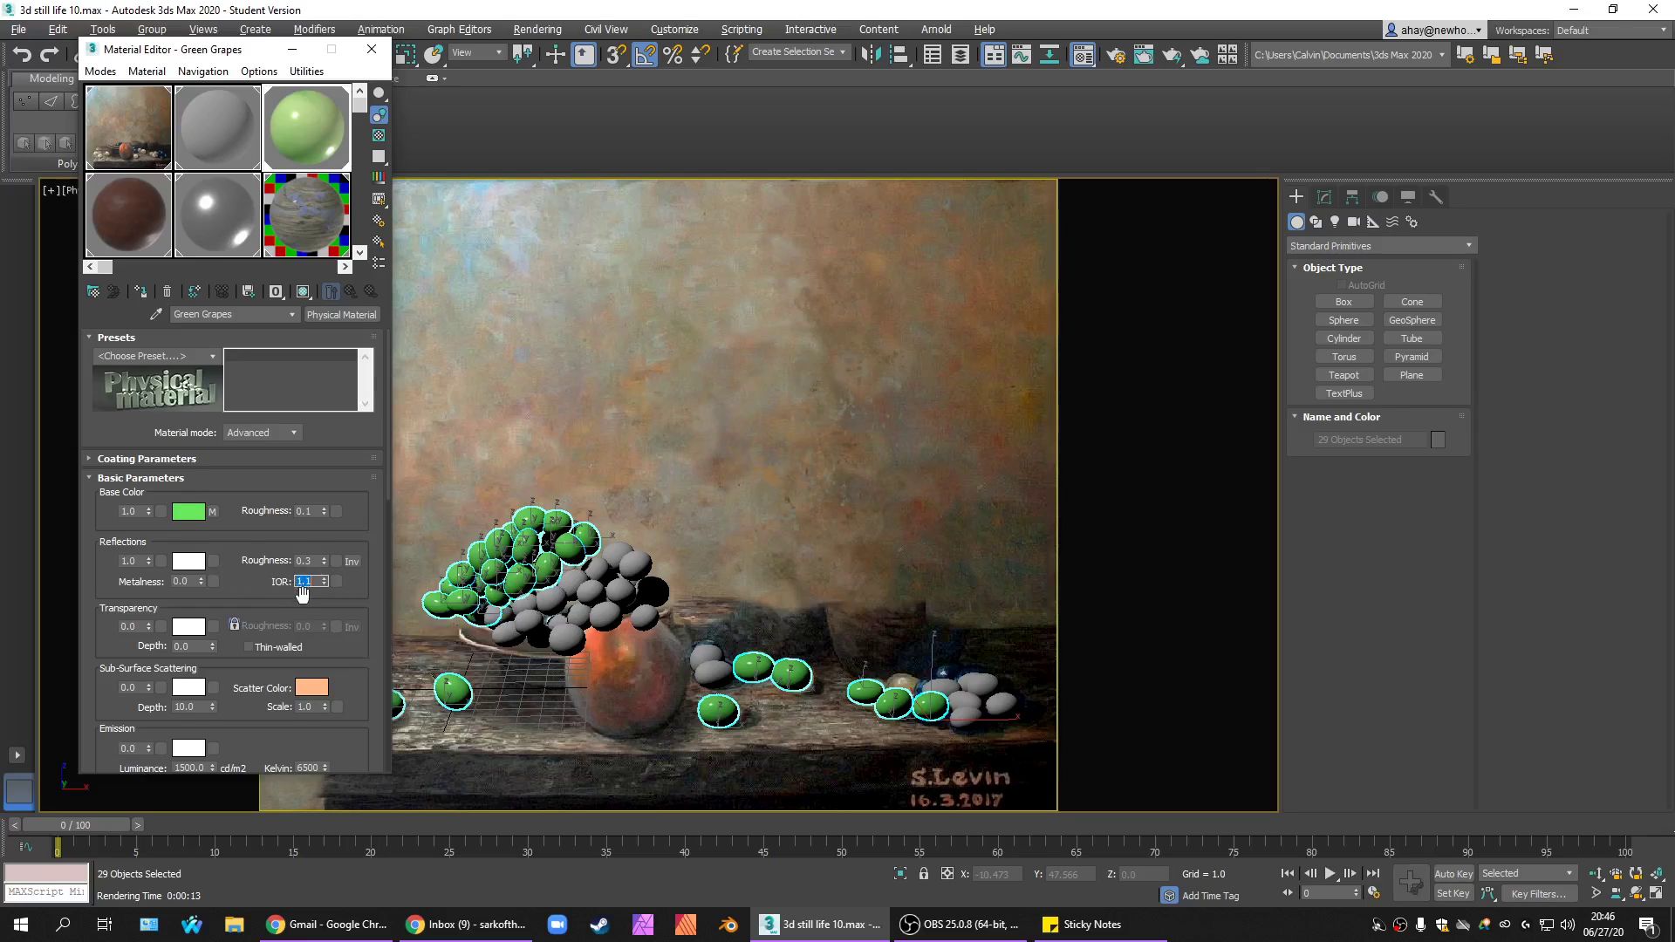
key("Return")
scroll(353, 605, "down", 3)
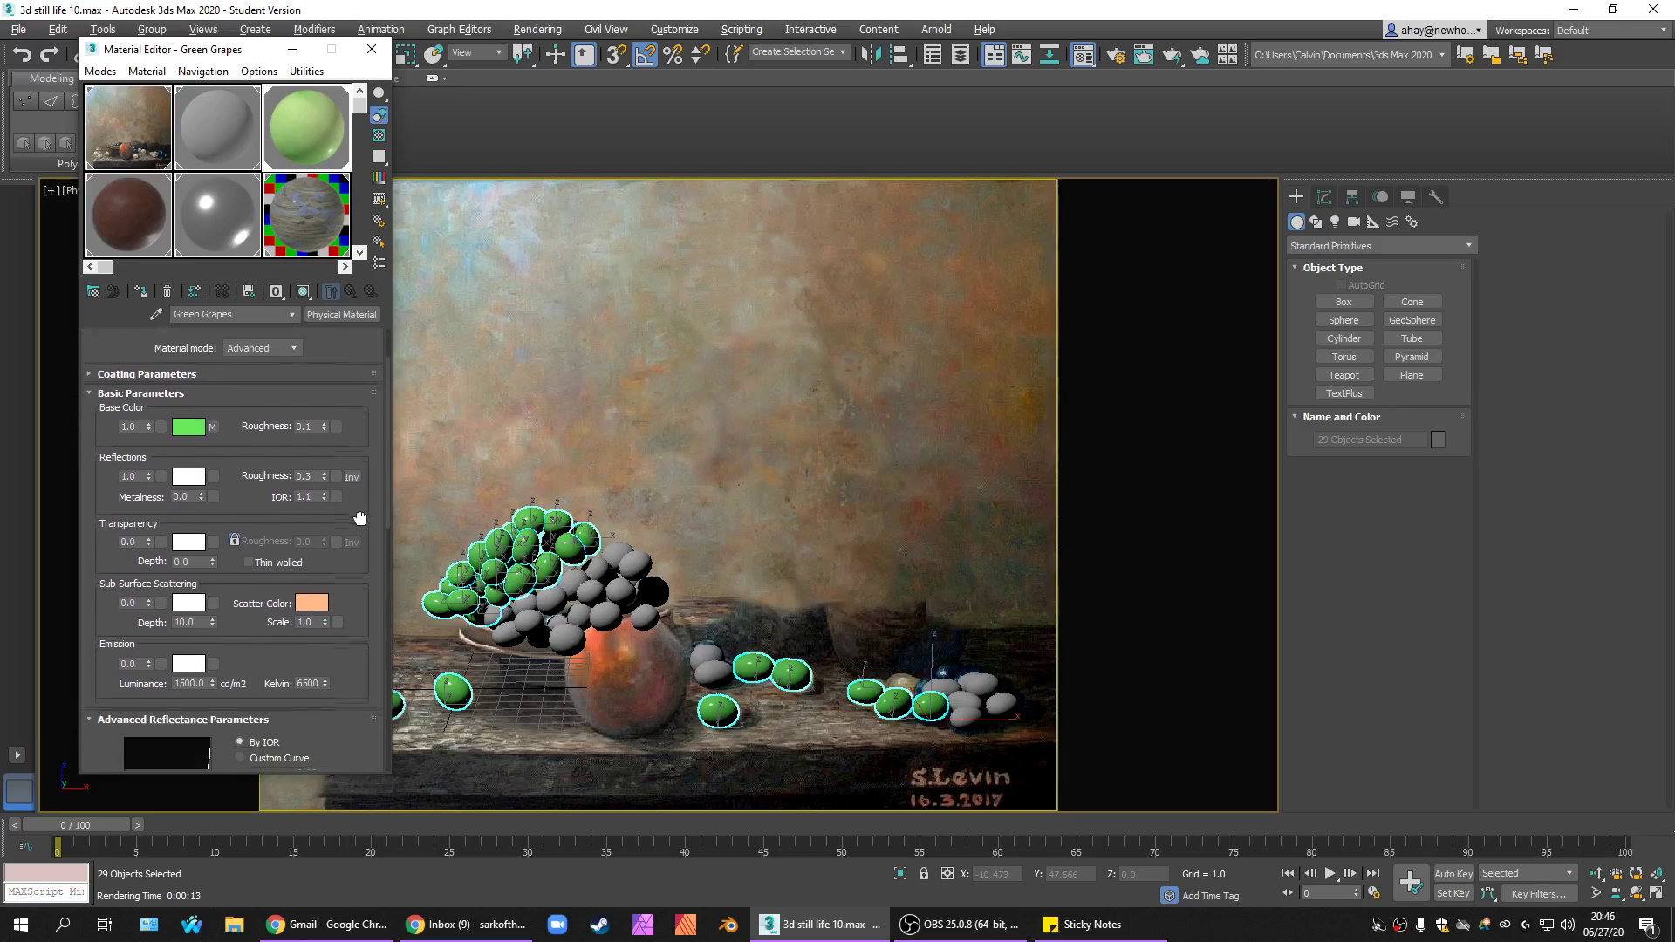
left_click(310, 492)
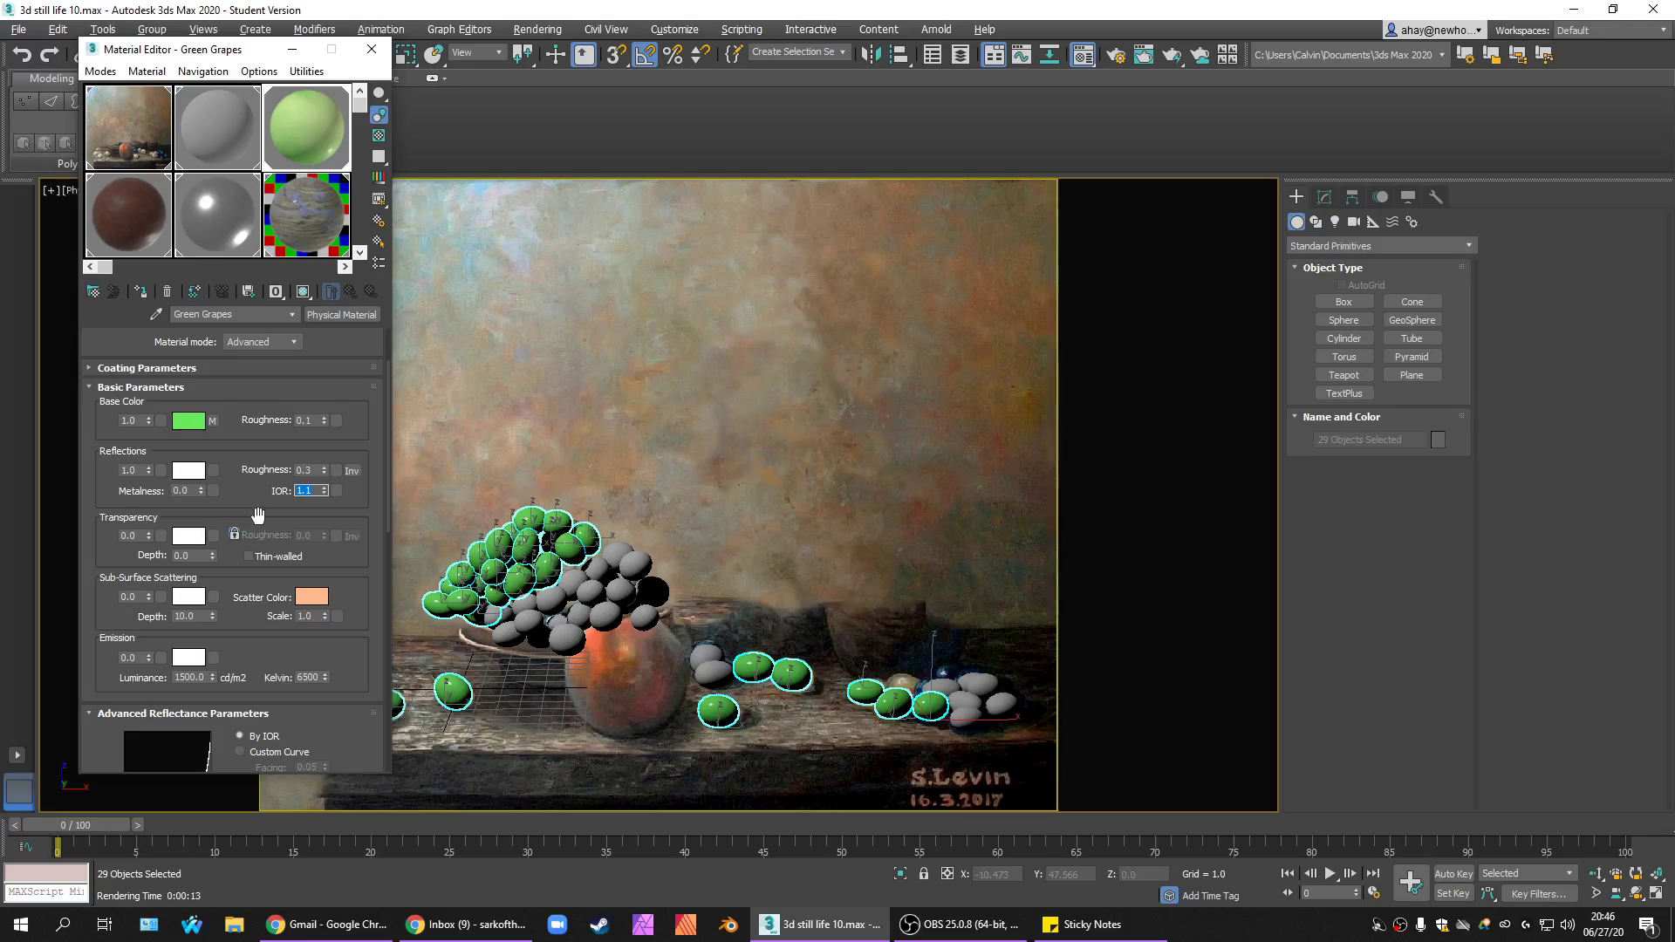
type("1.33")
key("Return")
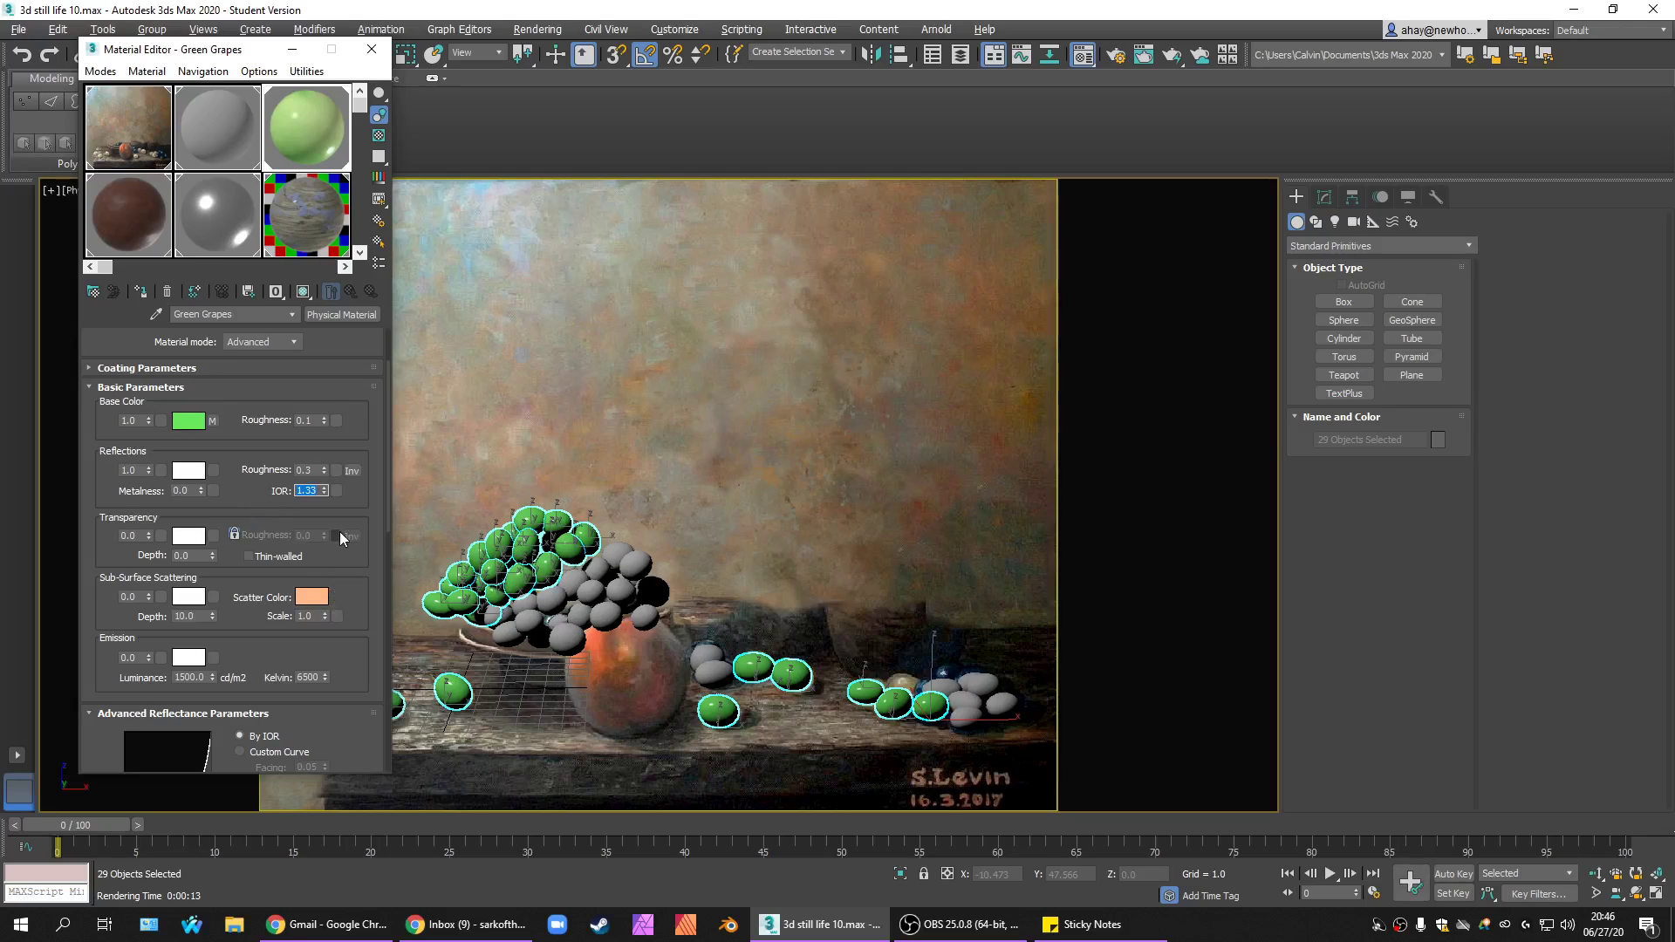
key("ctrl+z")
double_click(140, 537)
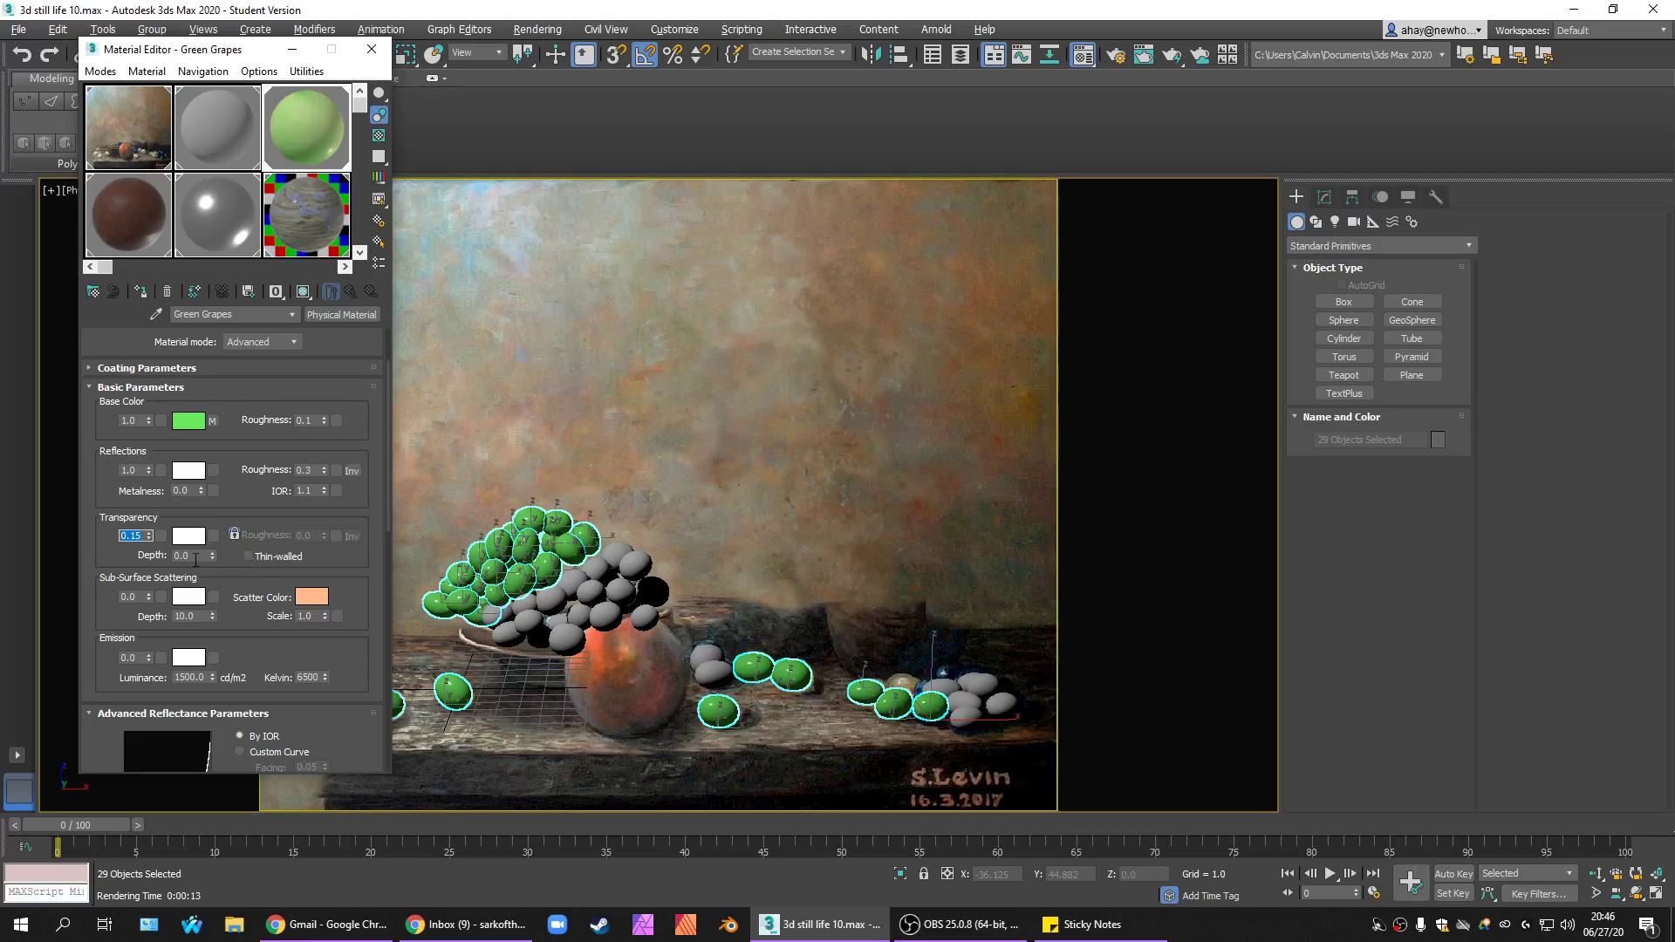
Unhide All to restore the pitcher, vase and apple, then set grape transparency depth to 2.0.
right_click(550, 406)
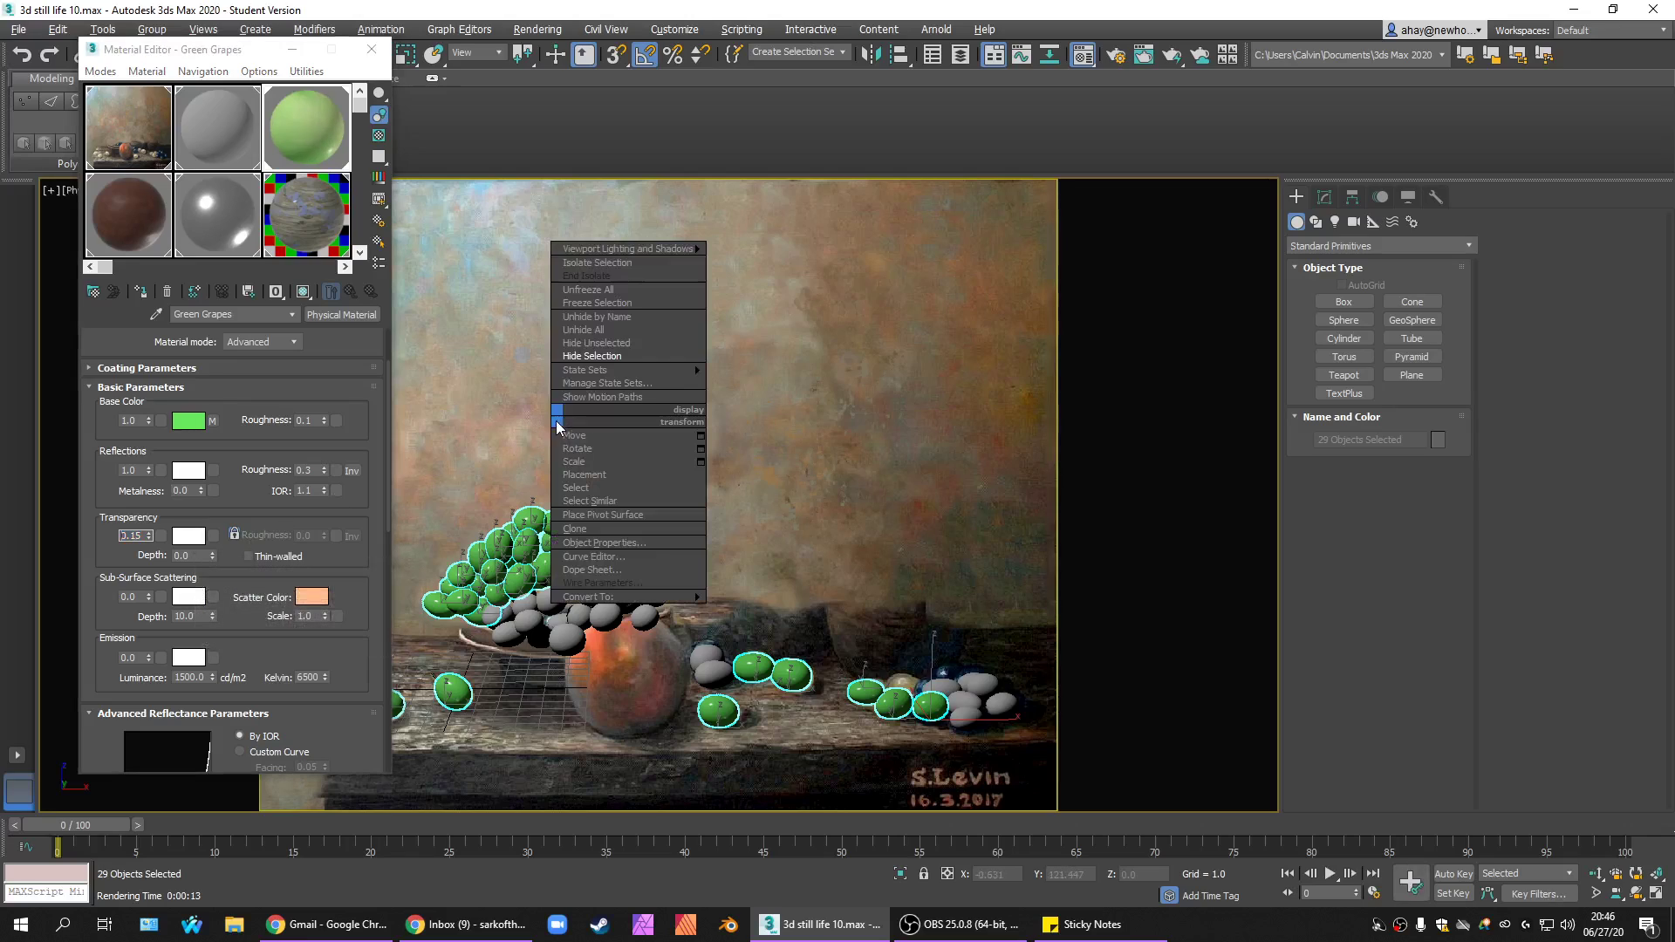
left_click(602, 339)
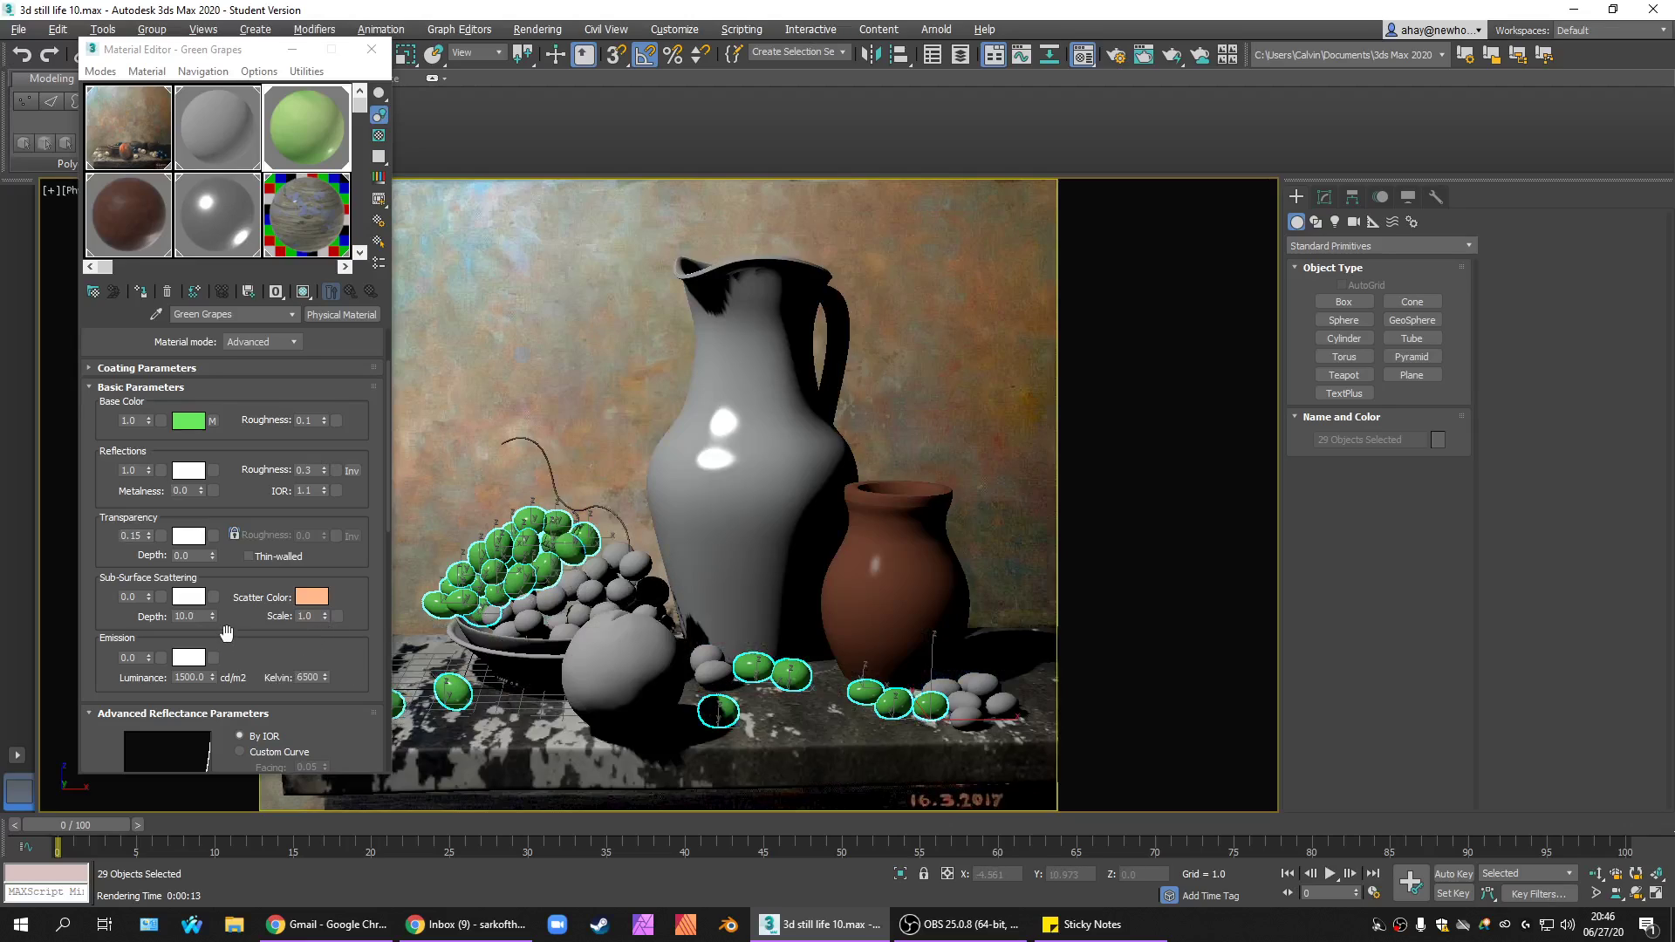
left_click(194, 556)
double_click(193, 556)
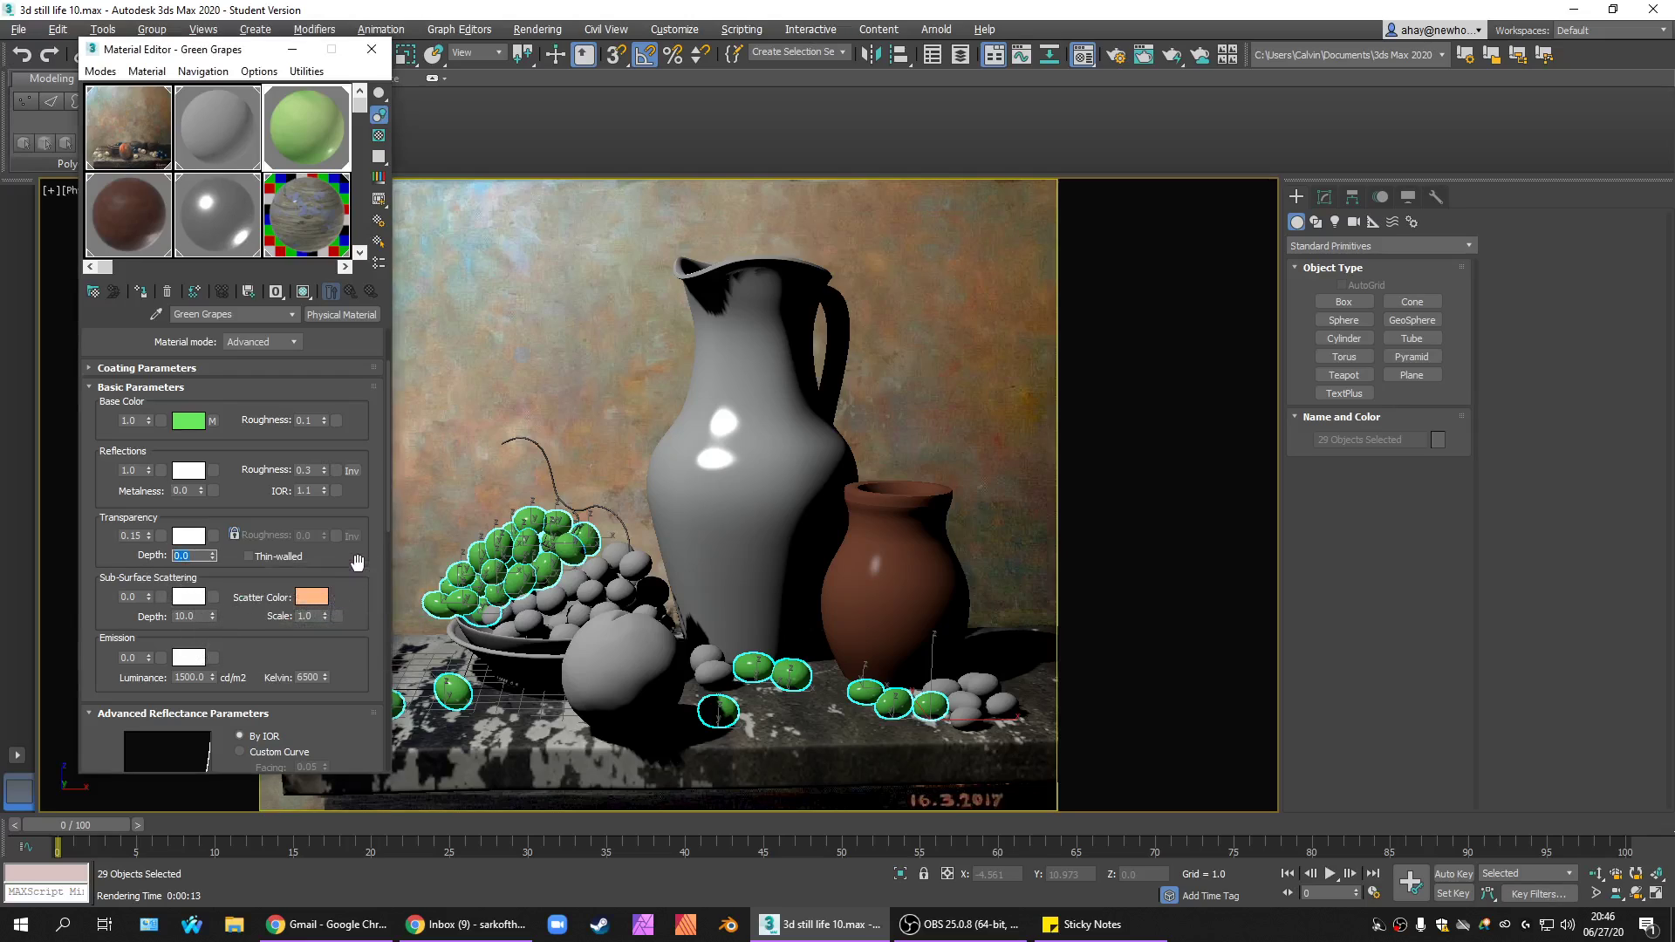
type("2")
key("Return")
Set the grapes' sub-surface scattering weight to 1.0.
scroll(333, 558, "down", 3)
left_click_drag(134, 515, 91, 521)
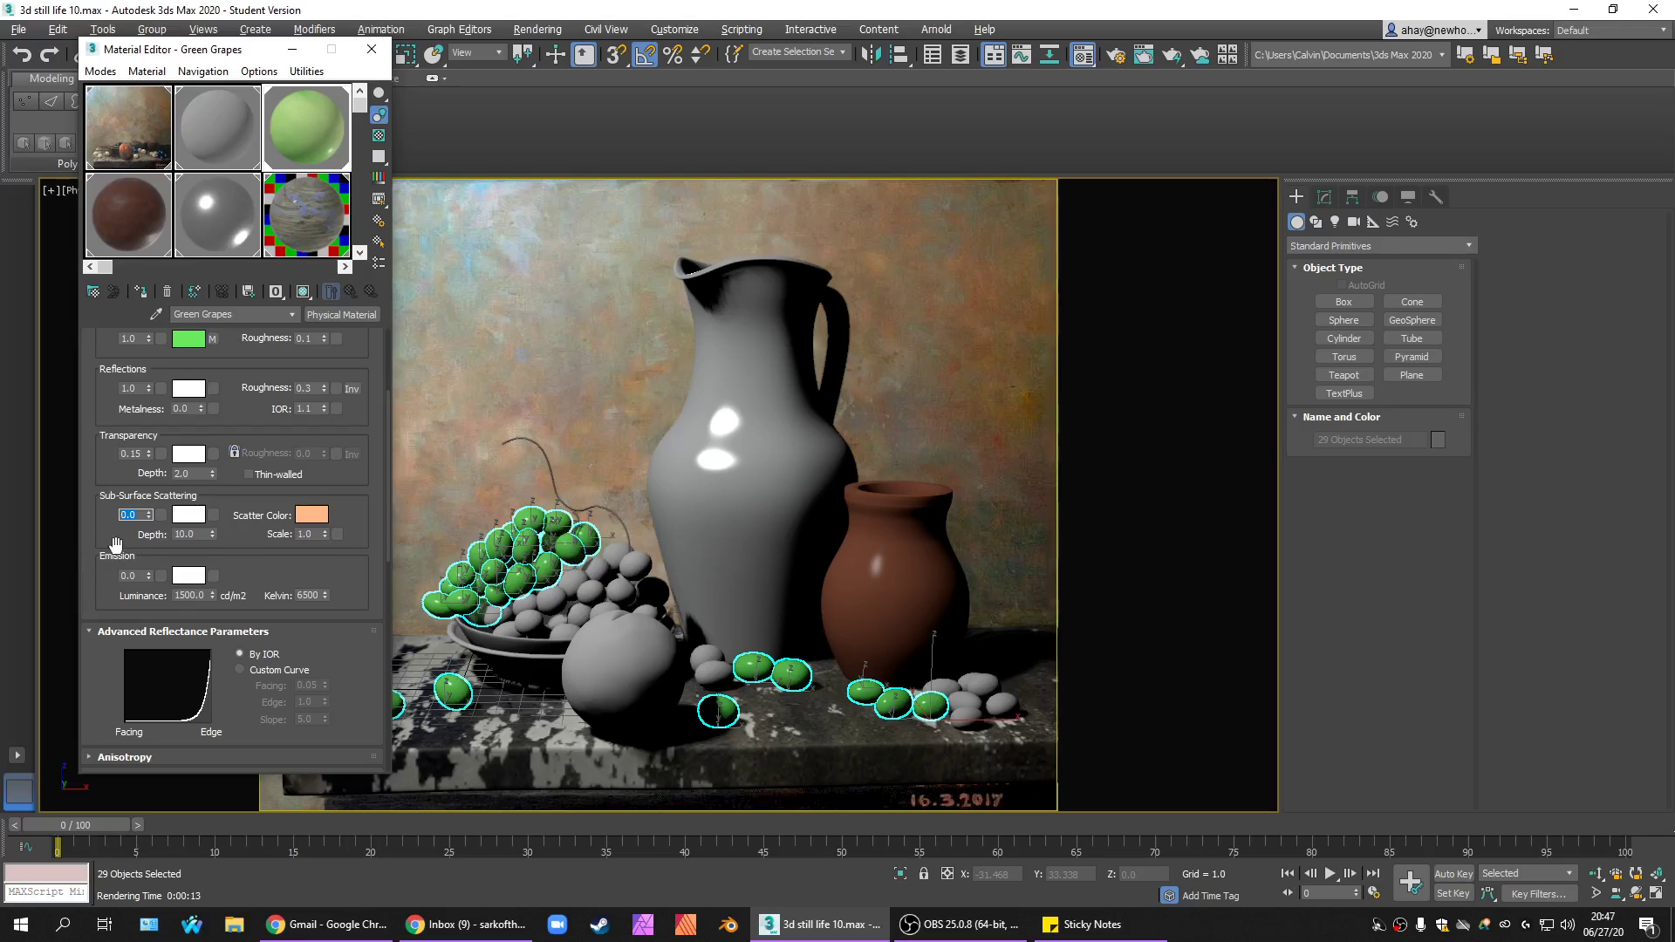
type("1")
key("Return")
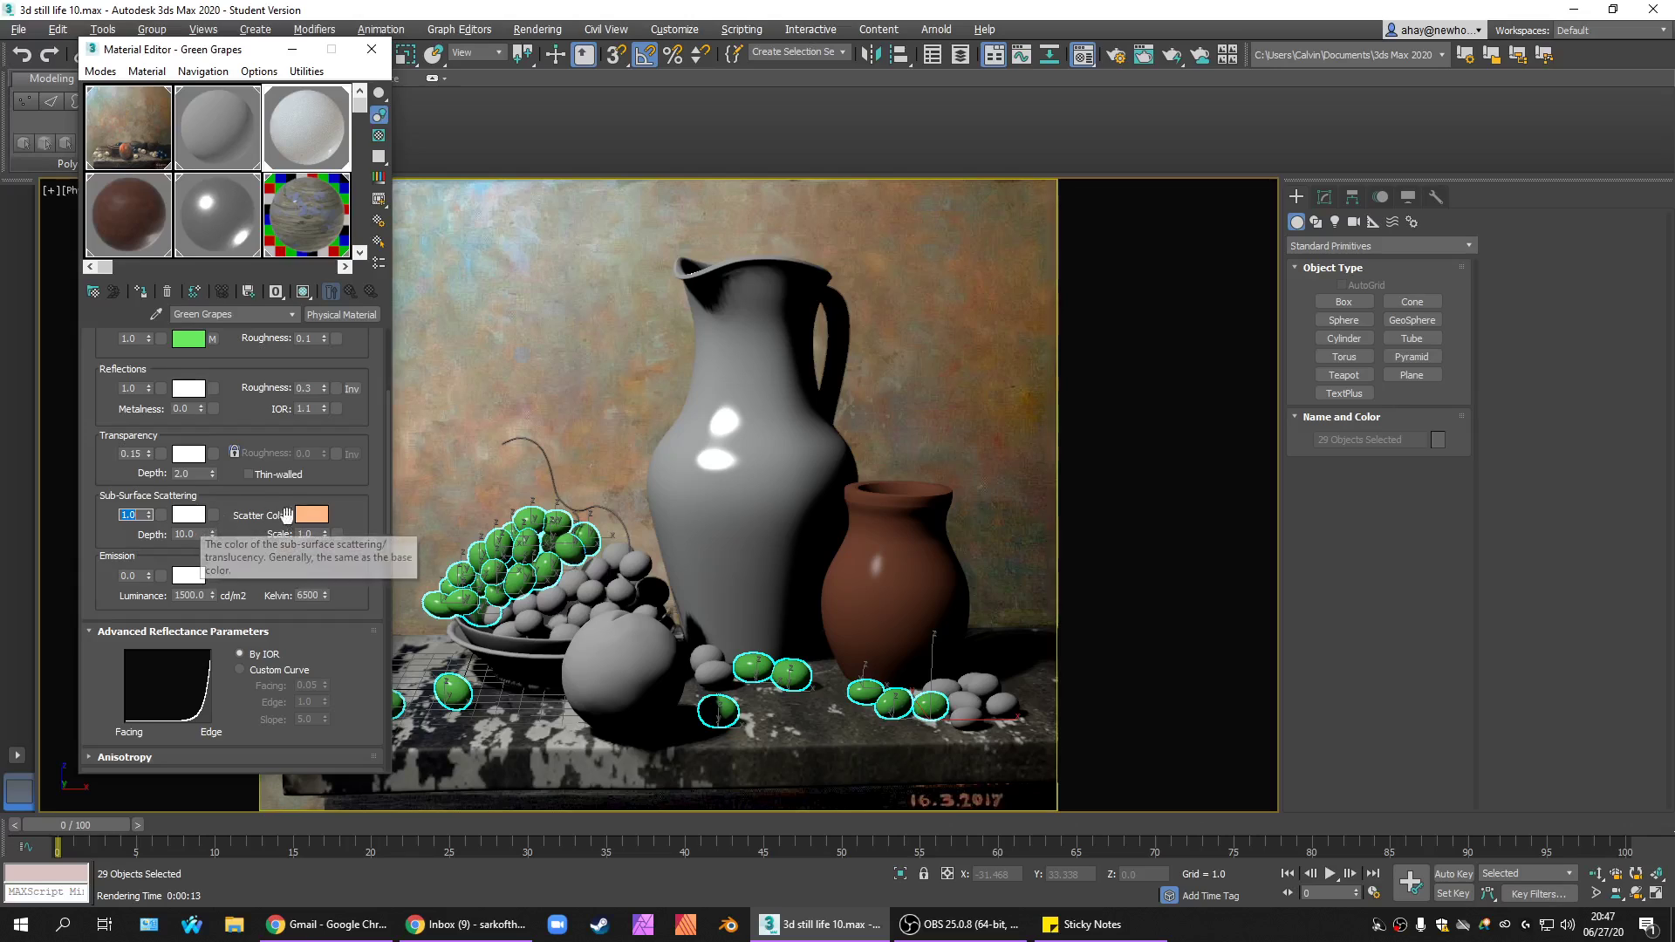
Make the sub-surface colour a light green (R 0.472, G 1.0, B 0.266).
left_click(199, 518)
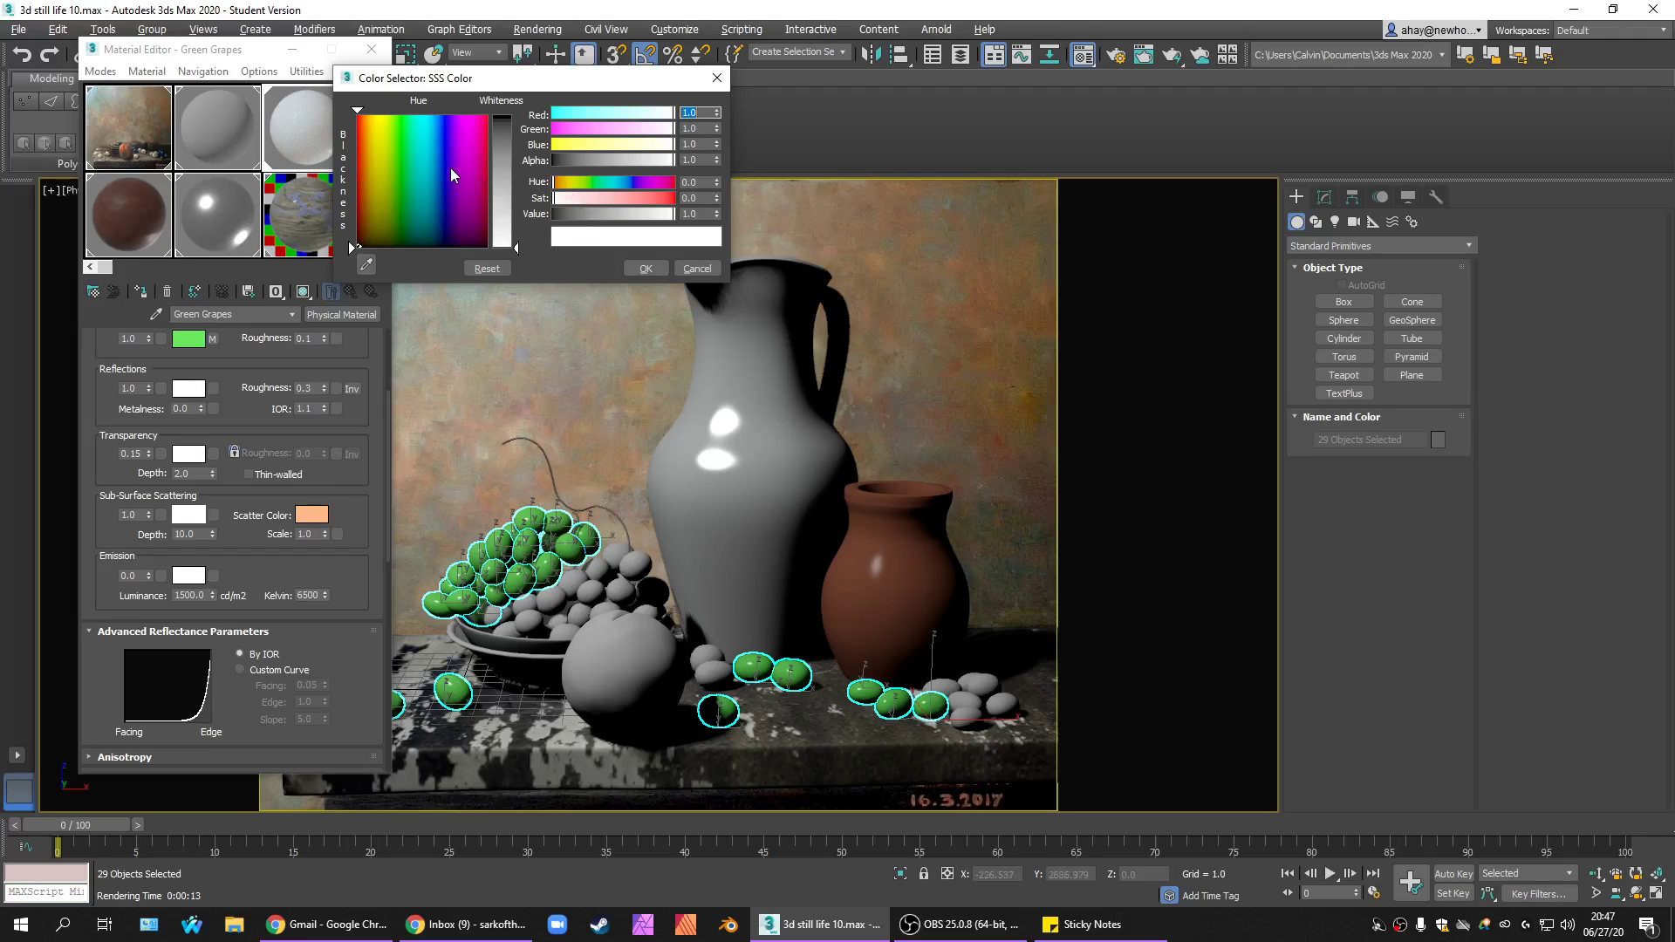
left_click(405, 165)
left_click(646, 199)
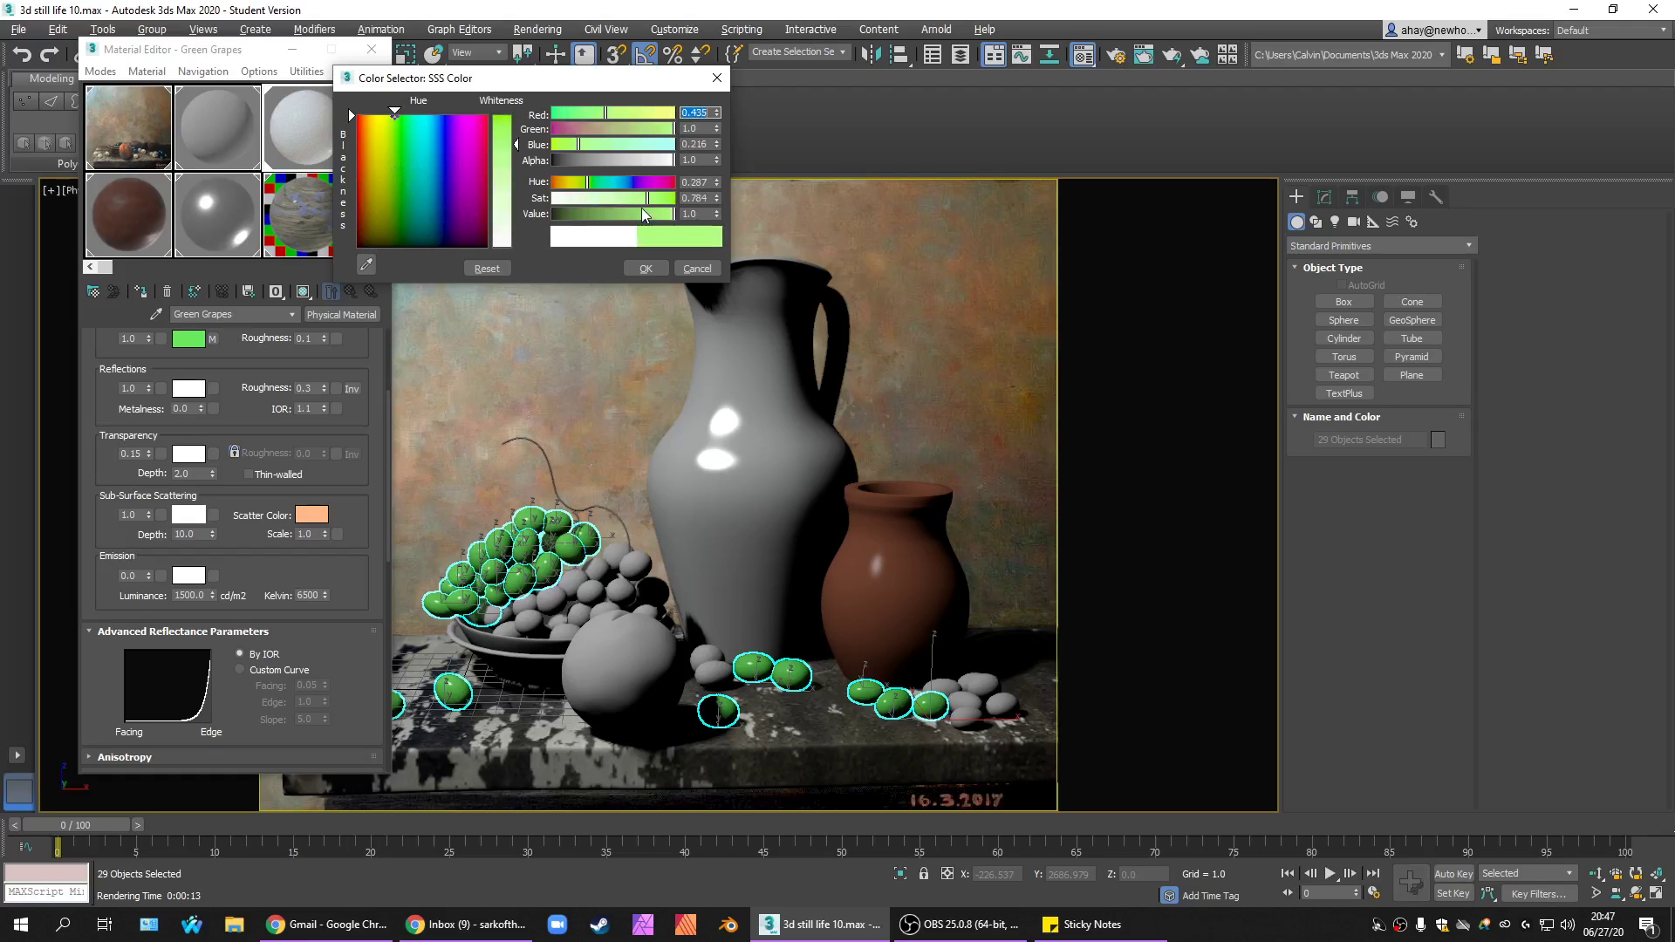
left_click(626, 198)
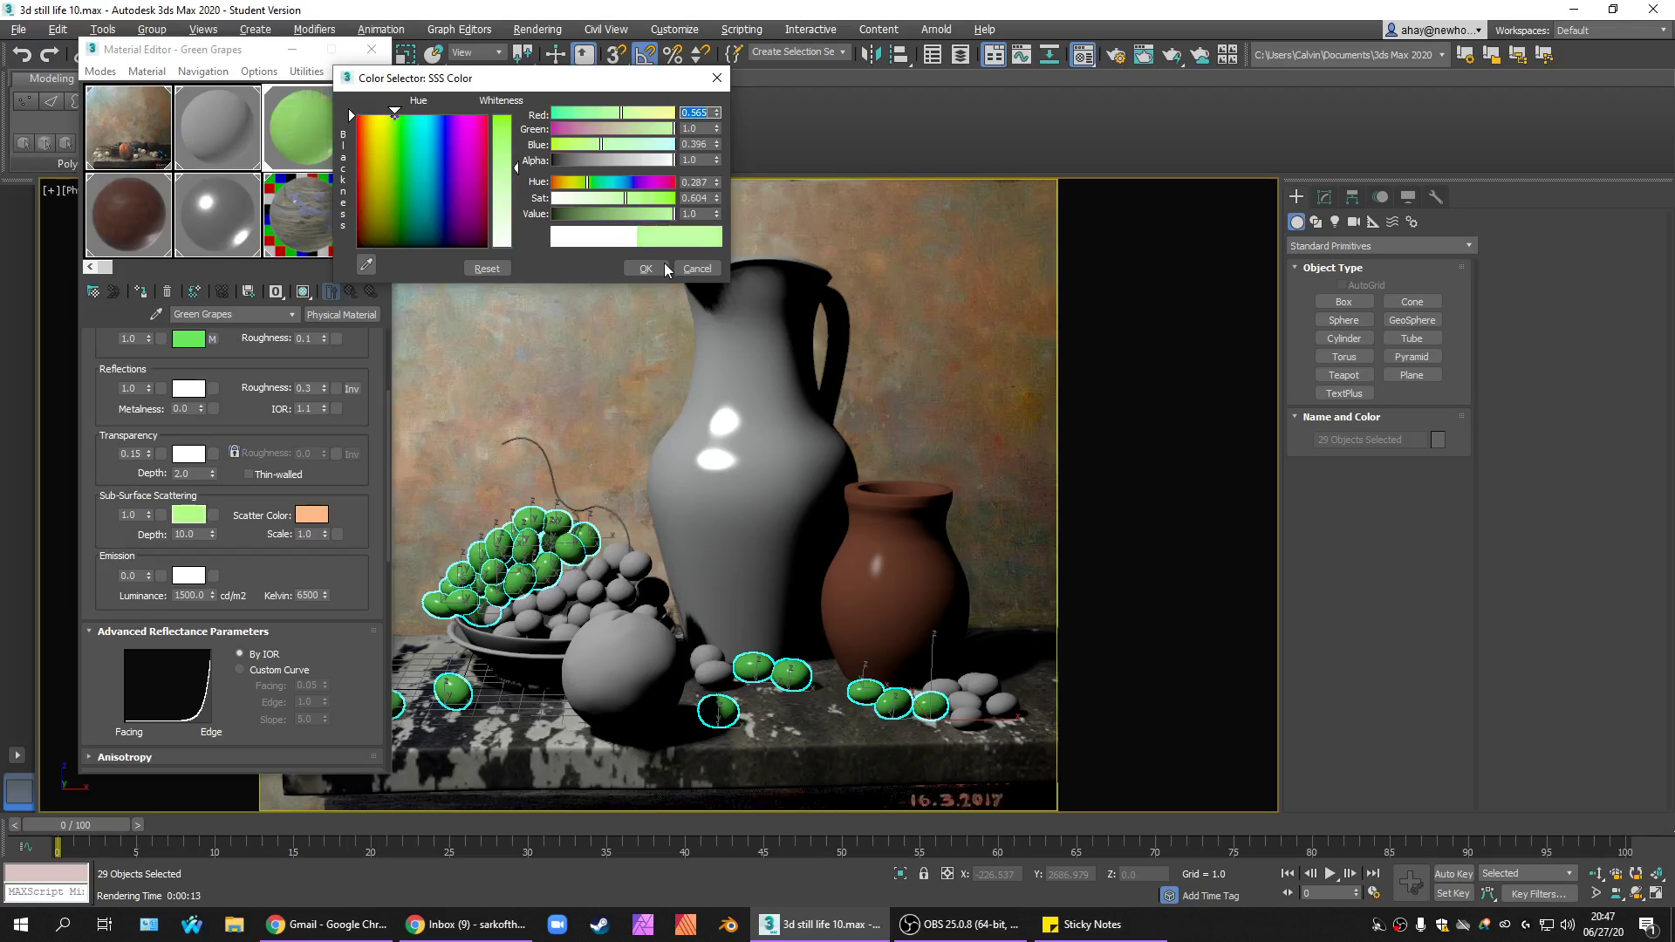
left_click(651, 198)
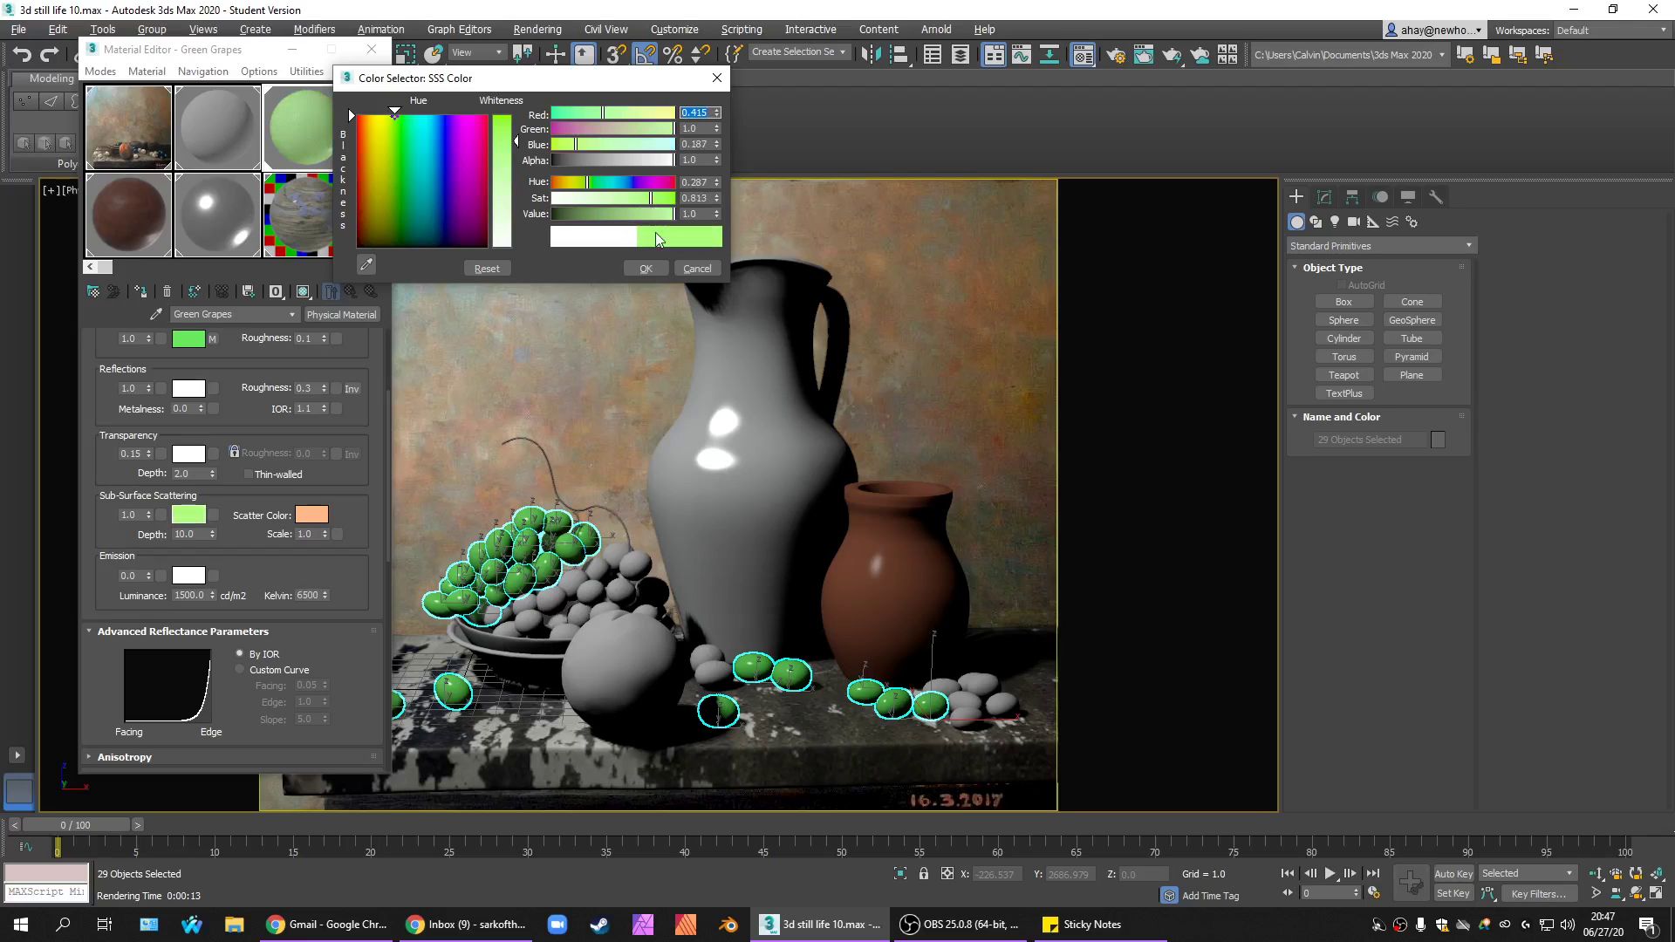
left_click(638, 198)
left_click(641, 199)
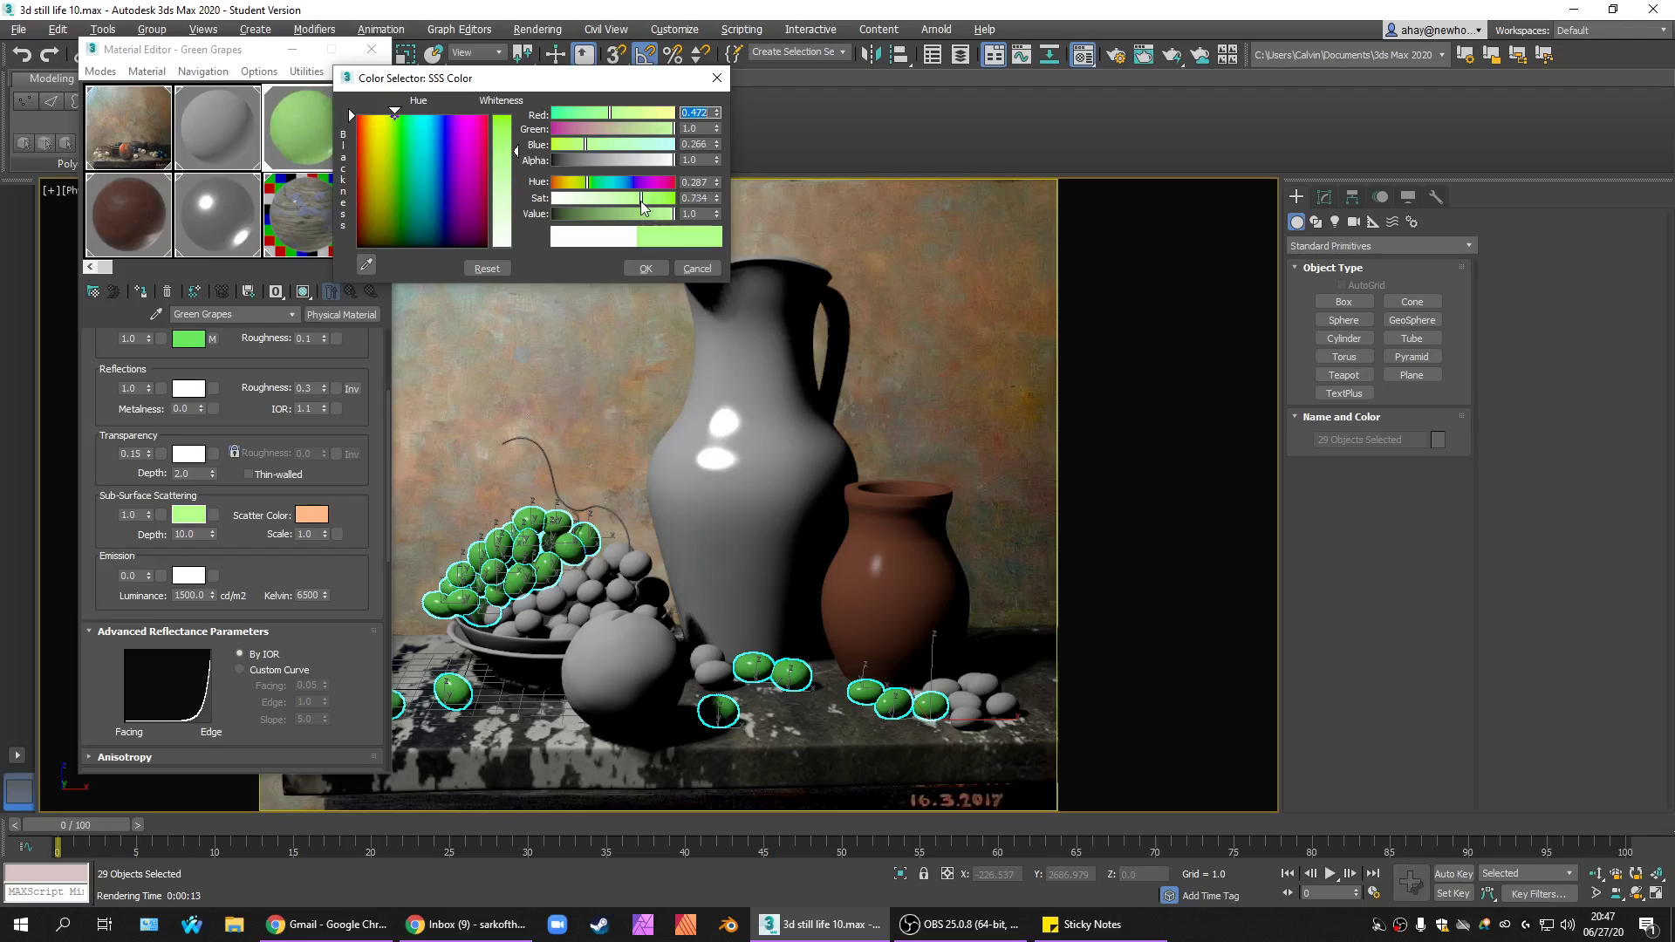
left_click(646, 271)
scroll(386, 446, "up", 3)
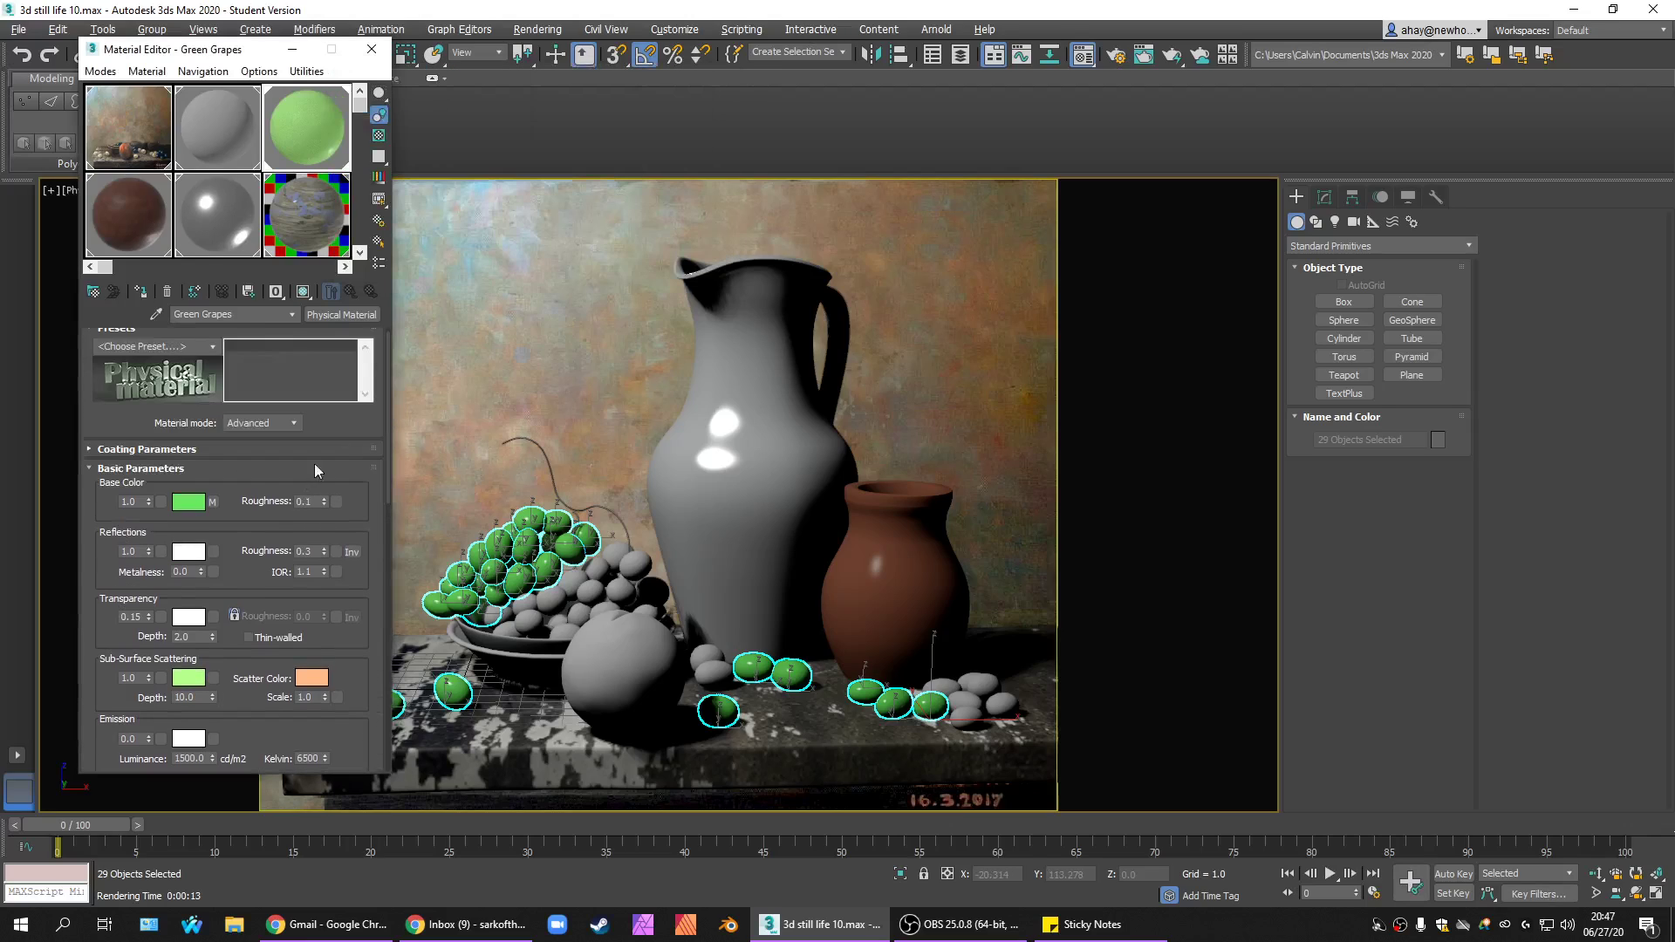
Darken the green of the base colour swirl map slightly.
left_click(213, 503)
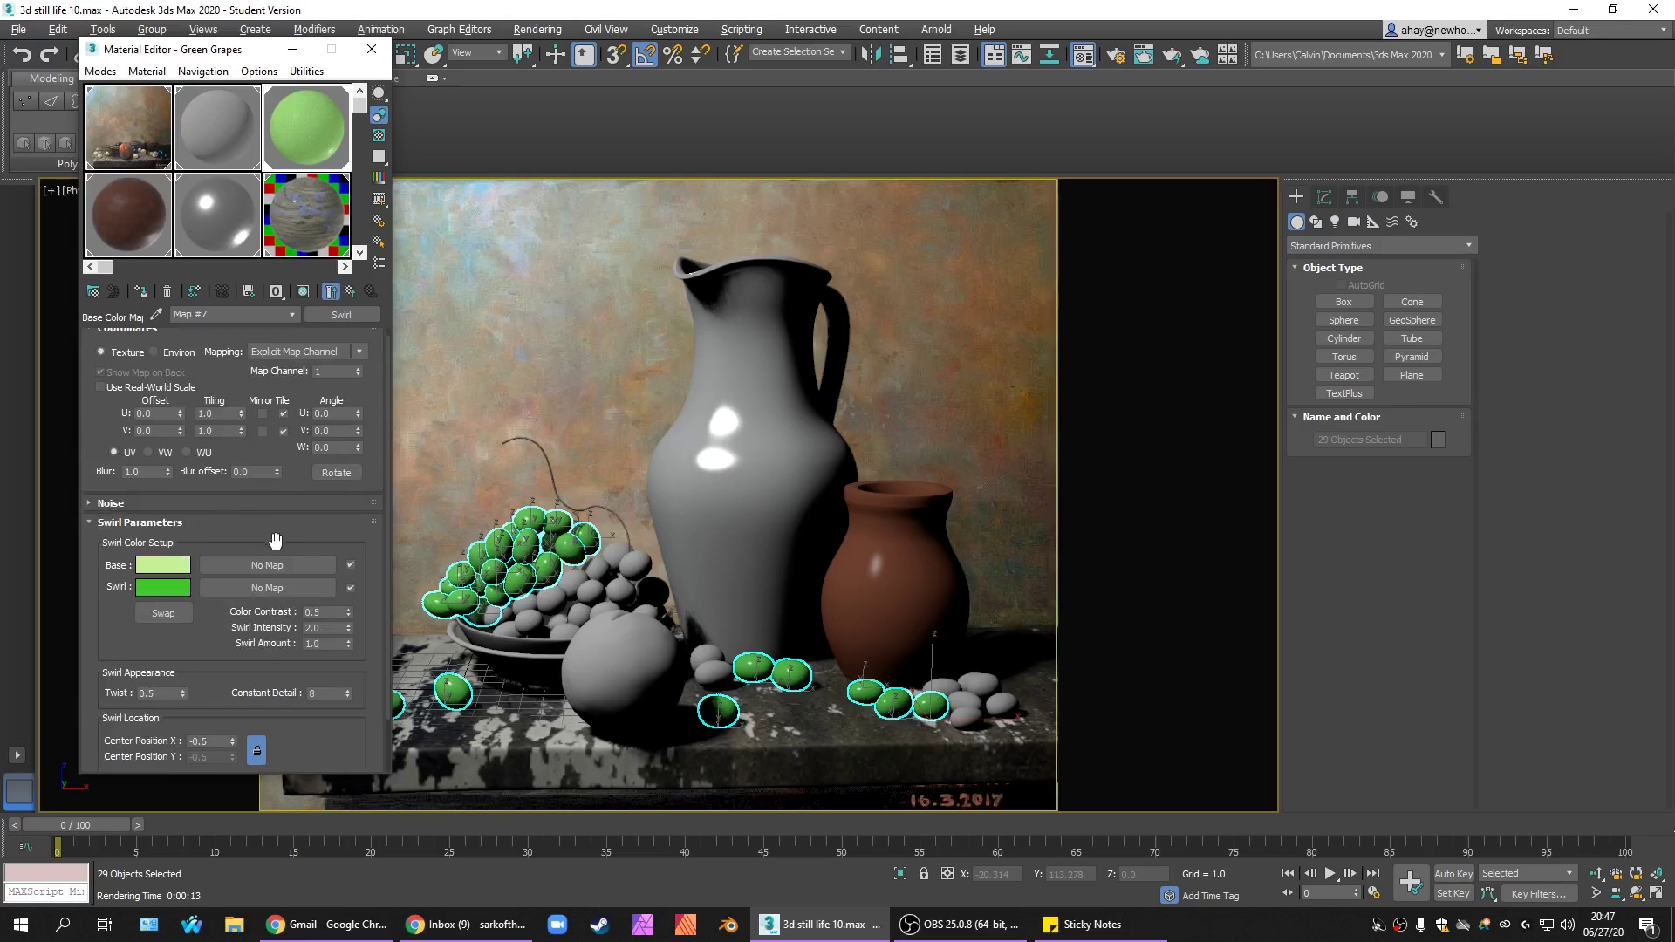
left_click(184, 591)
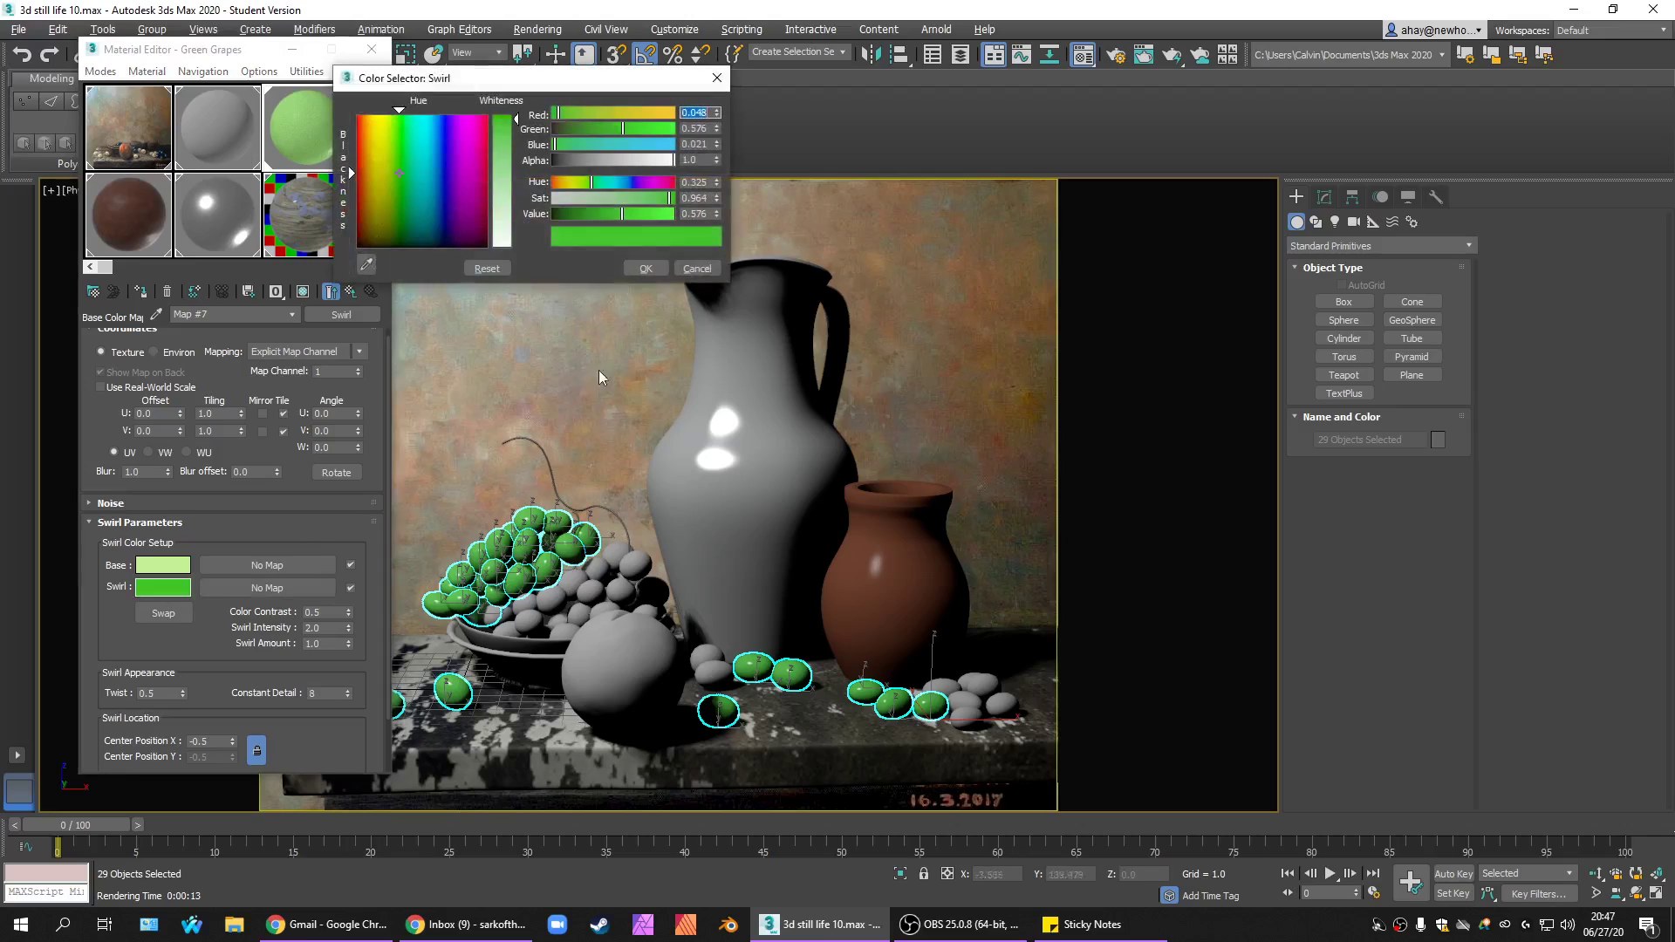
left_click_drag(618, 218, 689, 212)
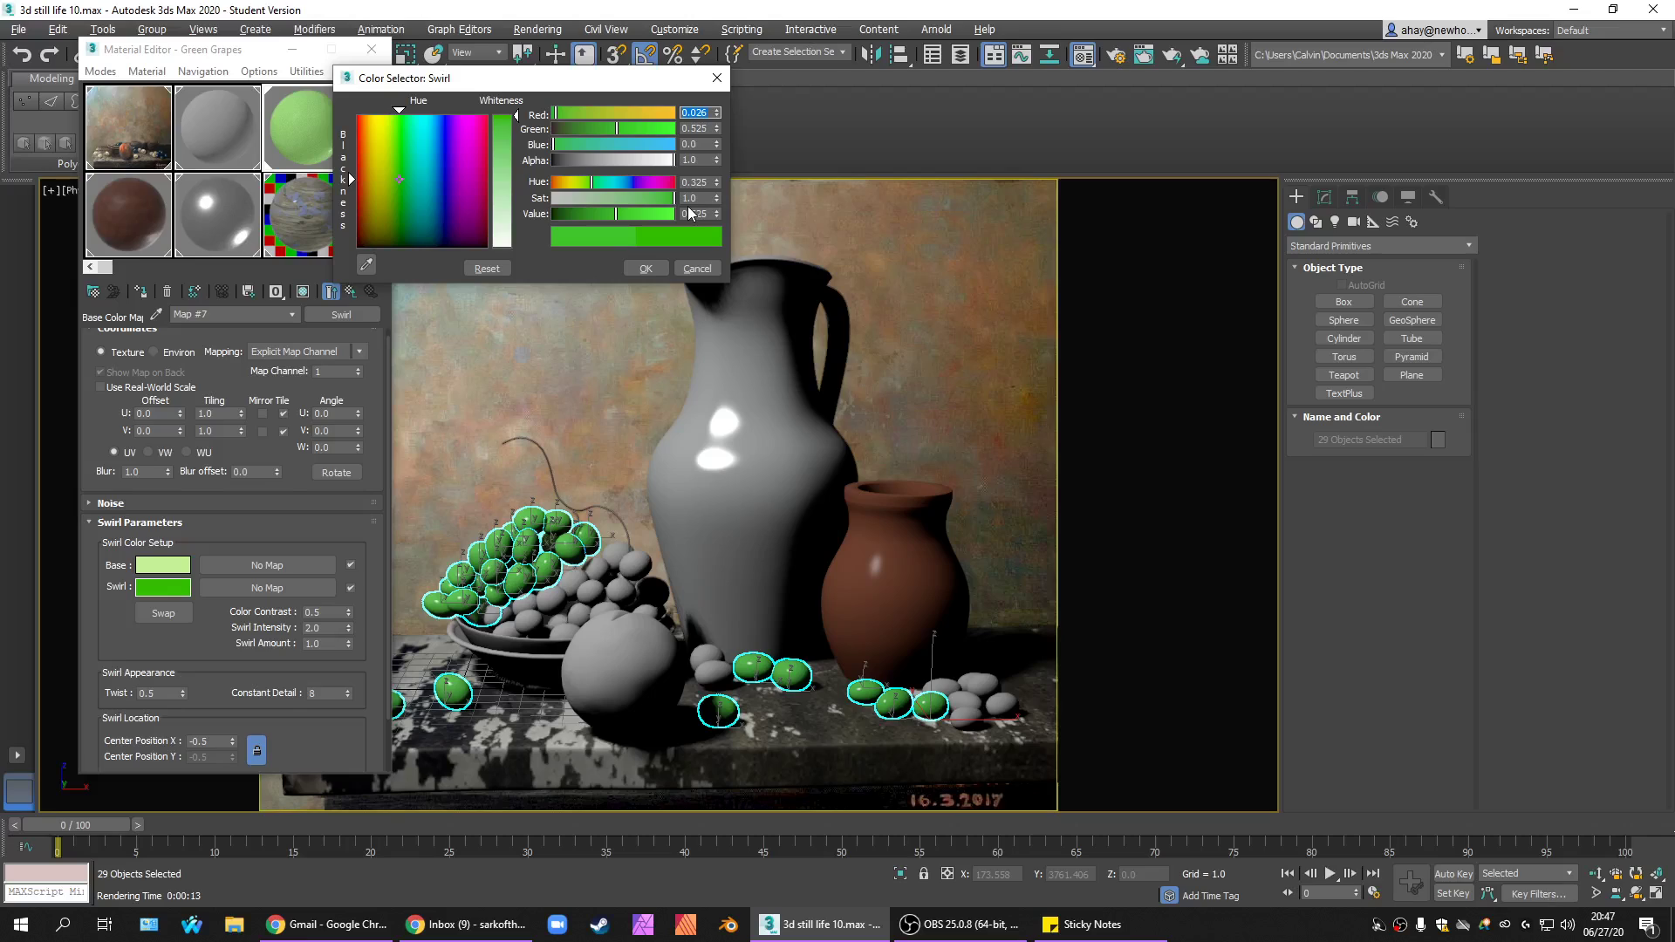
left_click(646, 268)
Back on Green Grapes, make the sub-surface green paler and set subsurface depth to 0.3.
left_click(290, 312)
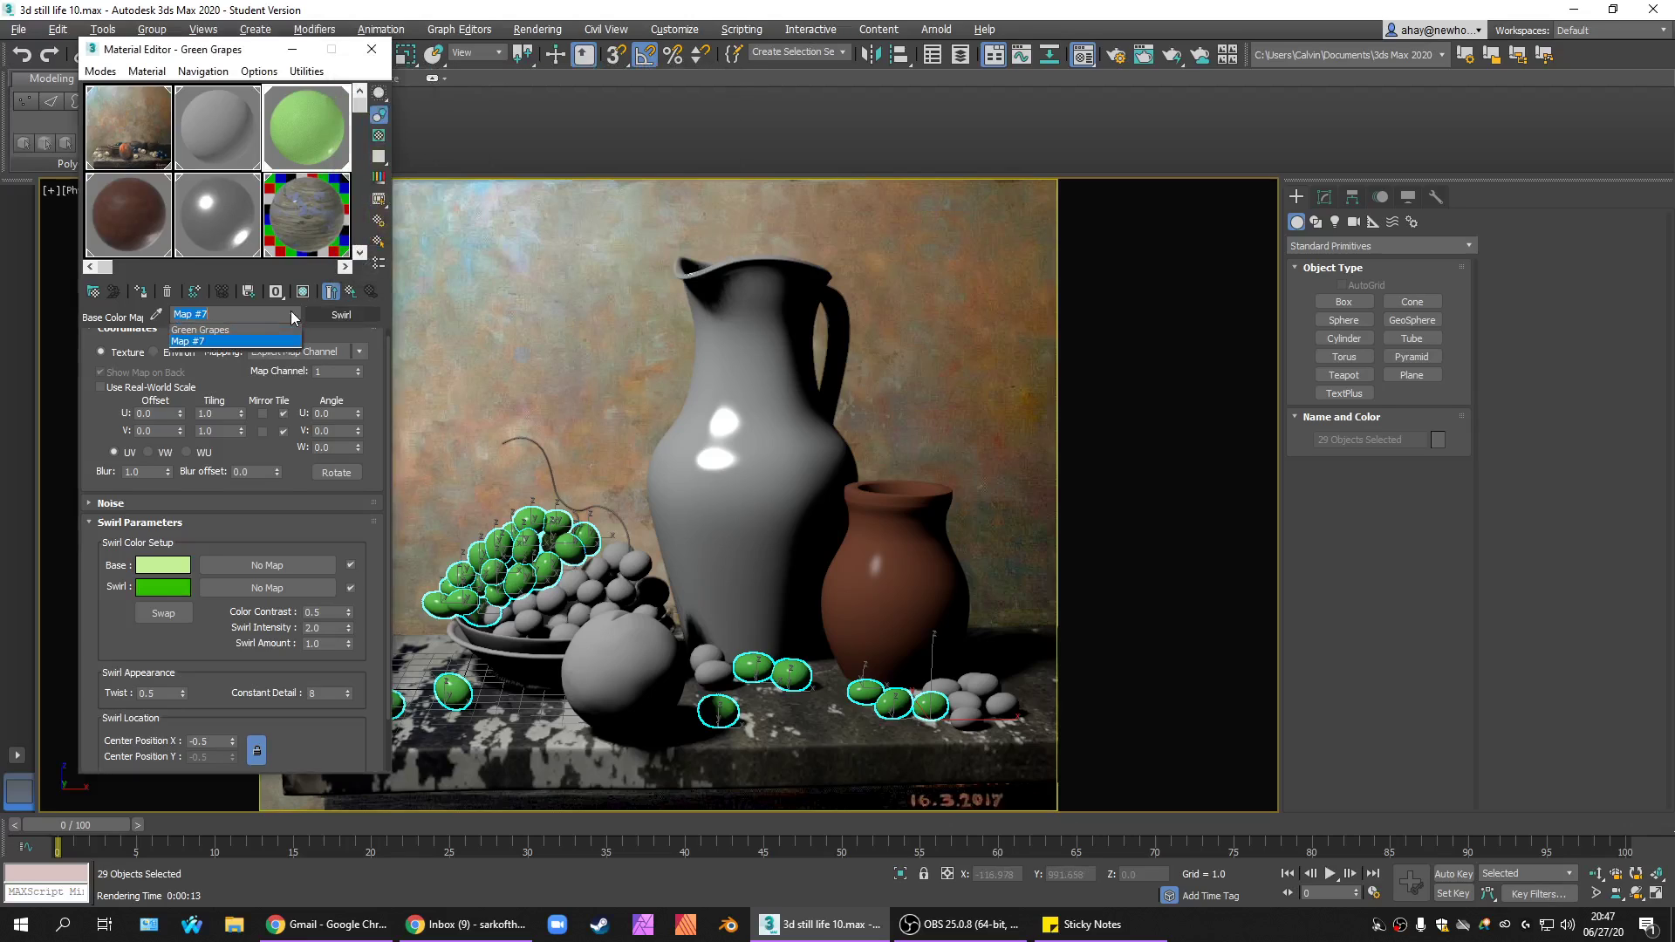
left_click(273, 332)
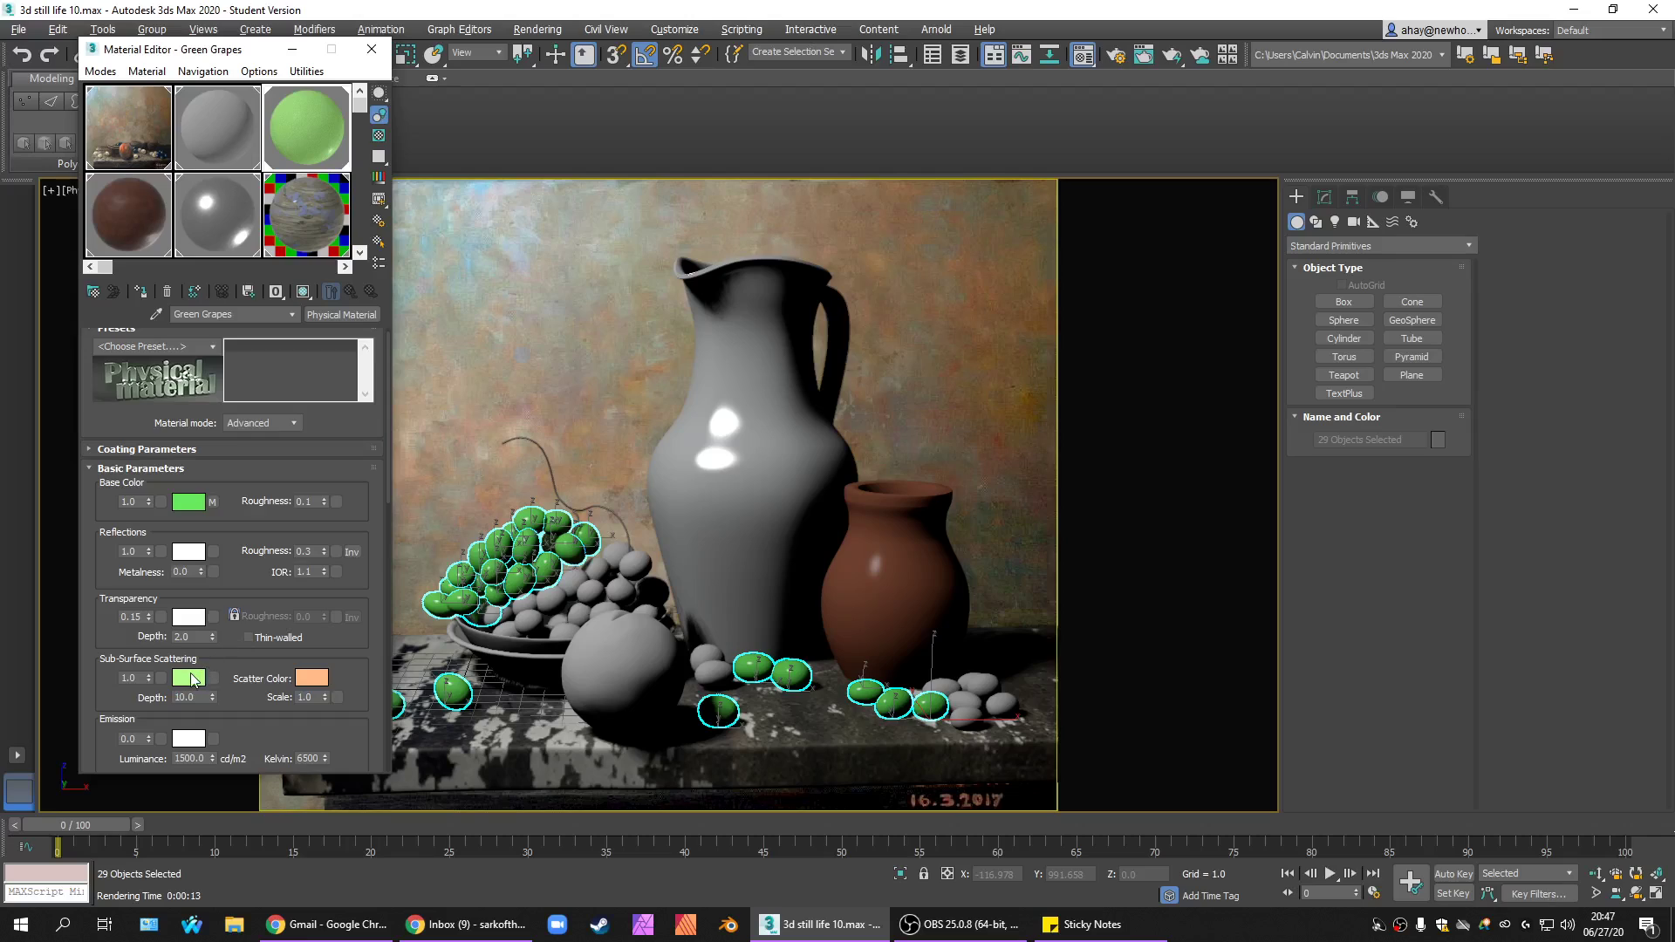
left_click(189, 678)
left_click_drag(516, 174, 516, 168)
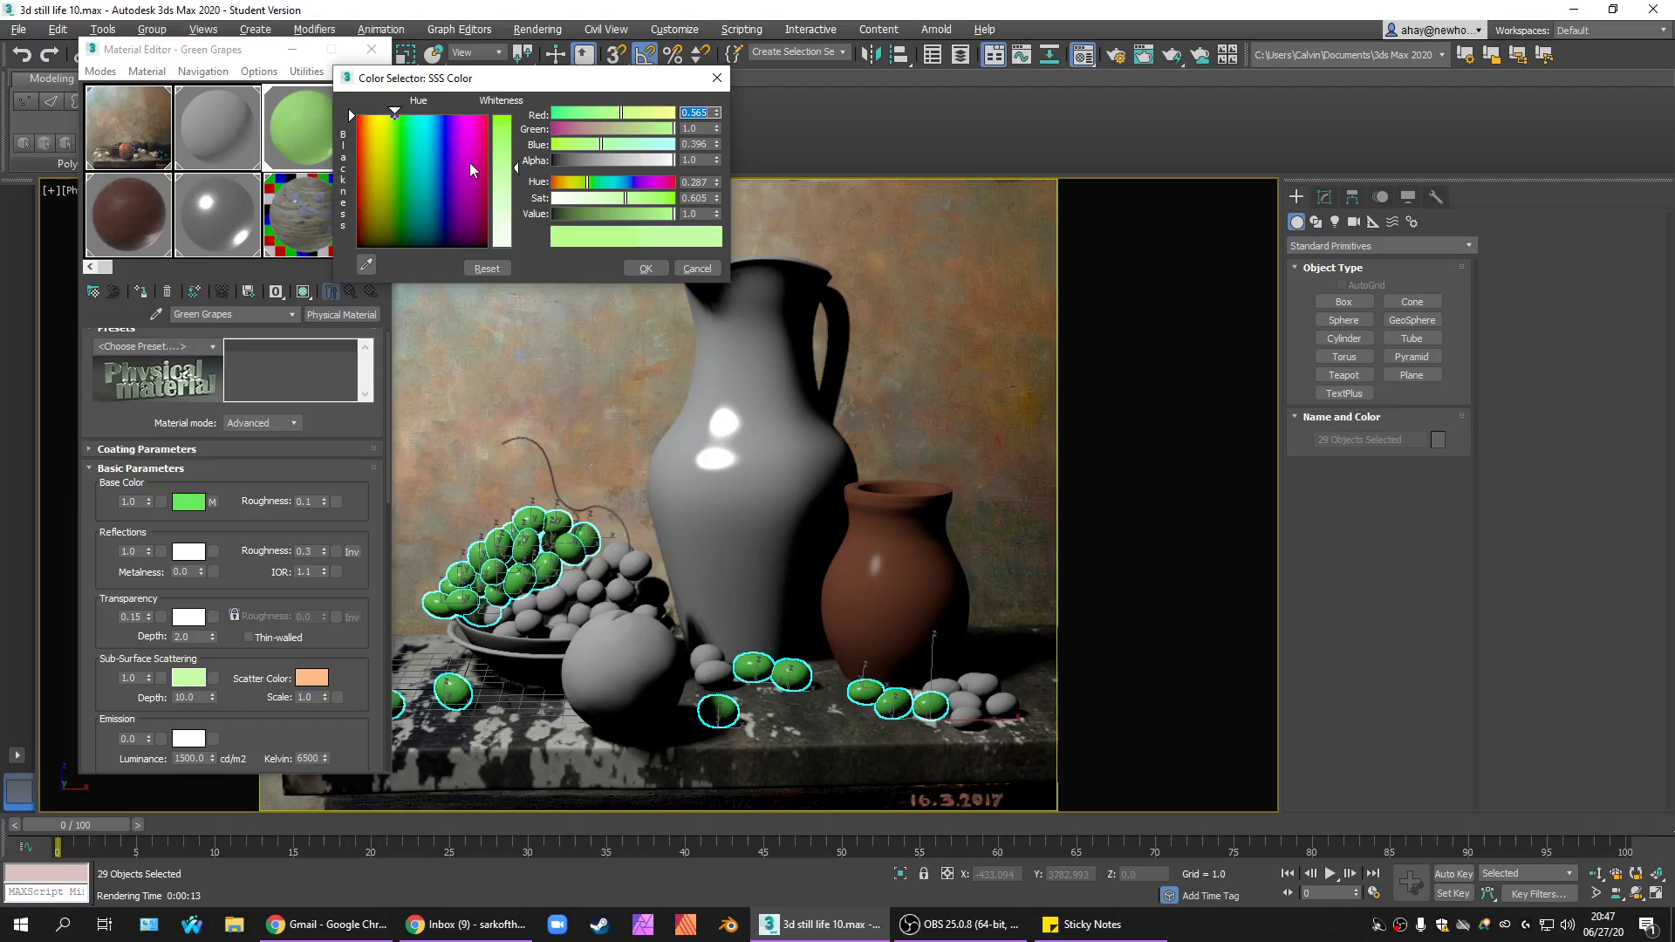
left_click(646, 269)
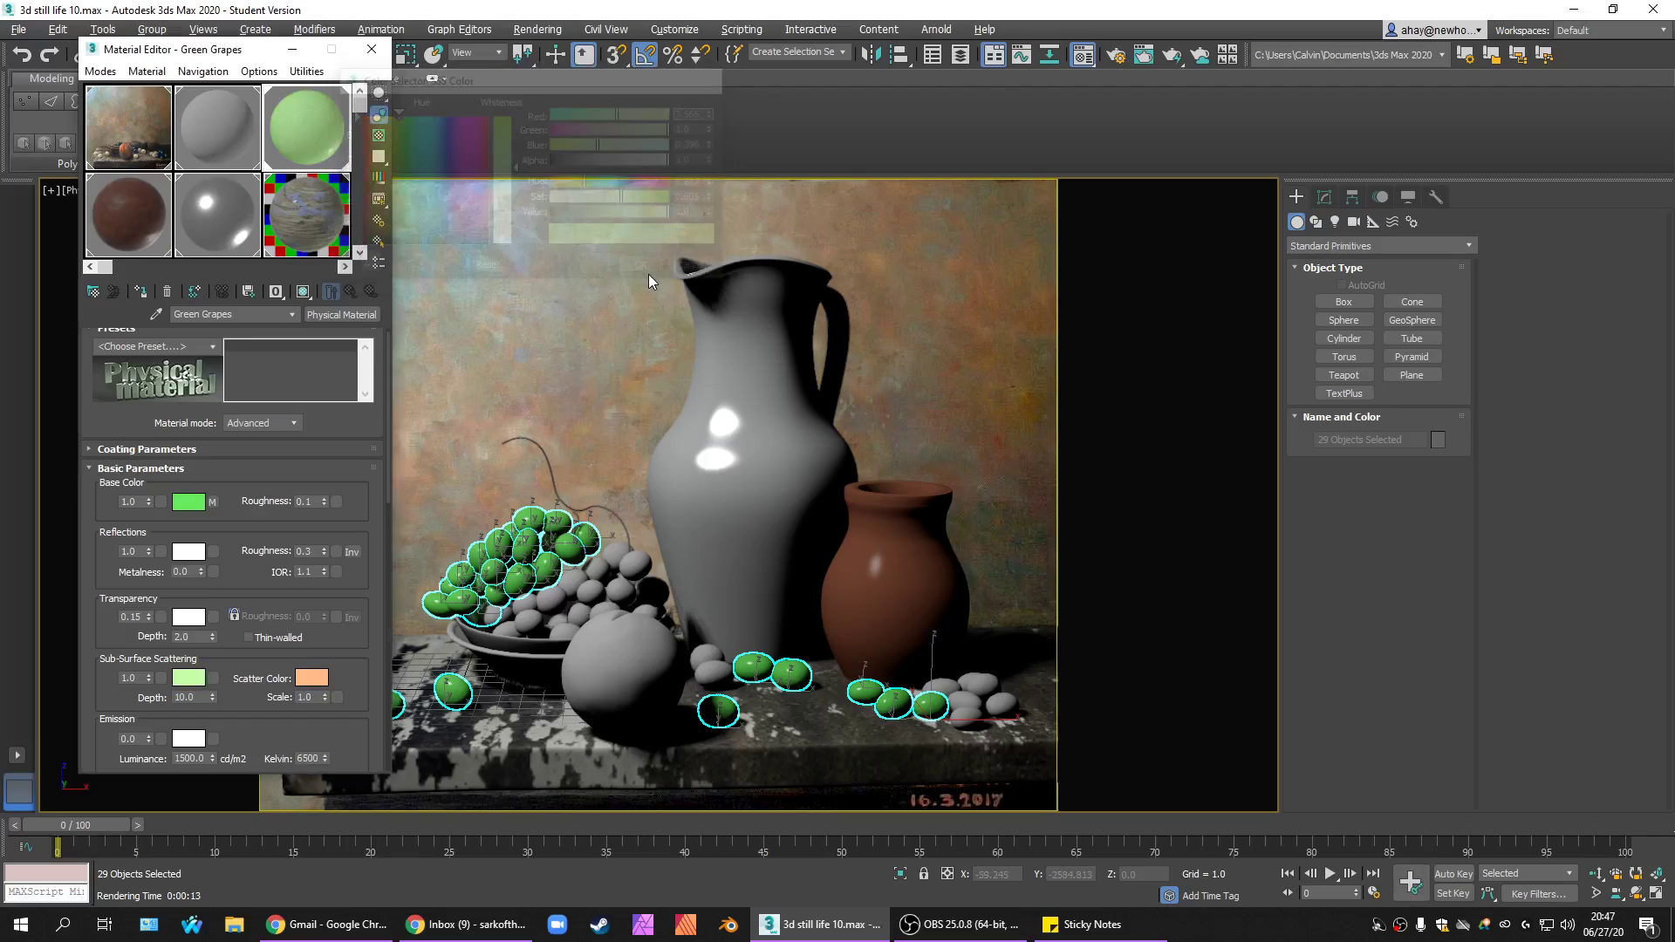
left_click(190, 697)
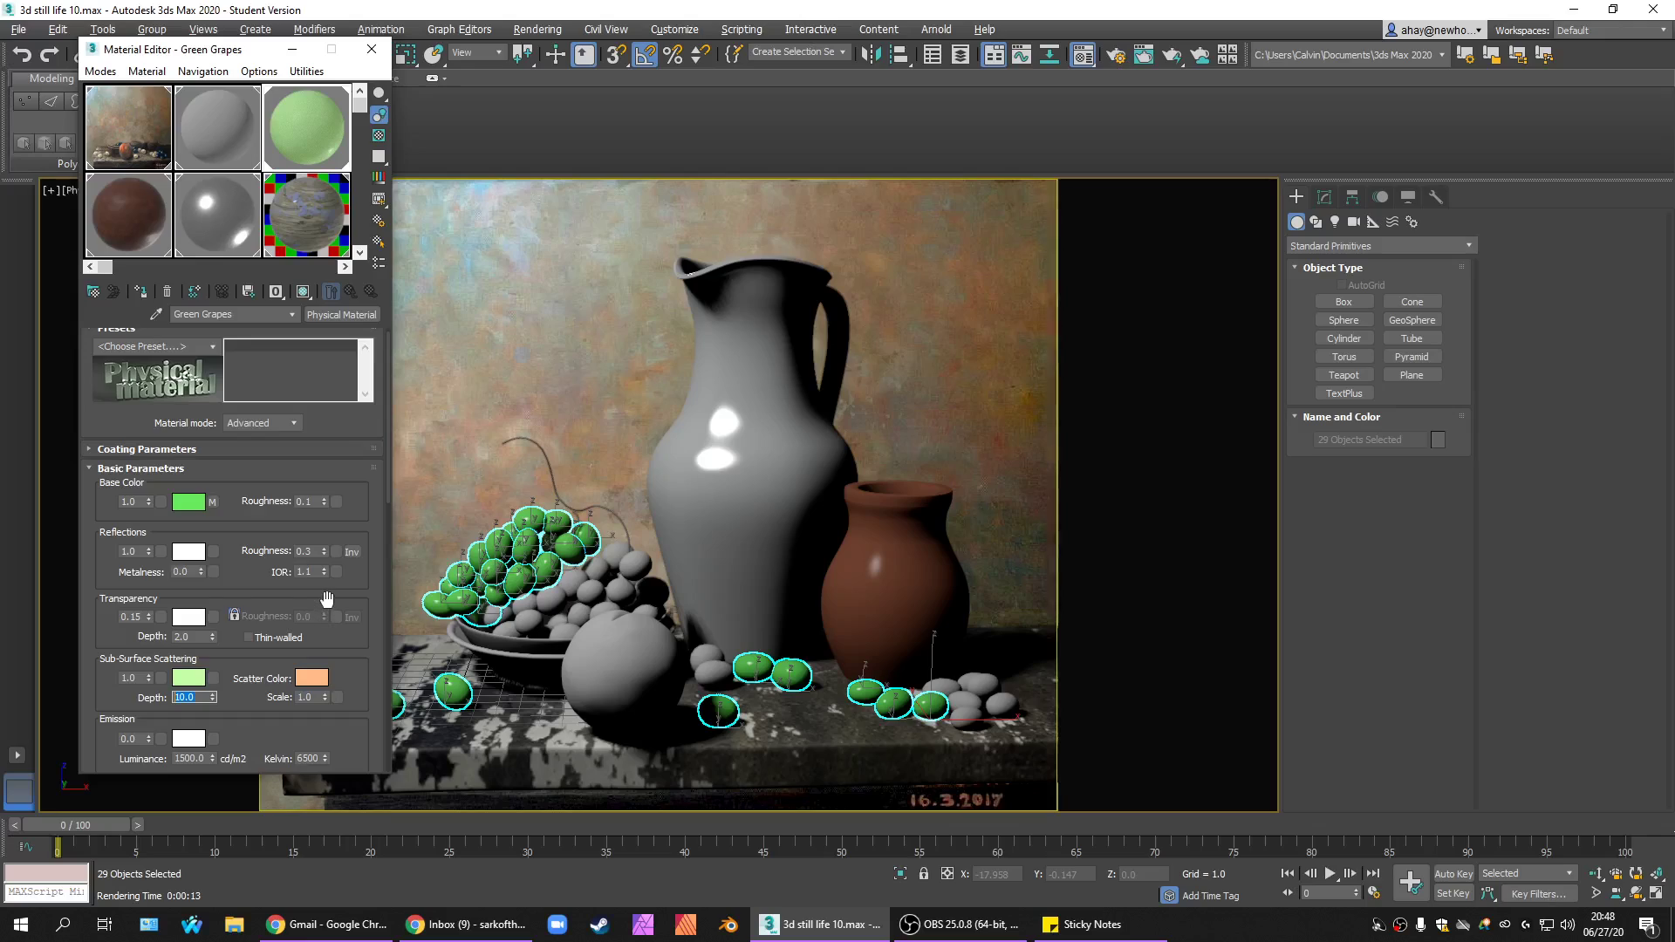
type("0.3")
key("Return")
Change the scatter colour to teal green (R 0.0, G 0.82, B 0.41).
left_click(312, 678)
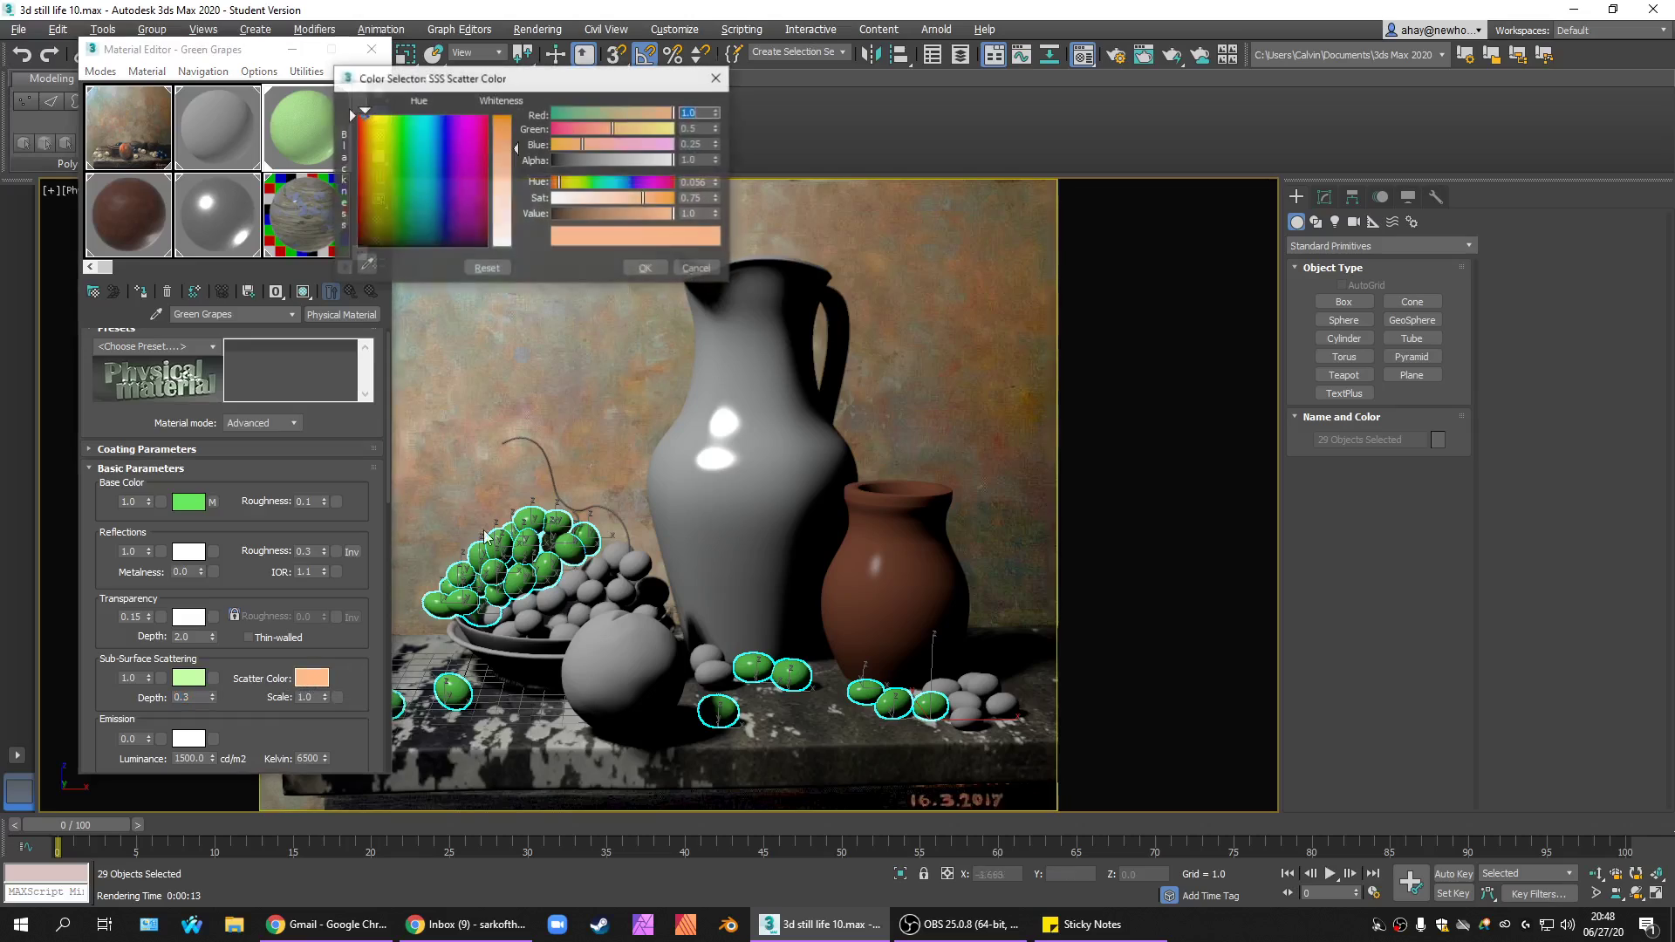
left_click(410, 146)
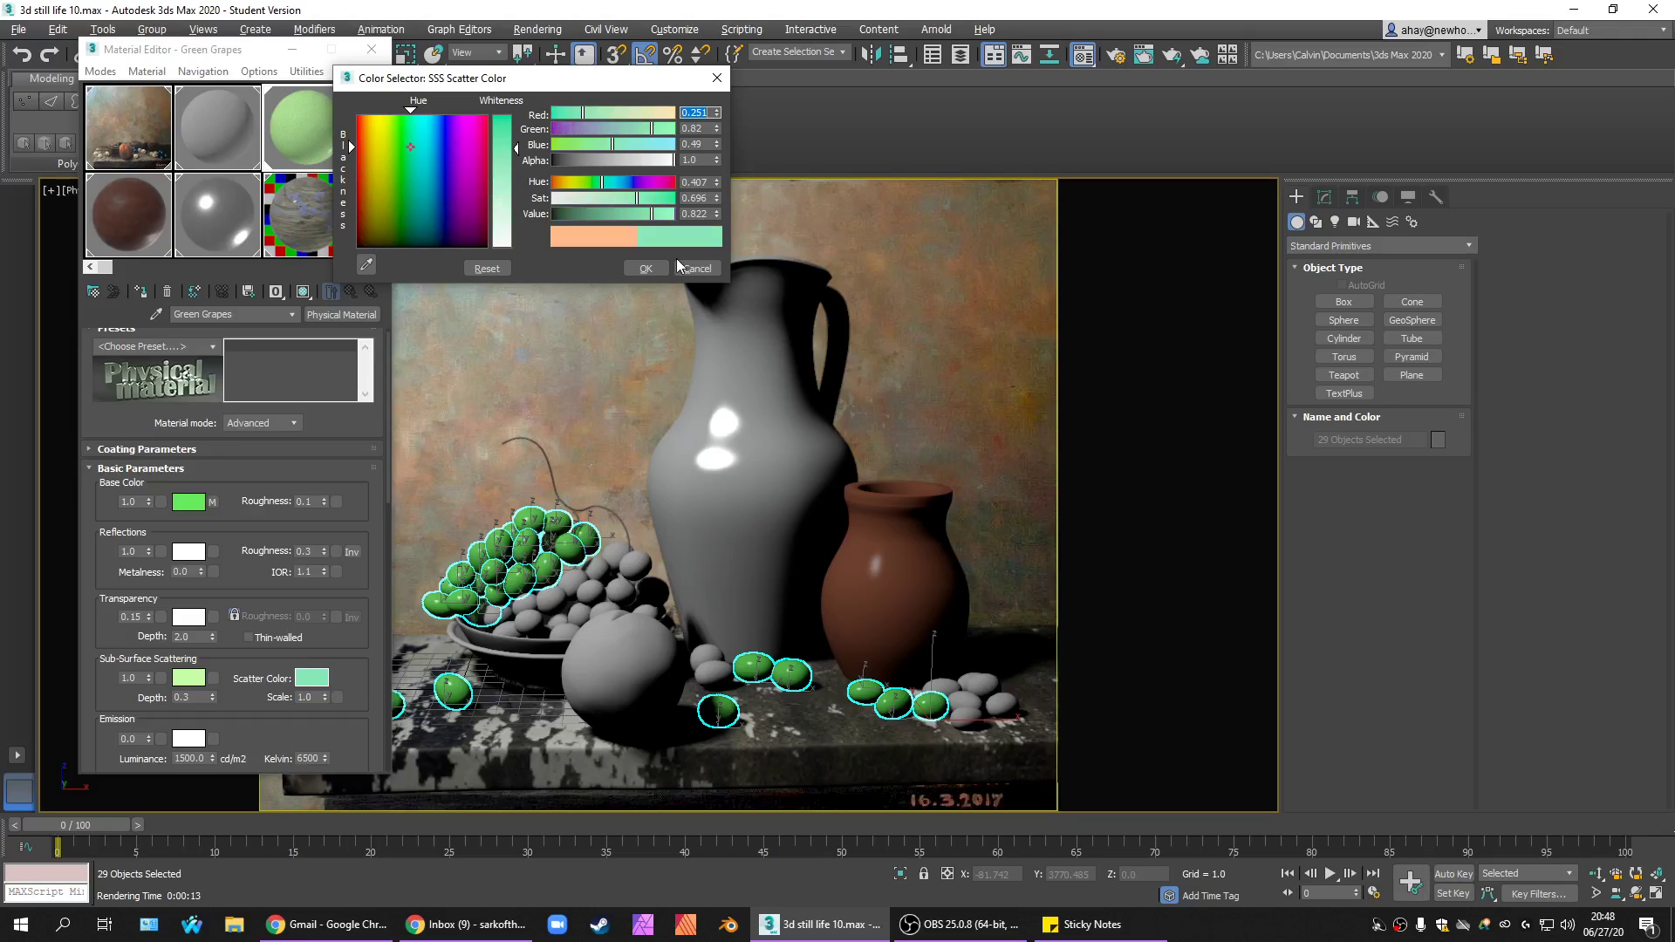
left_click(608, 145)
left_click(563, 116)
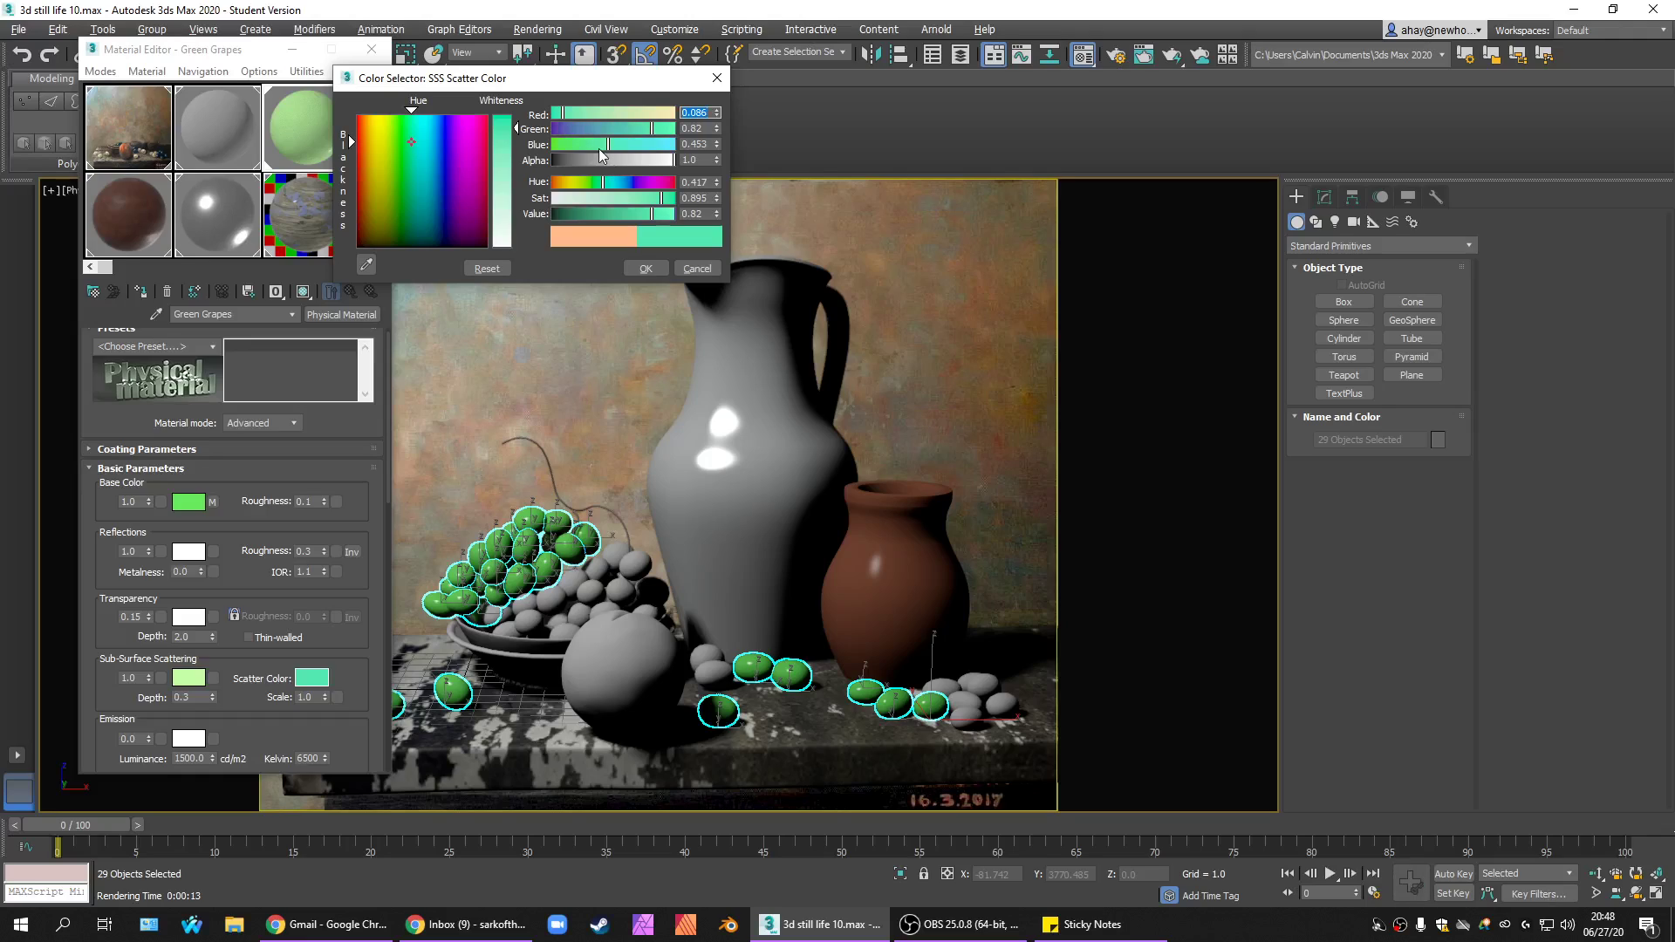
left_click(559, 114)
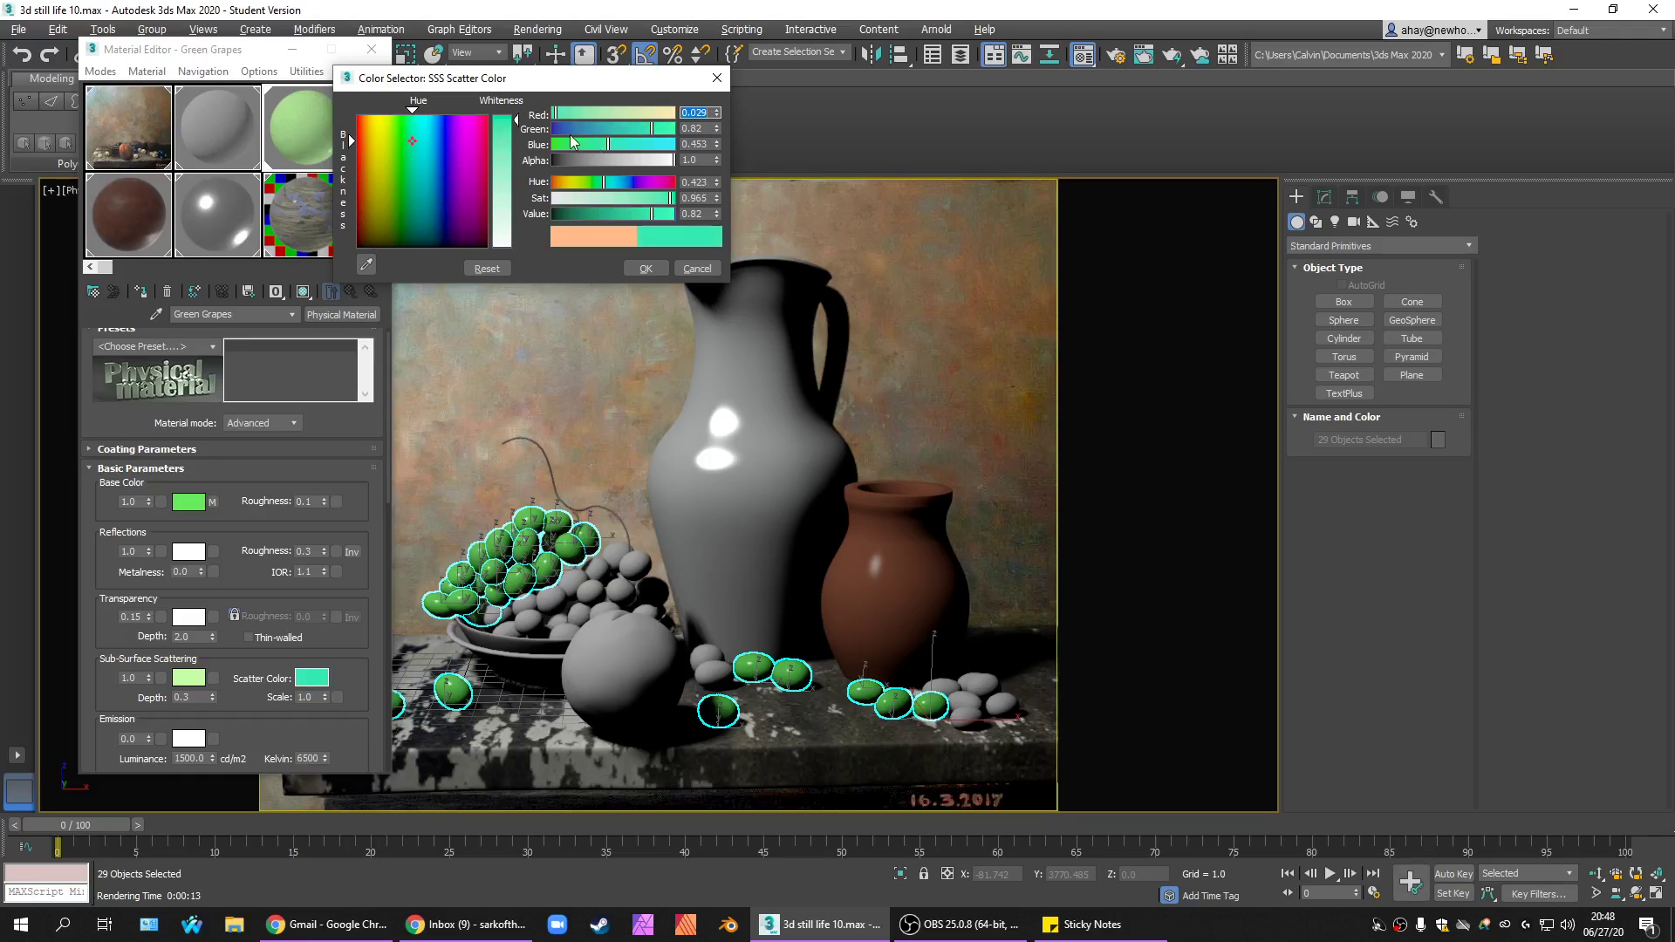
mouse_move(556, 116)
left_mouse_down()
mouse_move(540, 127)
mouse_move(602, 145)
left_mouse_up()
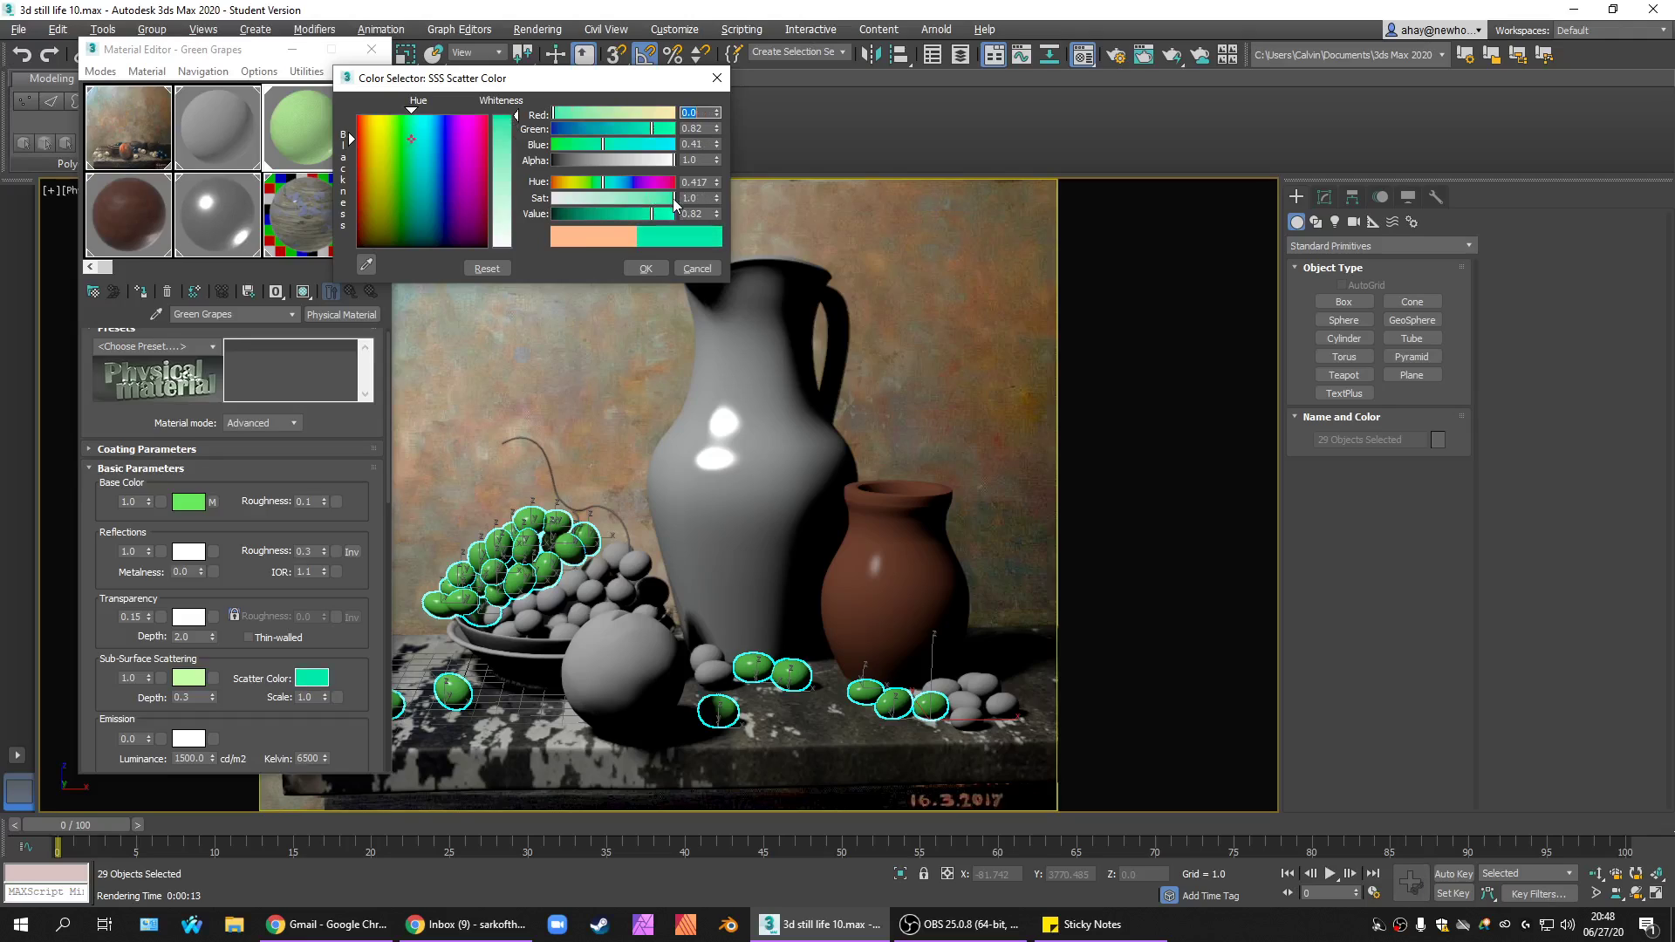
left_click(646, 267)
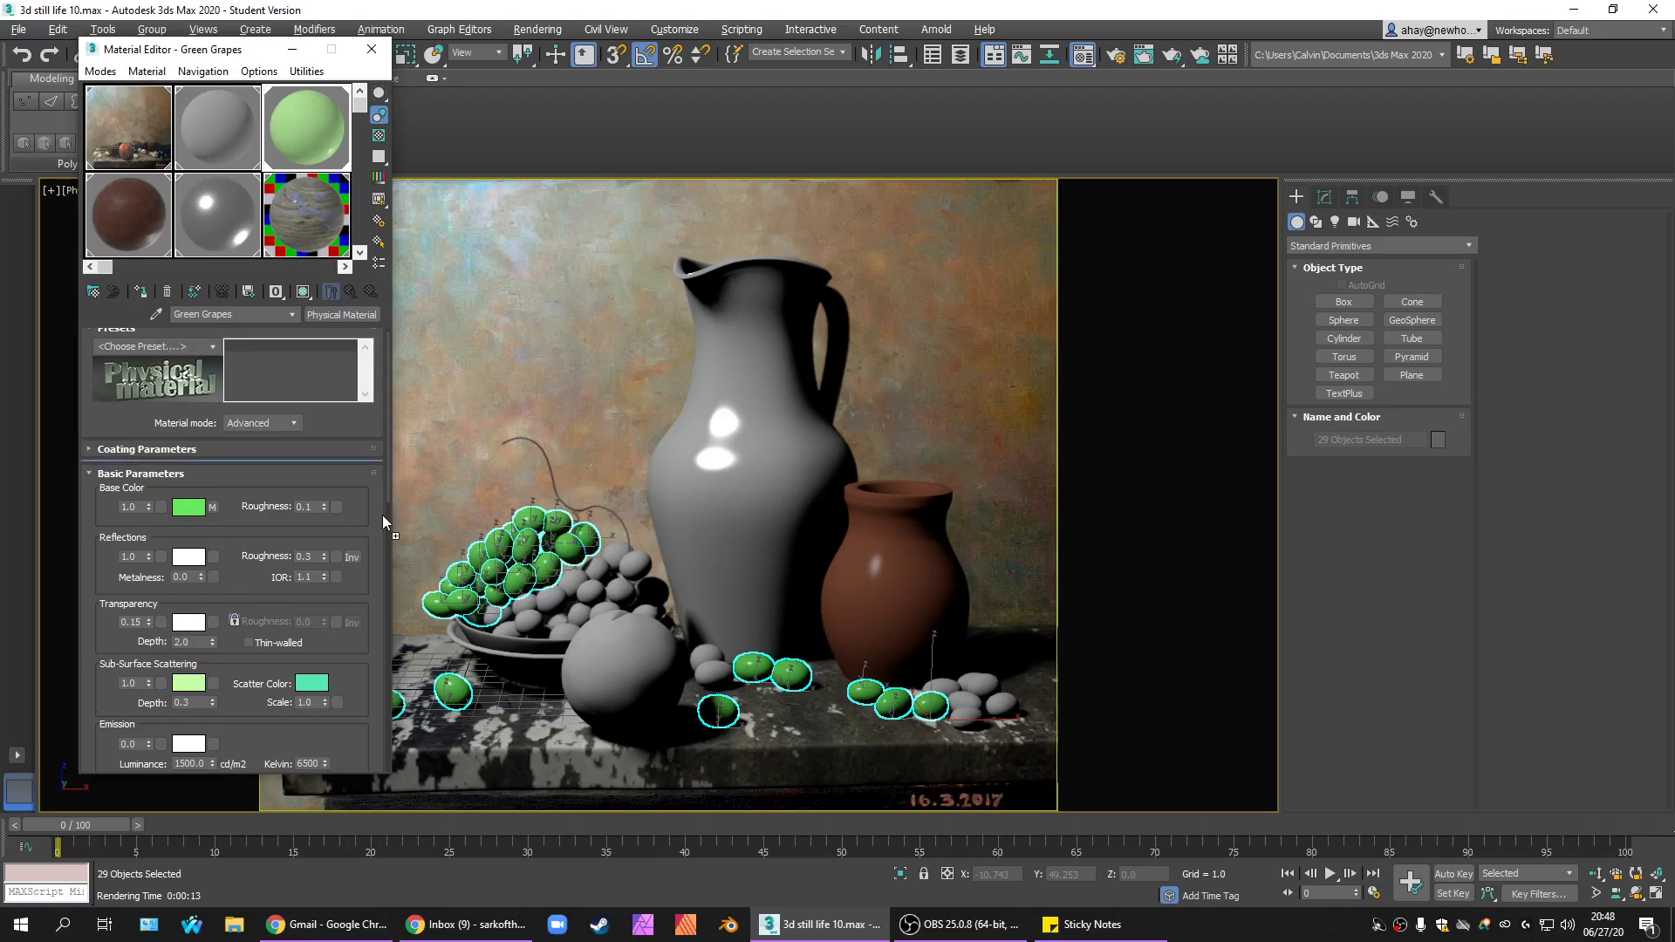
Deselect the grapes and render the camera view, moving the frame window aside.
scroll(382, 515, "down", 2)
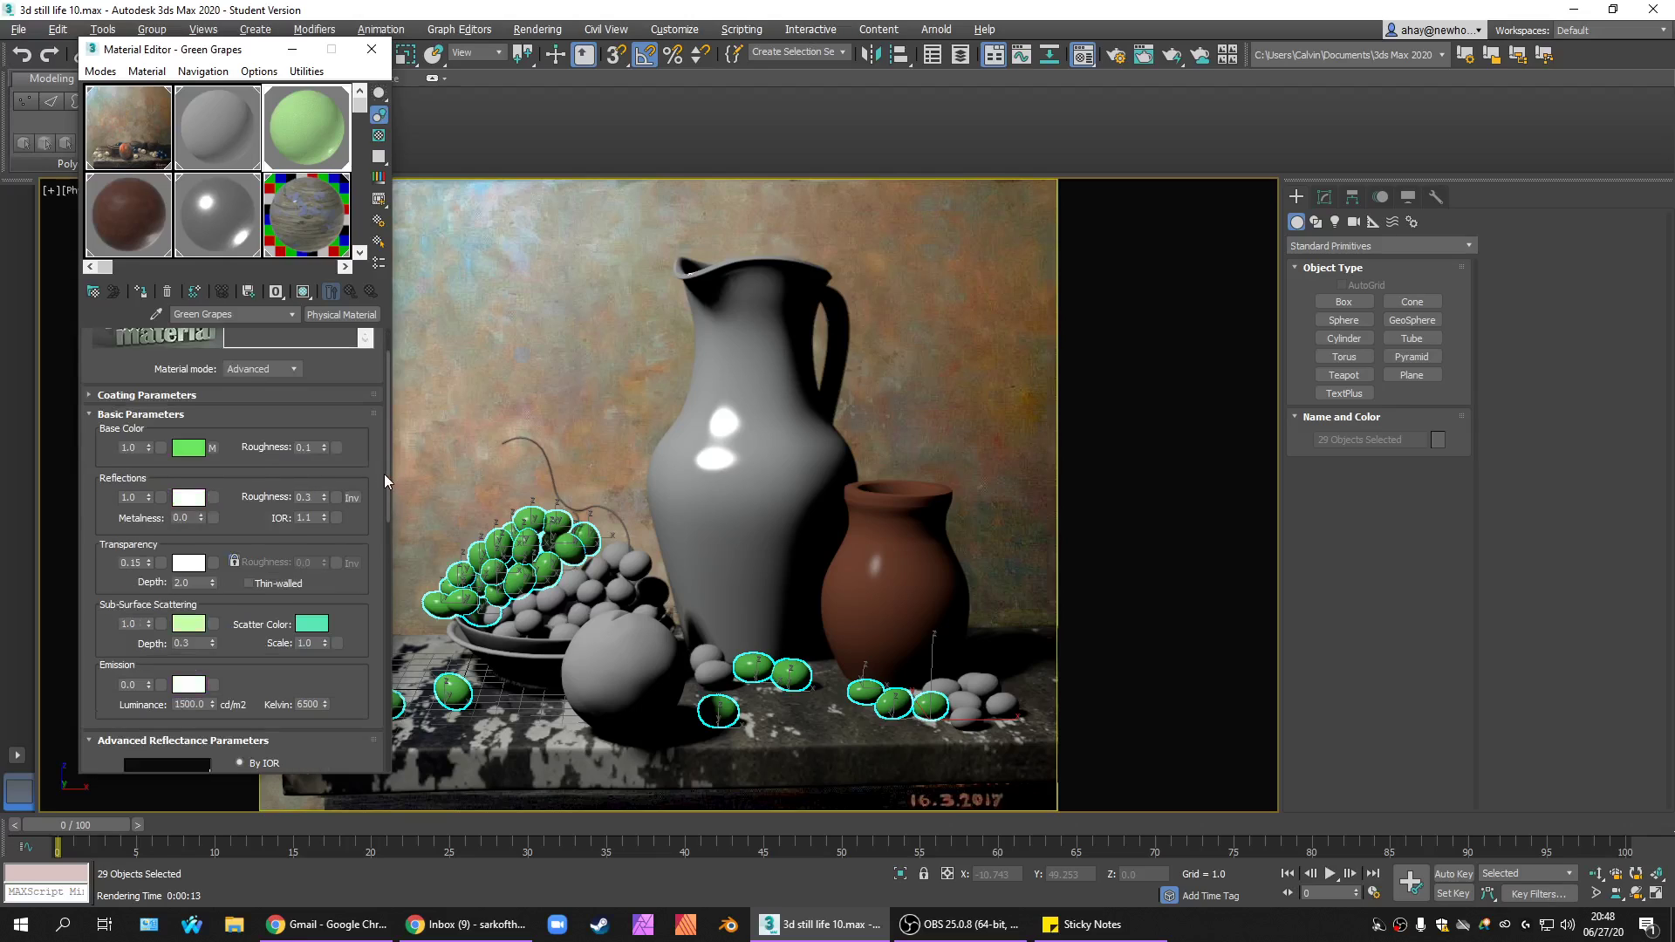
scroll(385, 489, "down", 3)
scroll(384, 541, "up", 5)
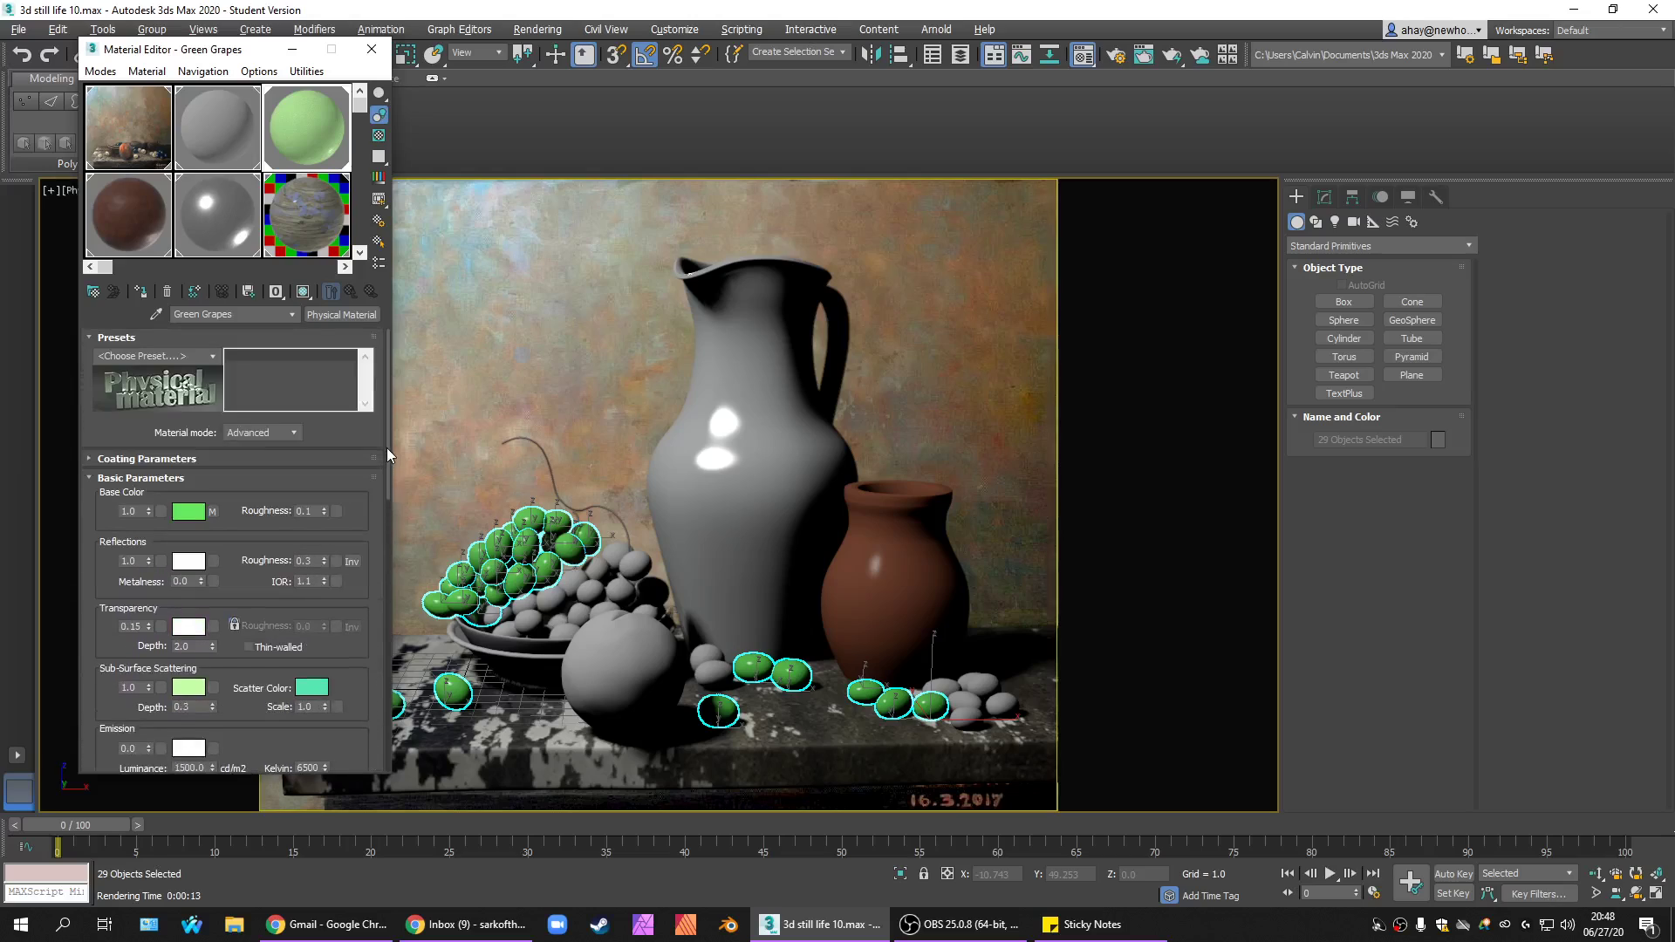
left_click(977, 426)
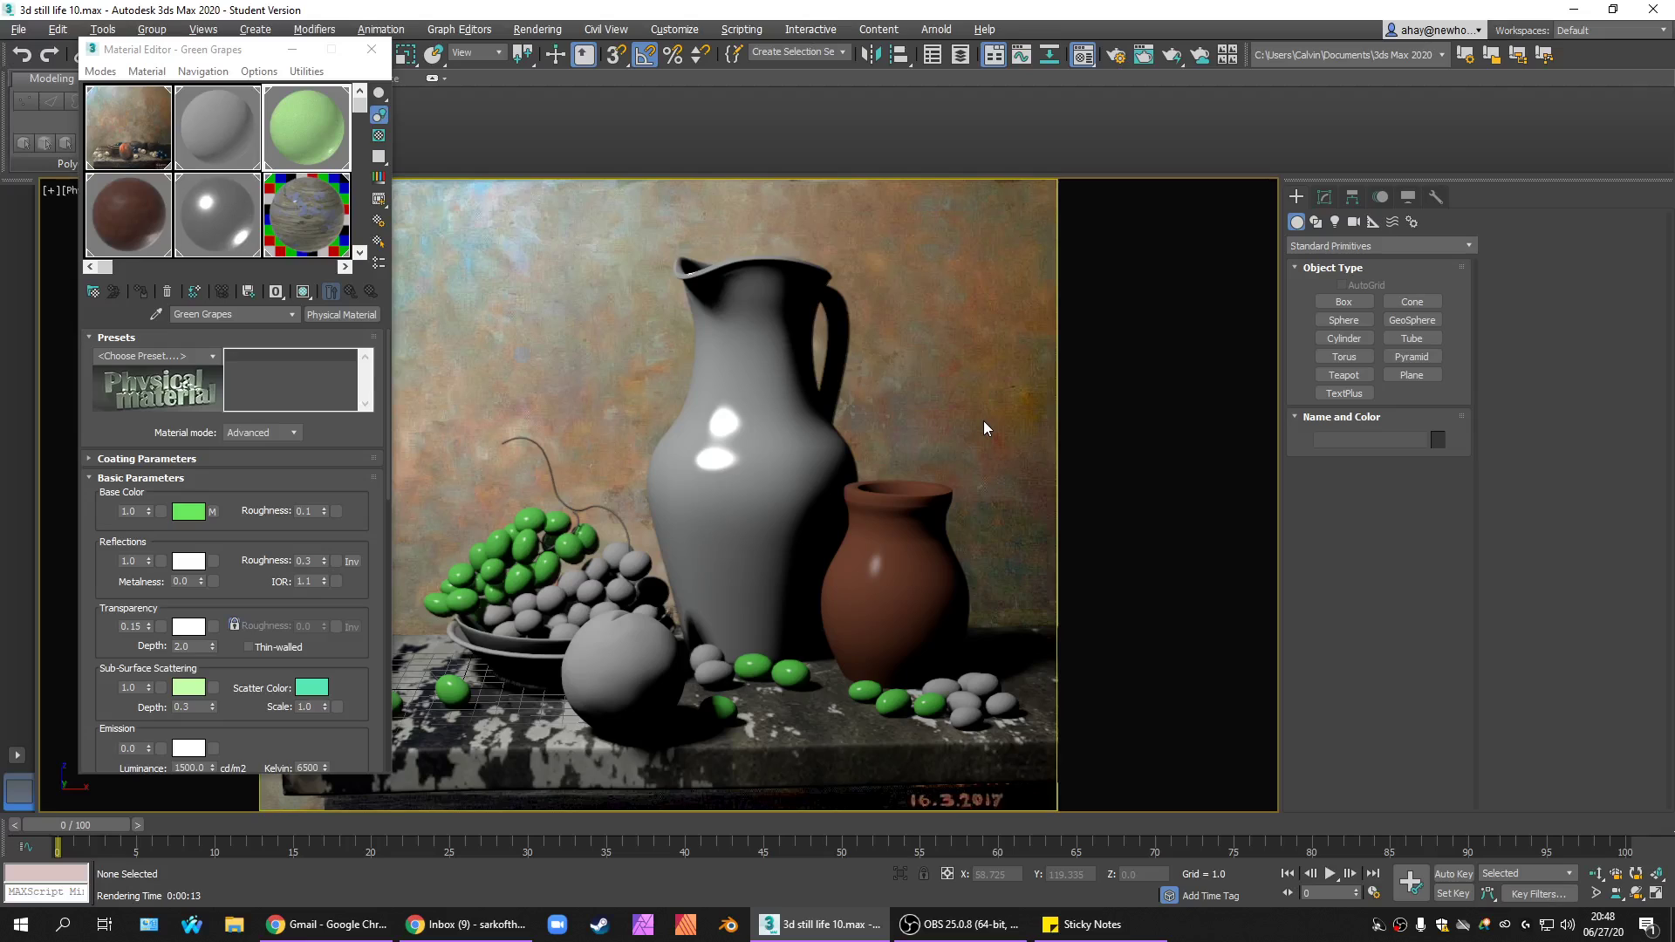
key("shift+q")
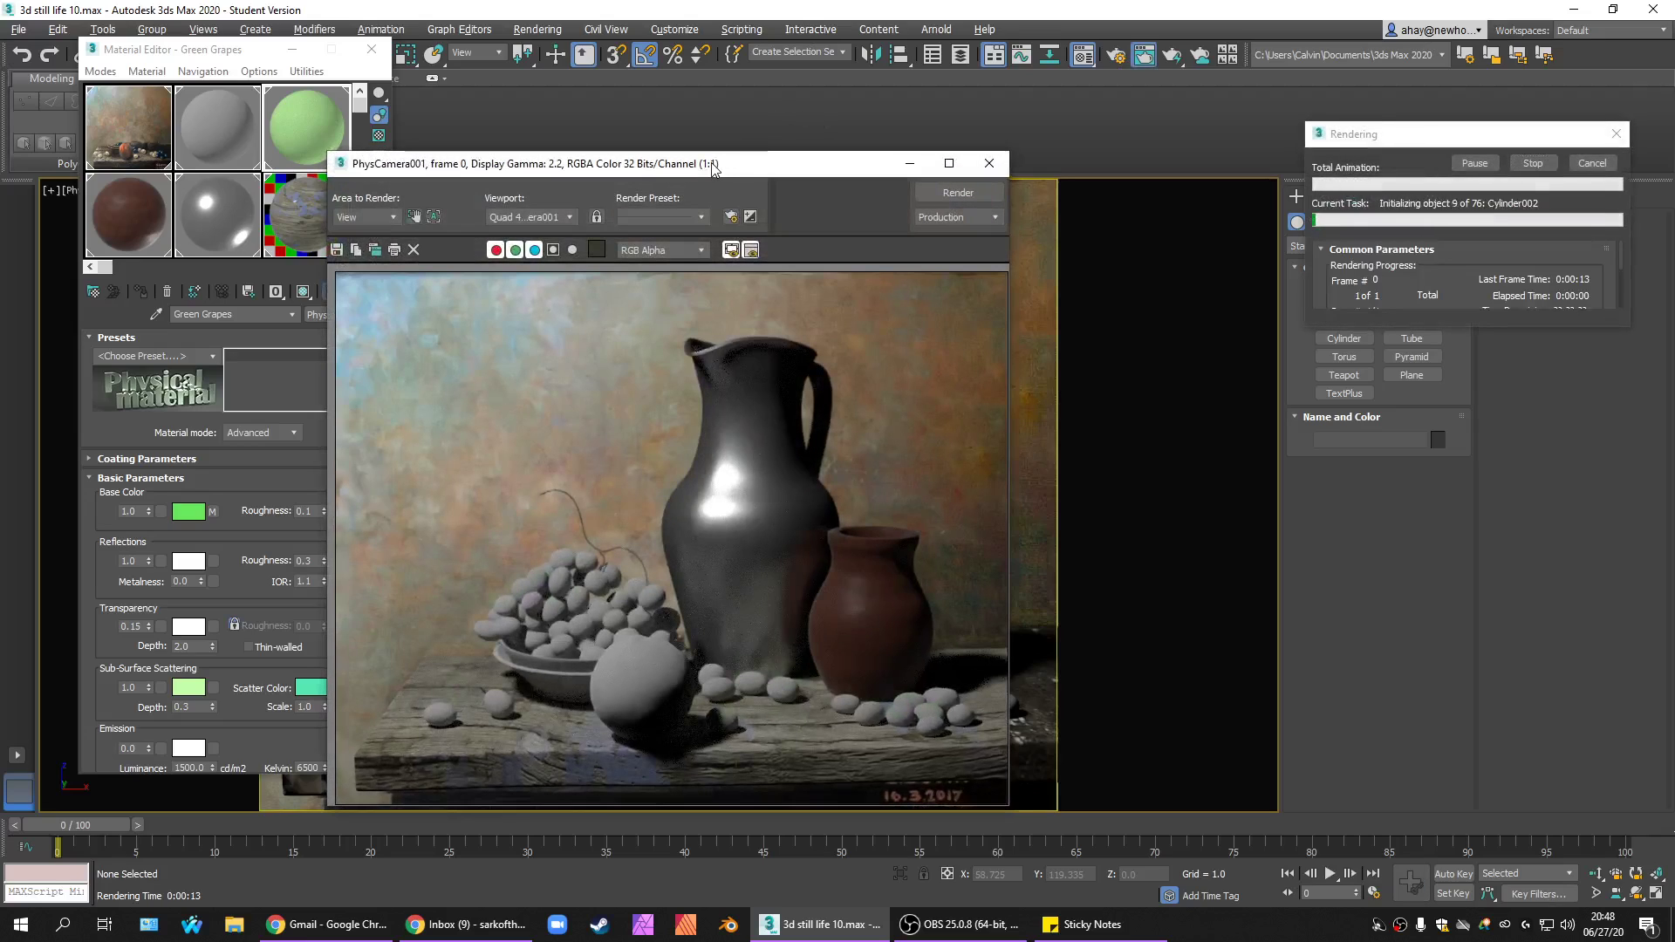
left_click_drag(714, 167, 829, 109)
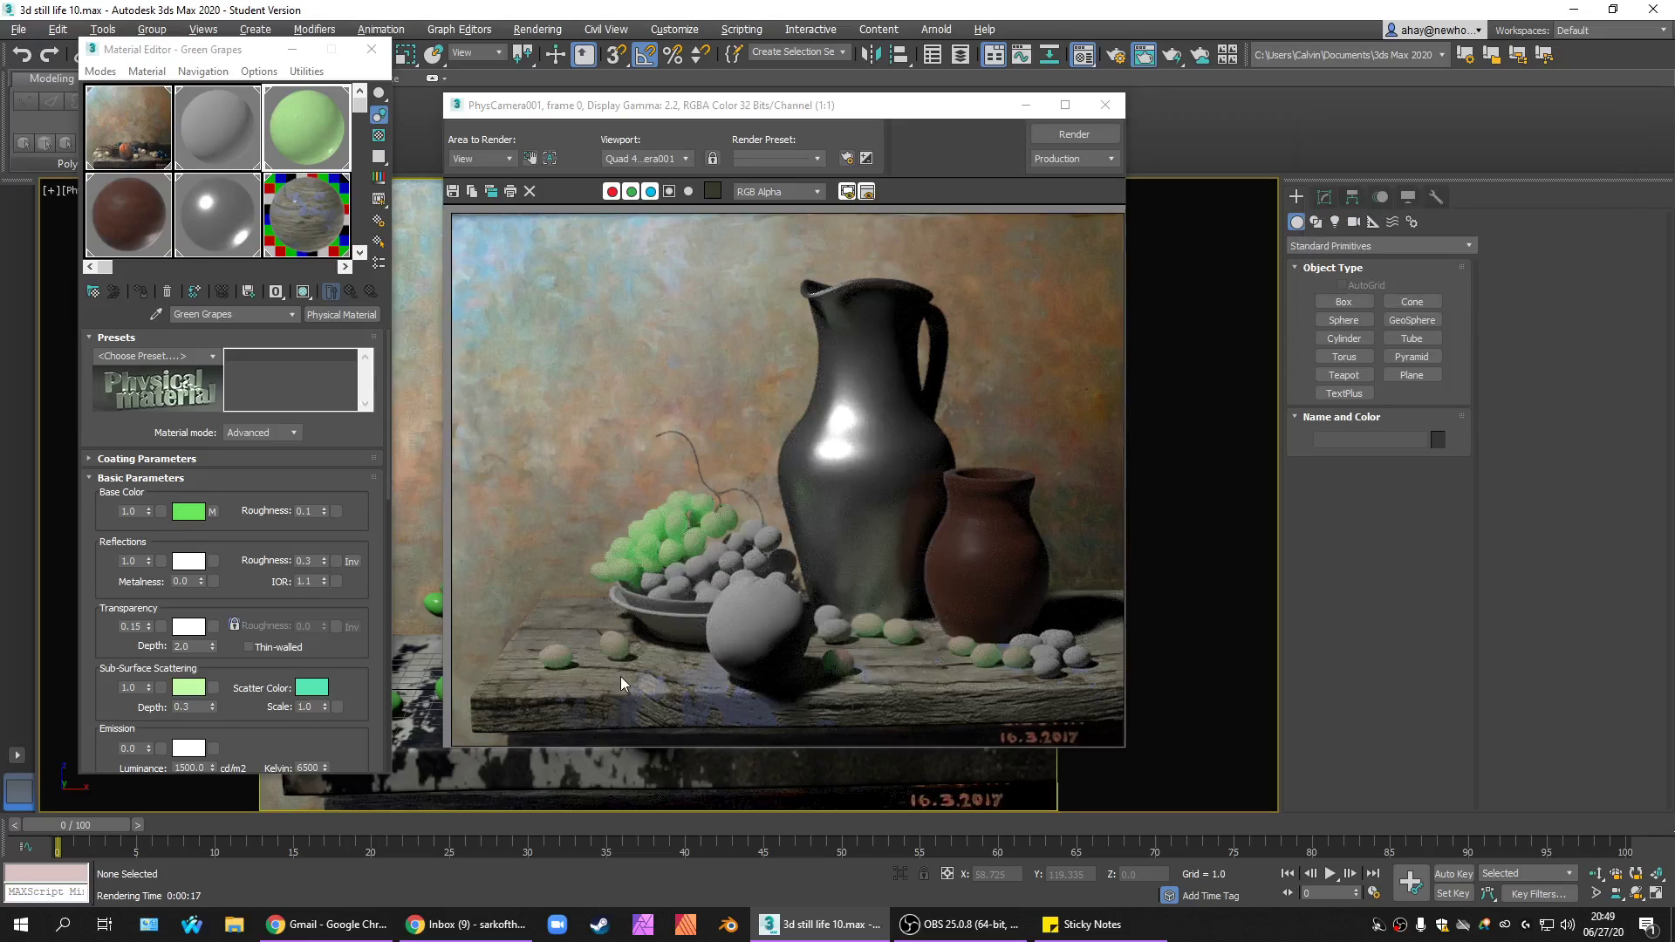
Zoom in and out on the render to inspect the translucent grapes.
scroll(637, 595, "up", 5)
scroll(637, 604, "down", 5)
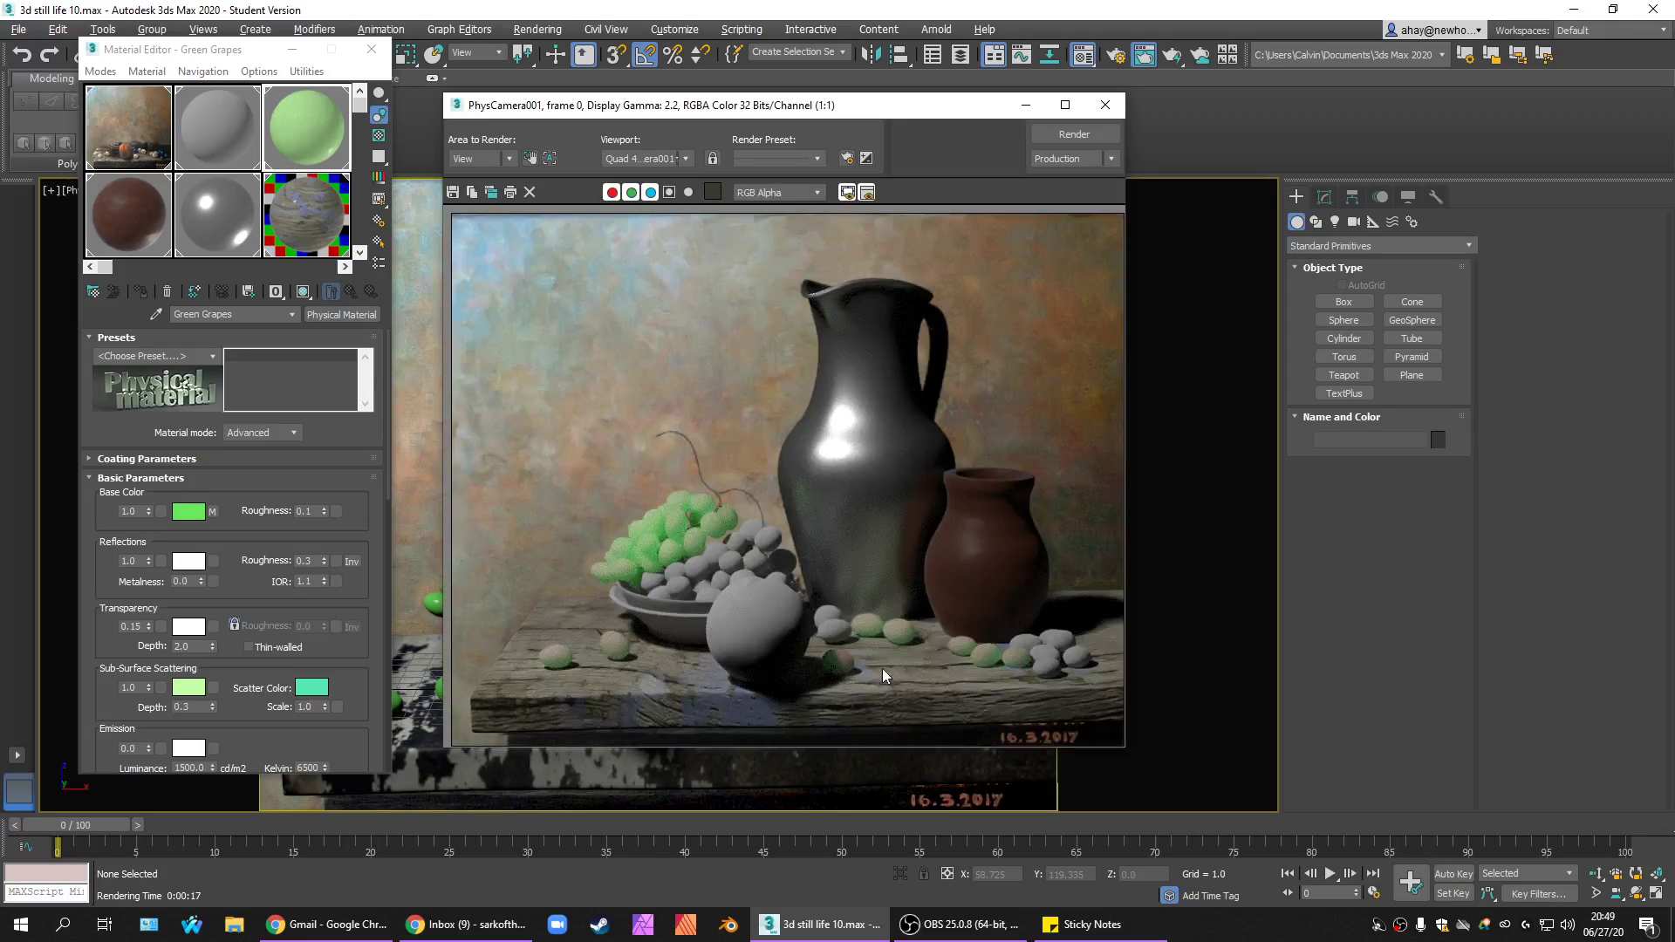
scroll(654, 548, "up", 2)
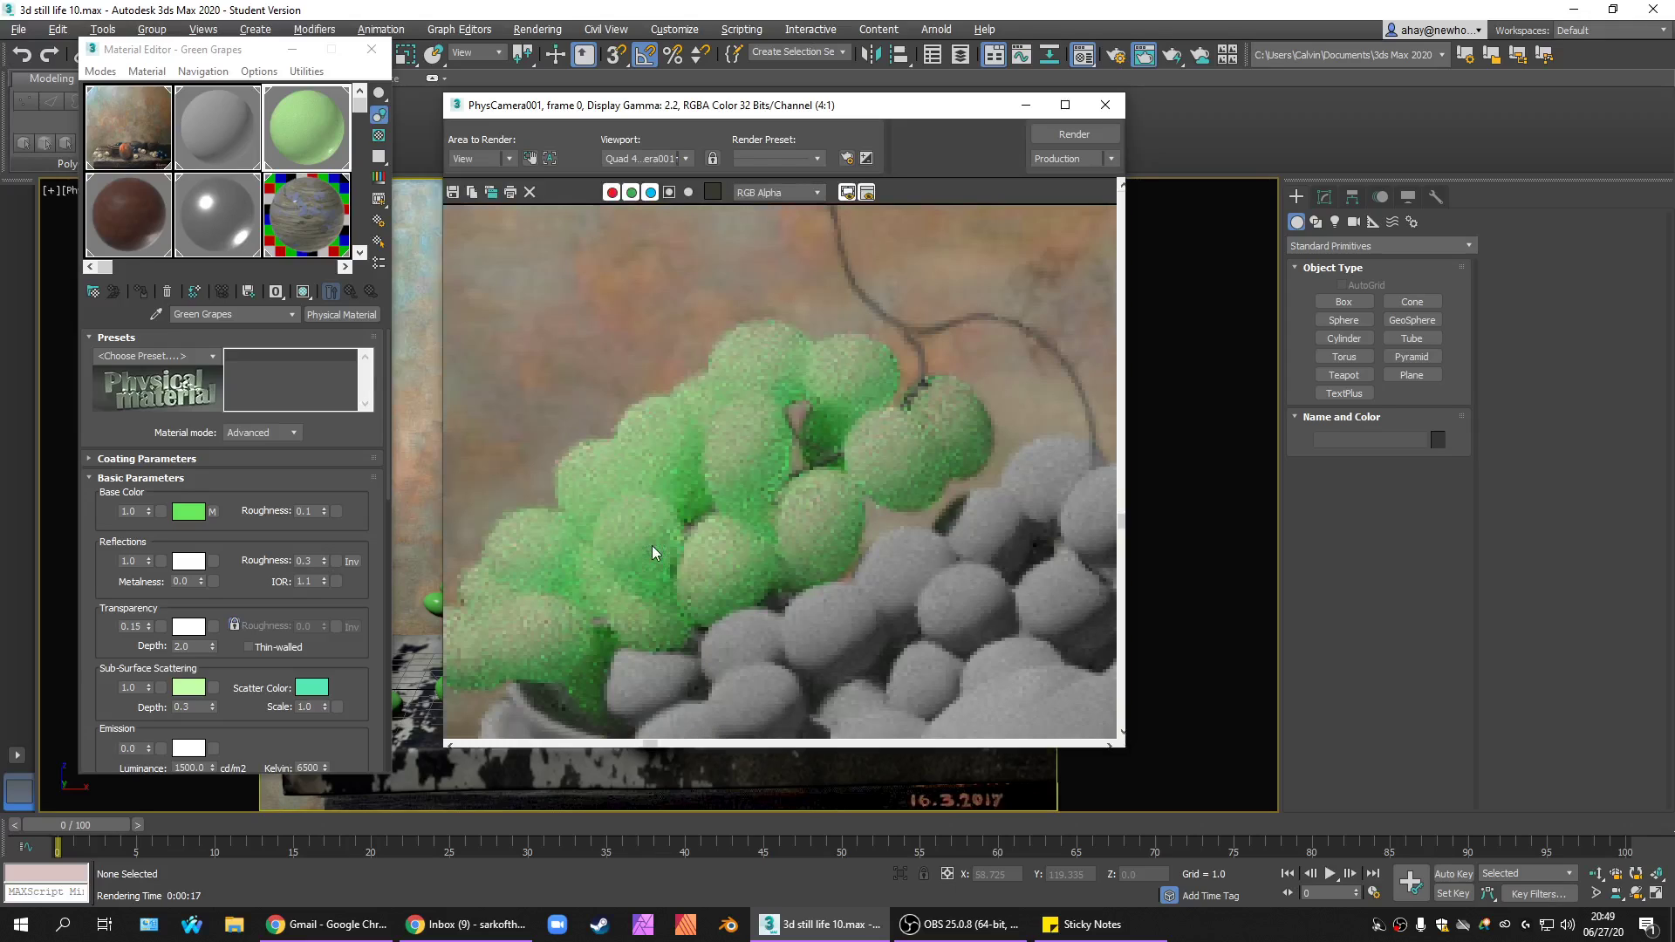
scroll(687, 547, "down", 2)
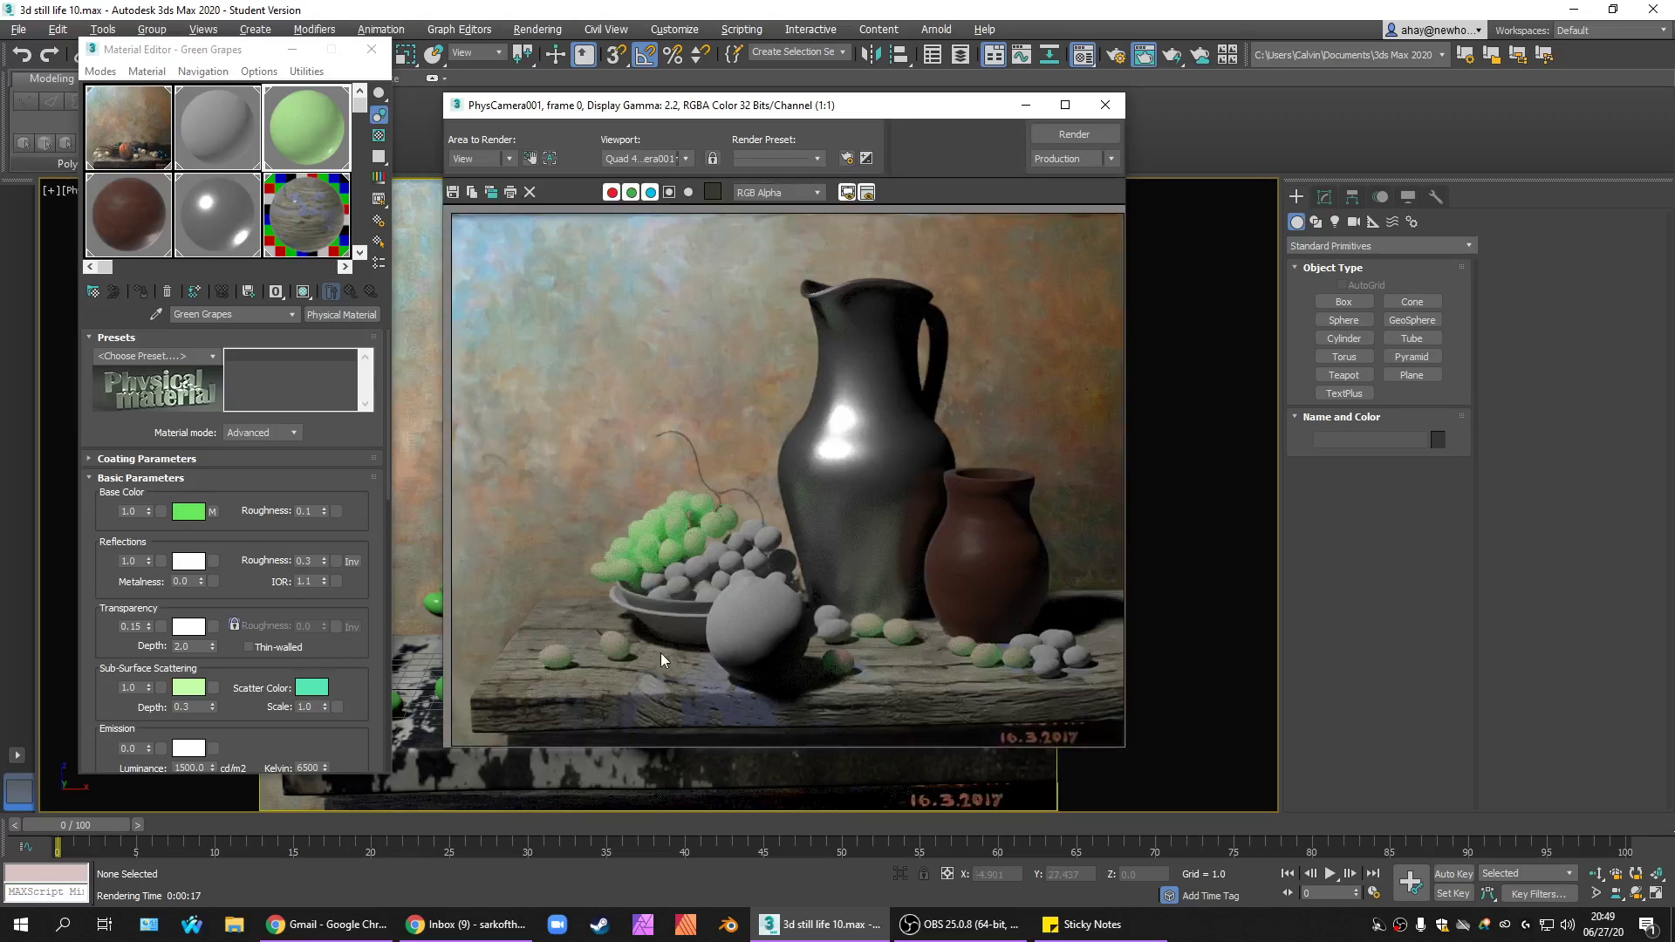
scroll(536, 694, "up", 2)
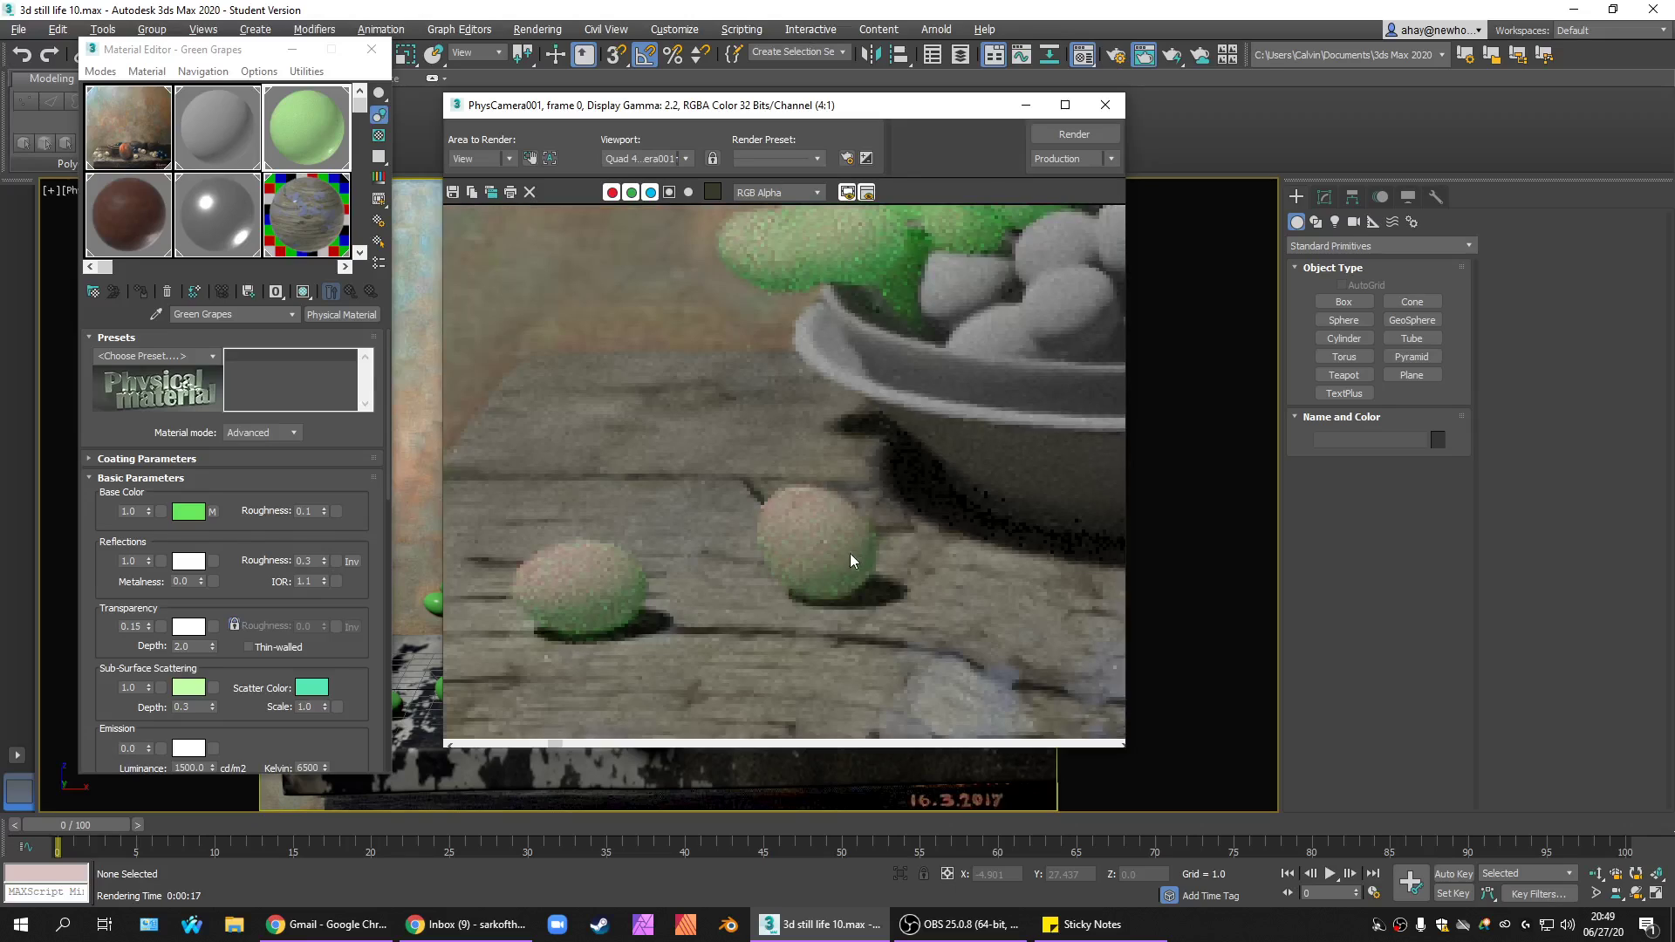
scroll(815, 594, "down", 2)
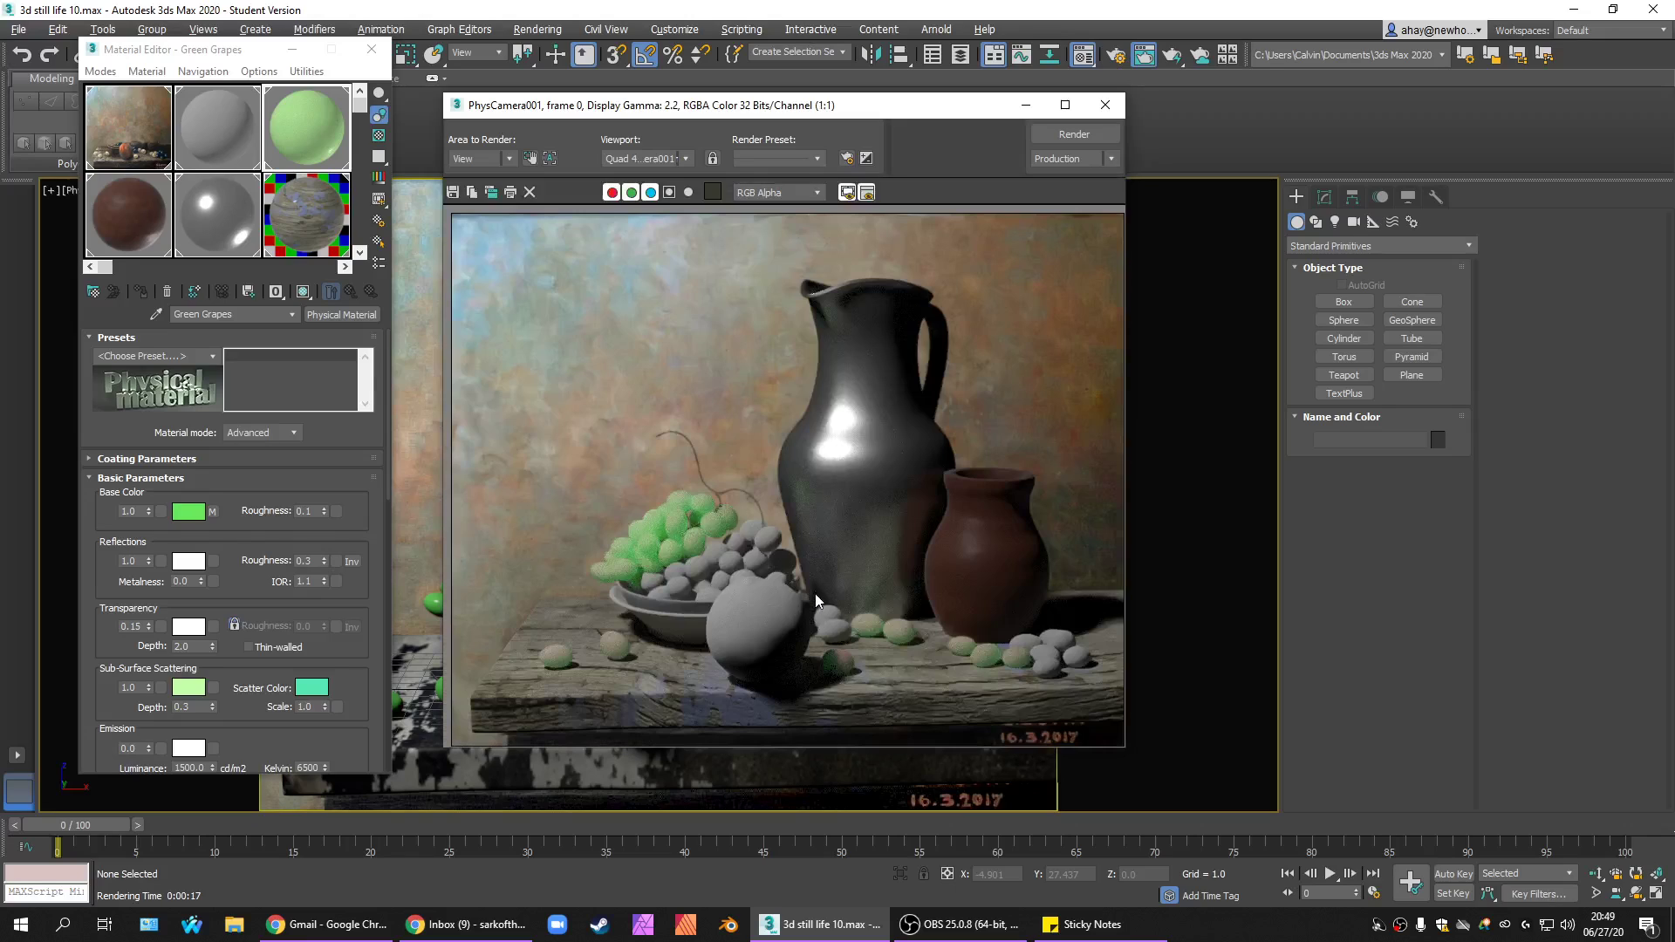
Increase the saturation of the swirl map's base colour green.
left_click(212, 513)
left_click(160, 572)
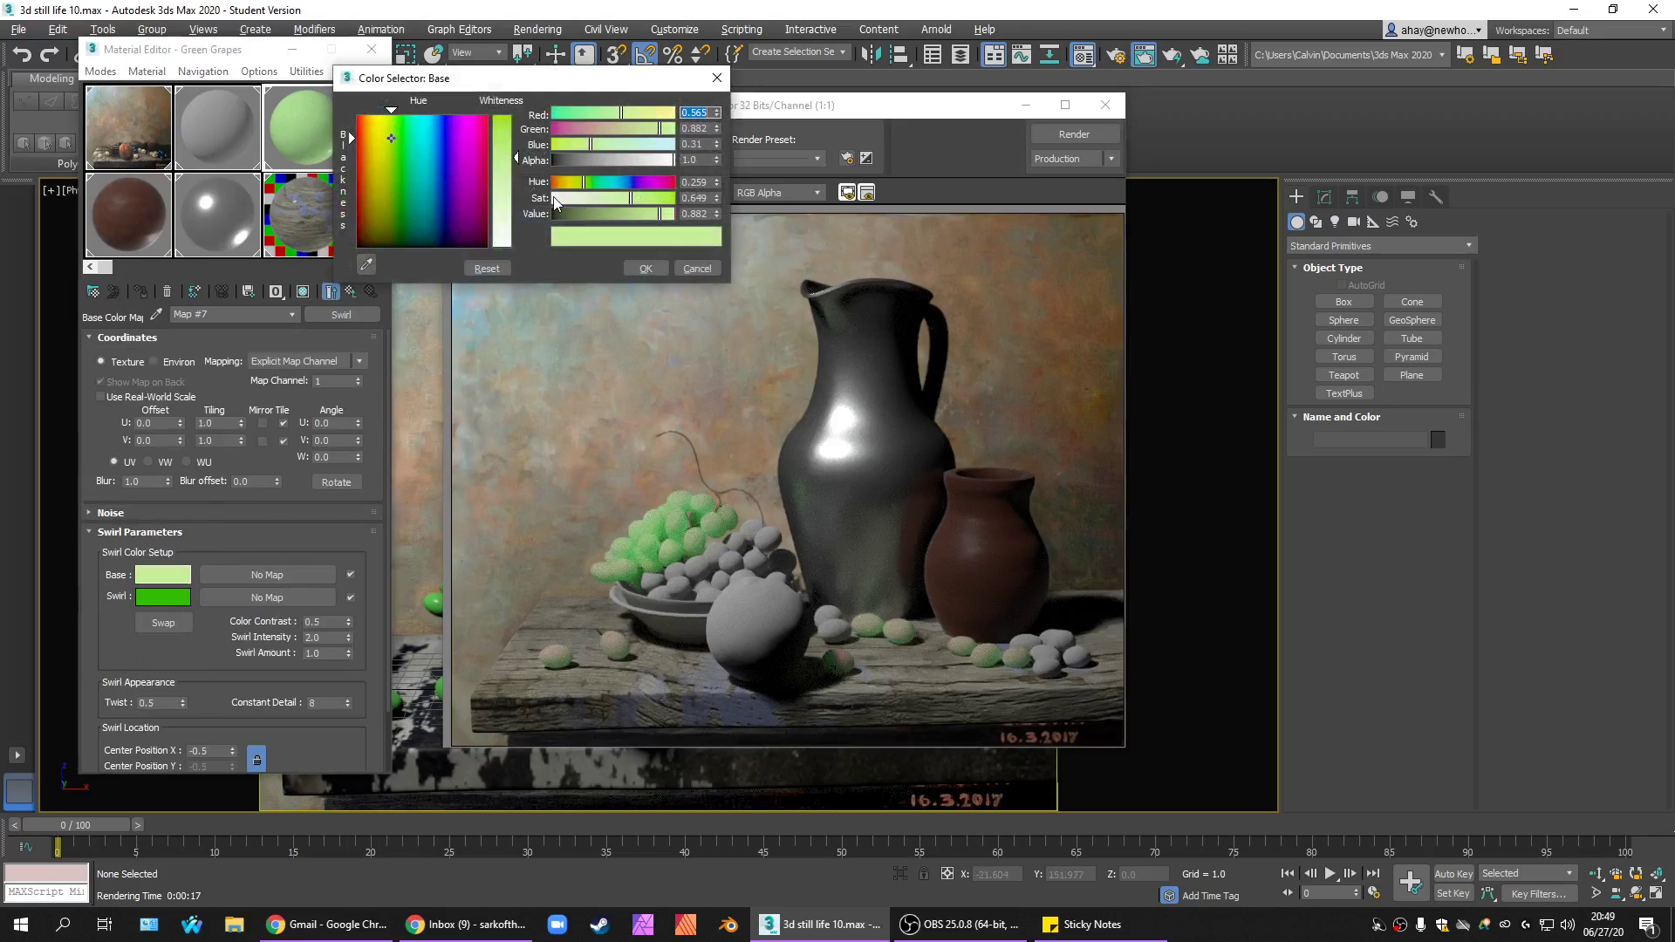
left_click(637, 200)
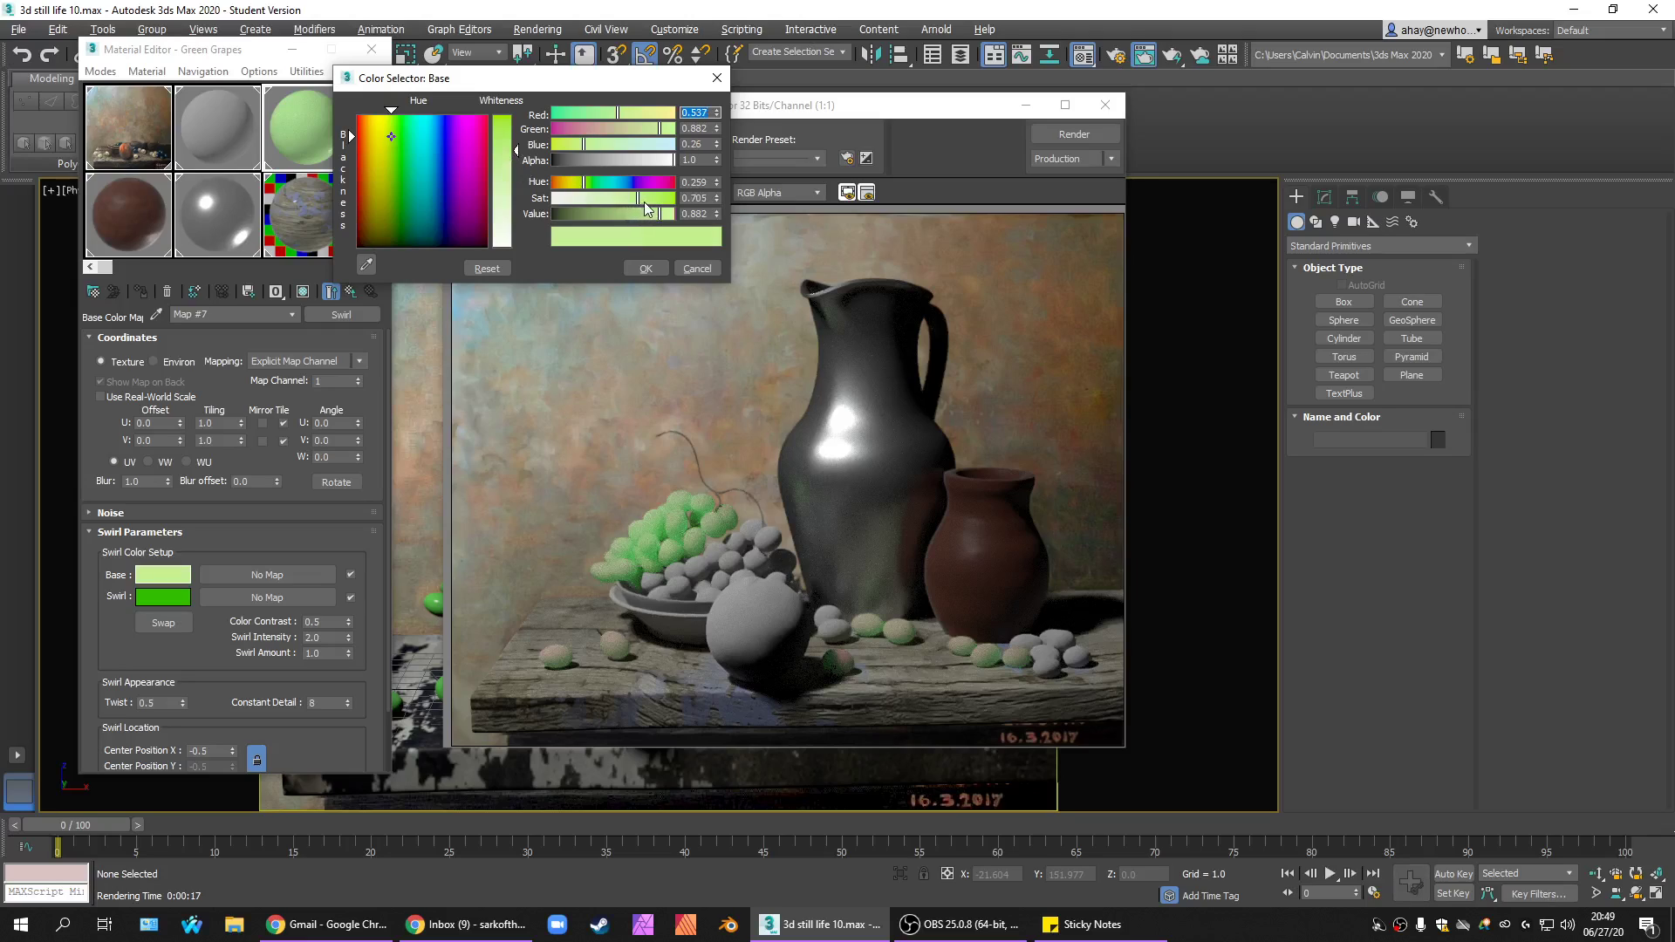
left_click(649, 202)
left_click(650, 200)
left_click(651, 268)
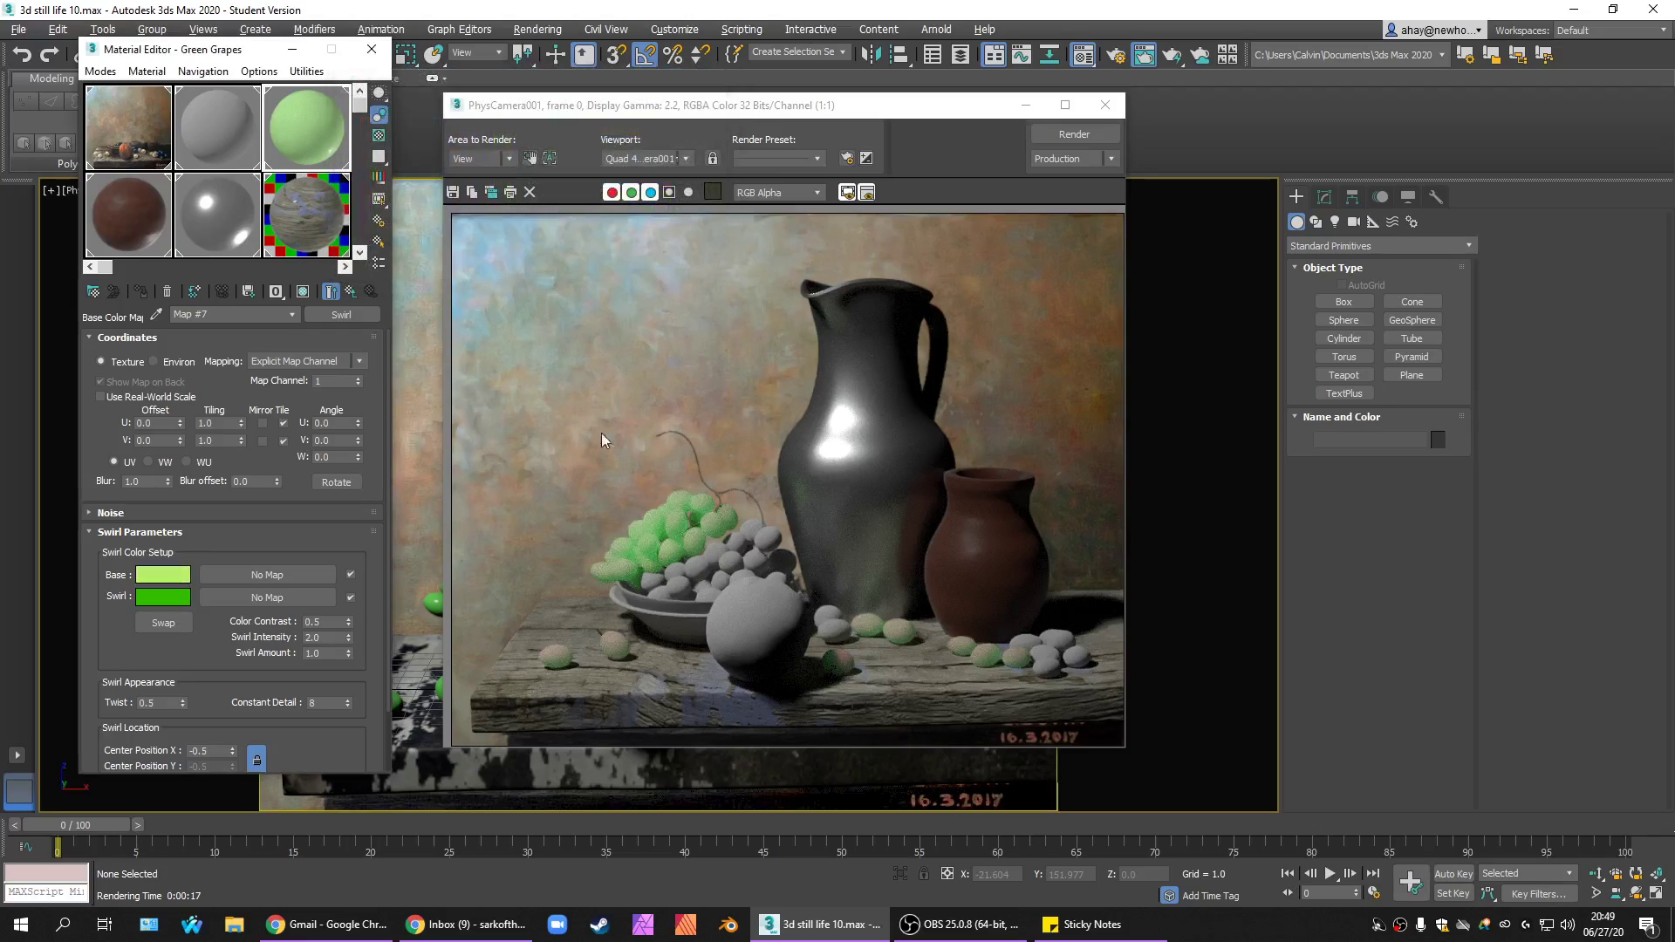
Set the grapes' subsurface weight to 0.85 and re-render, closing the old render.
left_click(289, 314)
left_click(279, 341)
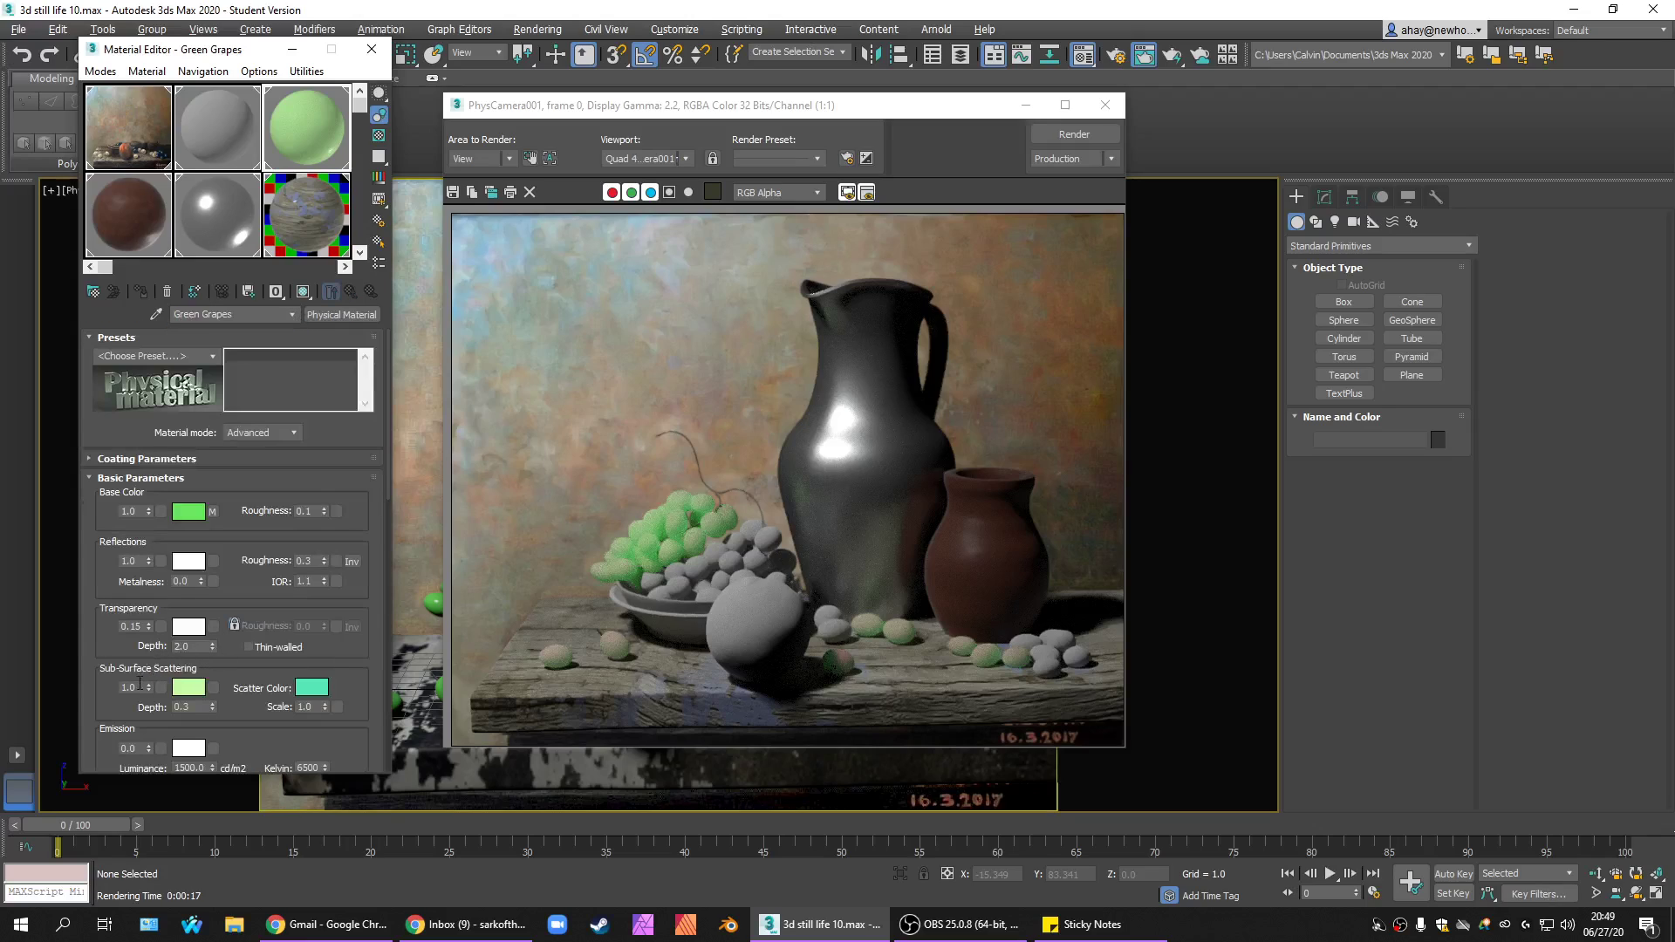
double_click(139, 685)
type("0.85")
key("Return")
left_click(1086, 151)
left_click(1121, 104)
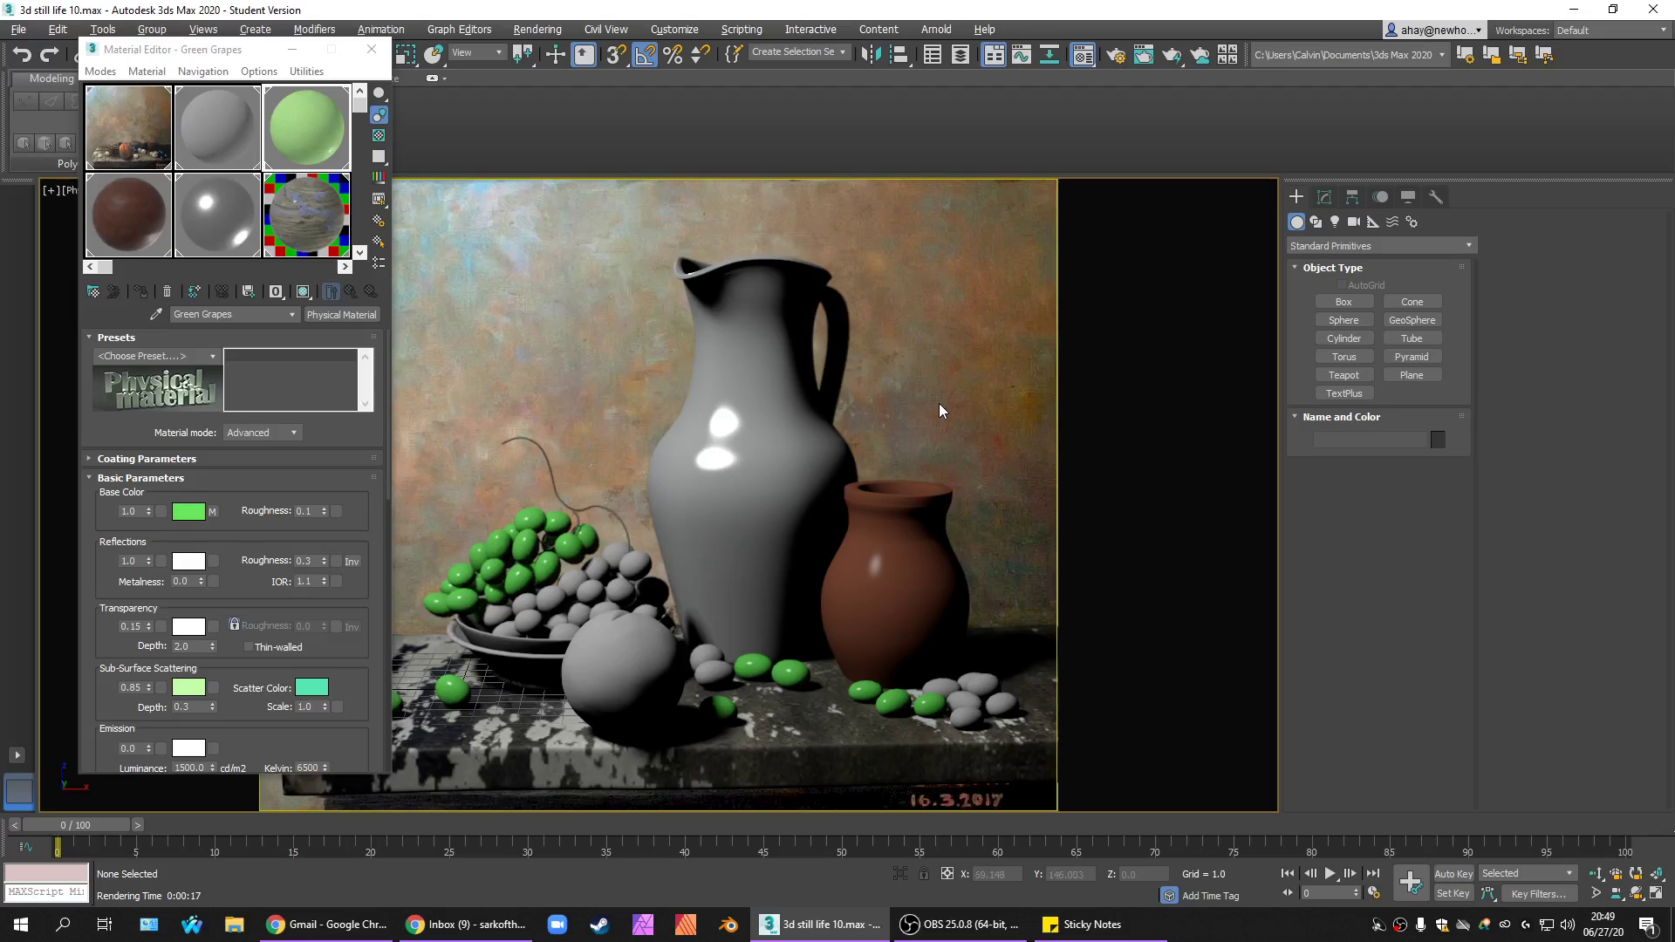
key("shift+q")
Set reflections weight to 0.3 and subsurface weight to 1.0, then render again.
double_click(135, 562)
type("0.3")
key("Return")
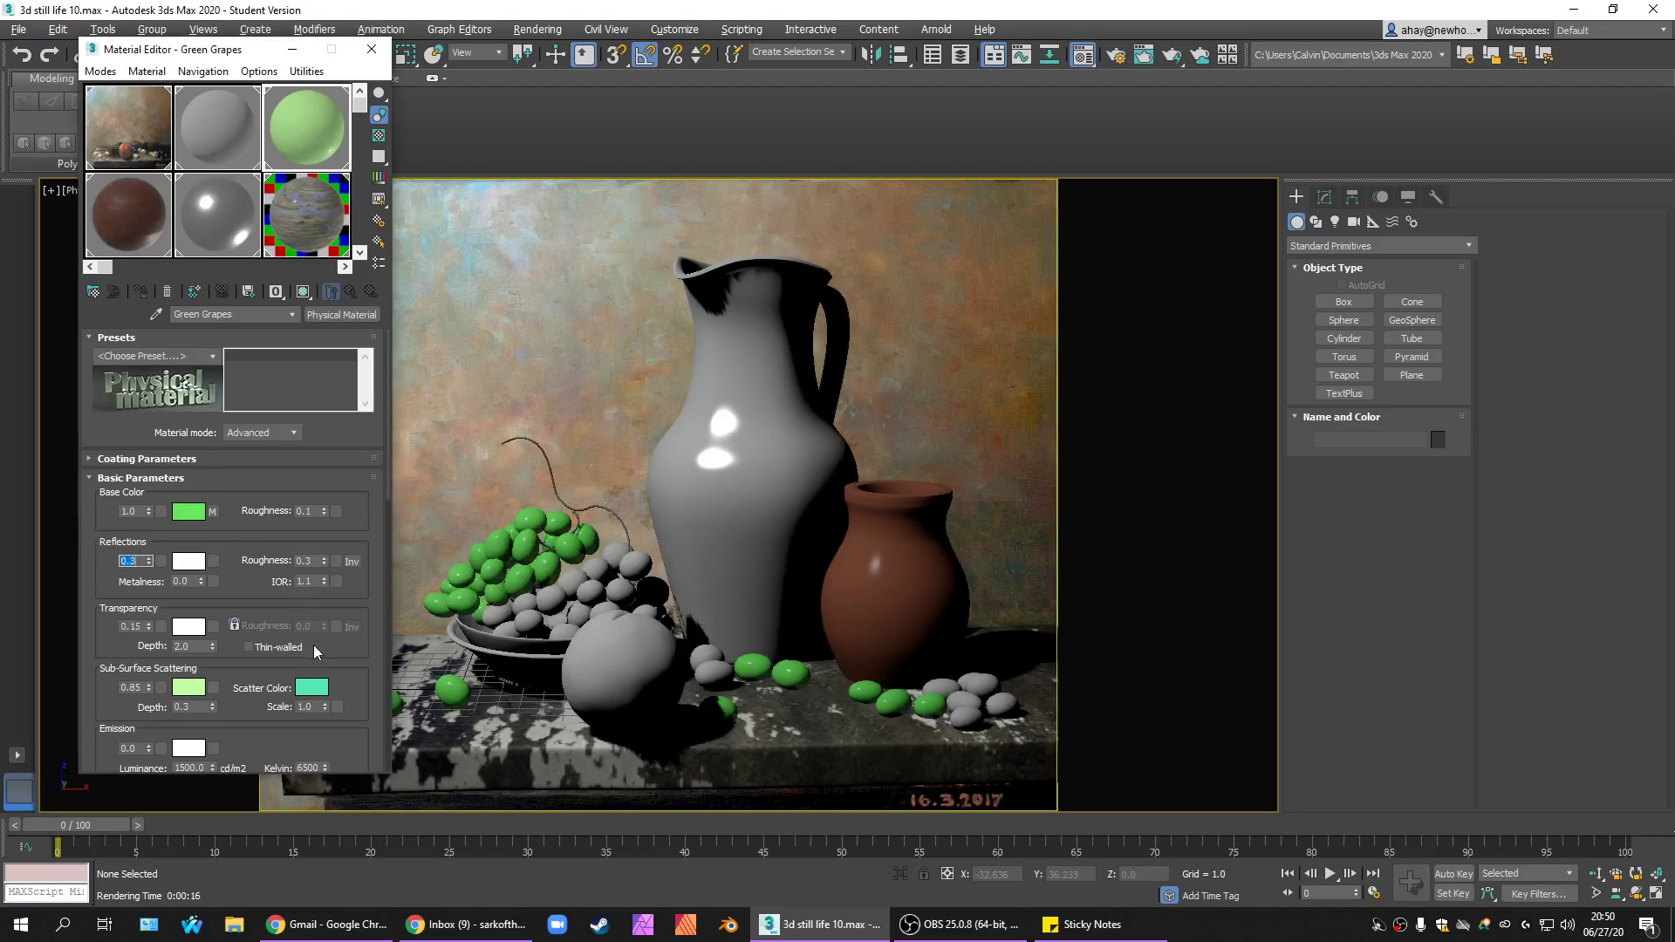
double_click(131, 688)
type("1")
key("Return")
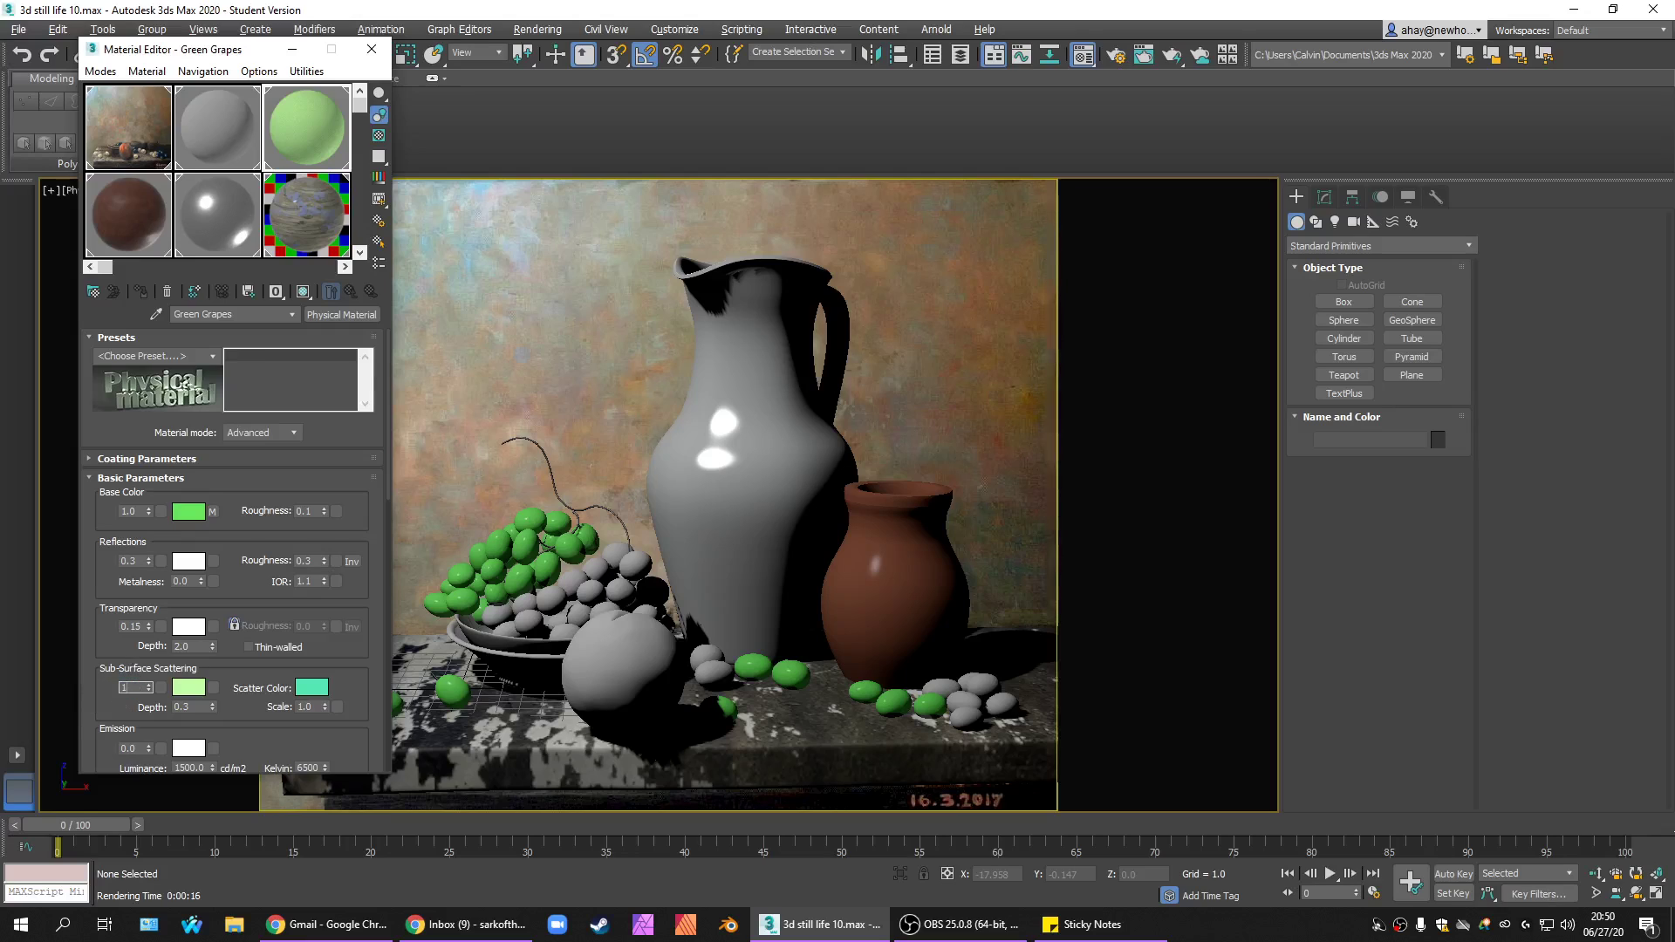
key("shift+q")
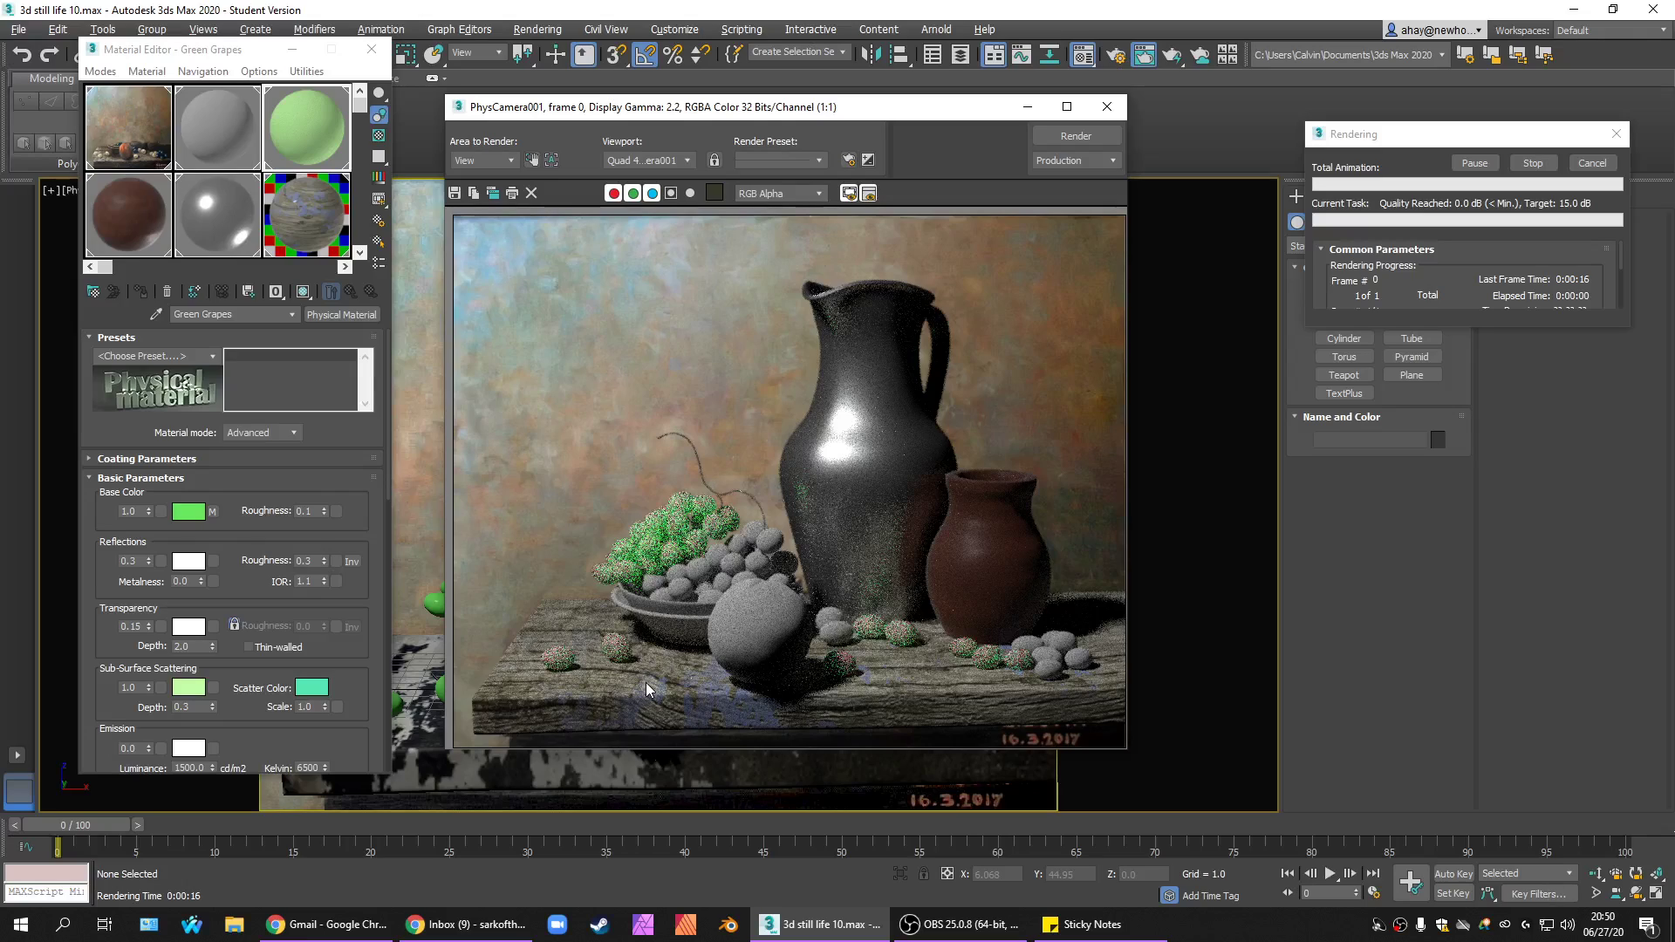
Close the render and set subsurface weight to 0.85 and reflections weight to 0.7.
left_click(1106, 107)
left_click(131, 688)
type("8")
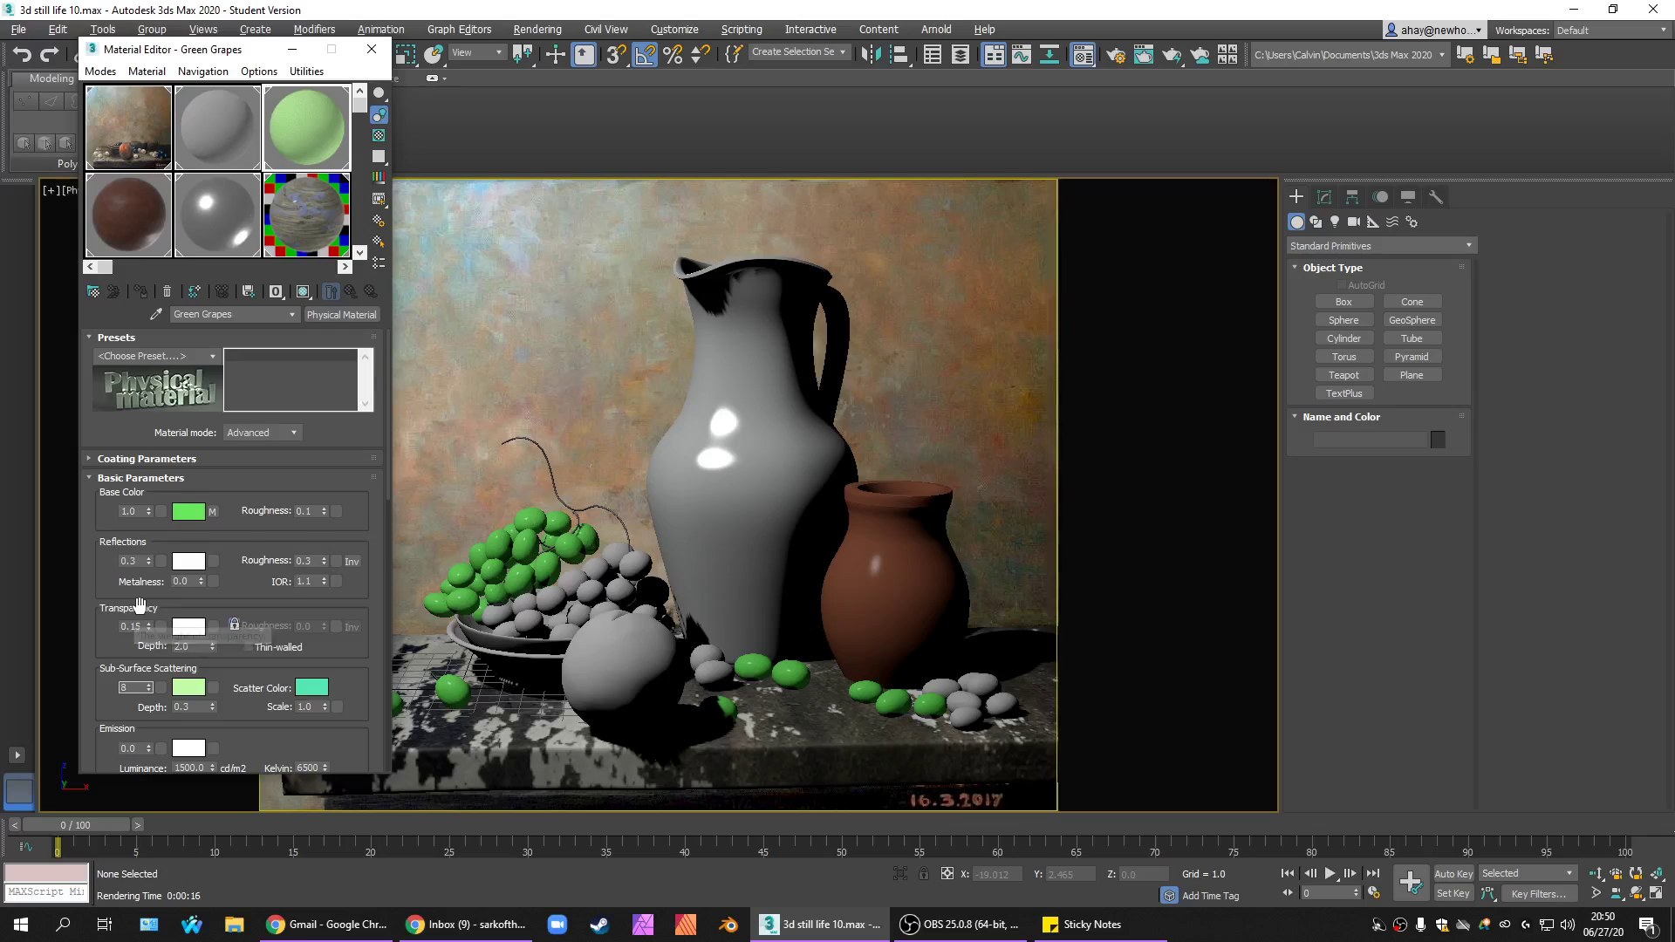
key("BackSpace")
type("0.85")
key("Return")
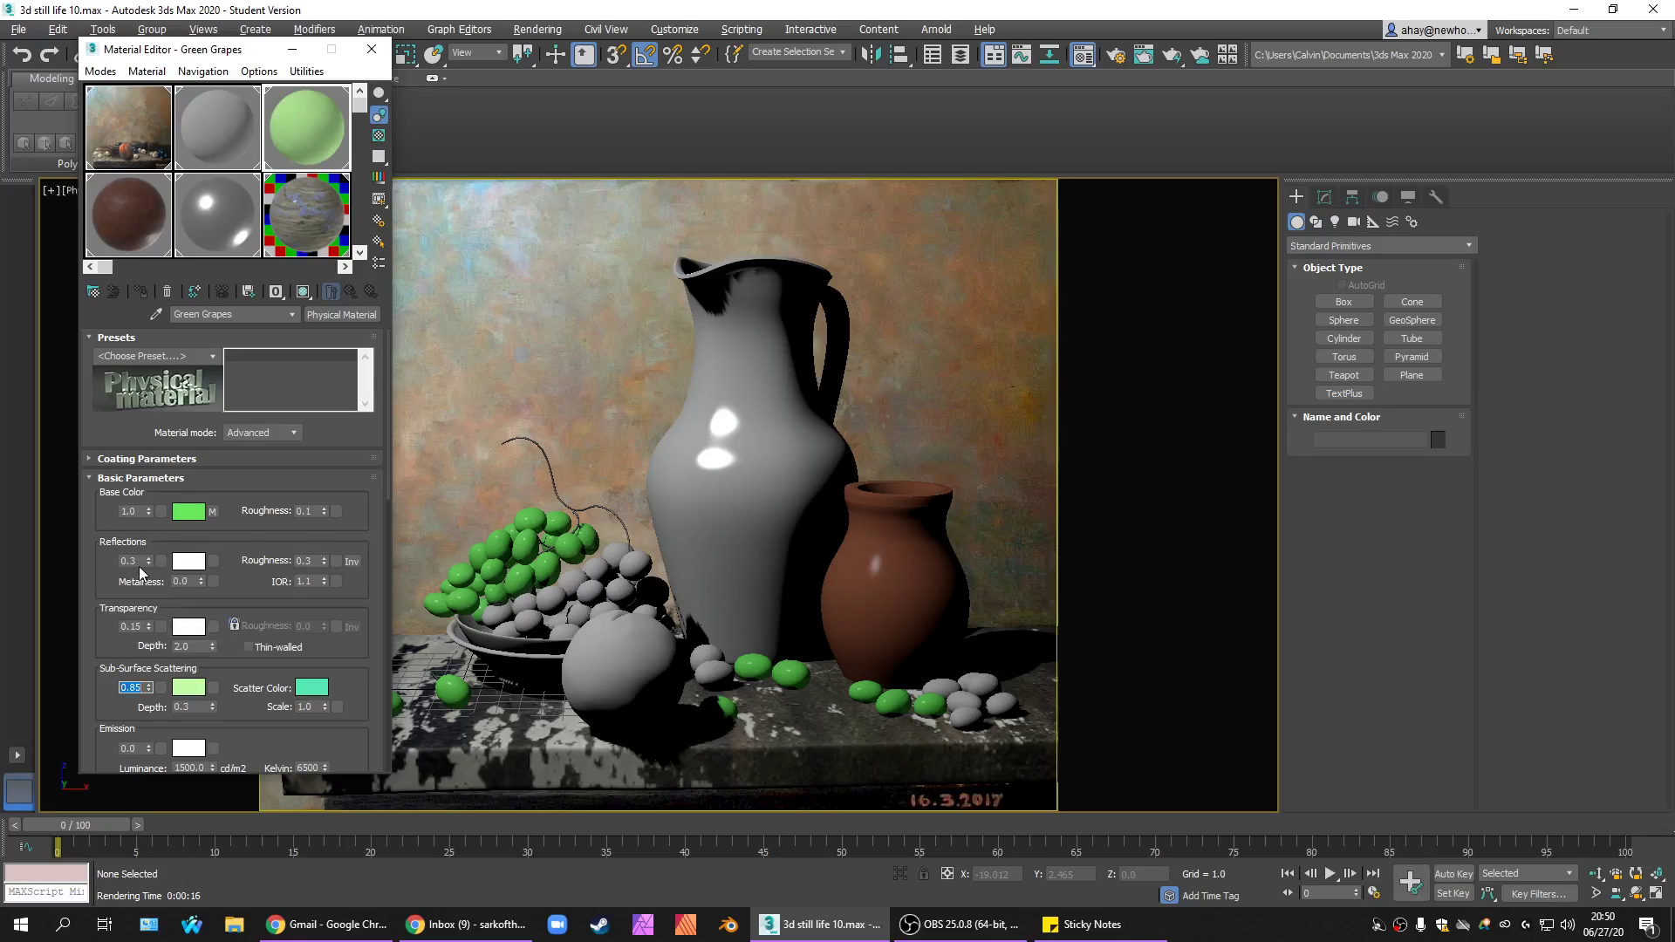
left_click(137, 562)
type("0.7")
key("Return")
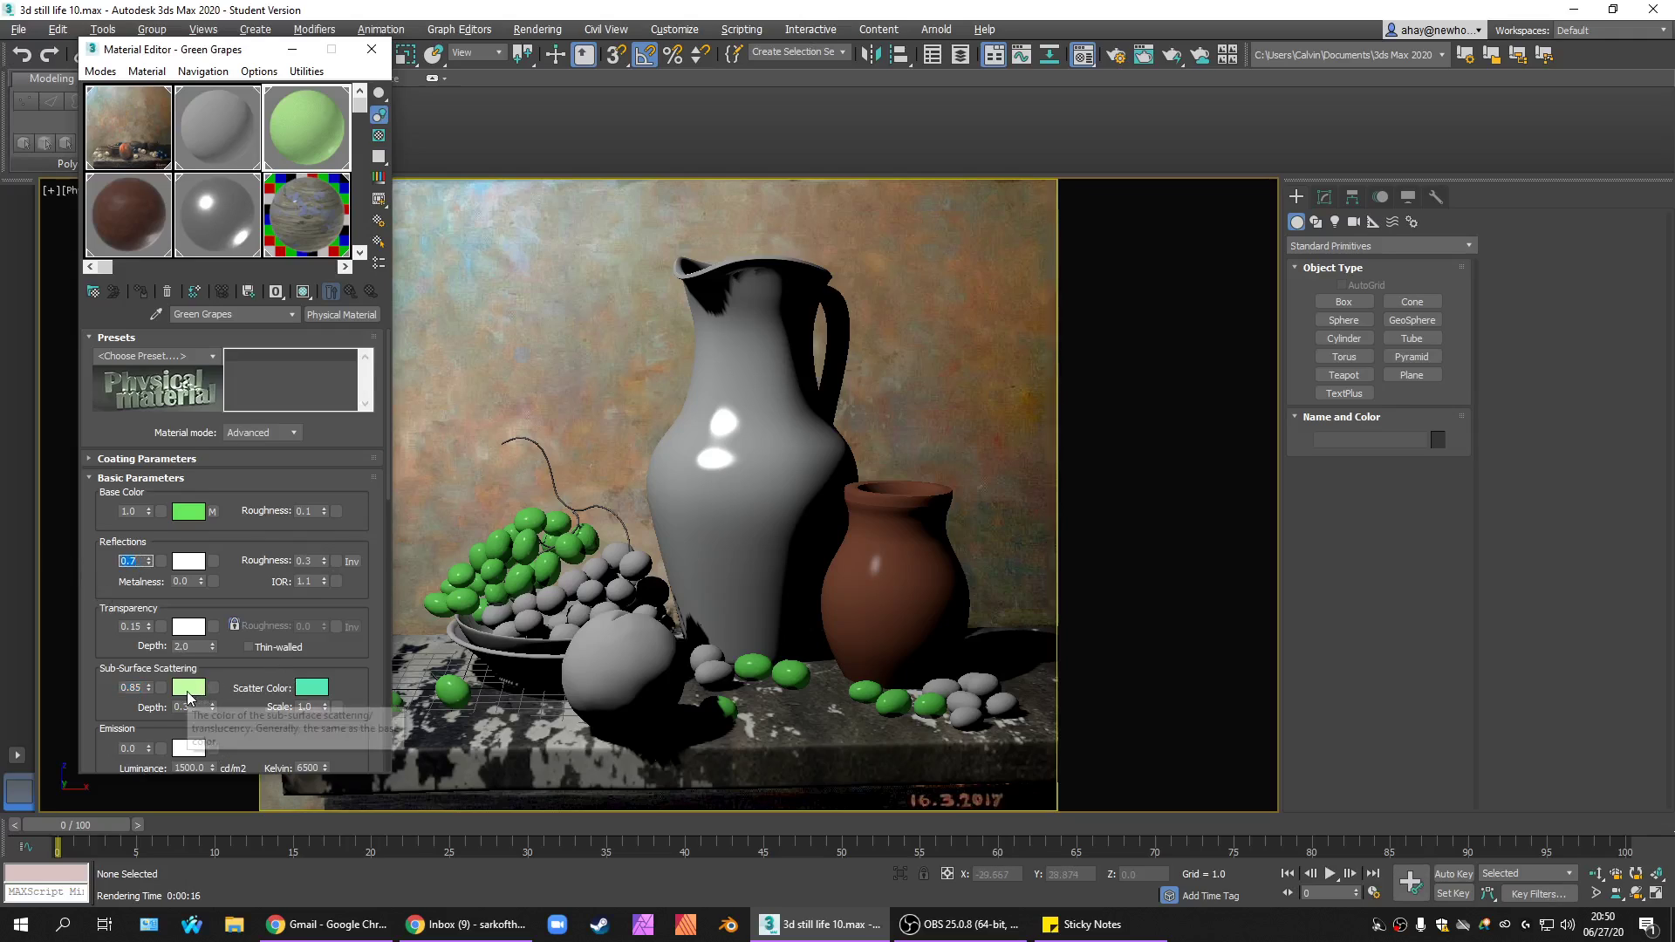
Adjust the subsurface colour to a light, slightly softer green and start a production render.
left_click(188, 691)
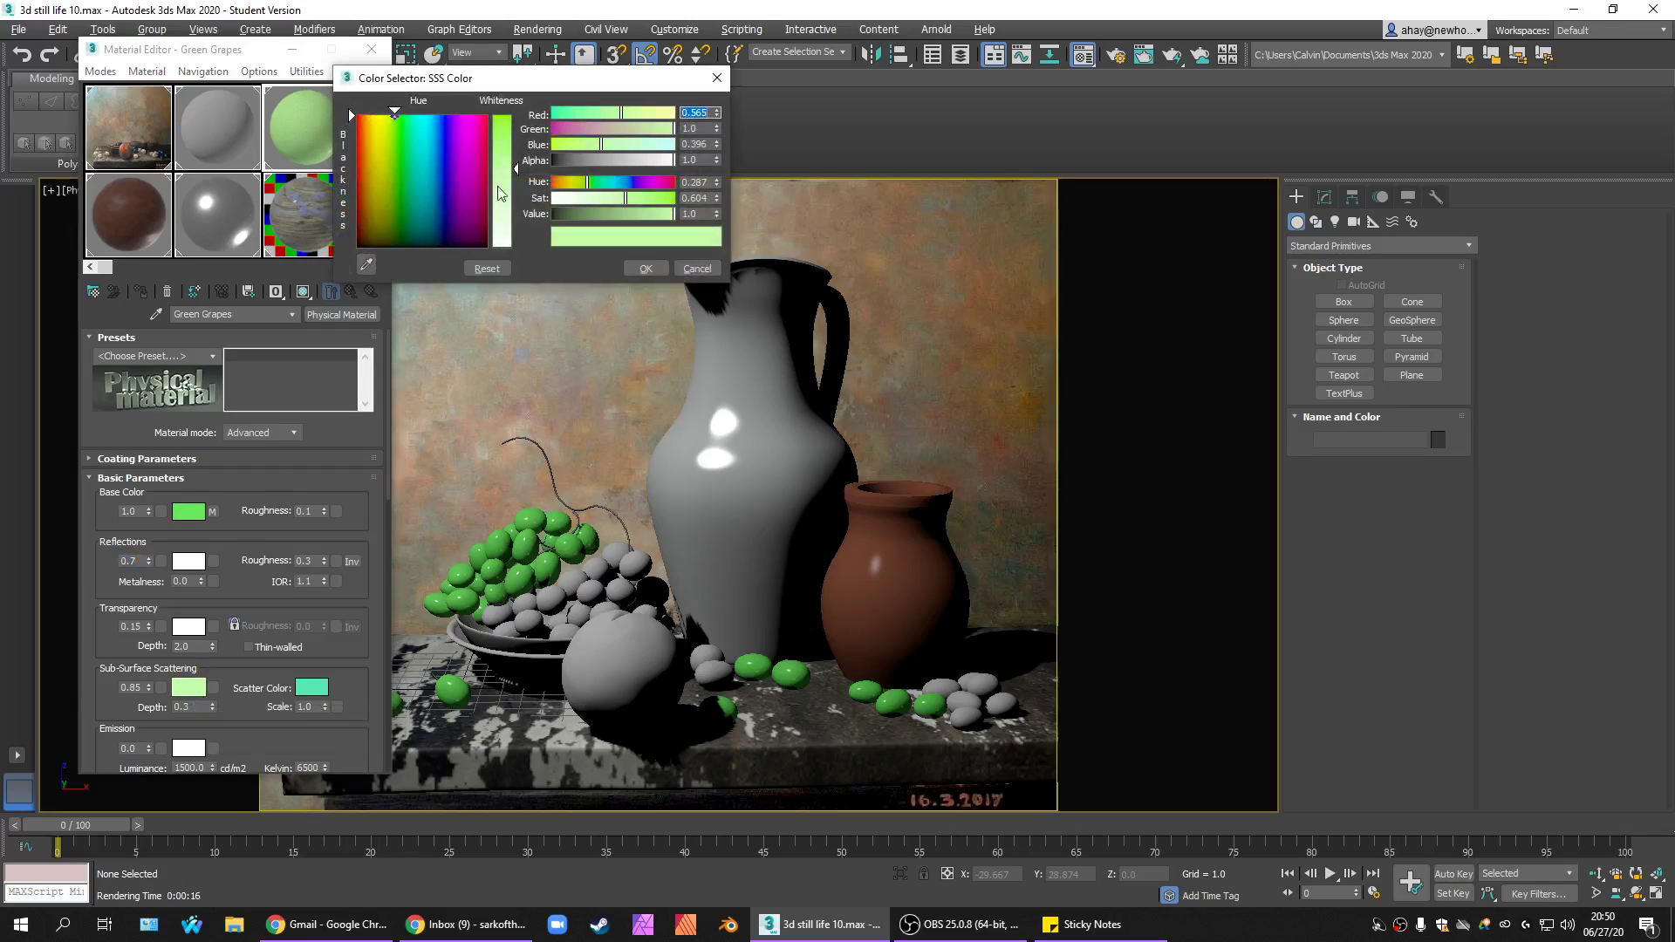
left_click_drag(522, 165, 516, 124)
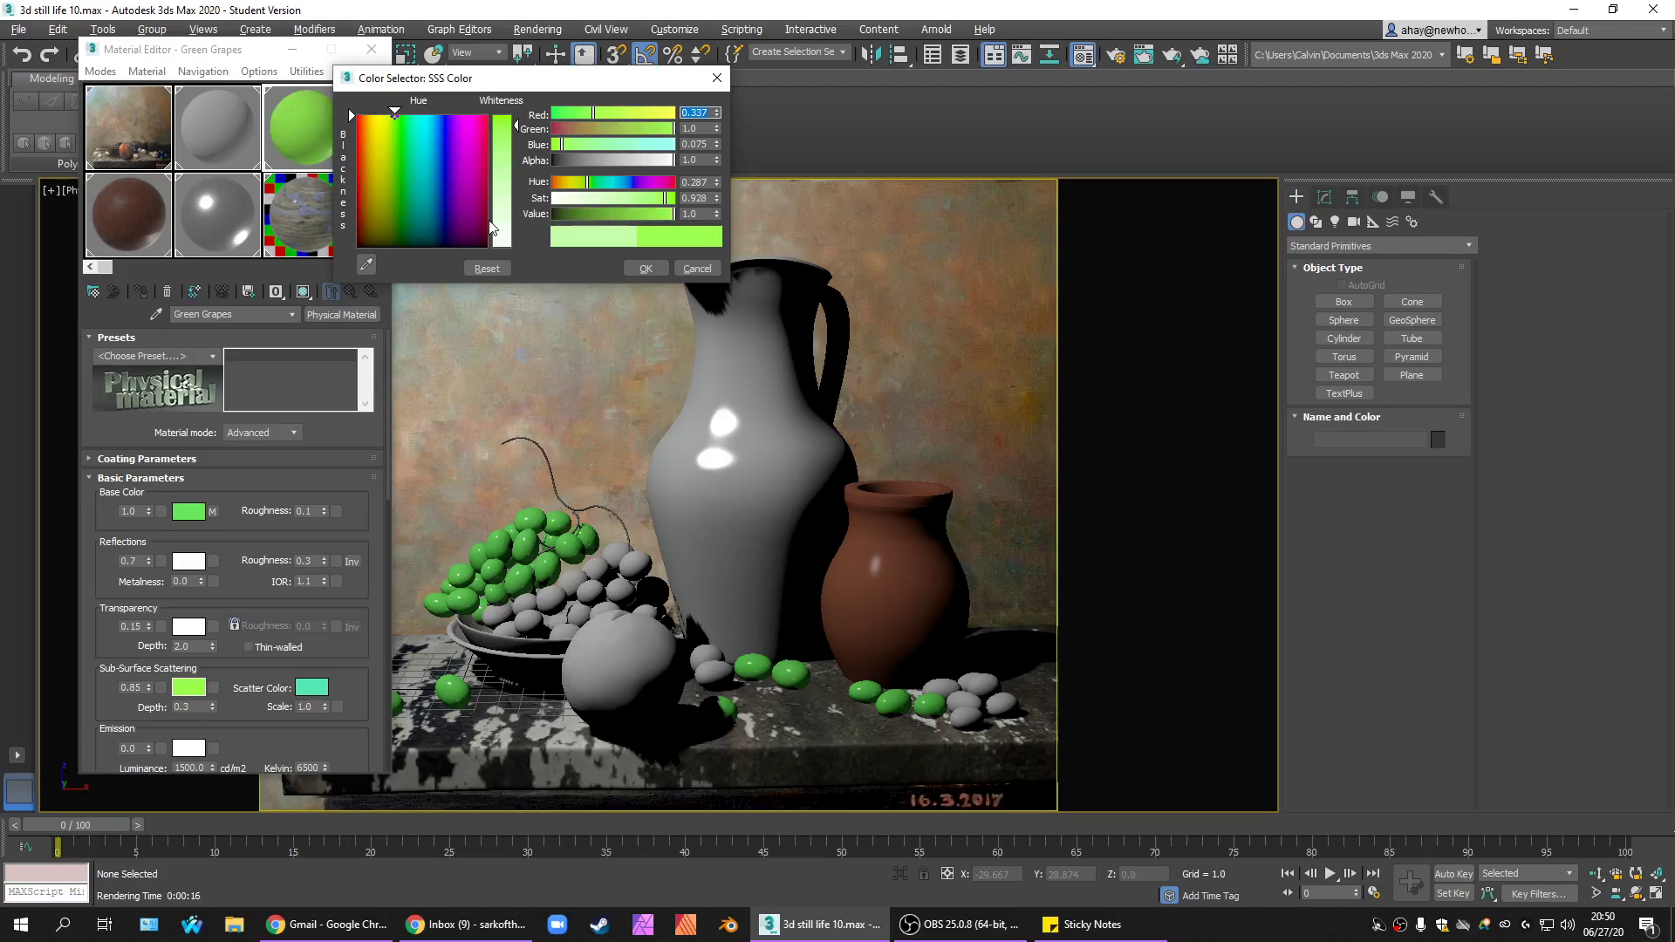
left_click(514, 139)
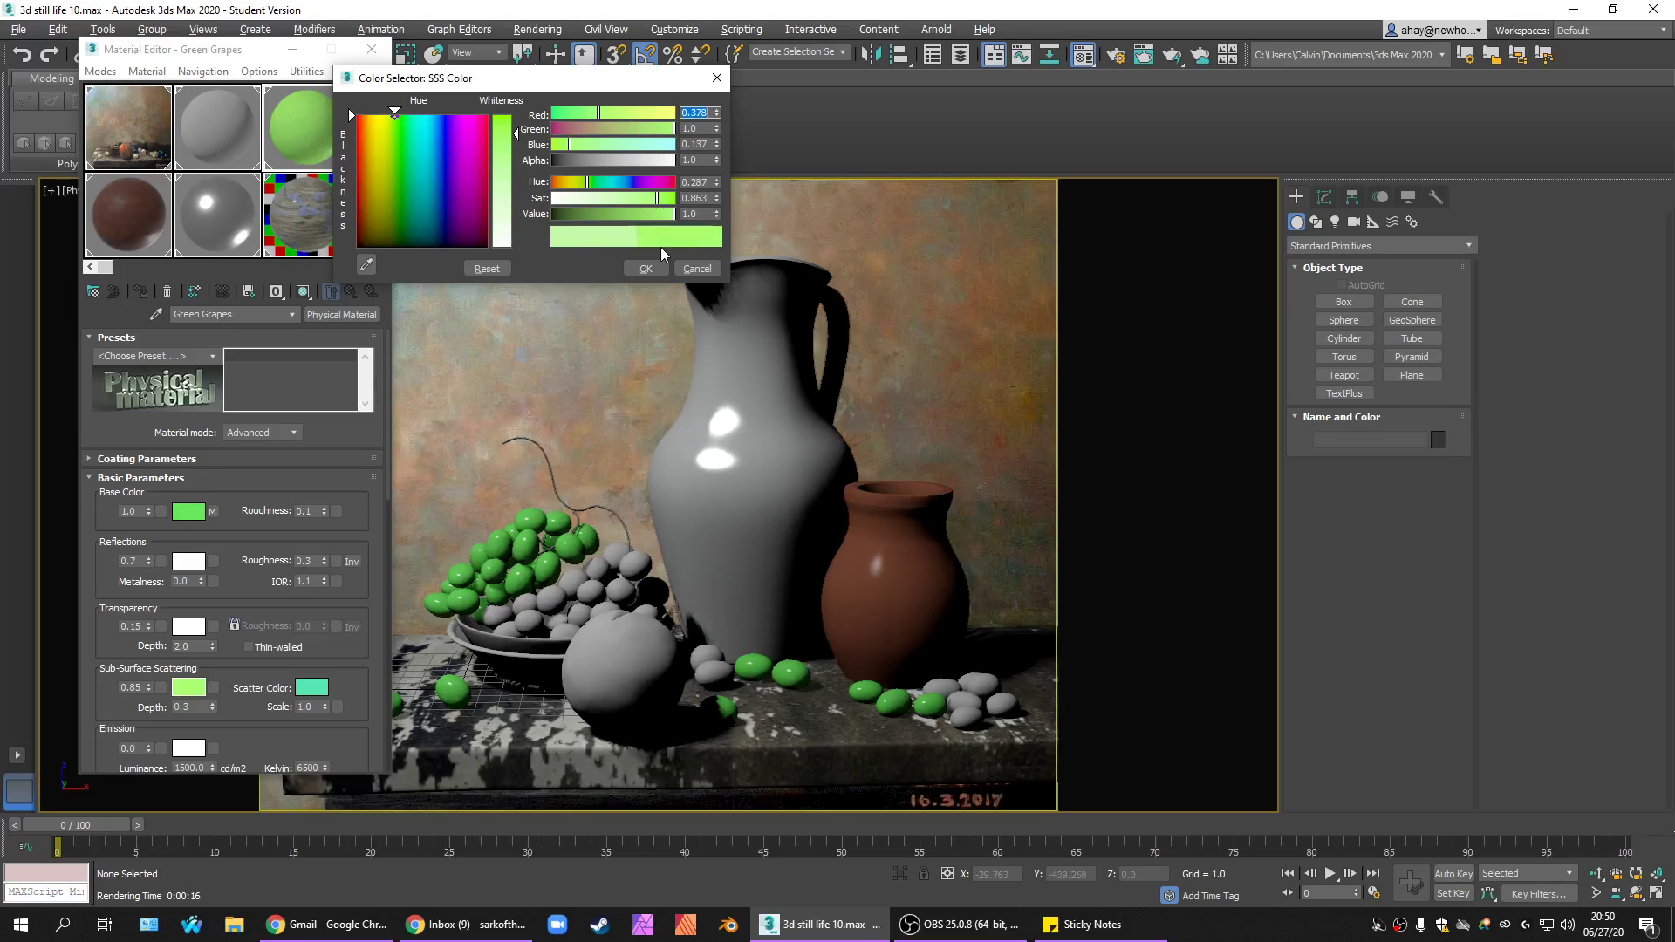
left_click(646, 268)
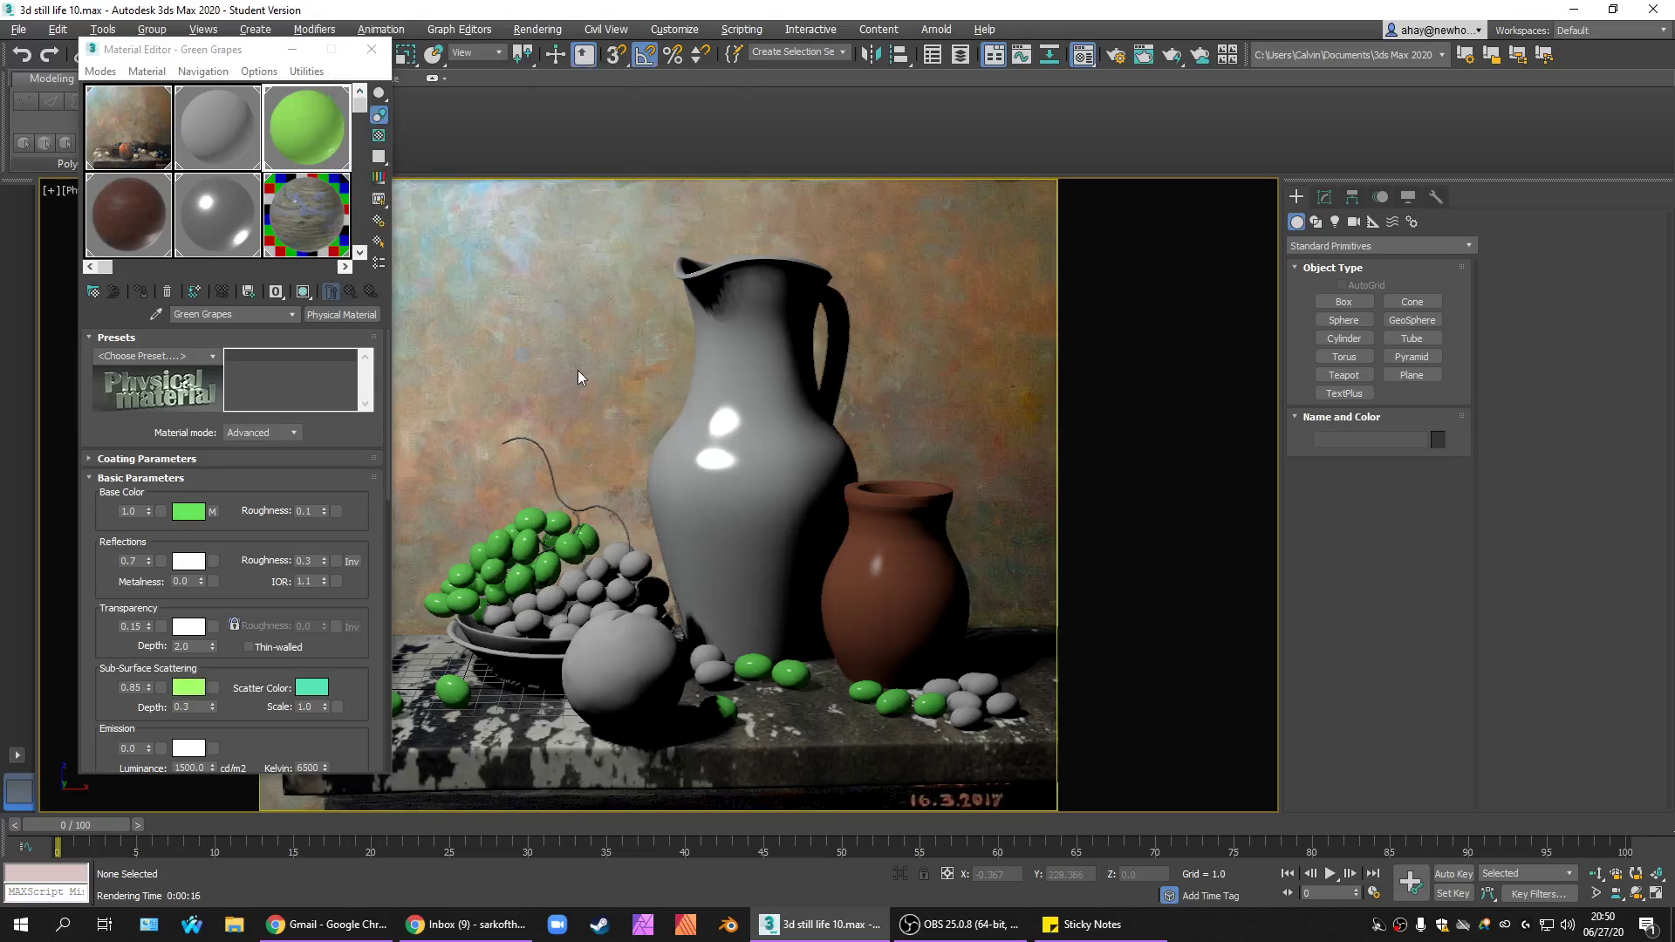
key("shift+q")
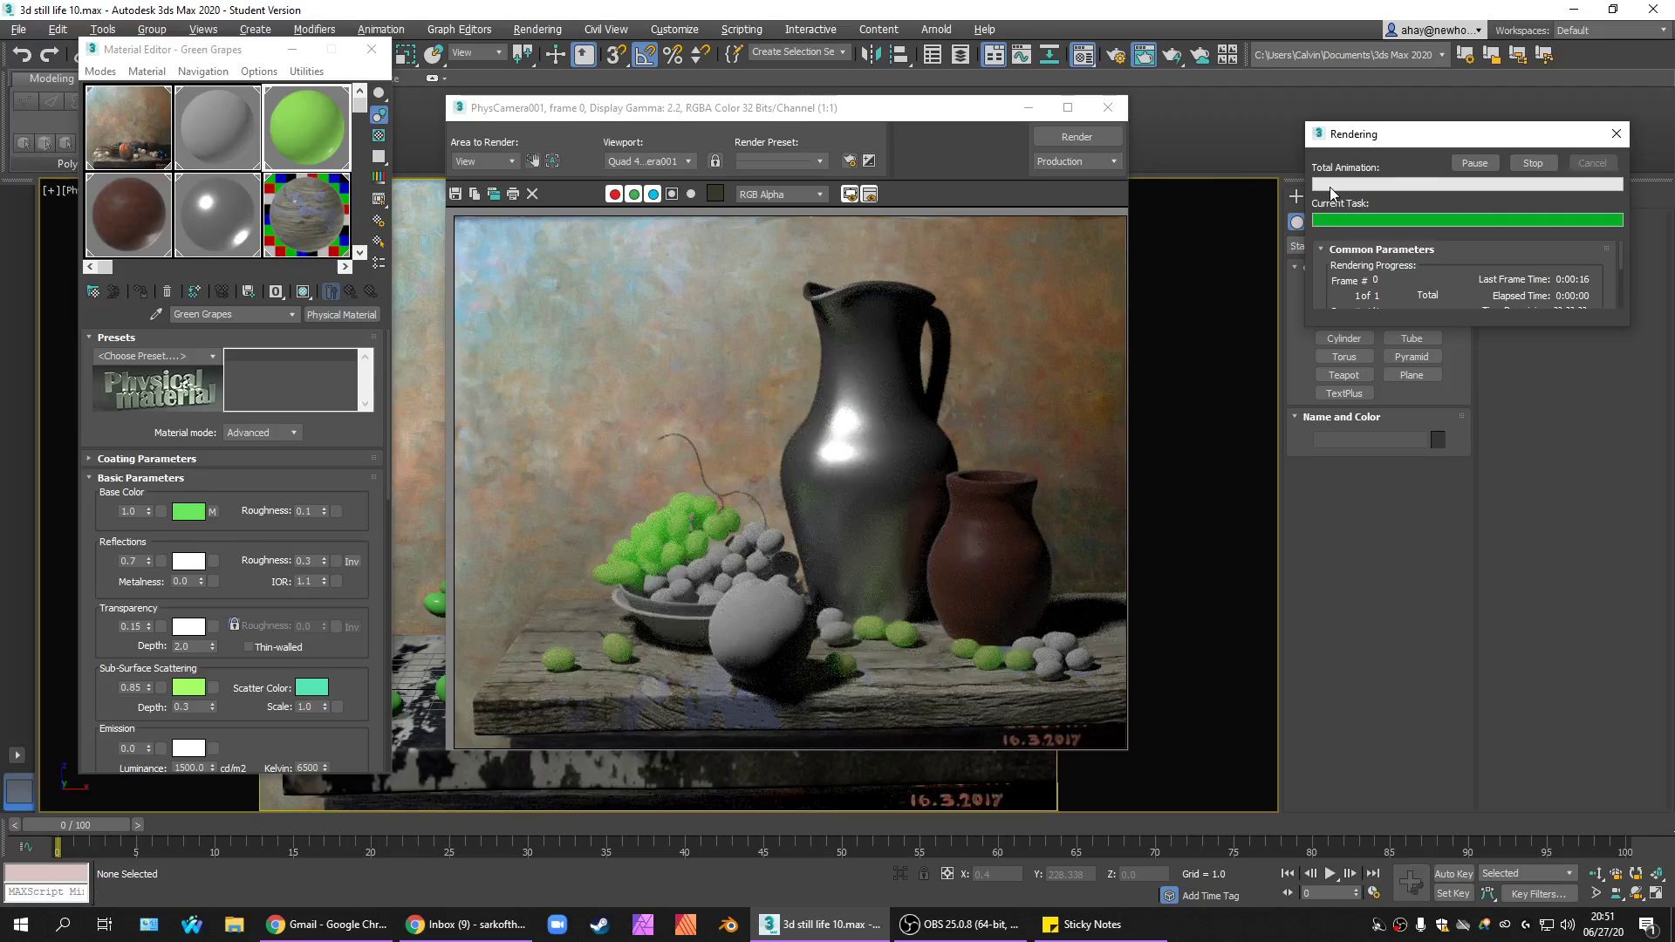
Lower the subsurface colour saturation to 0.777 for a paler green and re-render.
left_click(1108, 107)
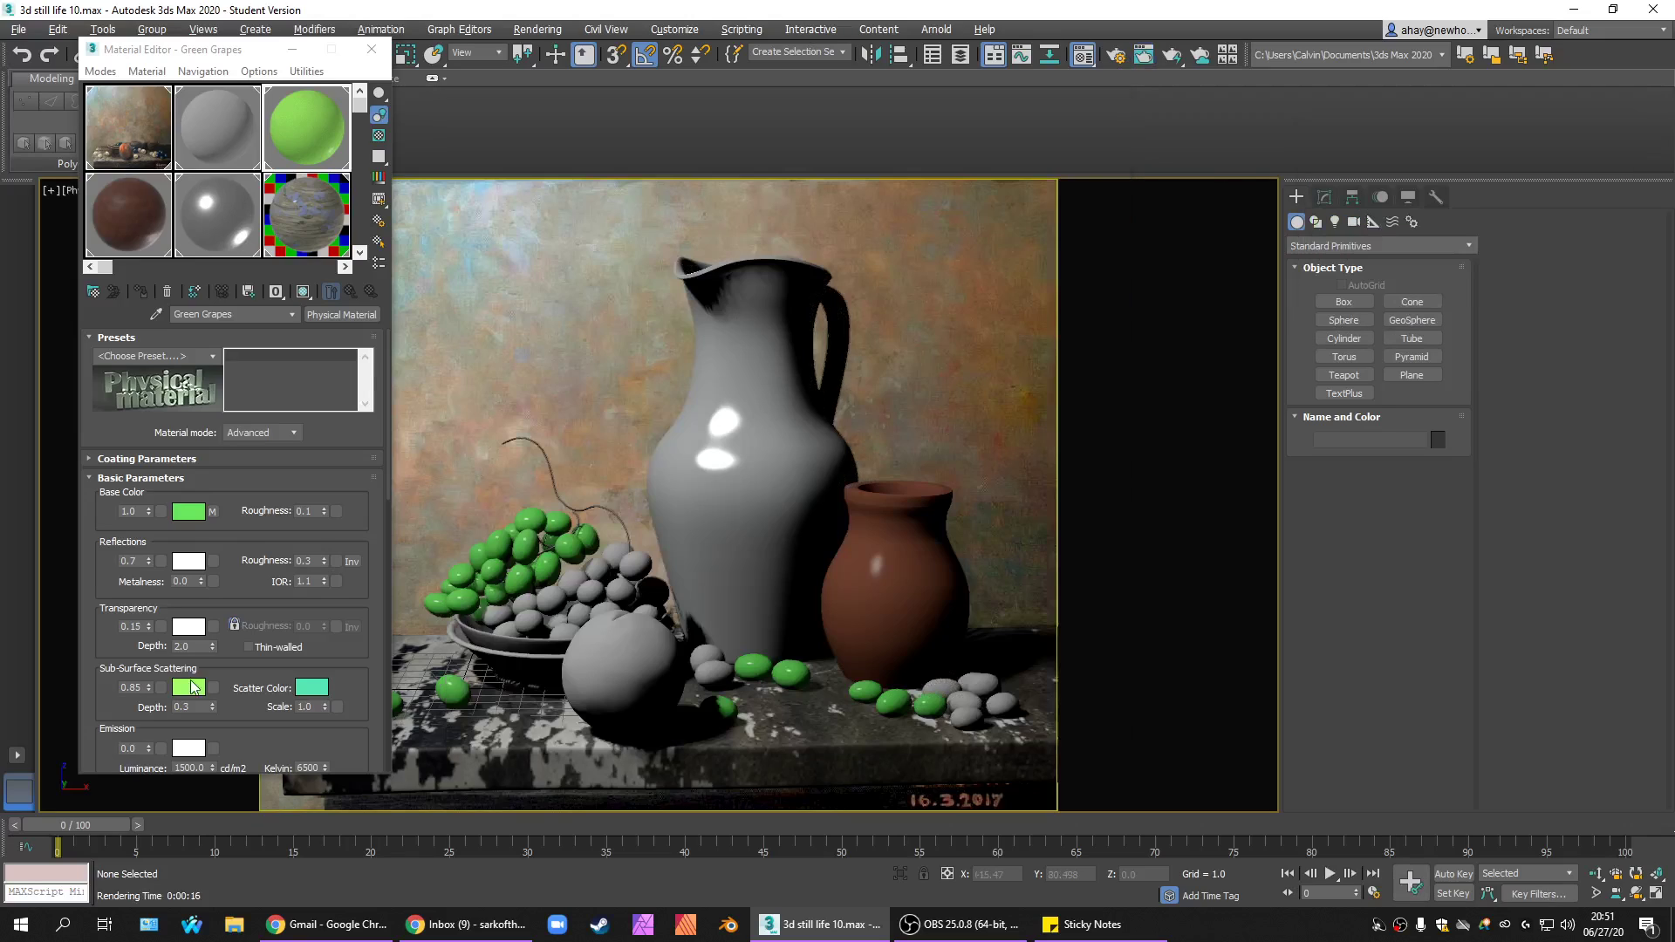
left_click(188, 688)
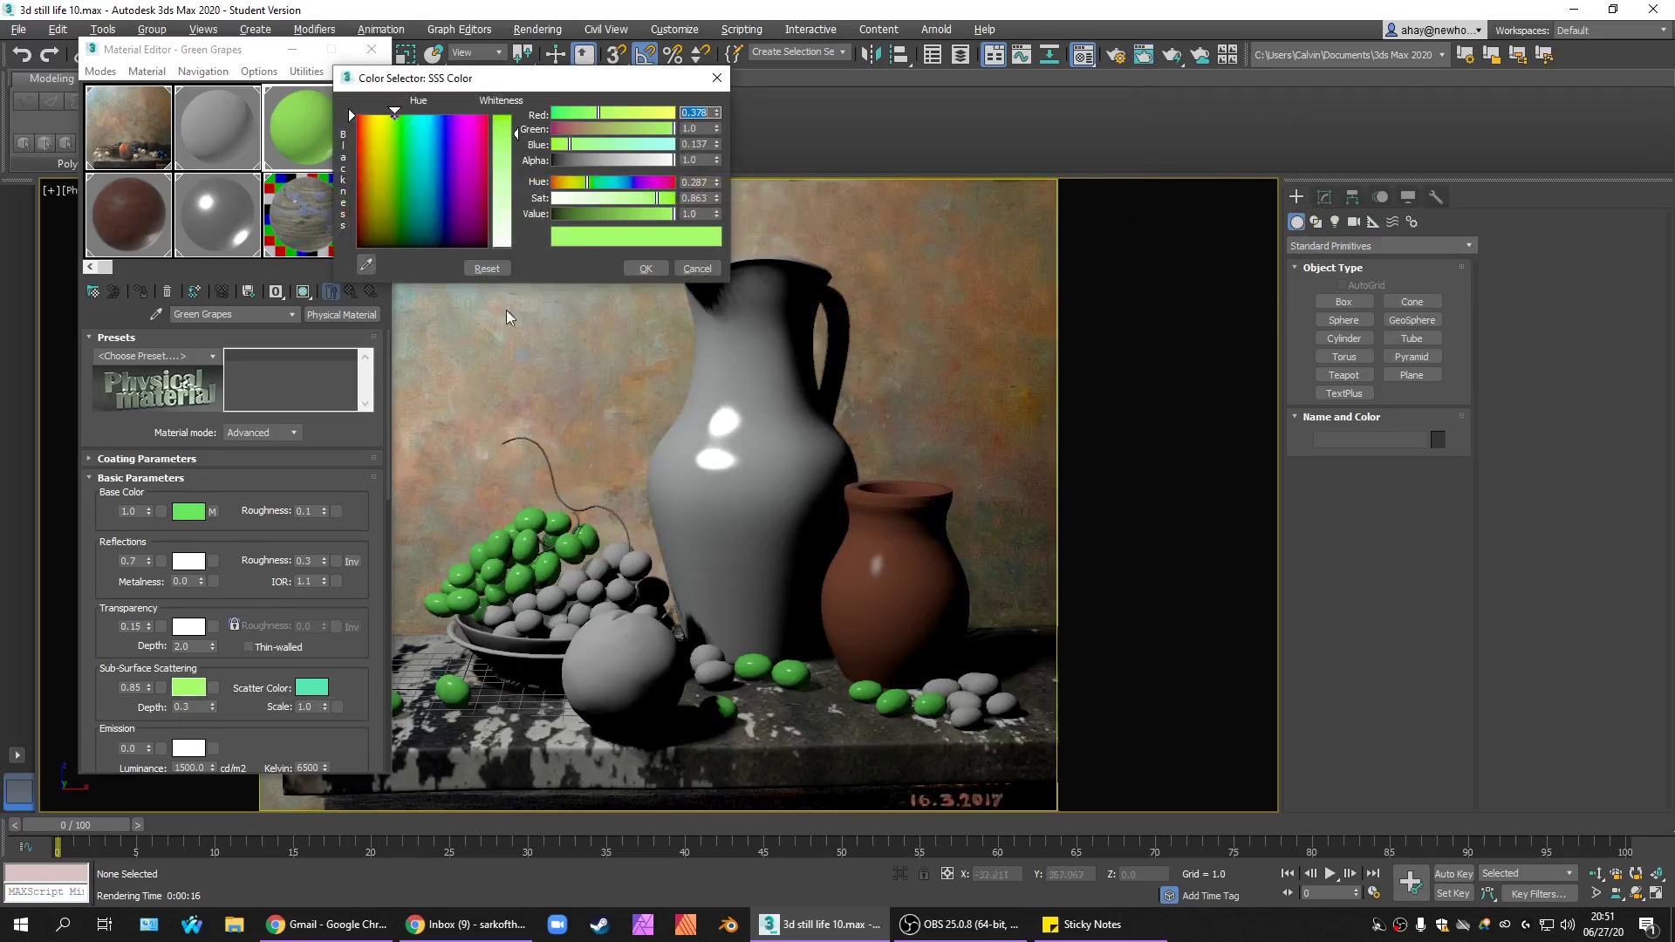
left_click(645, 203)
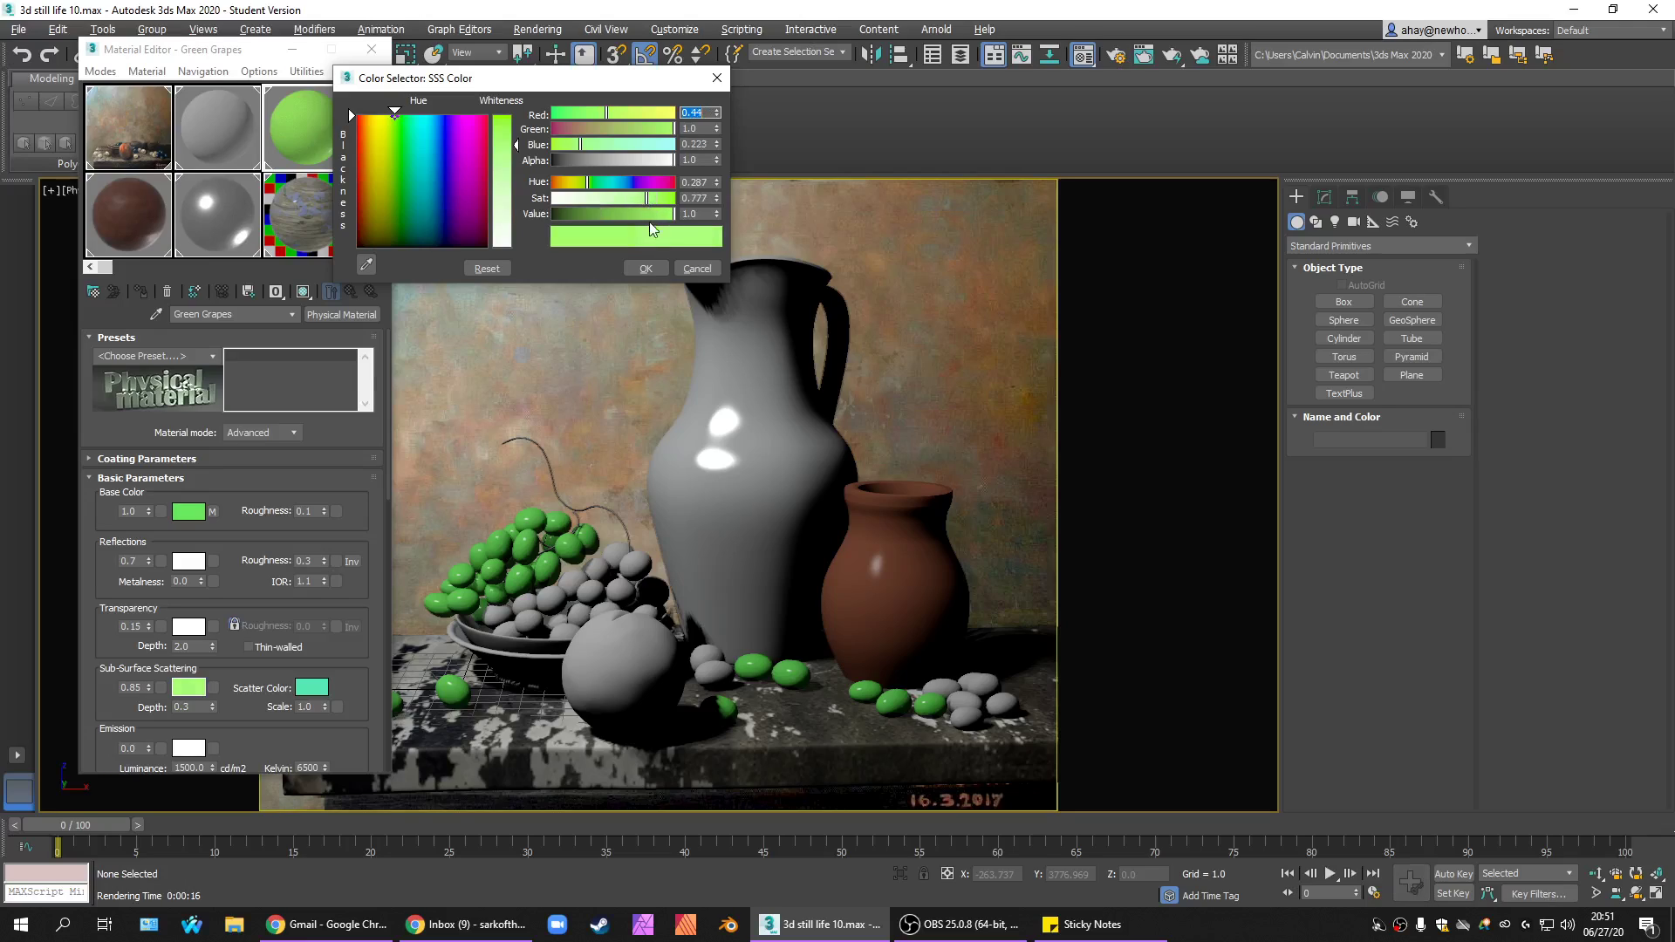
left_click(636, 267)
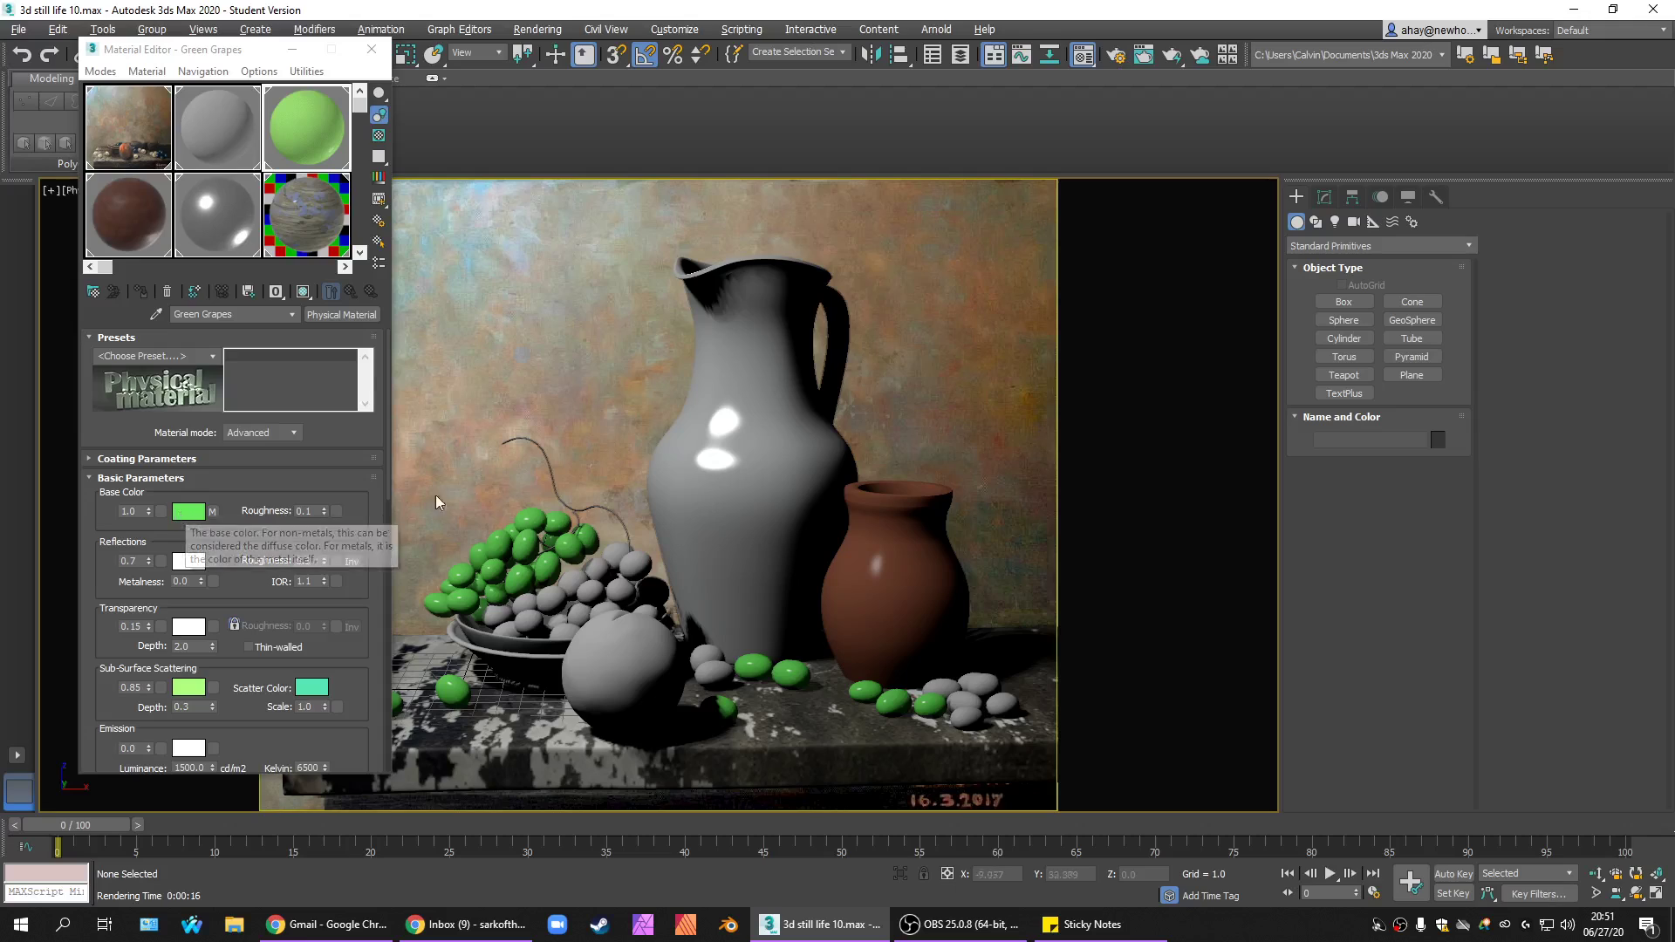
key("shift+q")
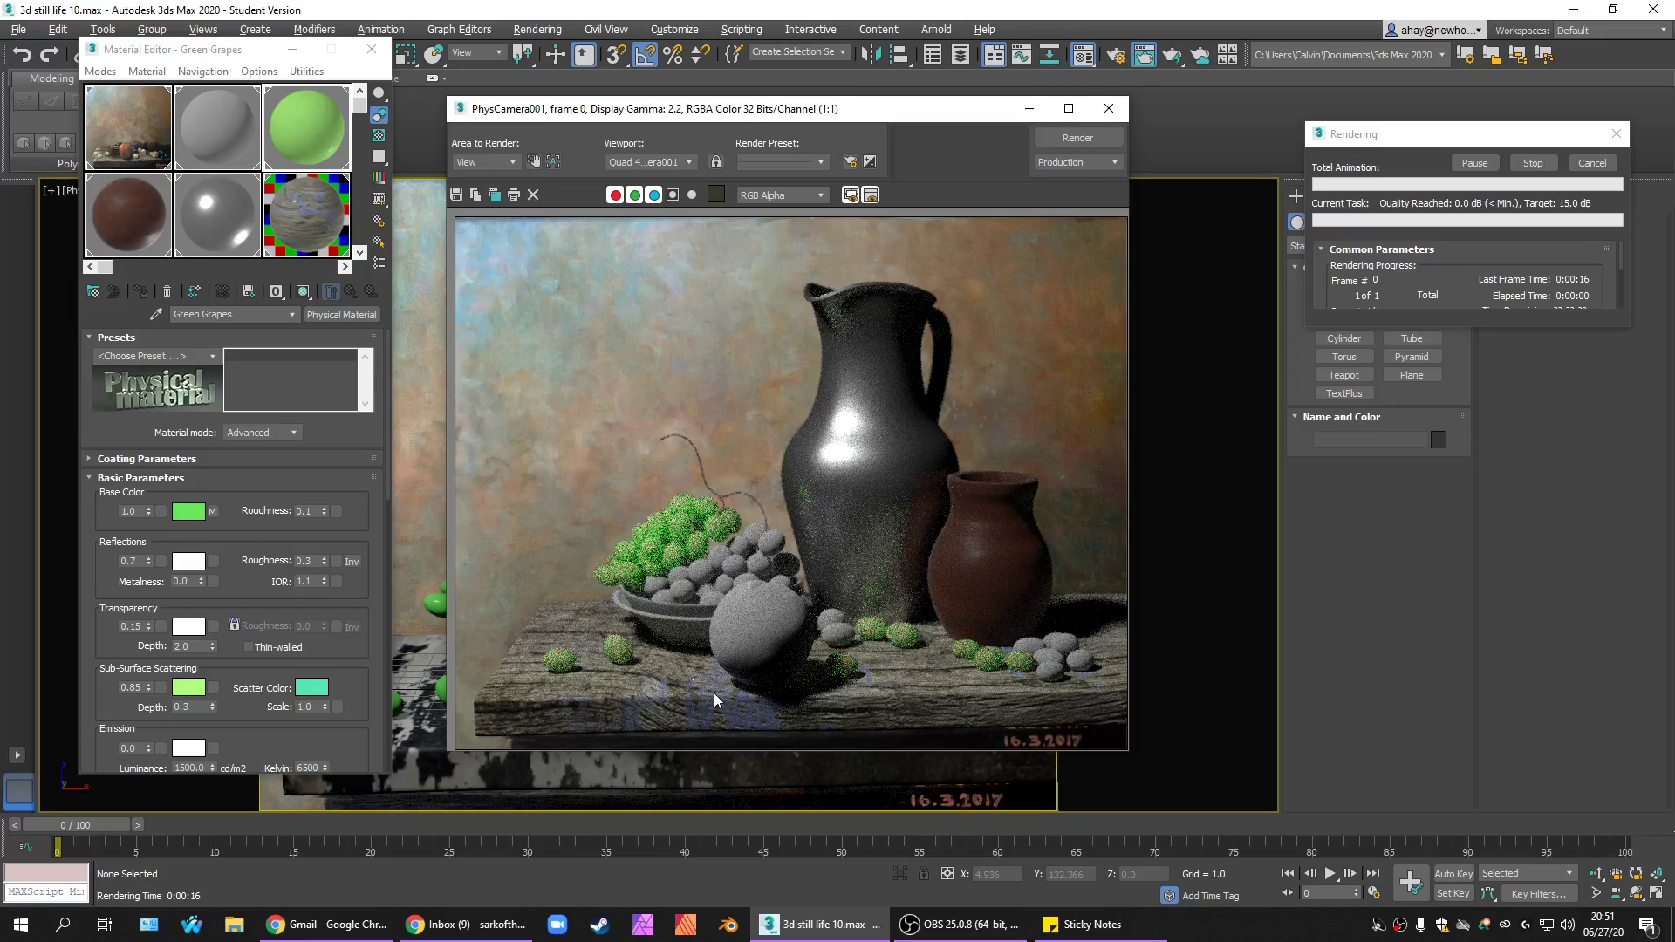
Bring the render window forward and zoom to inspect the grapes.
left_click(788, 661)
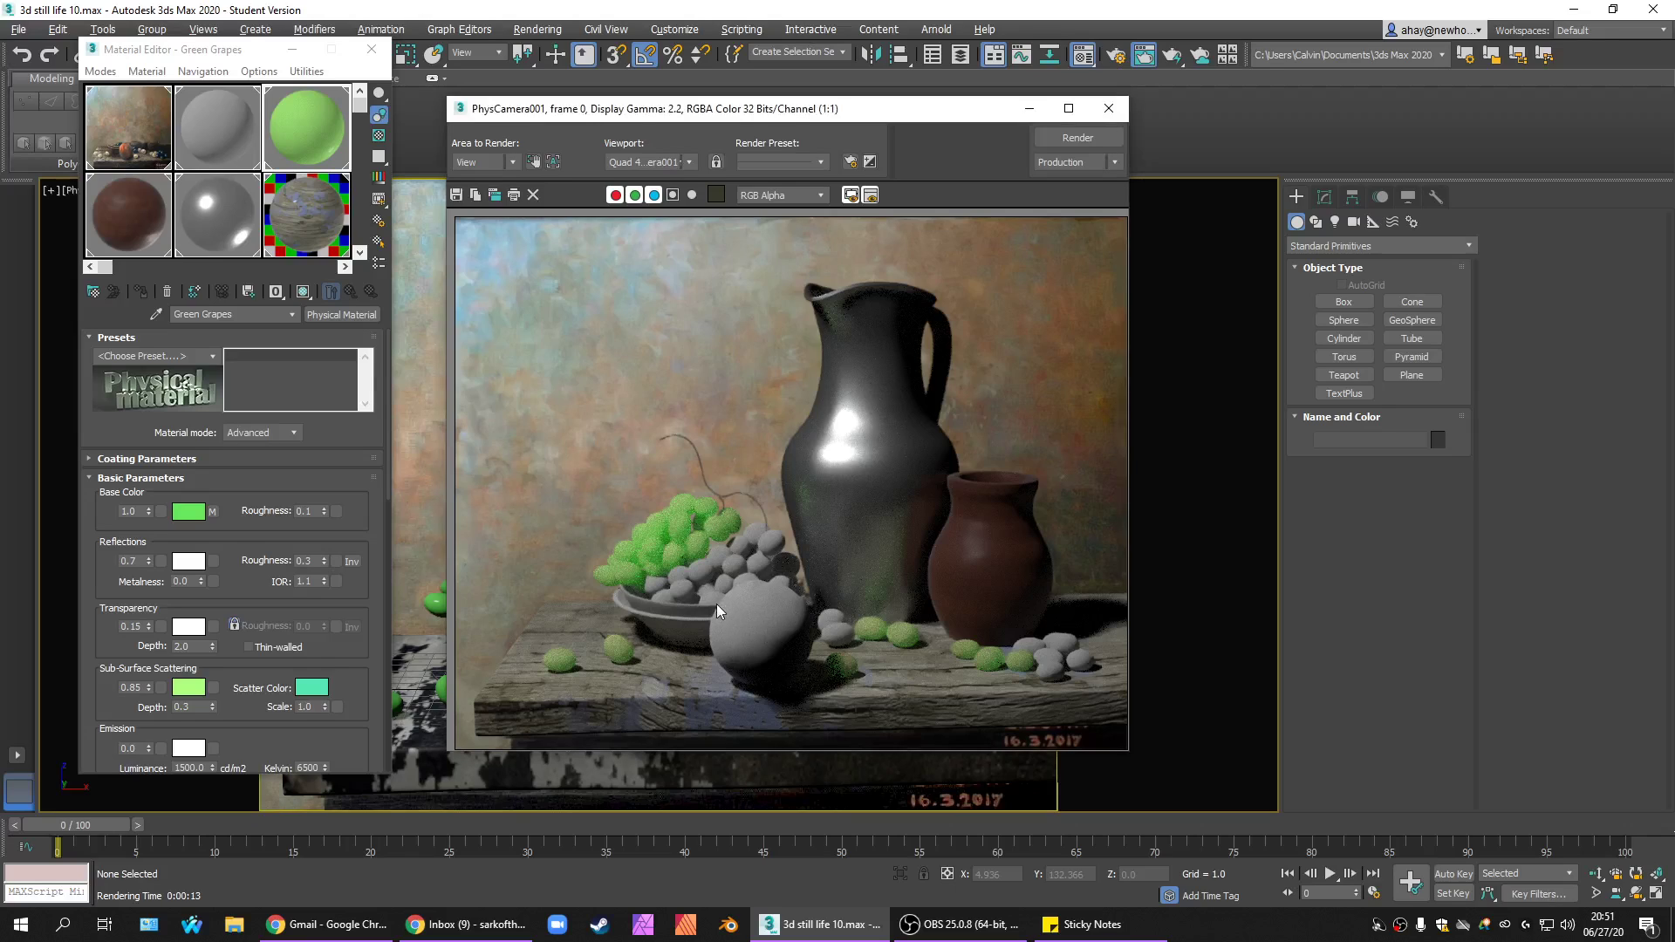
scroll(646, 569, "up", 2)
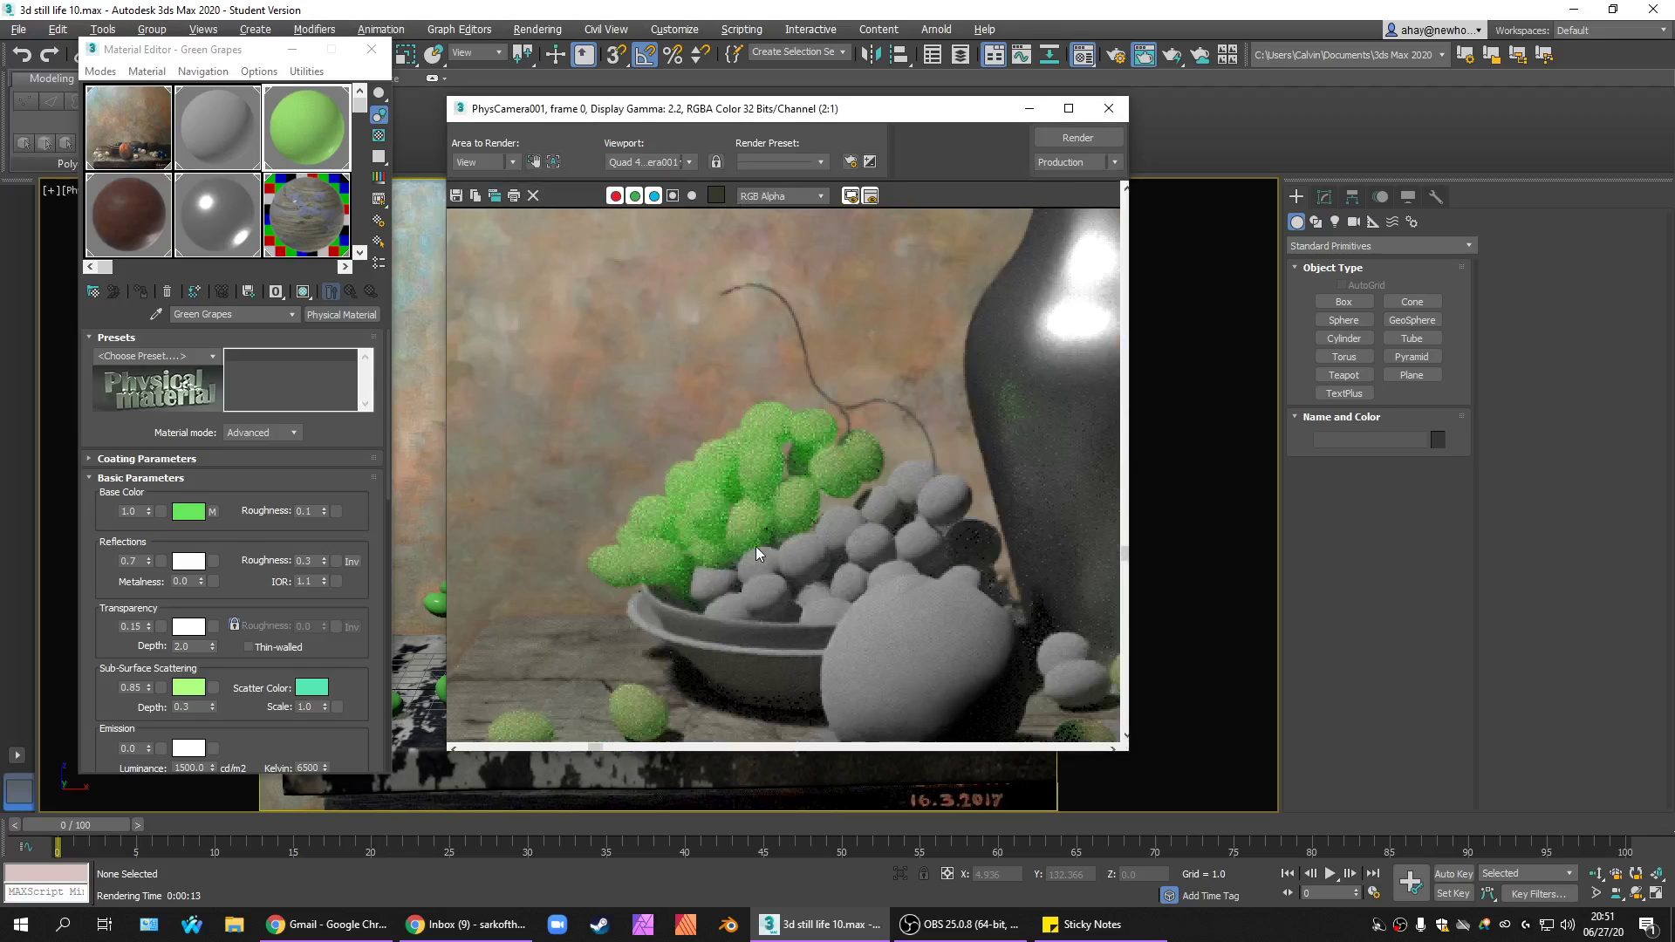
scroll(756, 548, "down", 2)
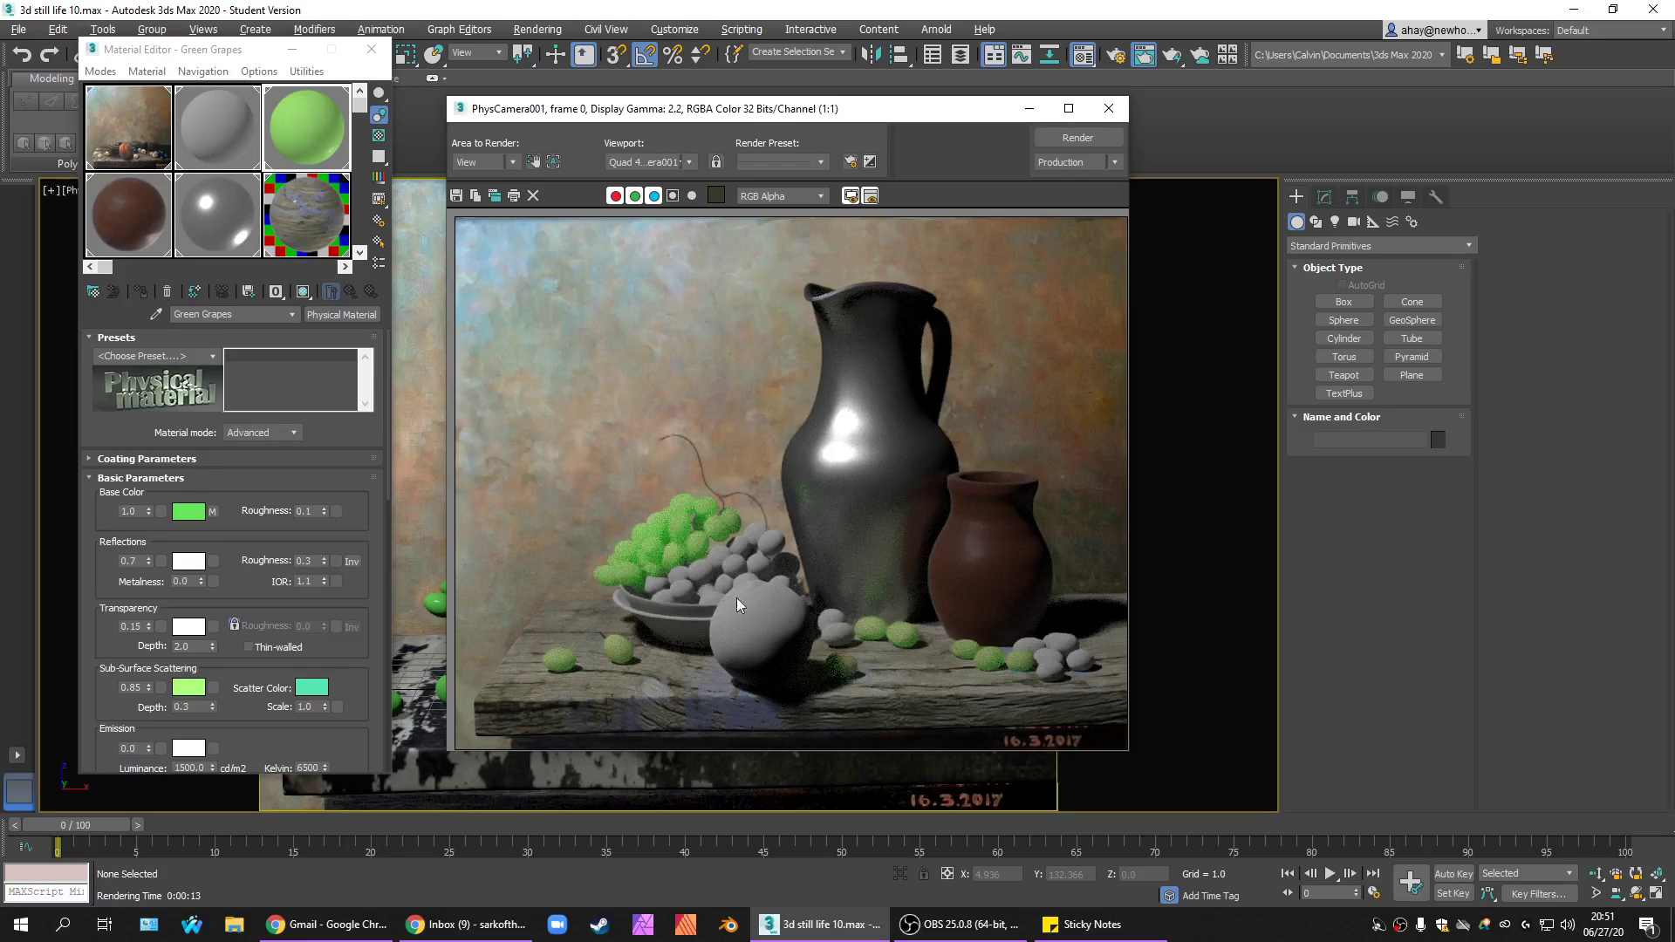
scroll(672, 541, "up", 3)
scroll(672, 541, "down", 3)
In the coating settings, set Clearcoat to 1.0 and coating roughness to 0.2.
left_click(192, 460)
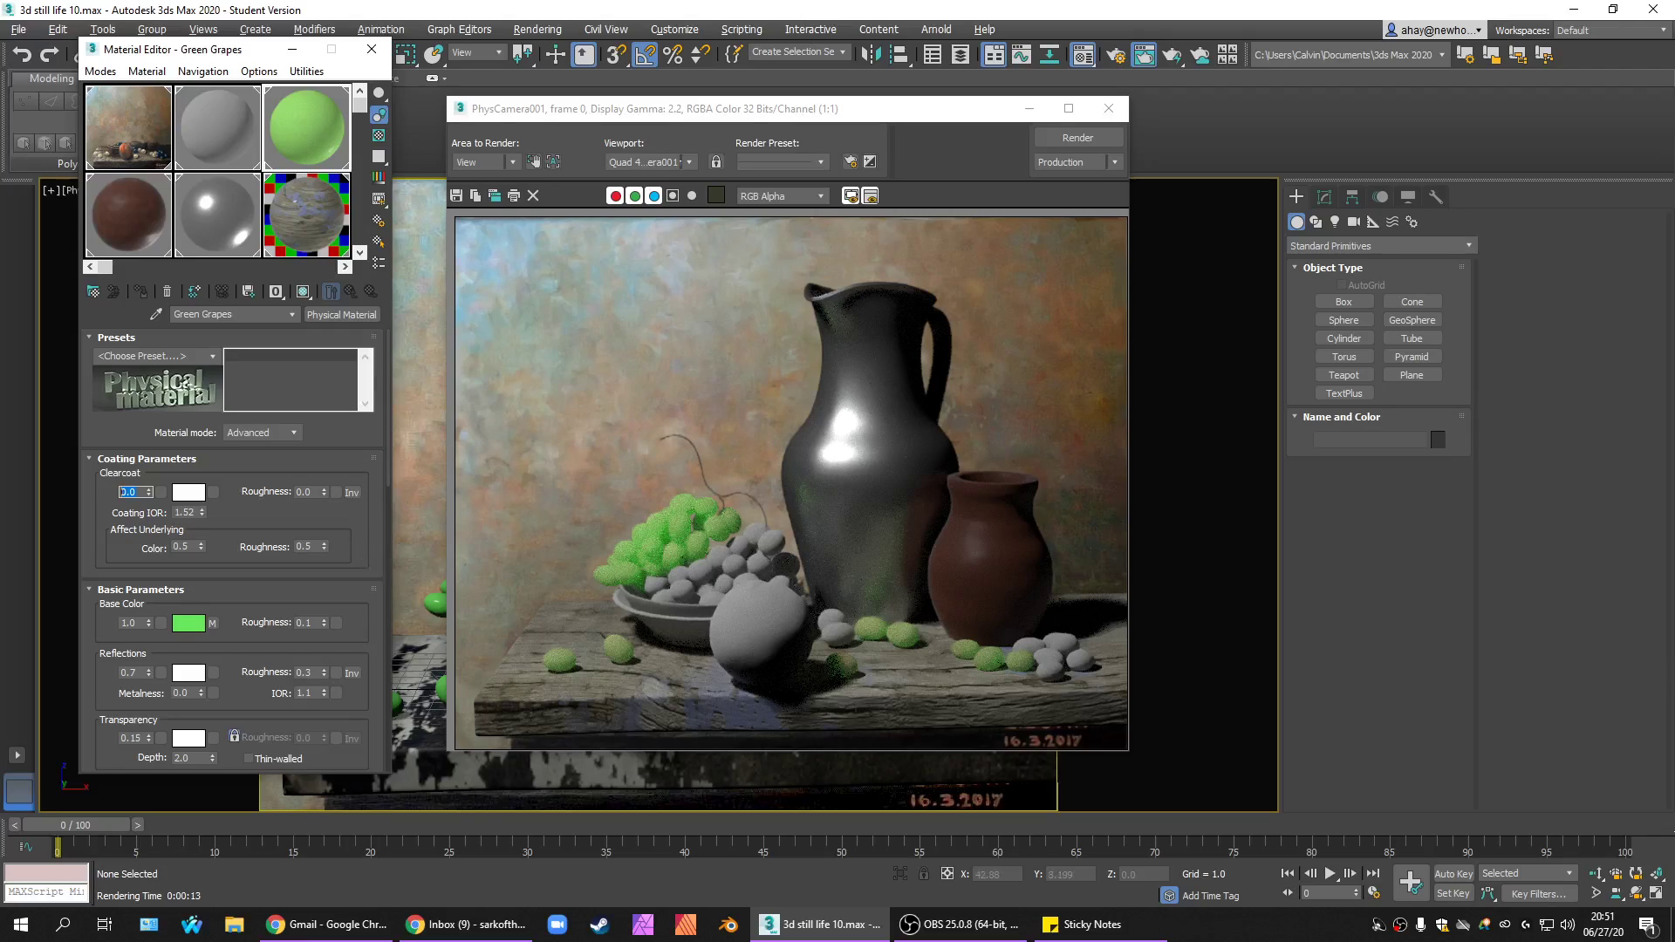
key("alt+Tab")
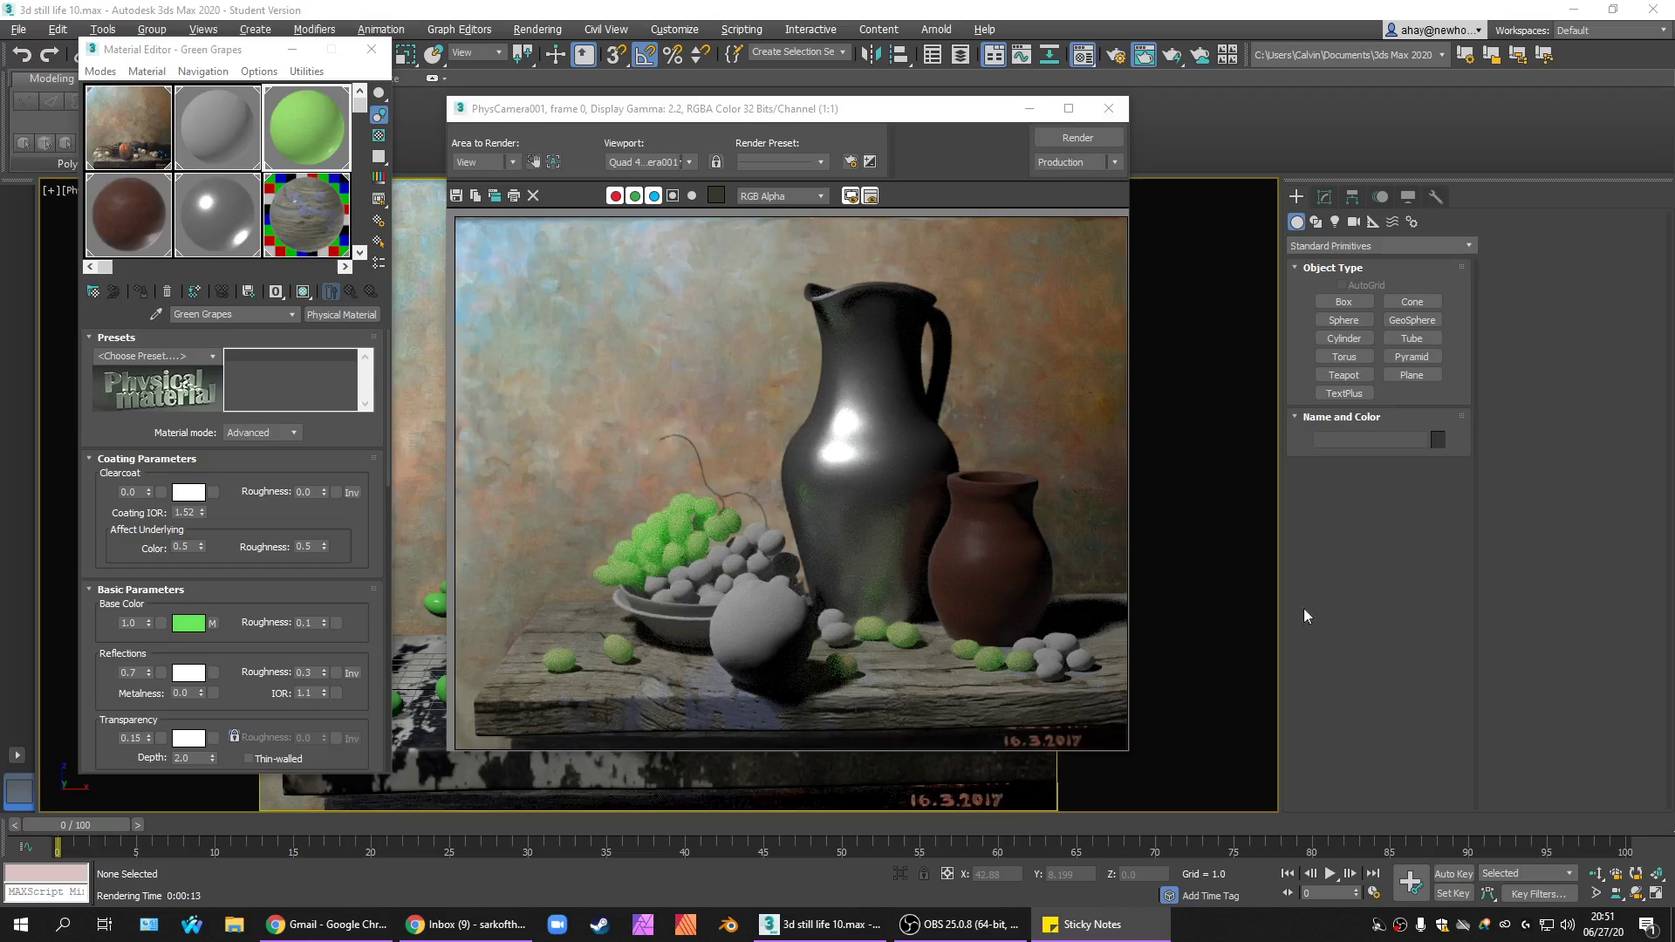
double_click(128, 492)
type("1")
key("Return")
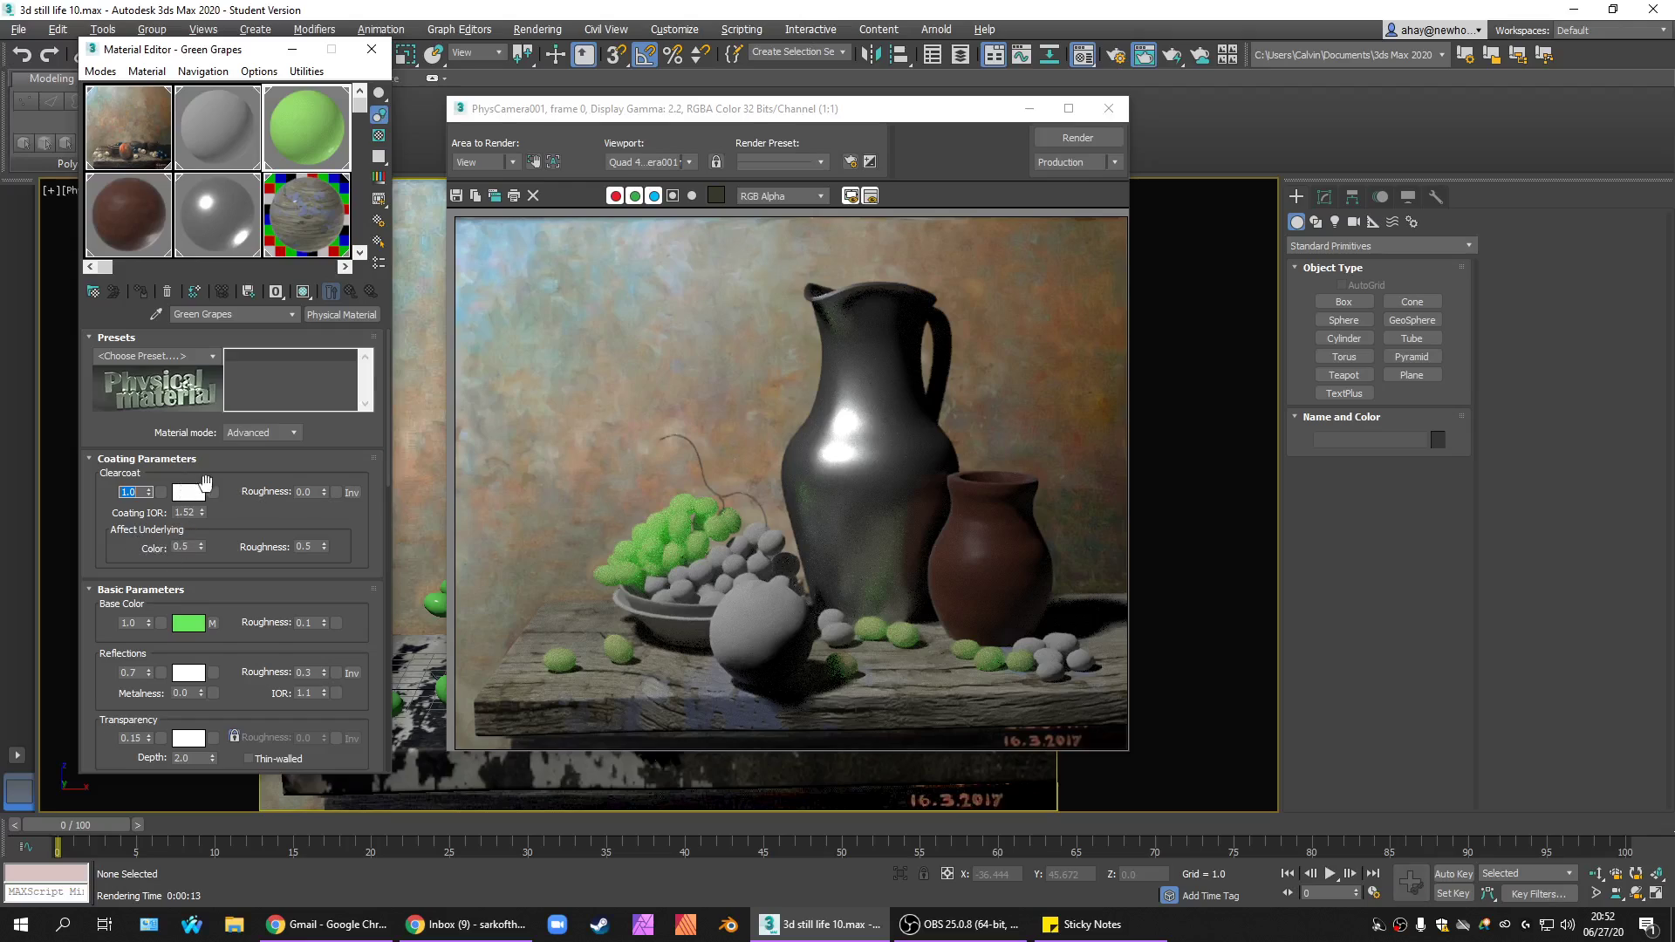
double_click(302, 492)
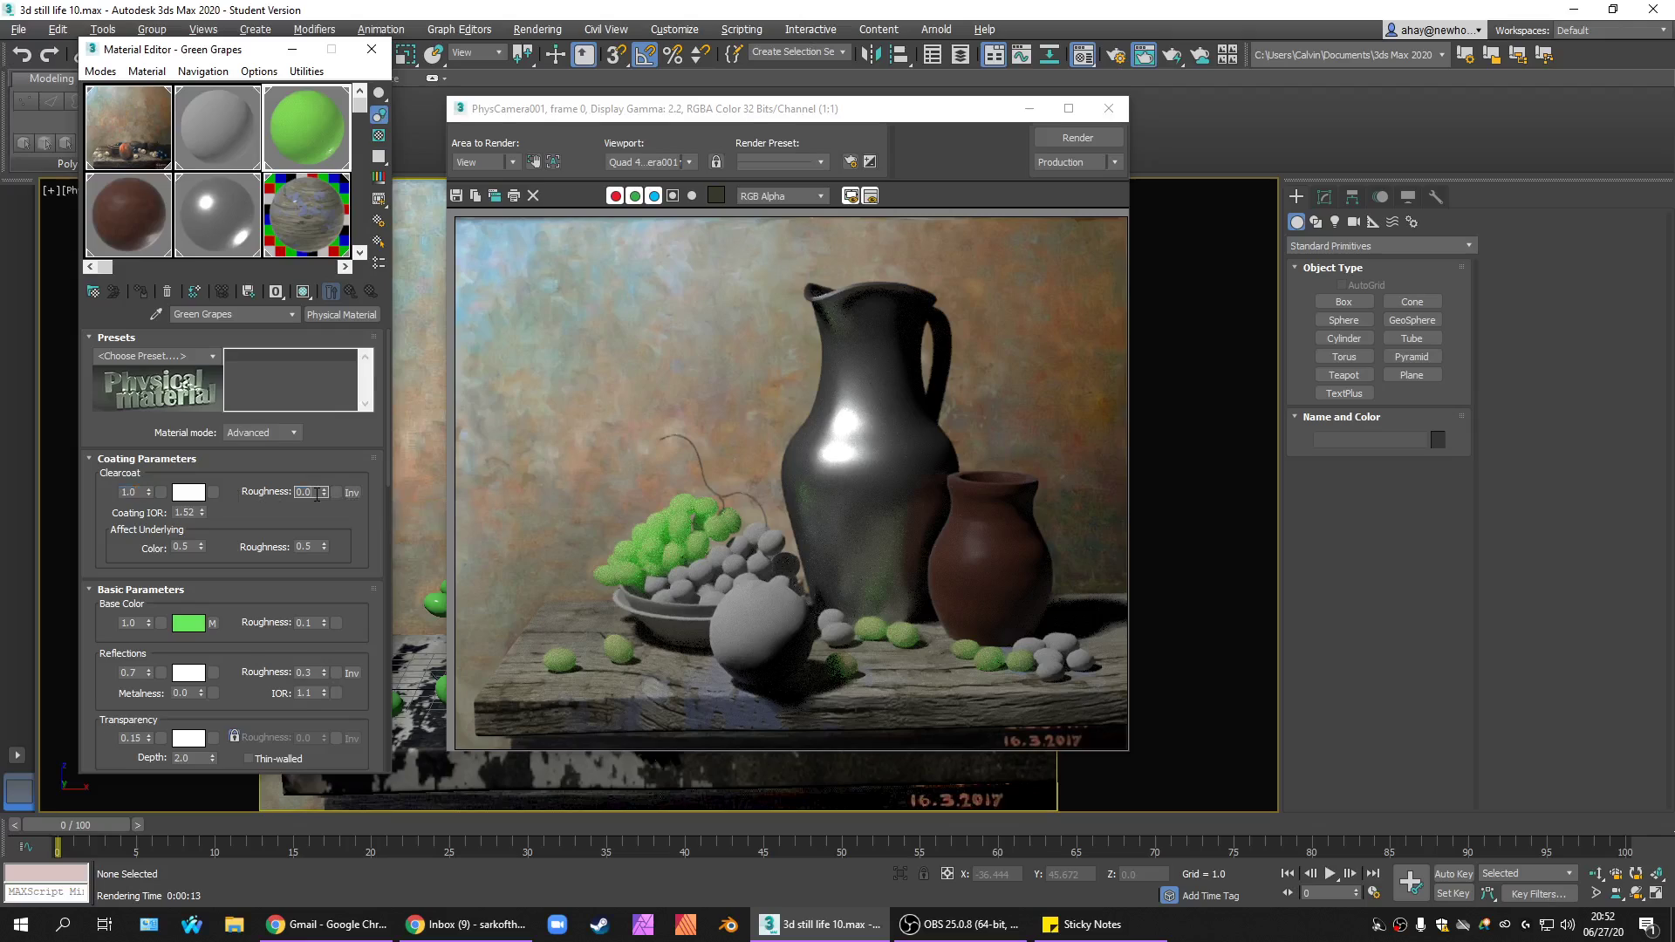
type(".2")
key("Return")
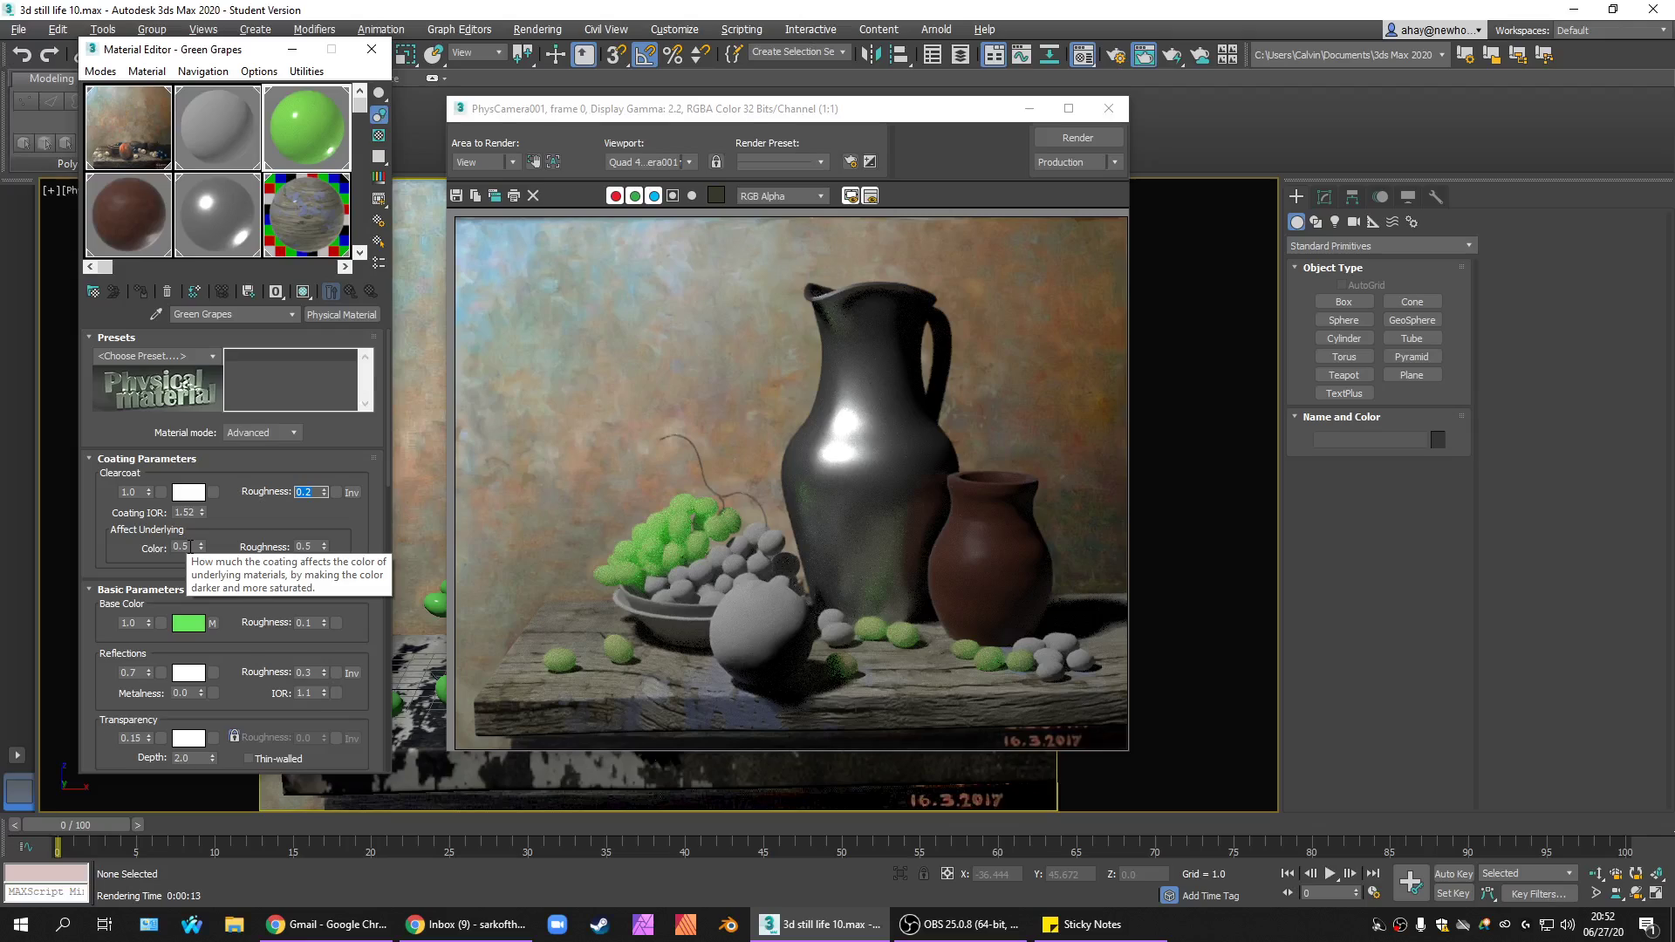
Zero Affect Underlying Roughness, set Coating IOR to 1.33, and re-render.
right_click(323, 546)
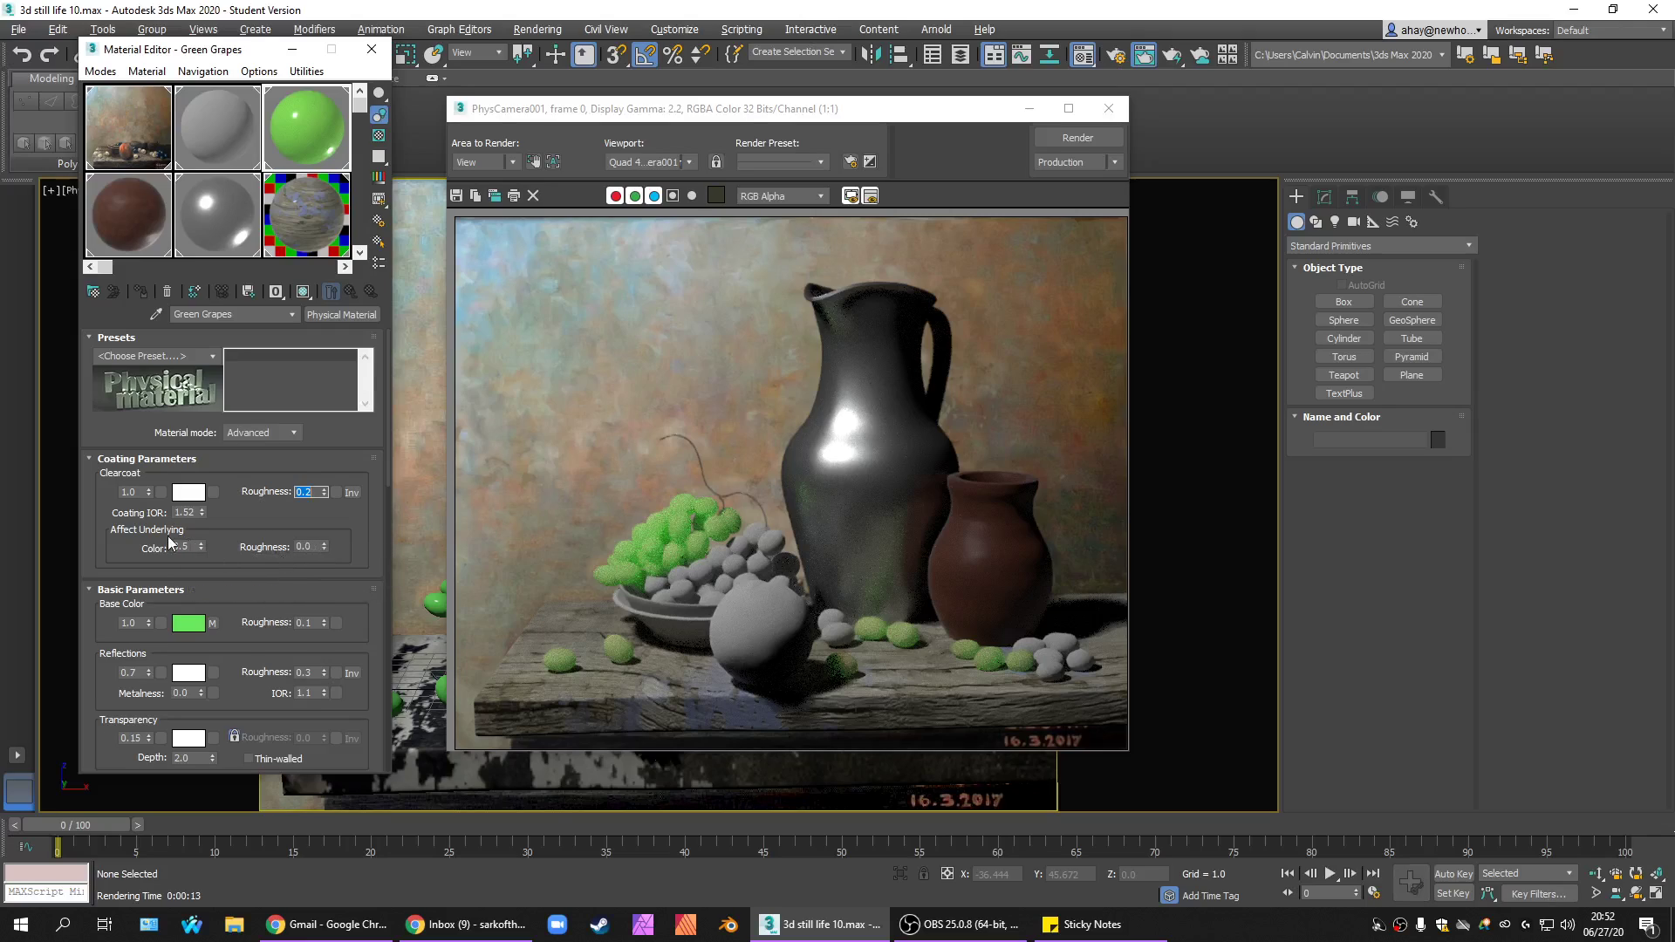
key("Tab")
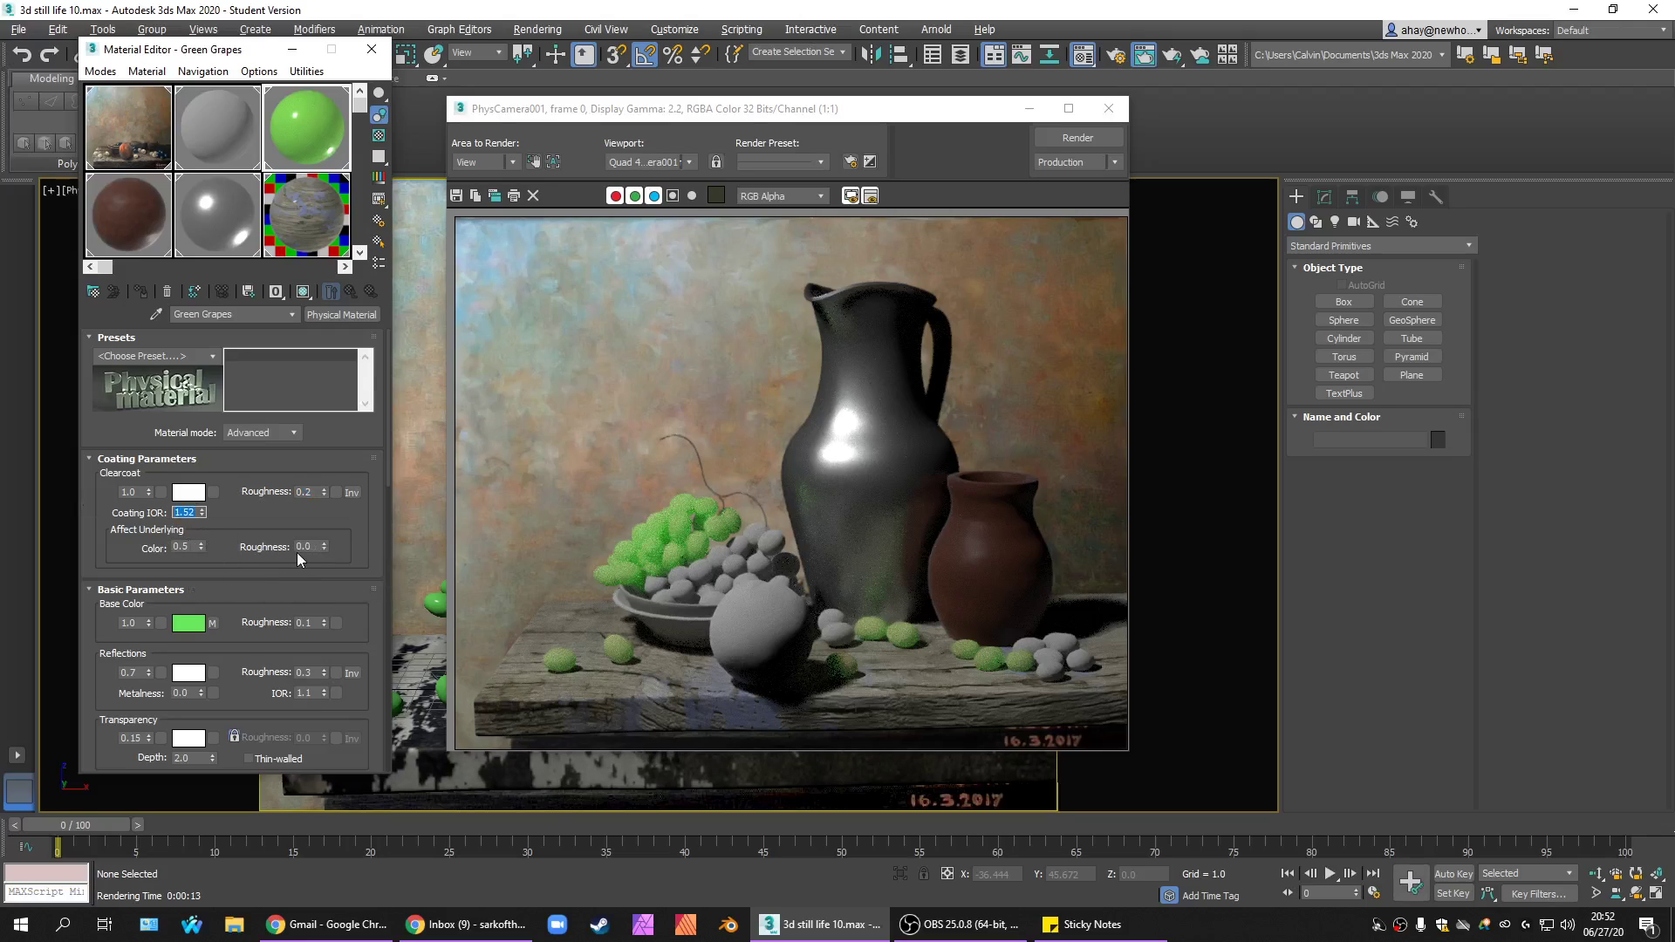
type("1.3")
key("Return")
type("1.33")
key("Return")
left_click(425, 565)
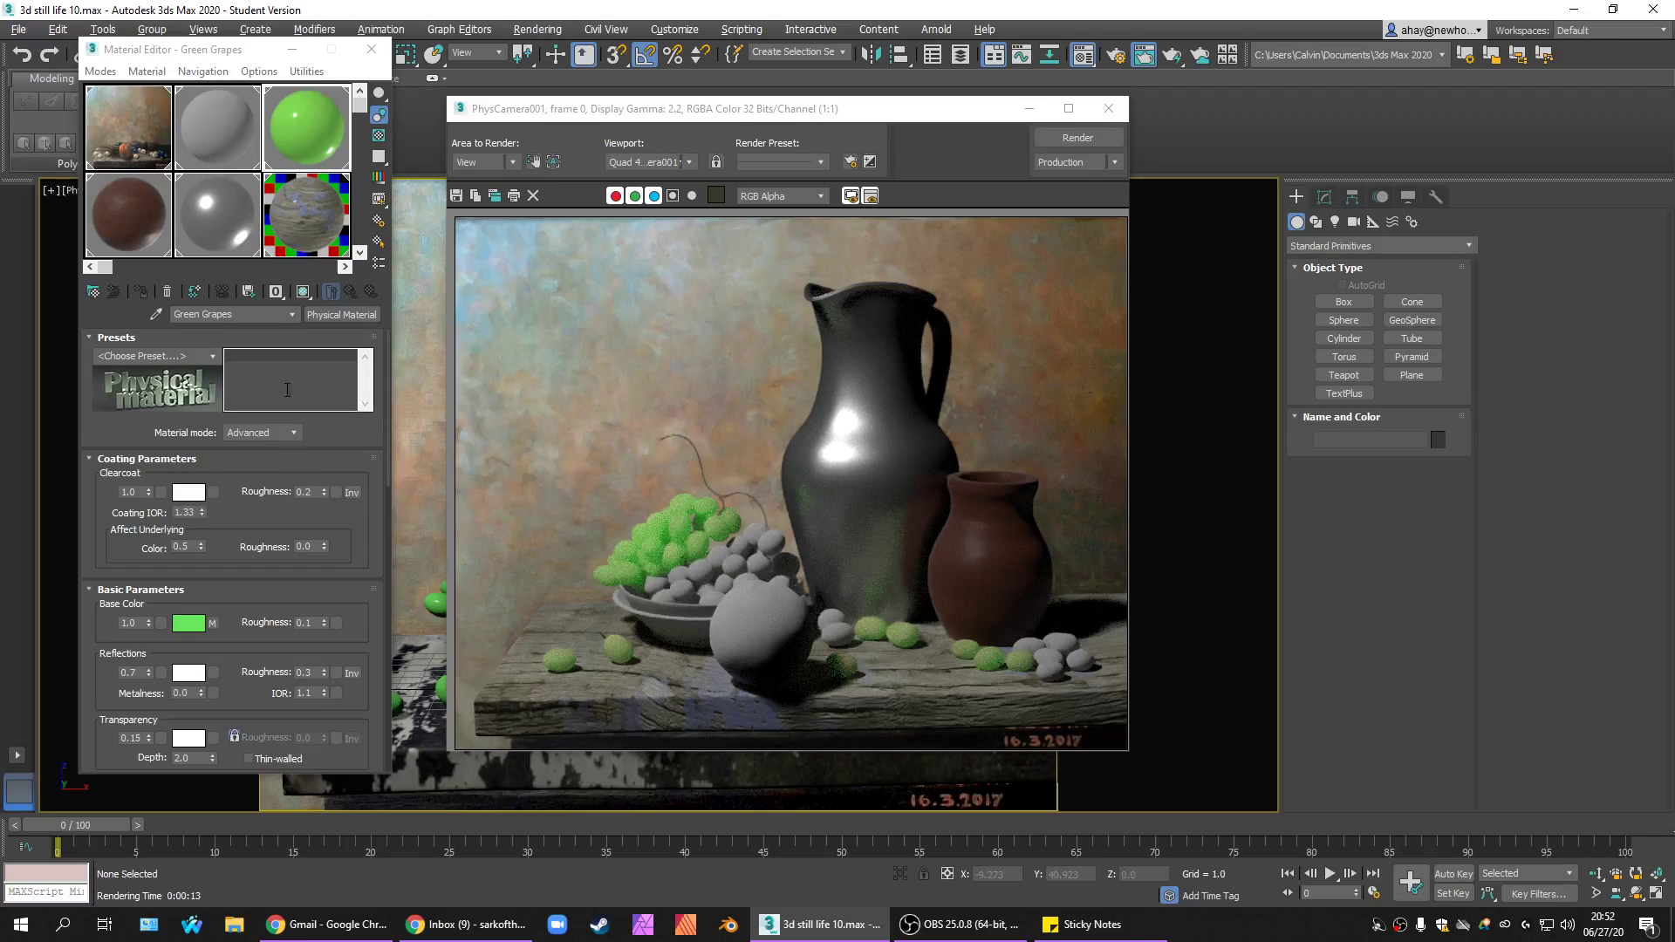
left_click(1065, 141)
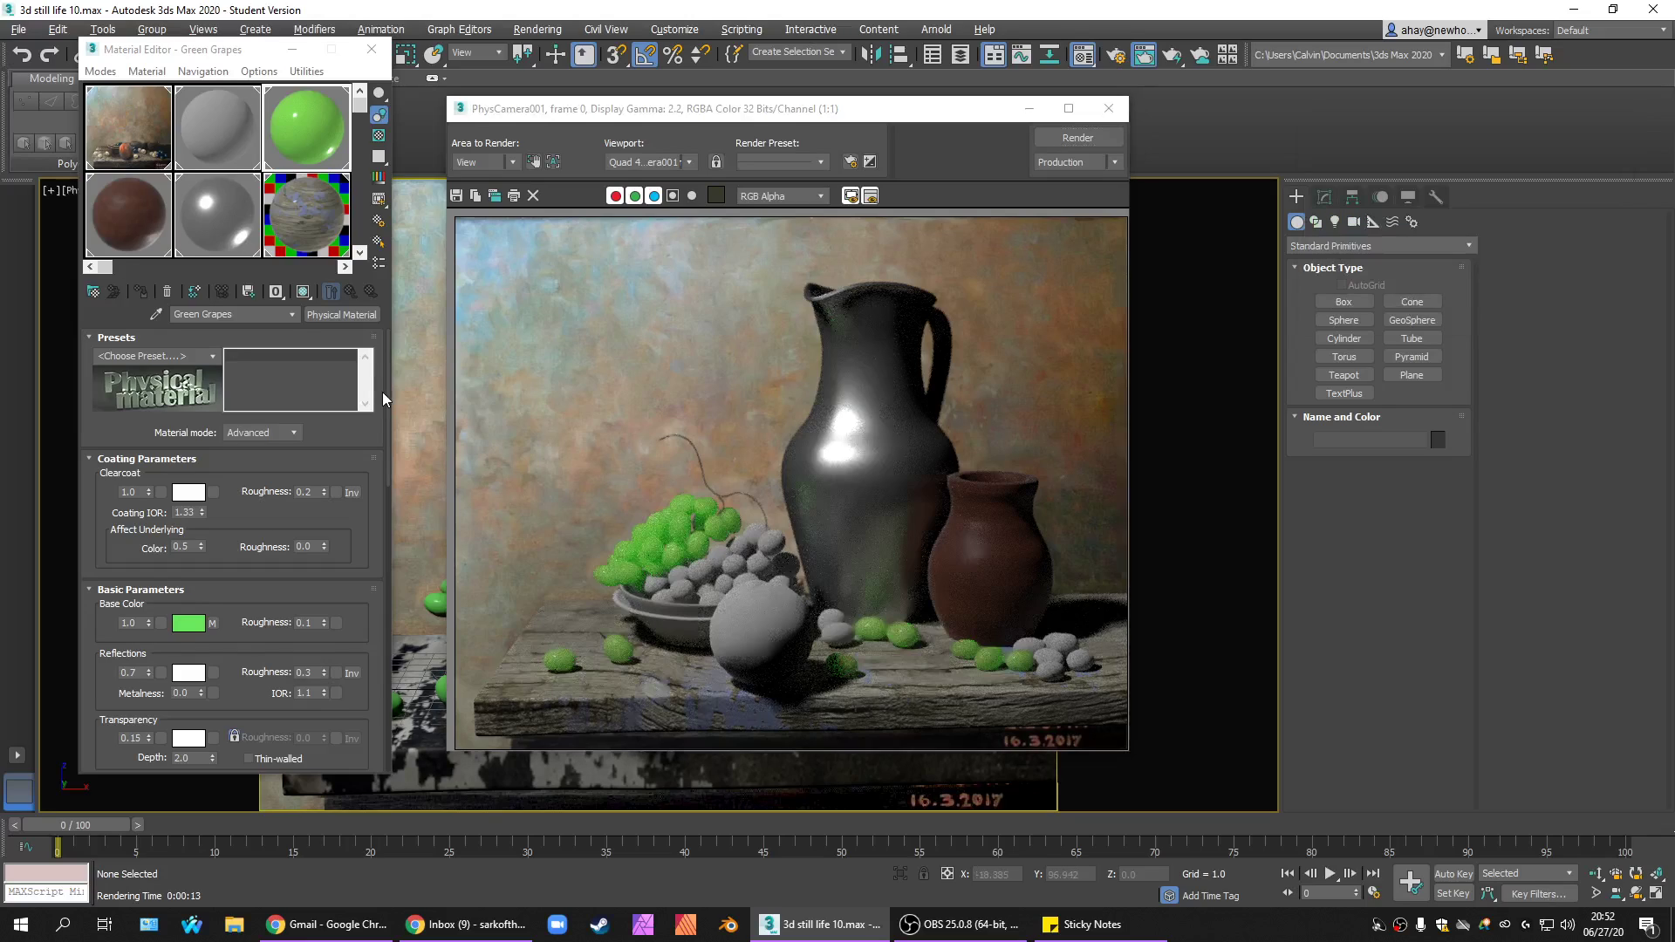
Set the Sub-Surface Scattering weight spinner to 1.0 and click Render in the frame window.
left_click_drag(389, 397, 390, 496)
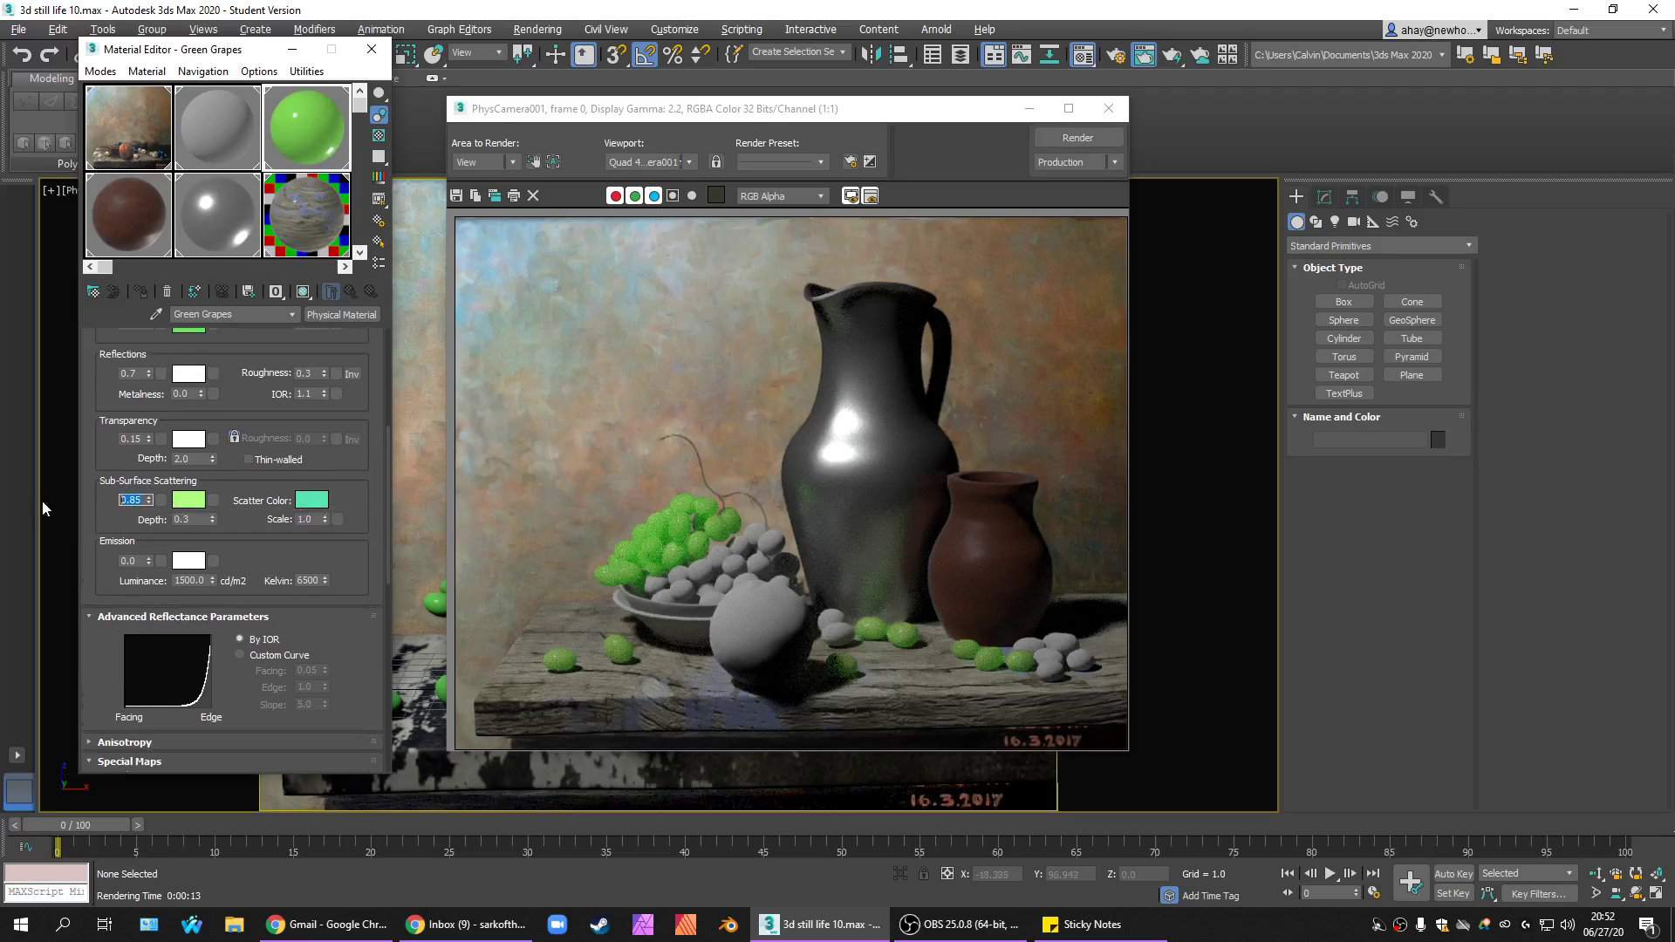
double_click(131, 500)
type("1")
key("Return")
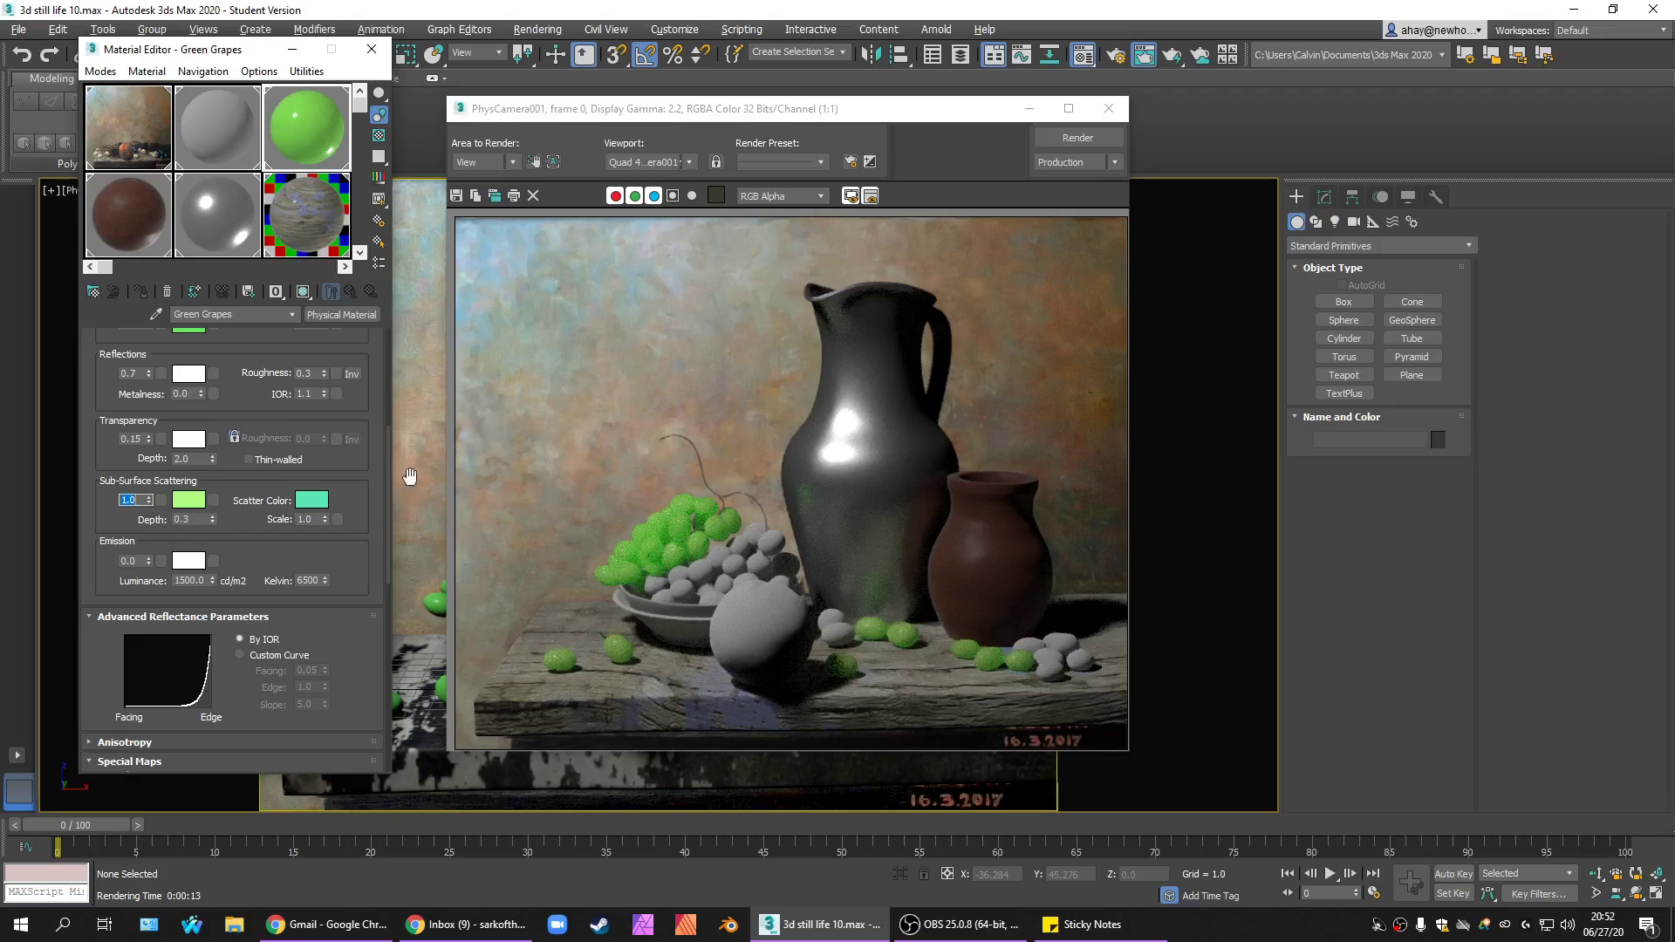
left_click(1078, 138)
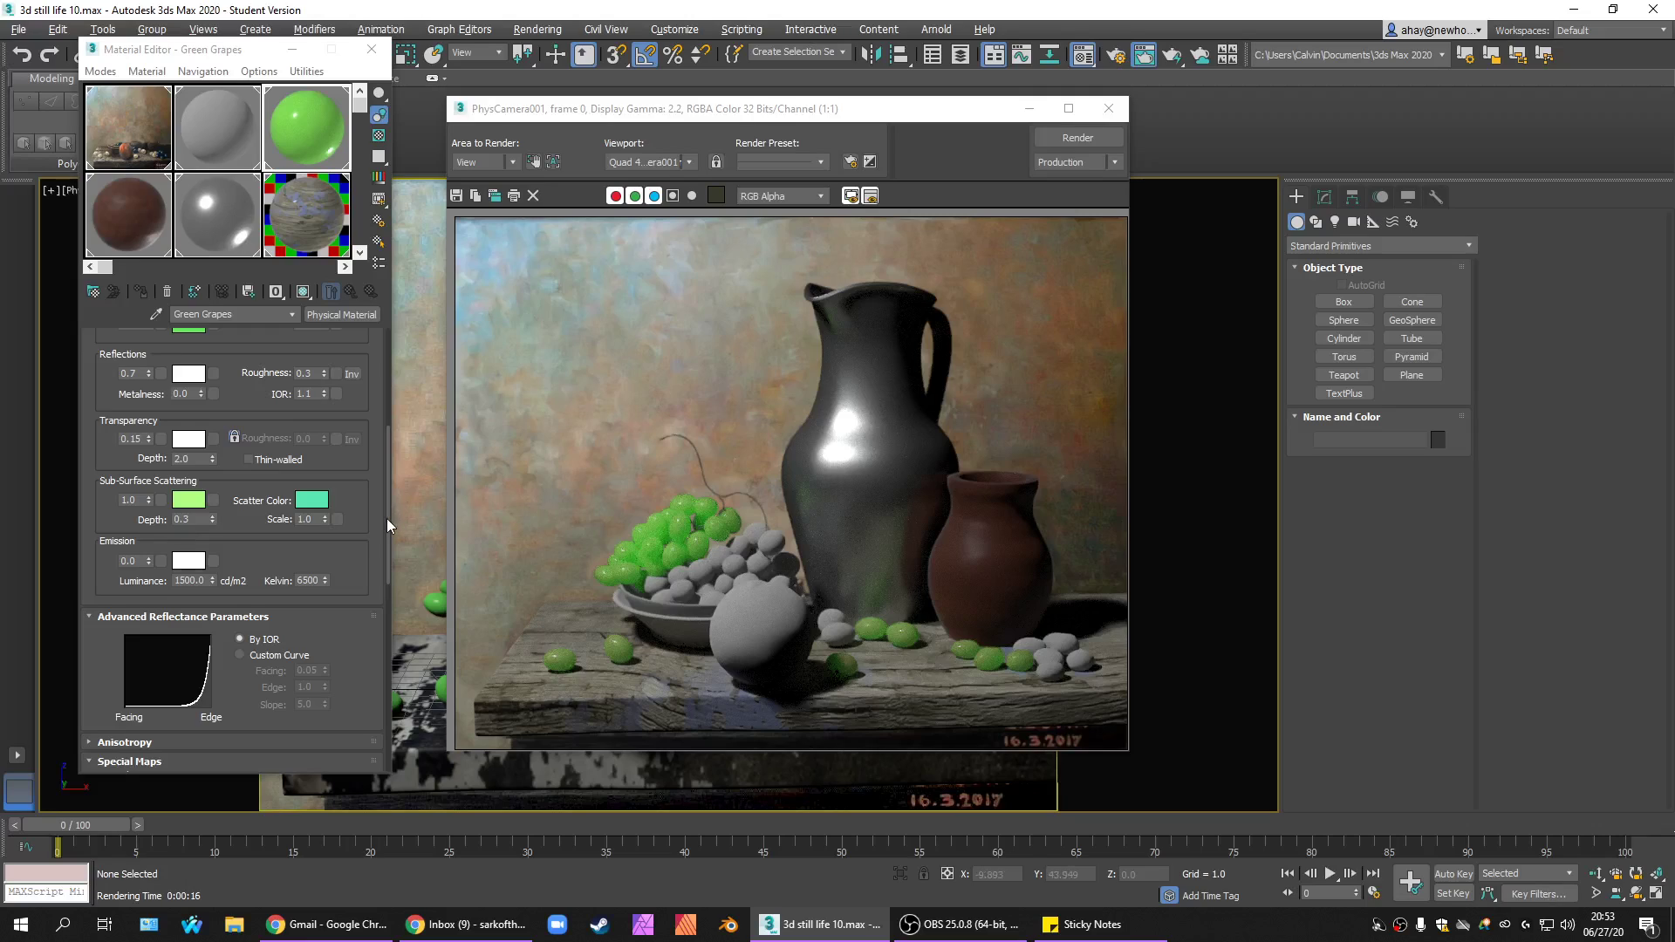
scroll(185, 540, "up", 5)
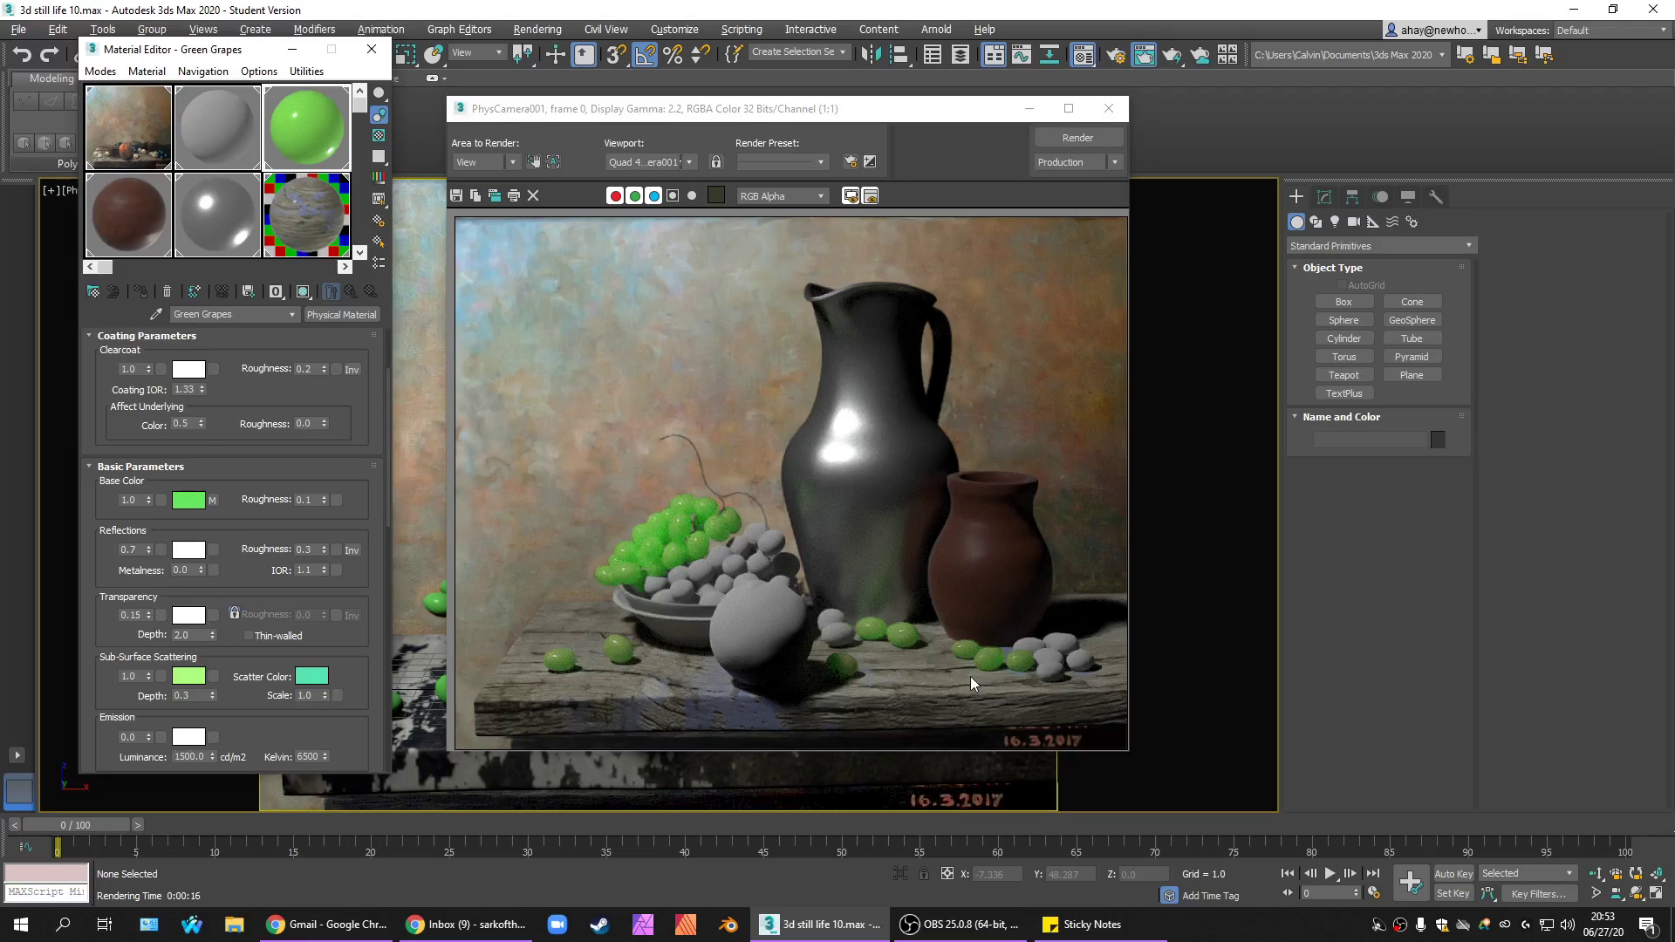
Set the Green Grapes clearcoat (coating) roughness to 0.35.
scroll(390, 503, "up", 1)
scroll(389, 503, "up", 3)
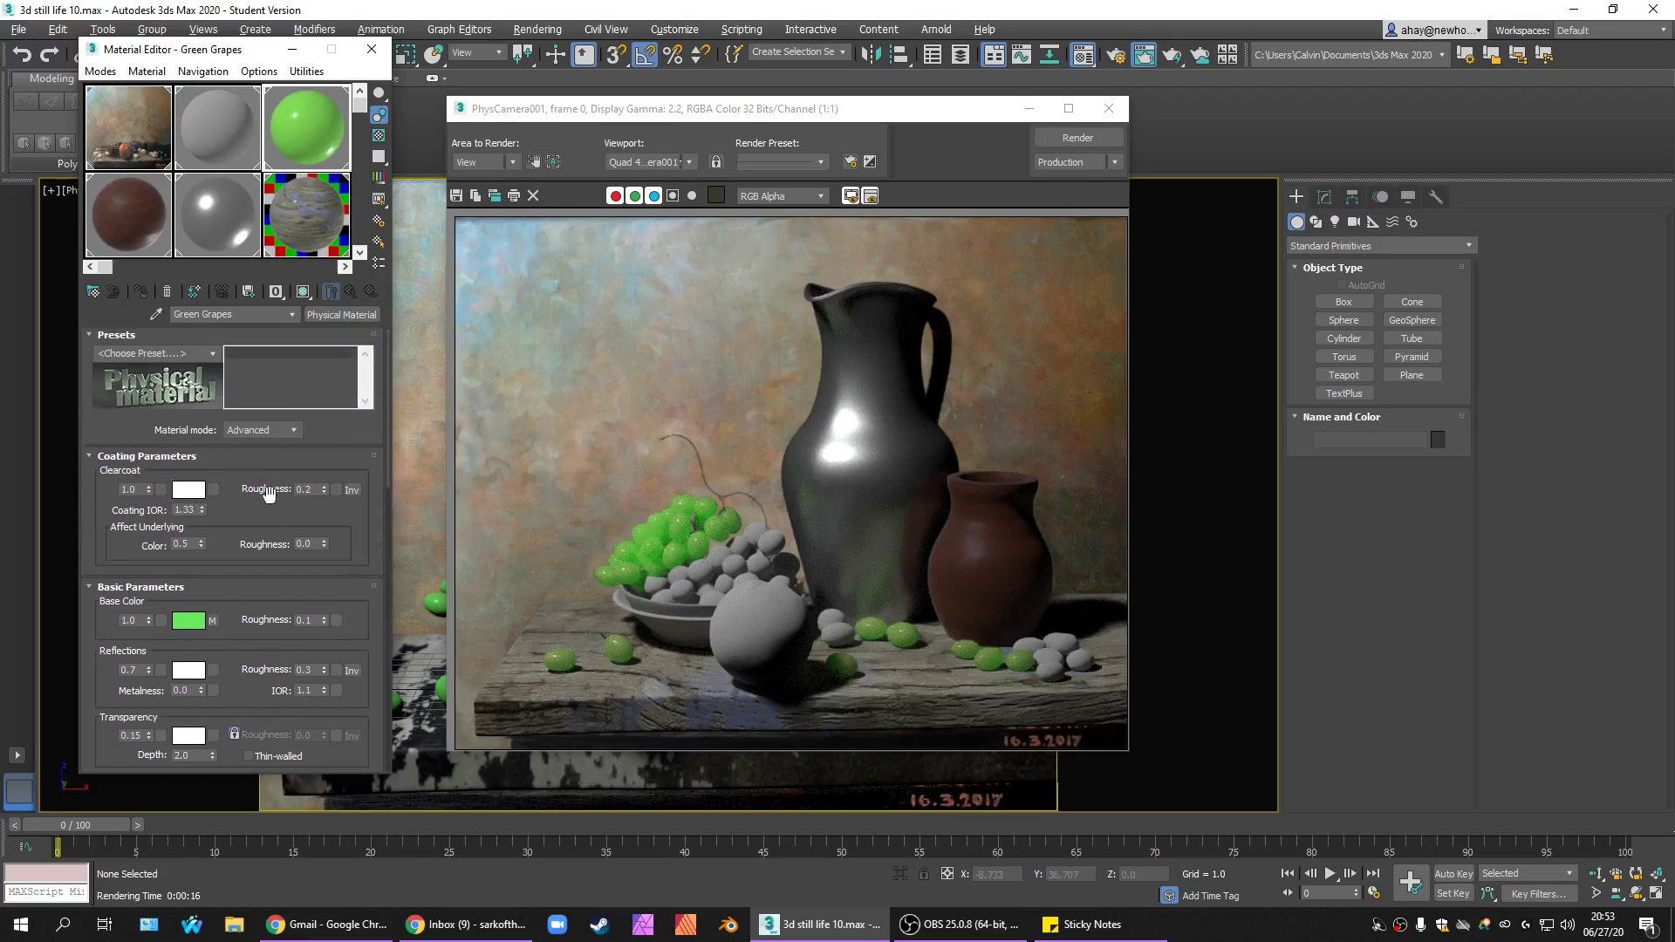
left_click(307, 490)
type("0.35")
key("Return")
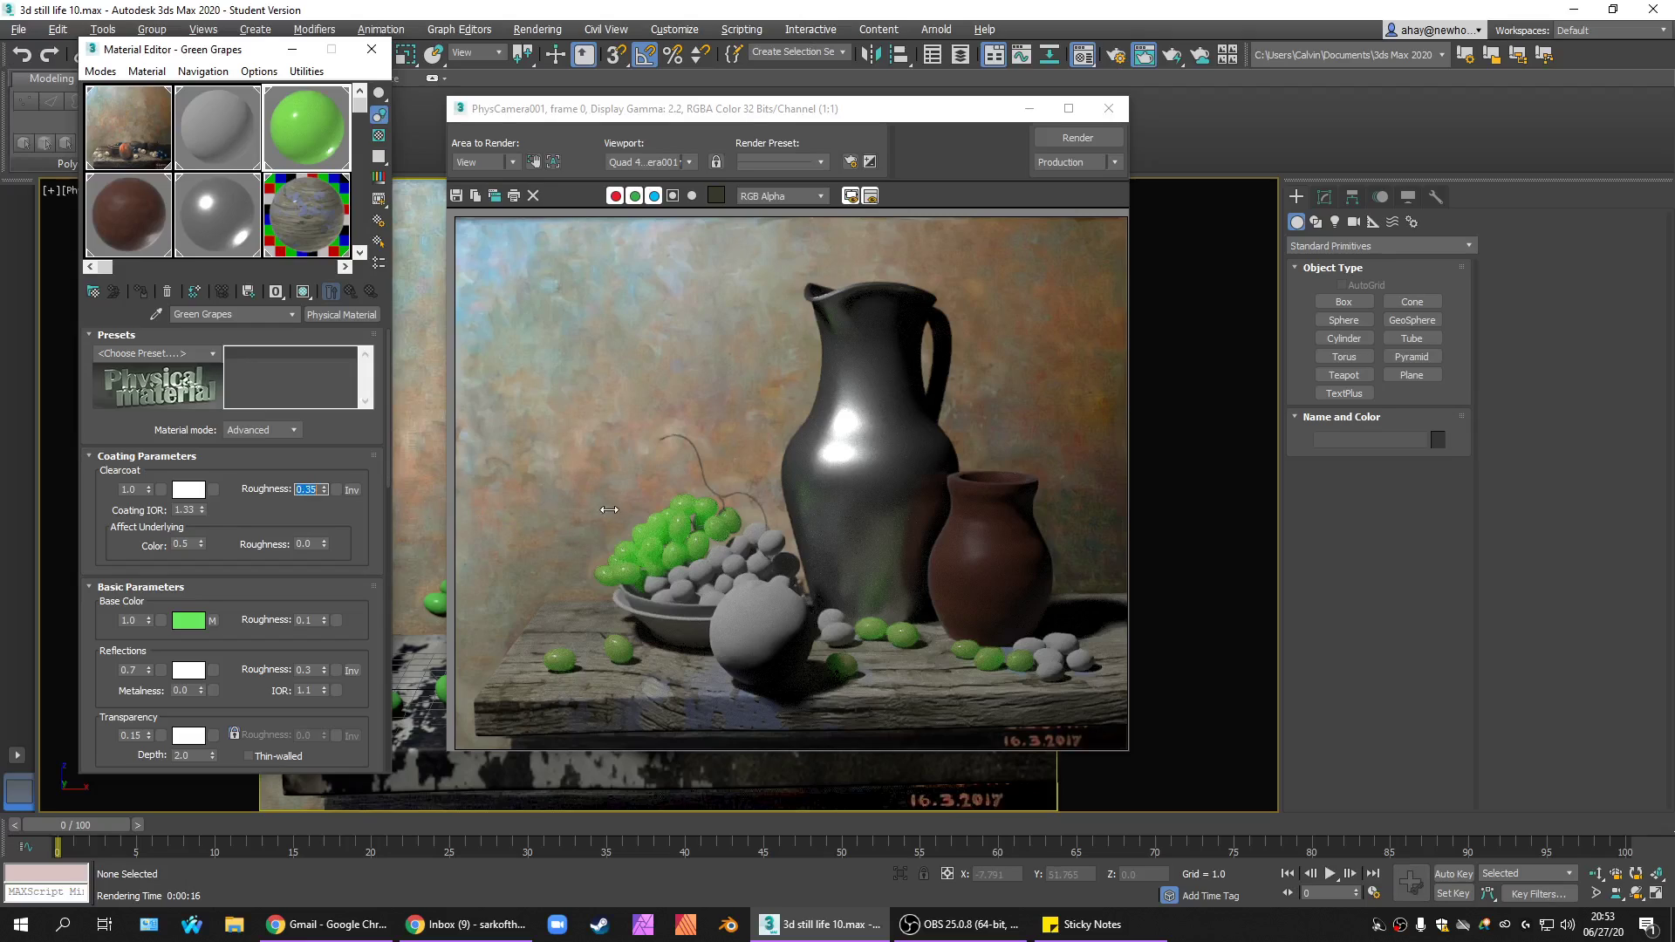
Re-render the still life in the frame window and zoom in on the grapes.
left_click(1084, 145)
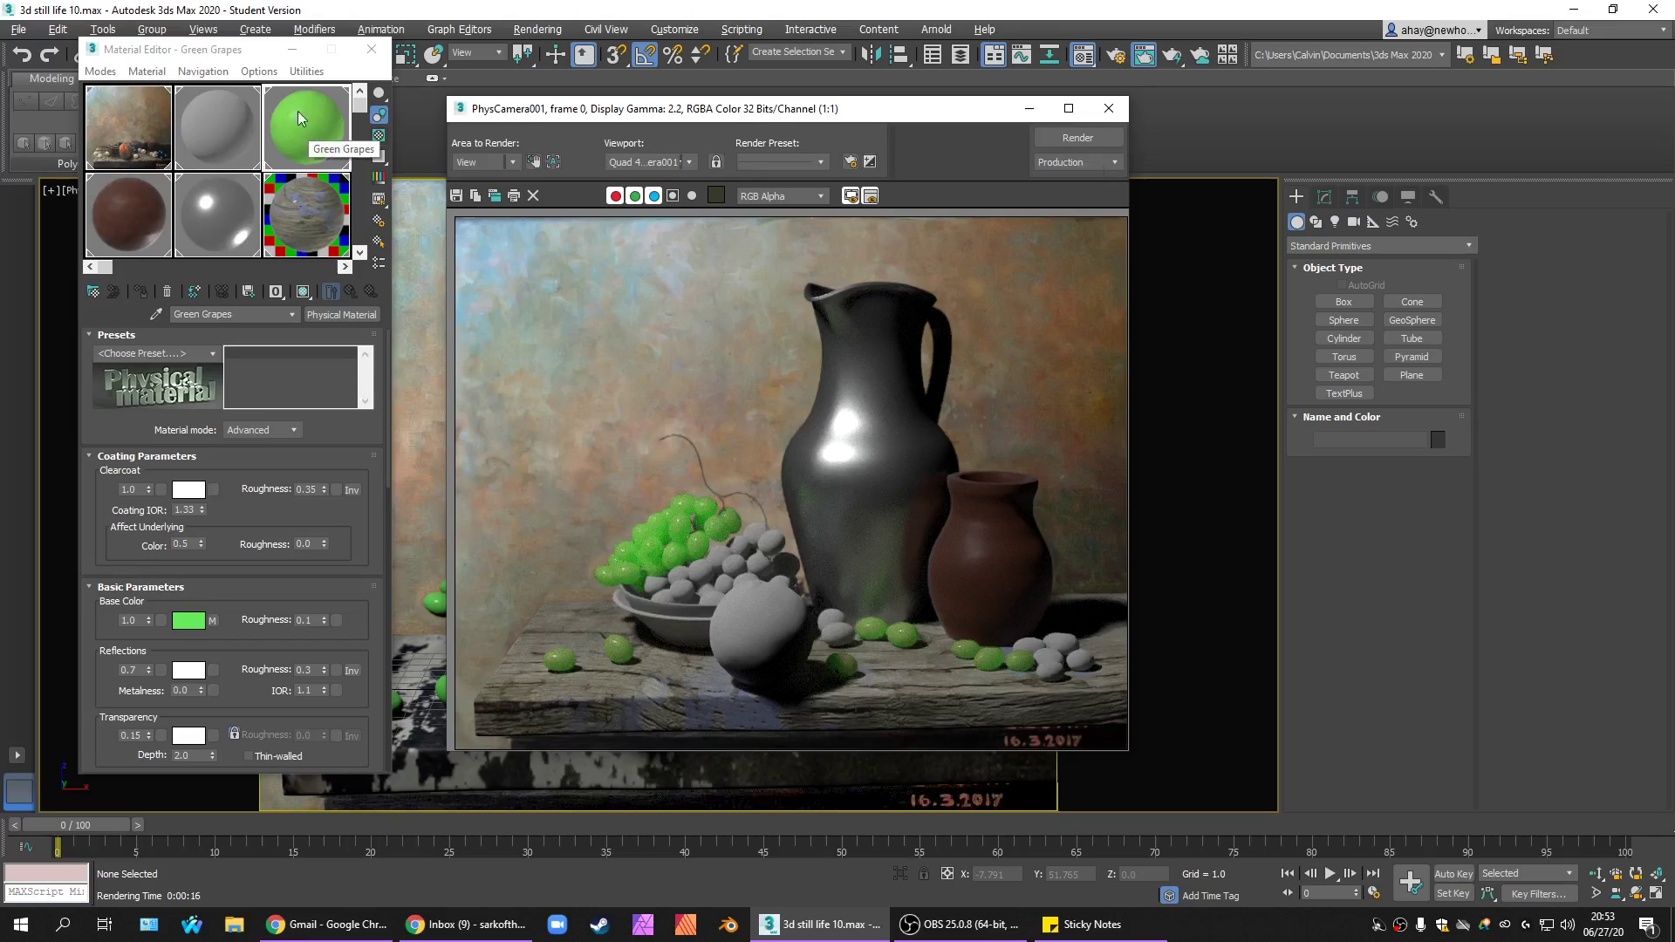
left_click(1093, 139)
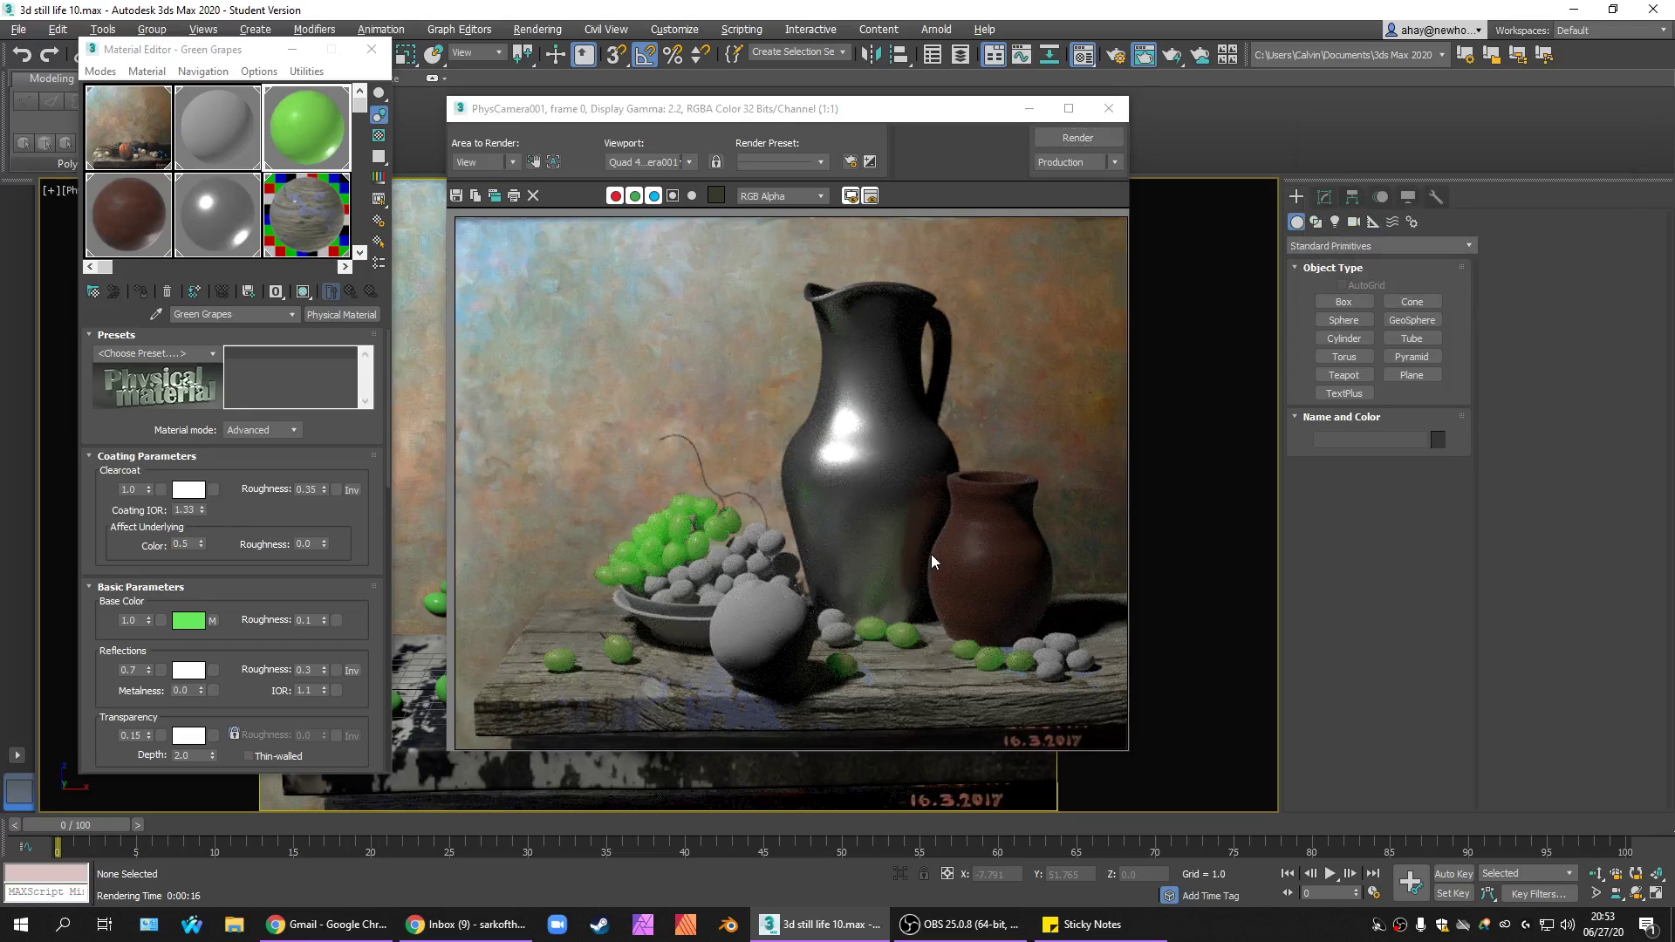
left_click(678, 596)
scroll(668, 567, "up", 1)
scroll(665, 558, "down", 1)
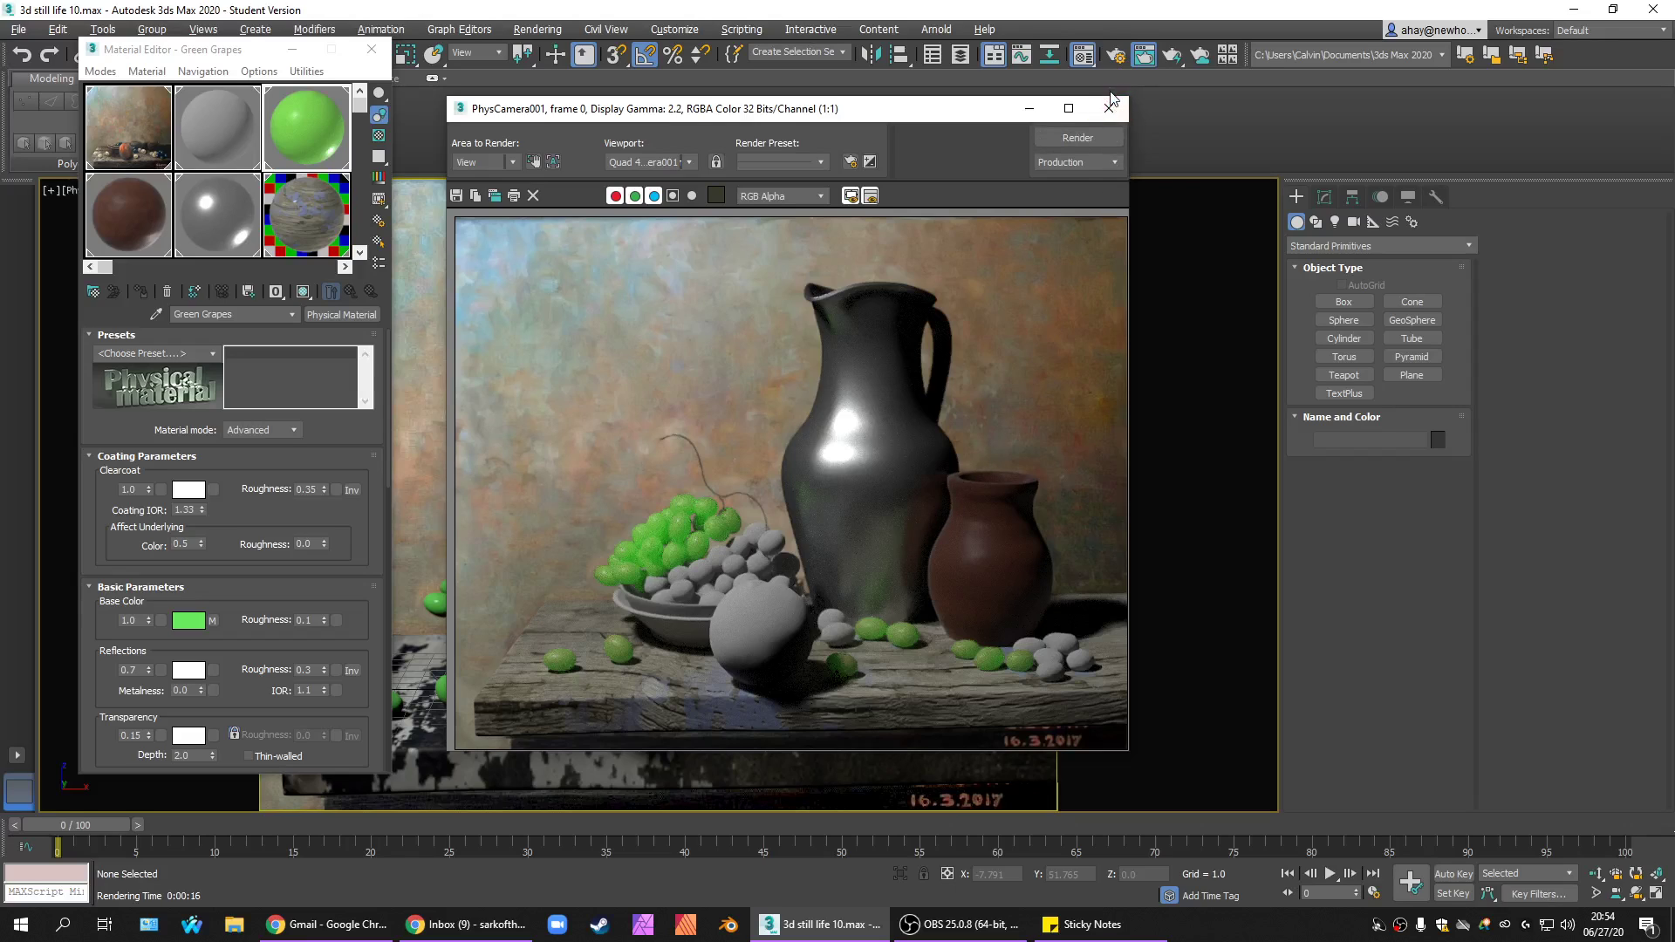
Close the old render and open the table's Wood Grain sub-material in the Blended Material.
left_click(1109, 108)
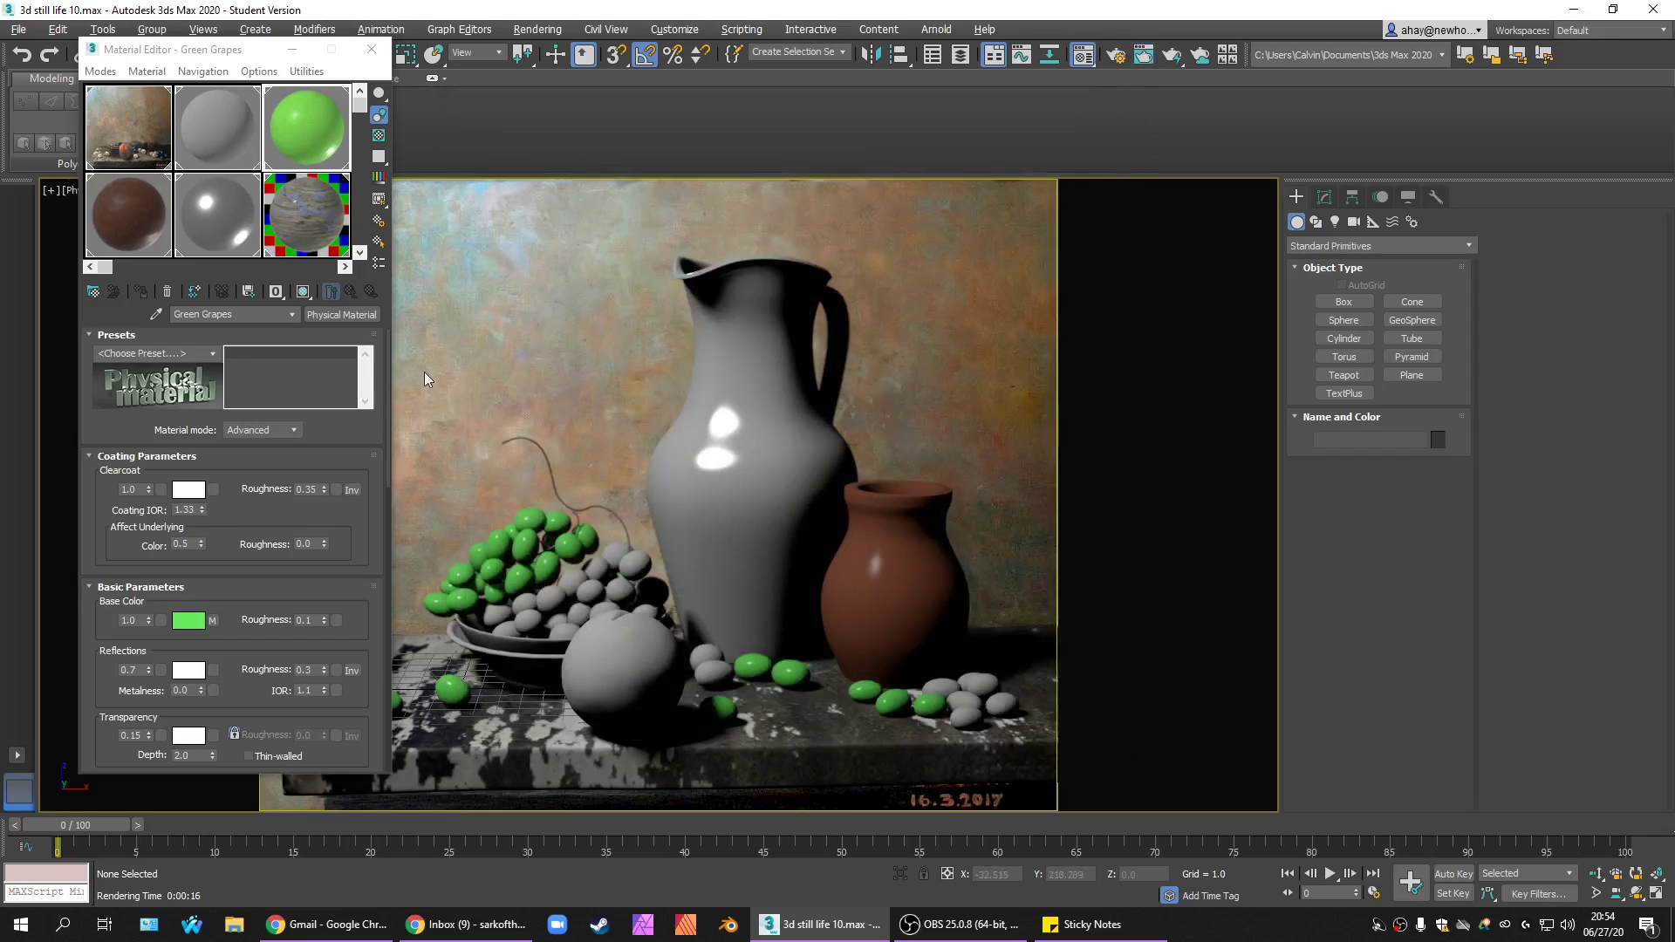
left_click(311, 249)
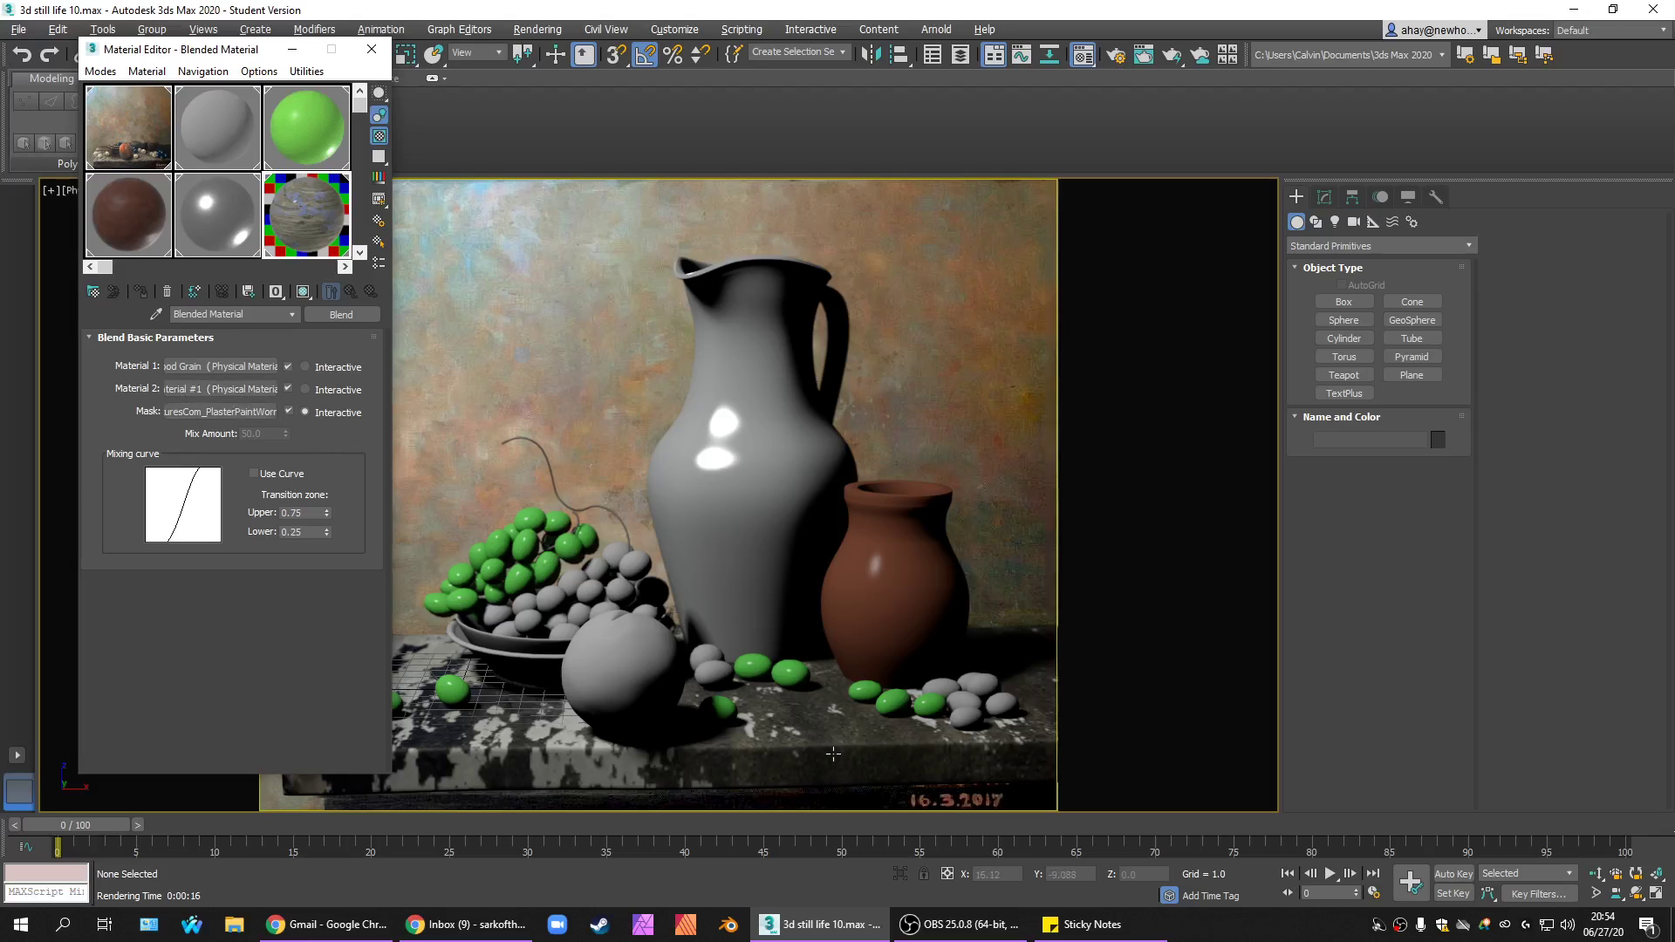
left_click_drag(833, 756, 835, 692)
left_click_drag(238, 52, 1308, 85)
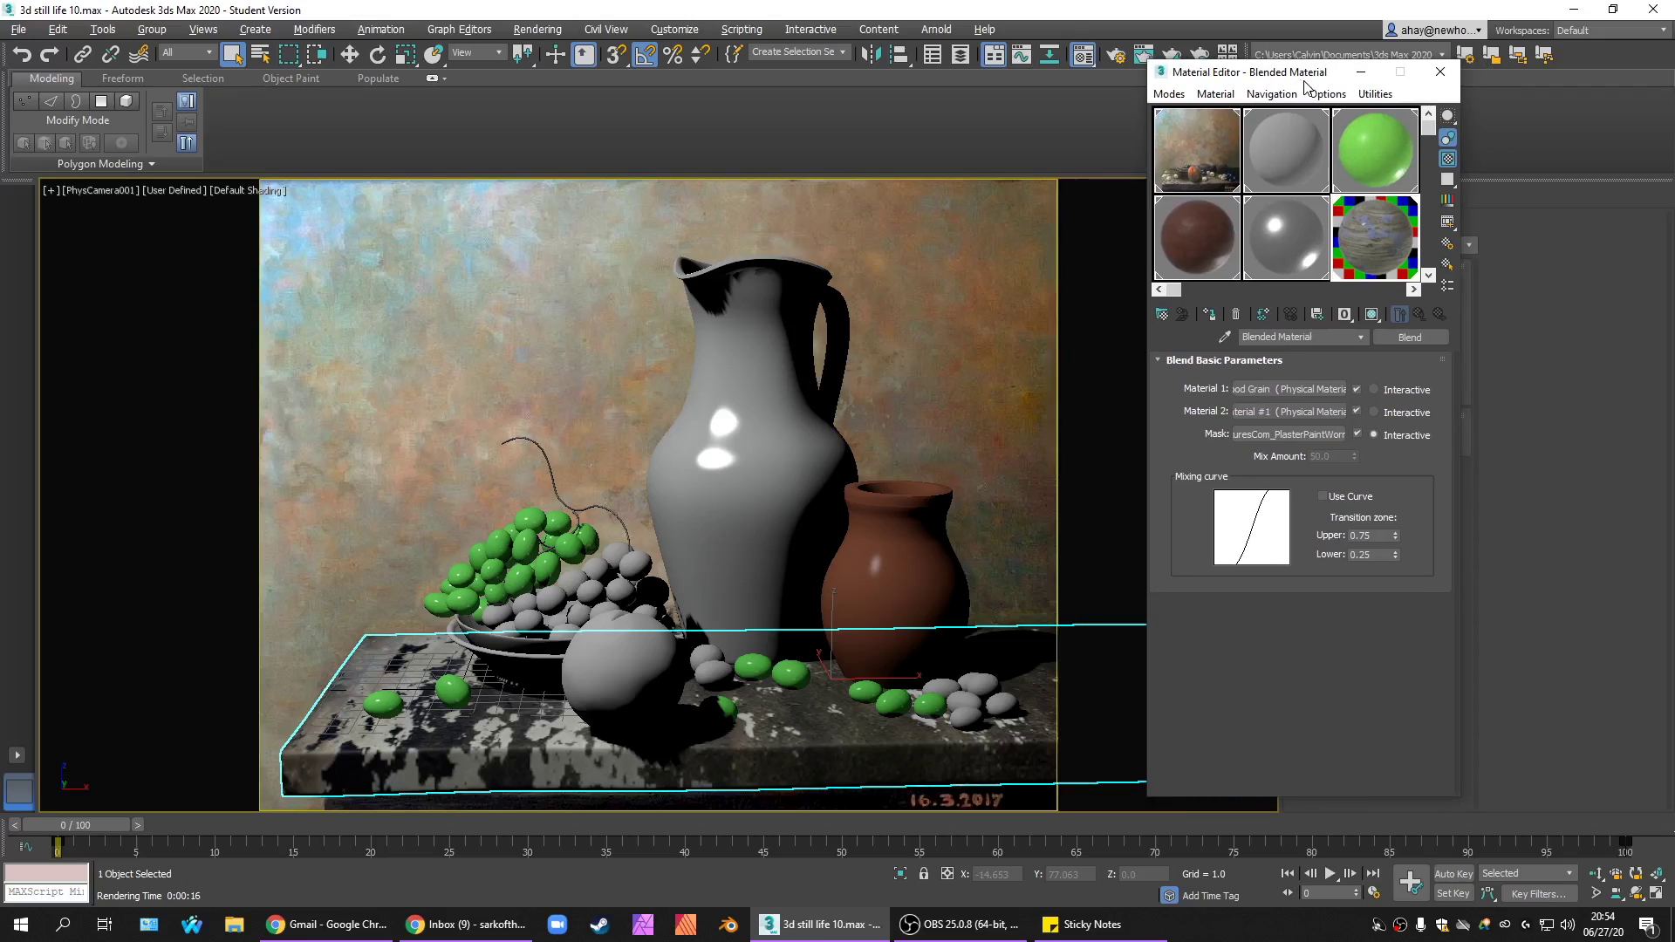
left_click(1302, 394)
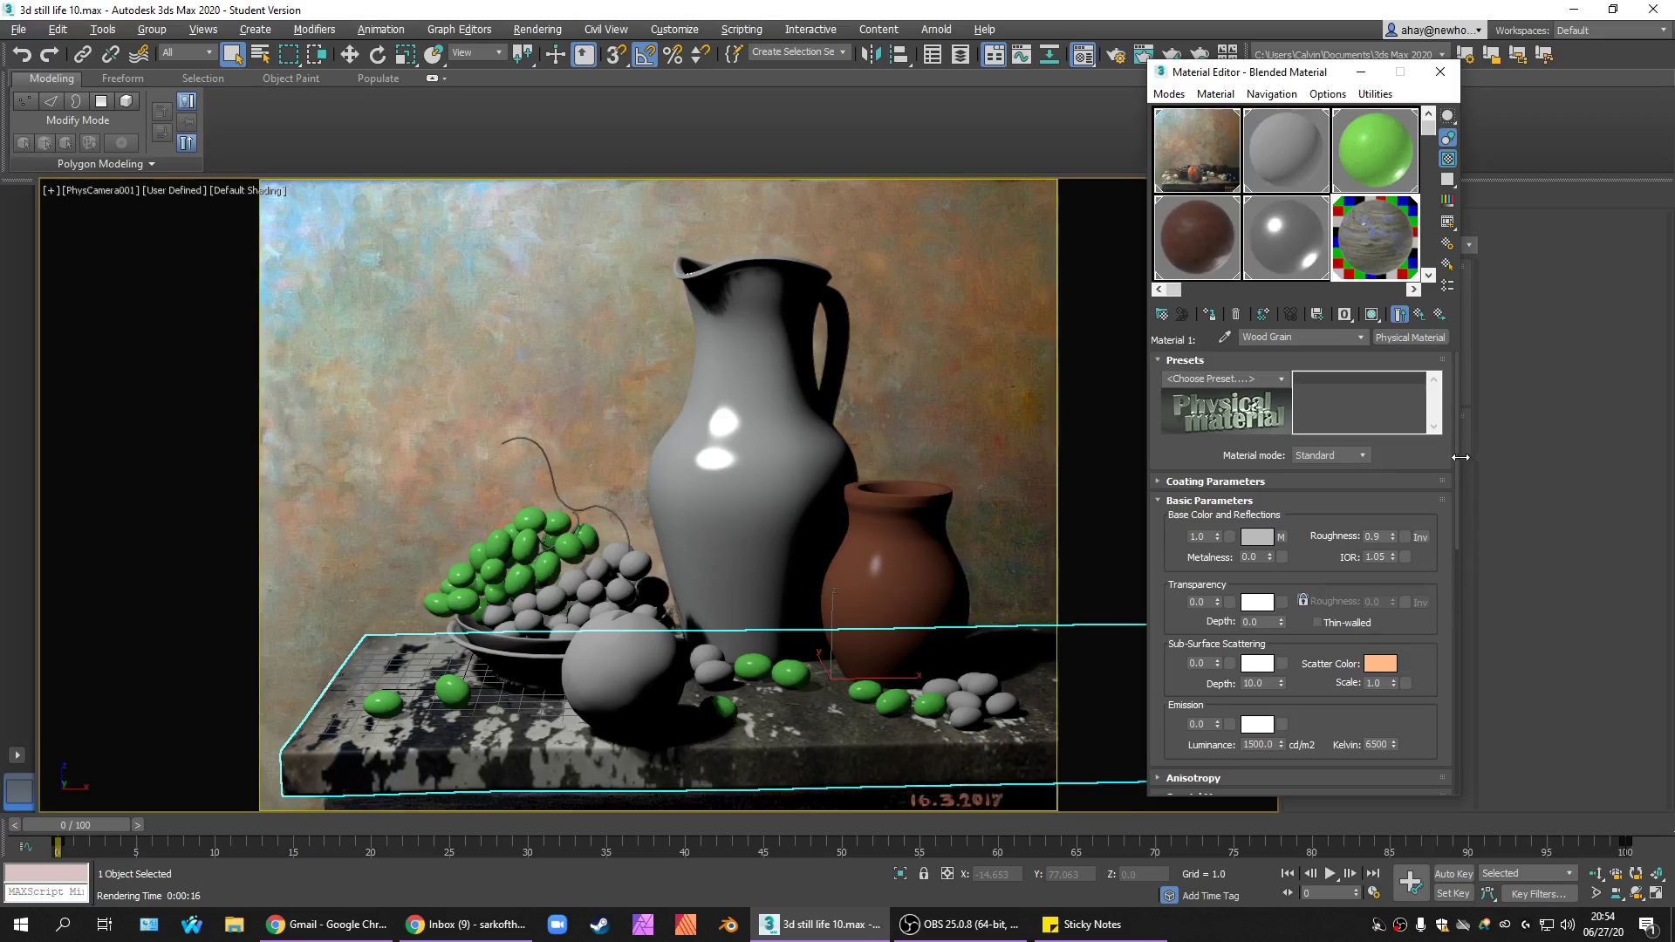
left_click_drag(1456, 469, 1457, 512)
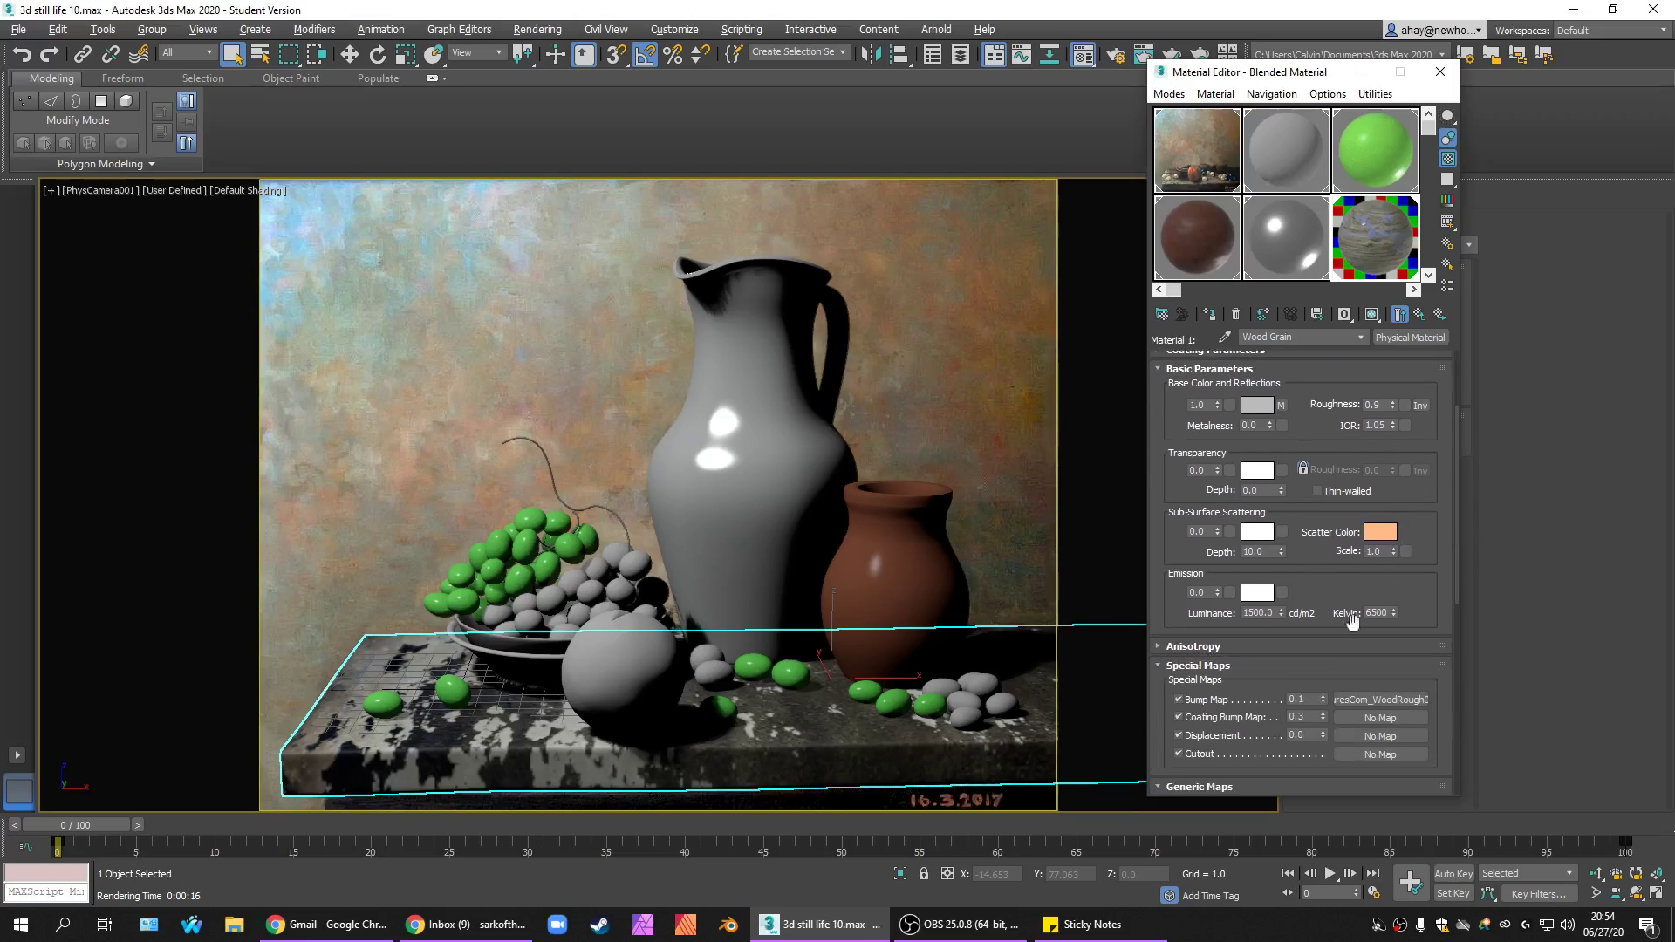
Set the Wood Grain base colour to black.
left_click(1254, 414)
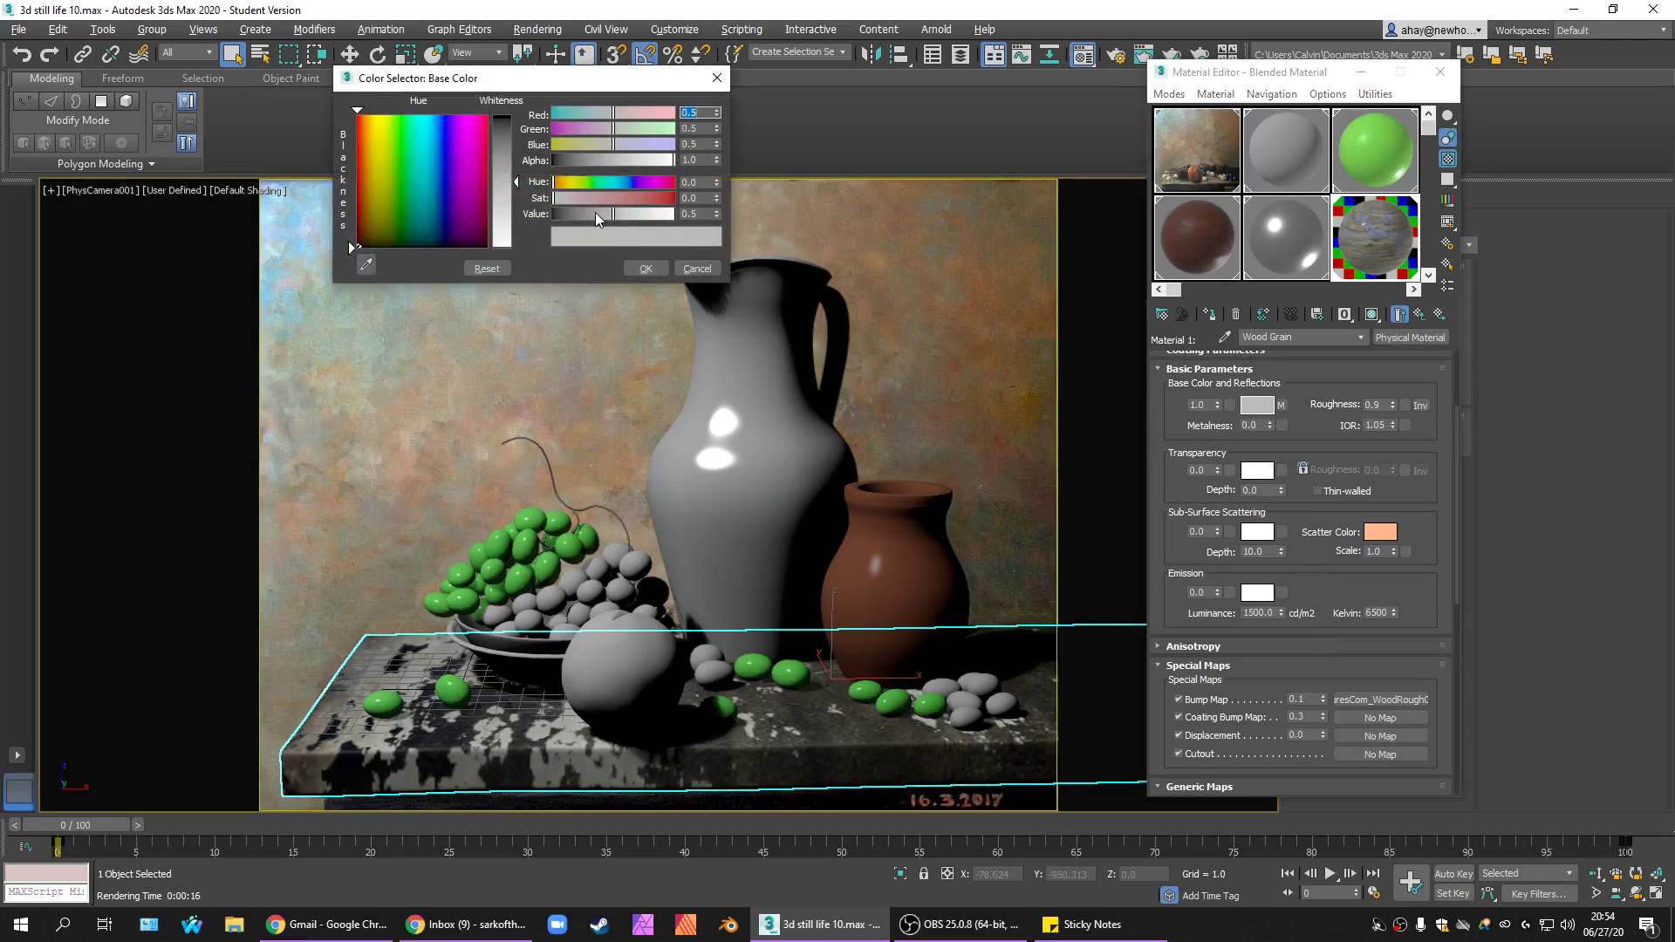
left_click_drag(595, 215, 553, 215)
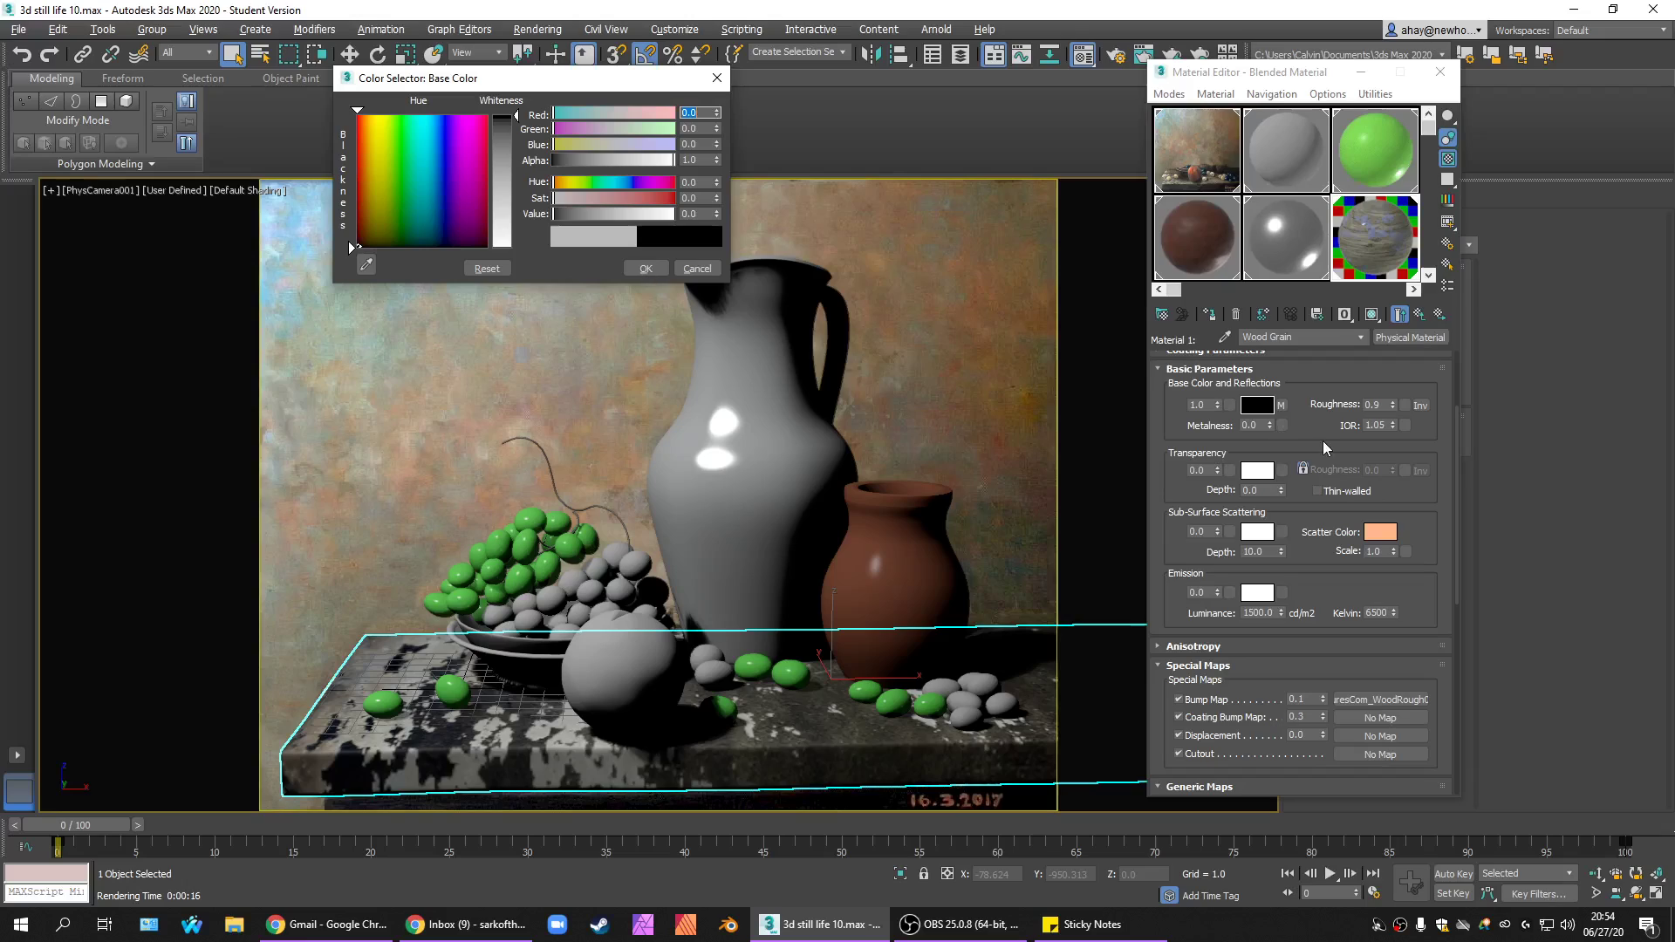
key("Return")
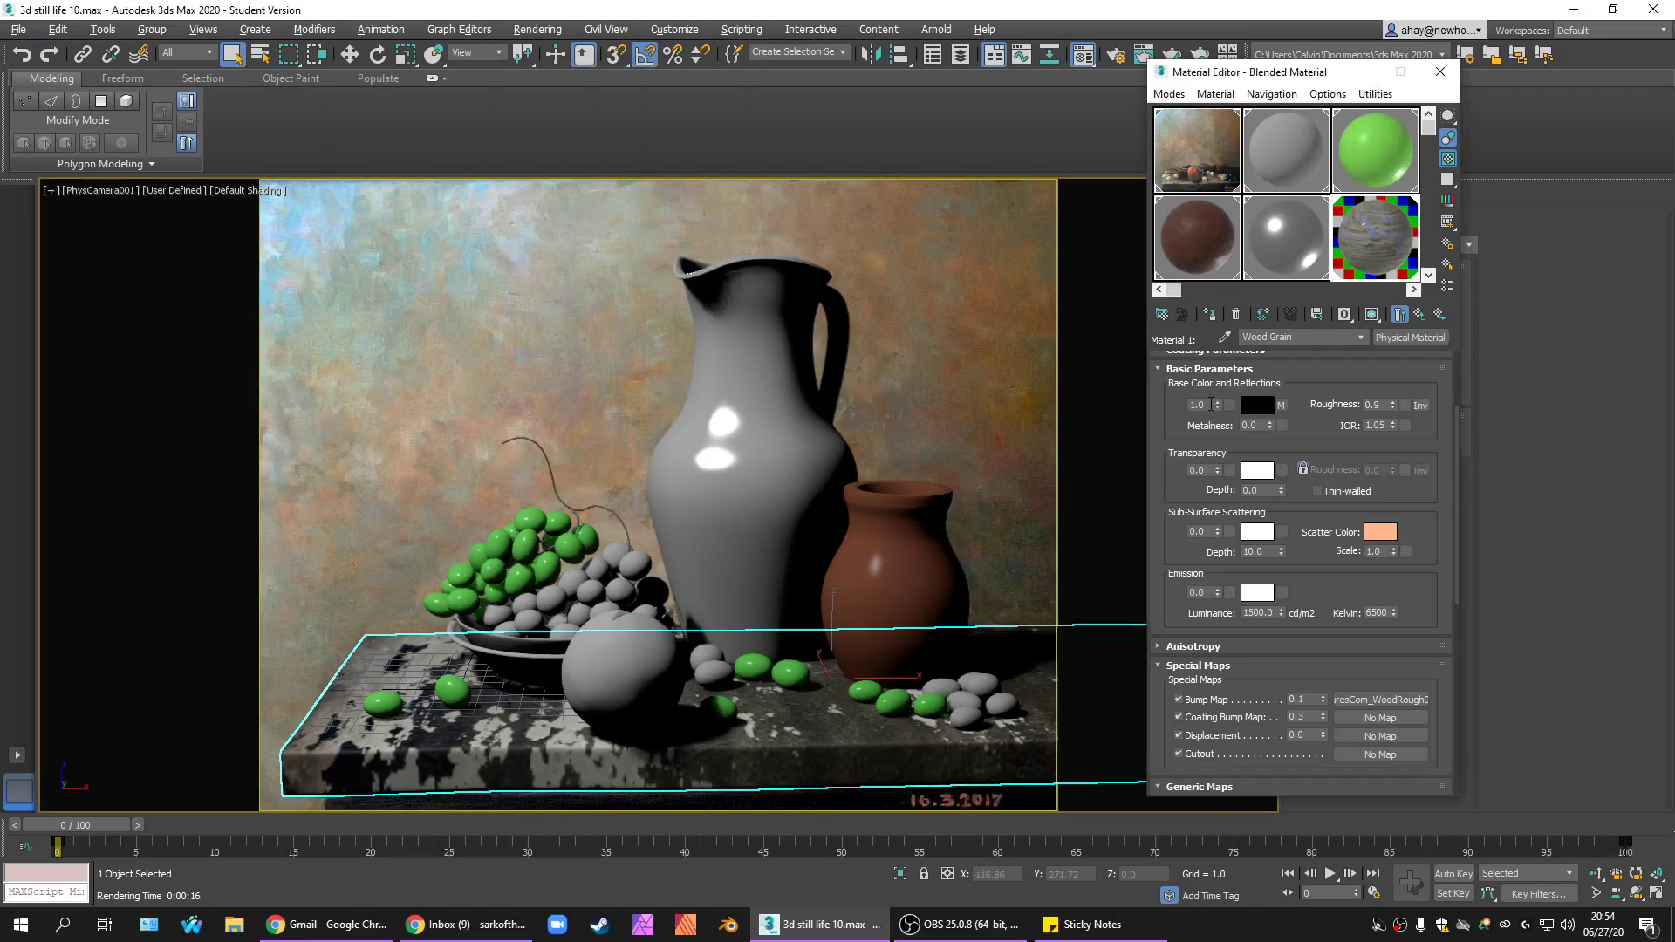
Set the Wood Grain base colour weight to 0.7.
left_click(1211, 404)
left_click(1283, 407)
left_click(1360, 336)
left_click(1312, 352)
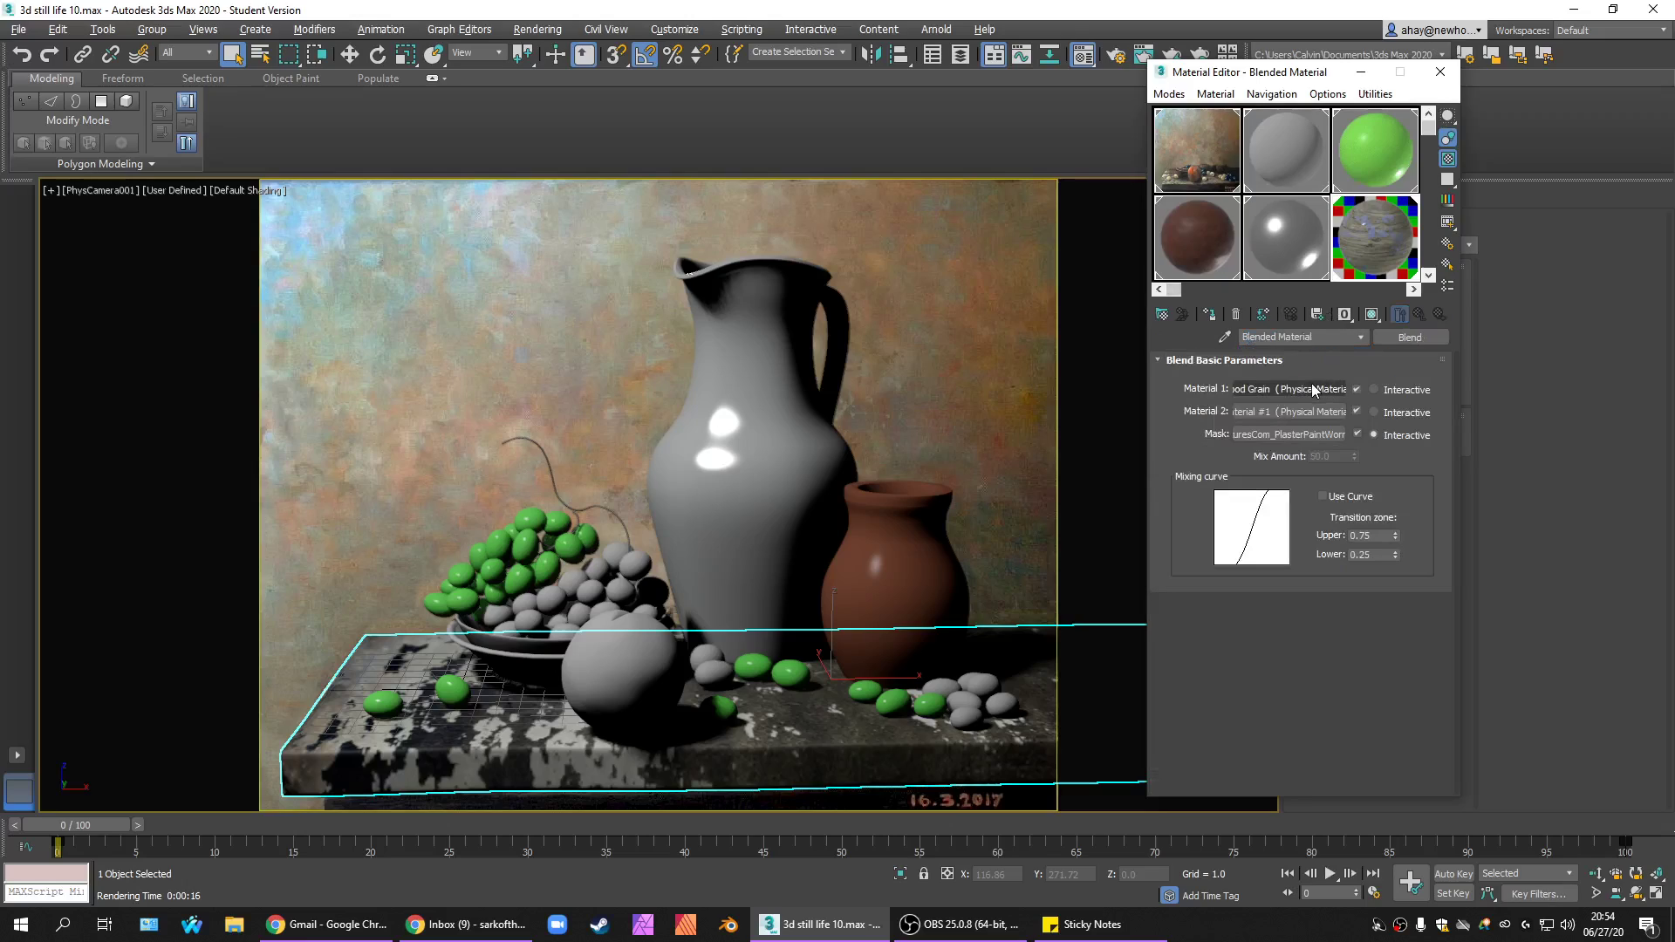
left_click(1239, 447)
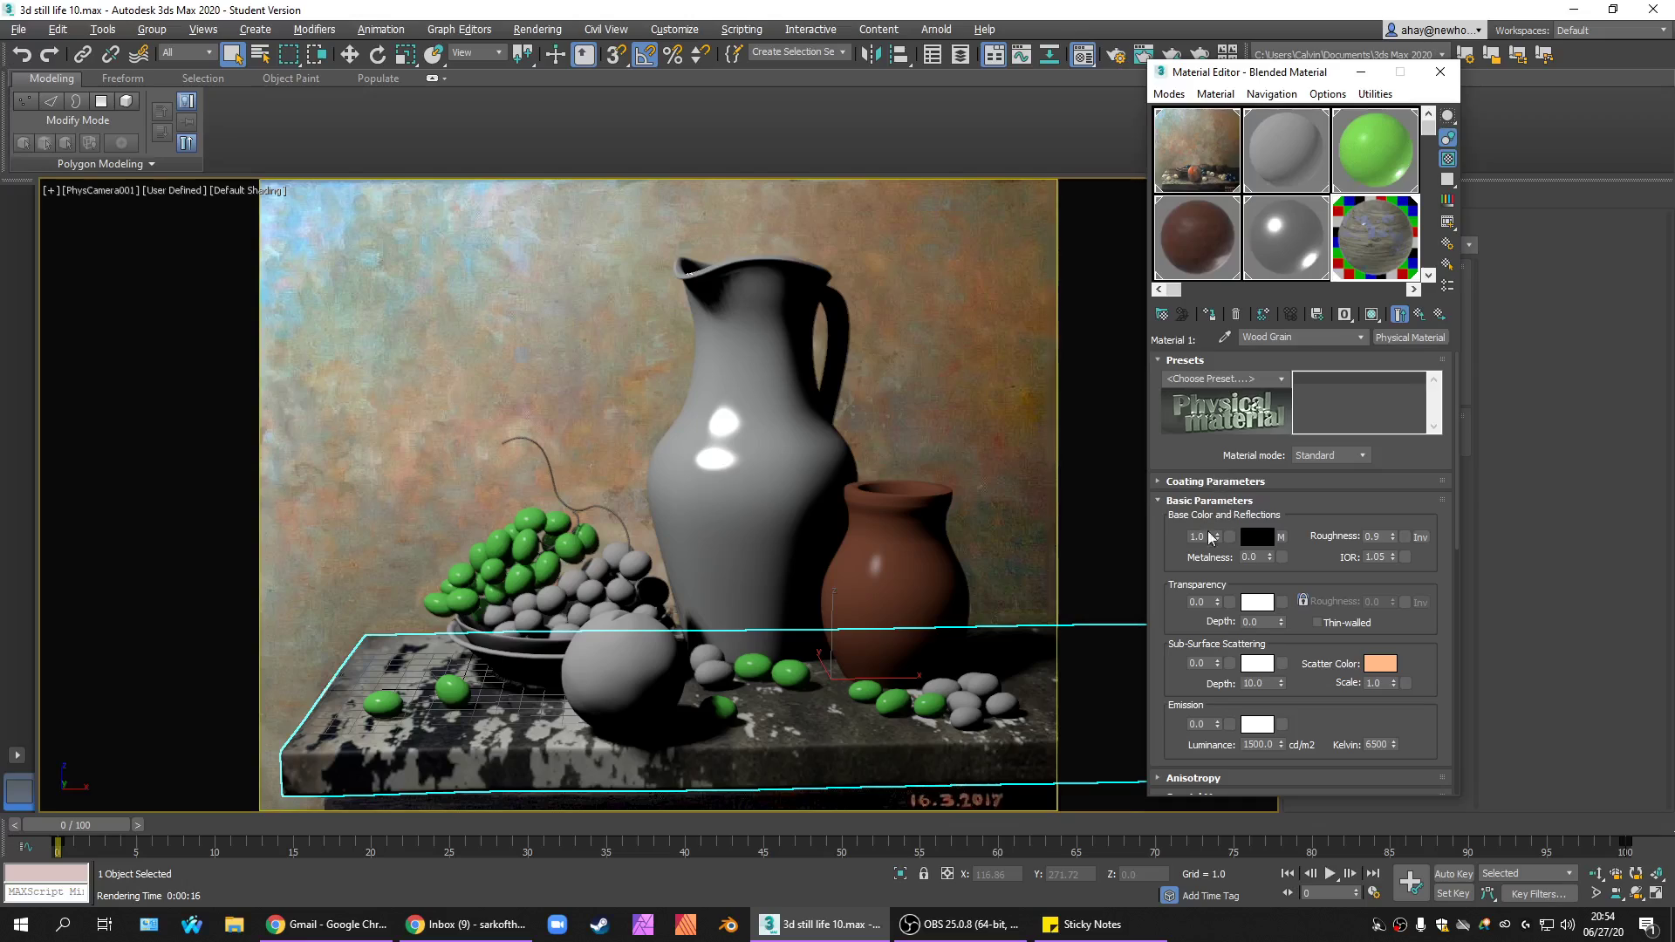
type("0.7")
key("Return")
left_click(994, 483)
Test-render the darker wood, close the render, and return to the parent Blended Material.
key("shift+q")
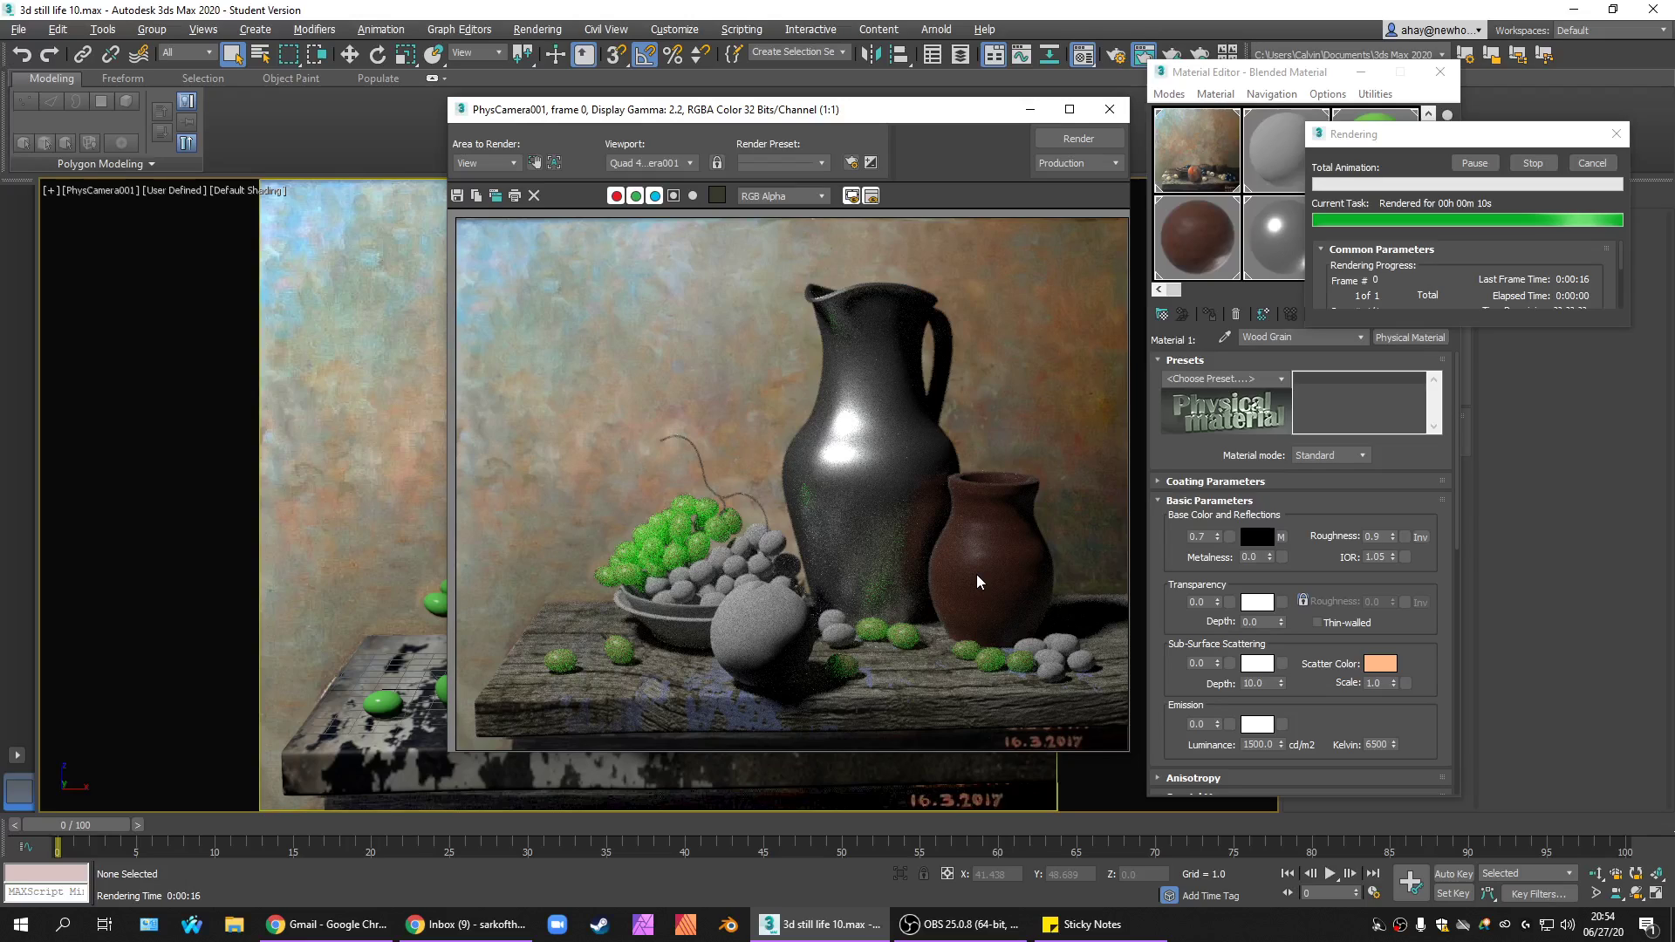
key("Escape")
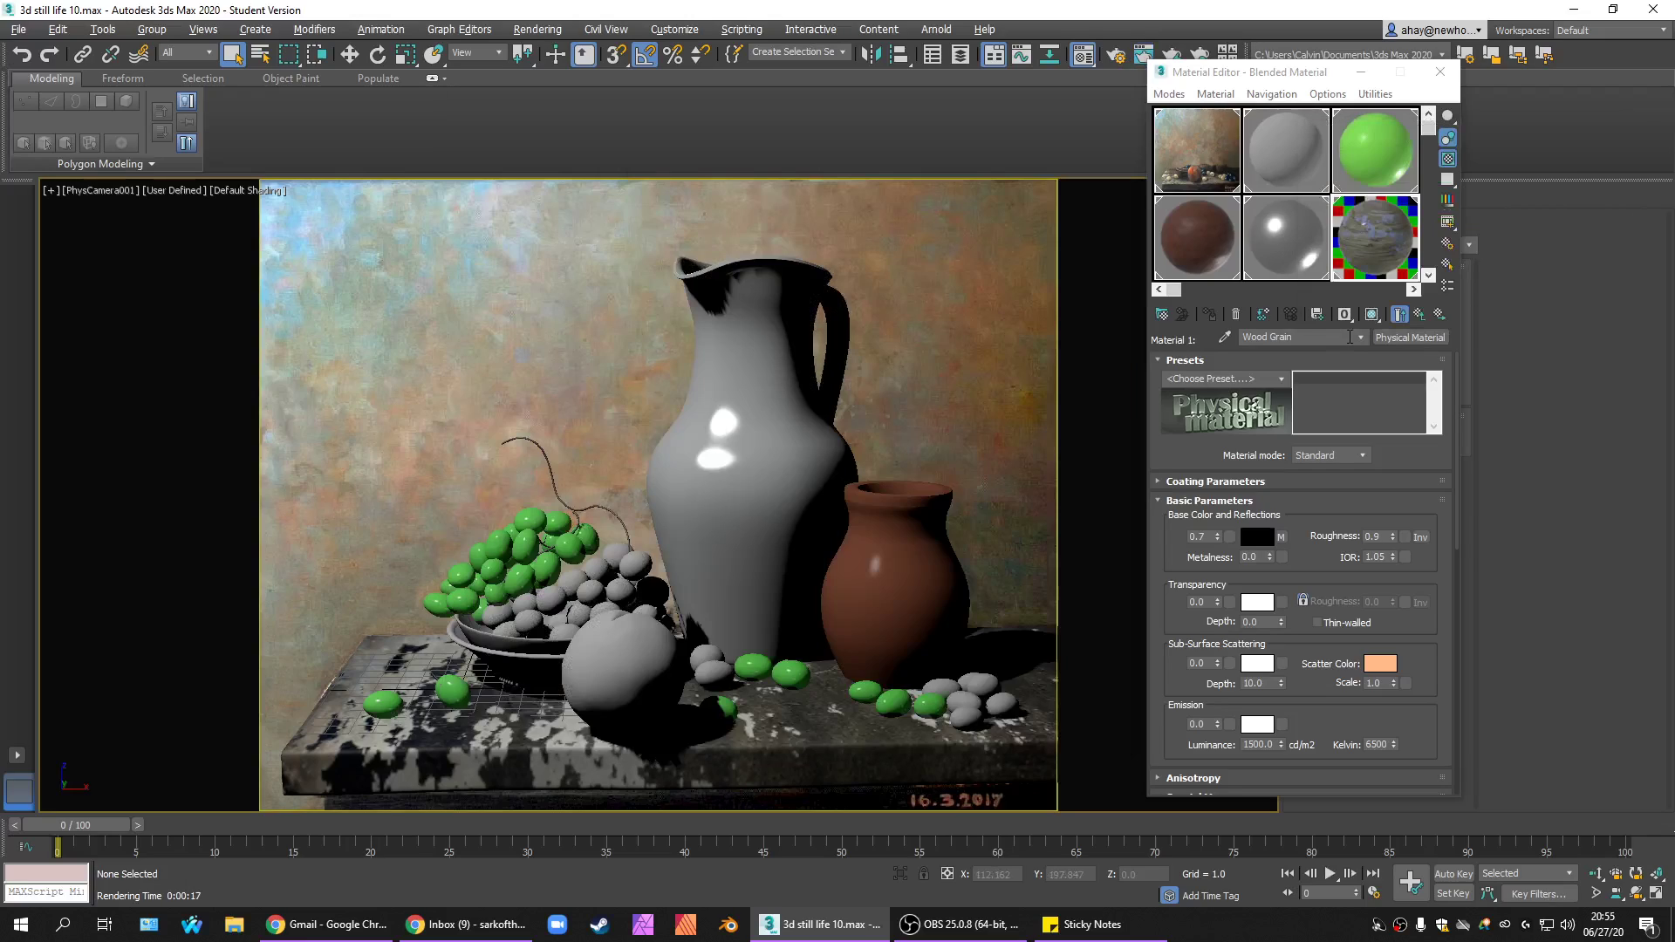
key("Up")
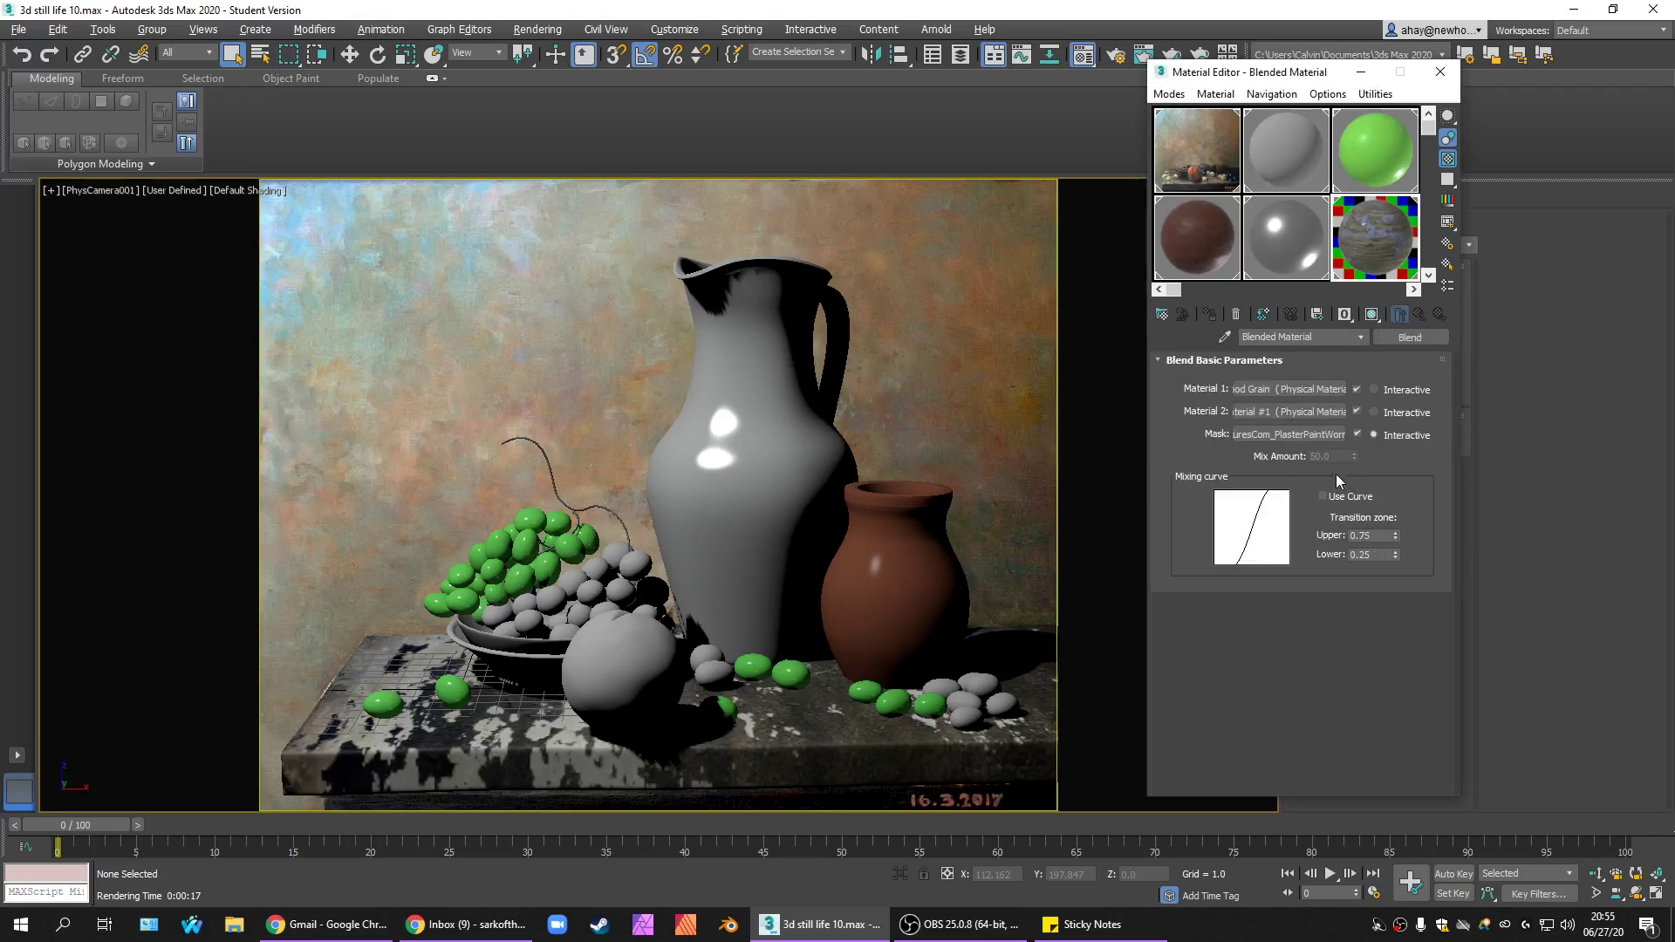
Reset the worn-paint mask bitmap's angle to 0 and set its U offset to -0.05.
left_click(1297, 441)
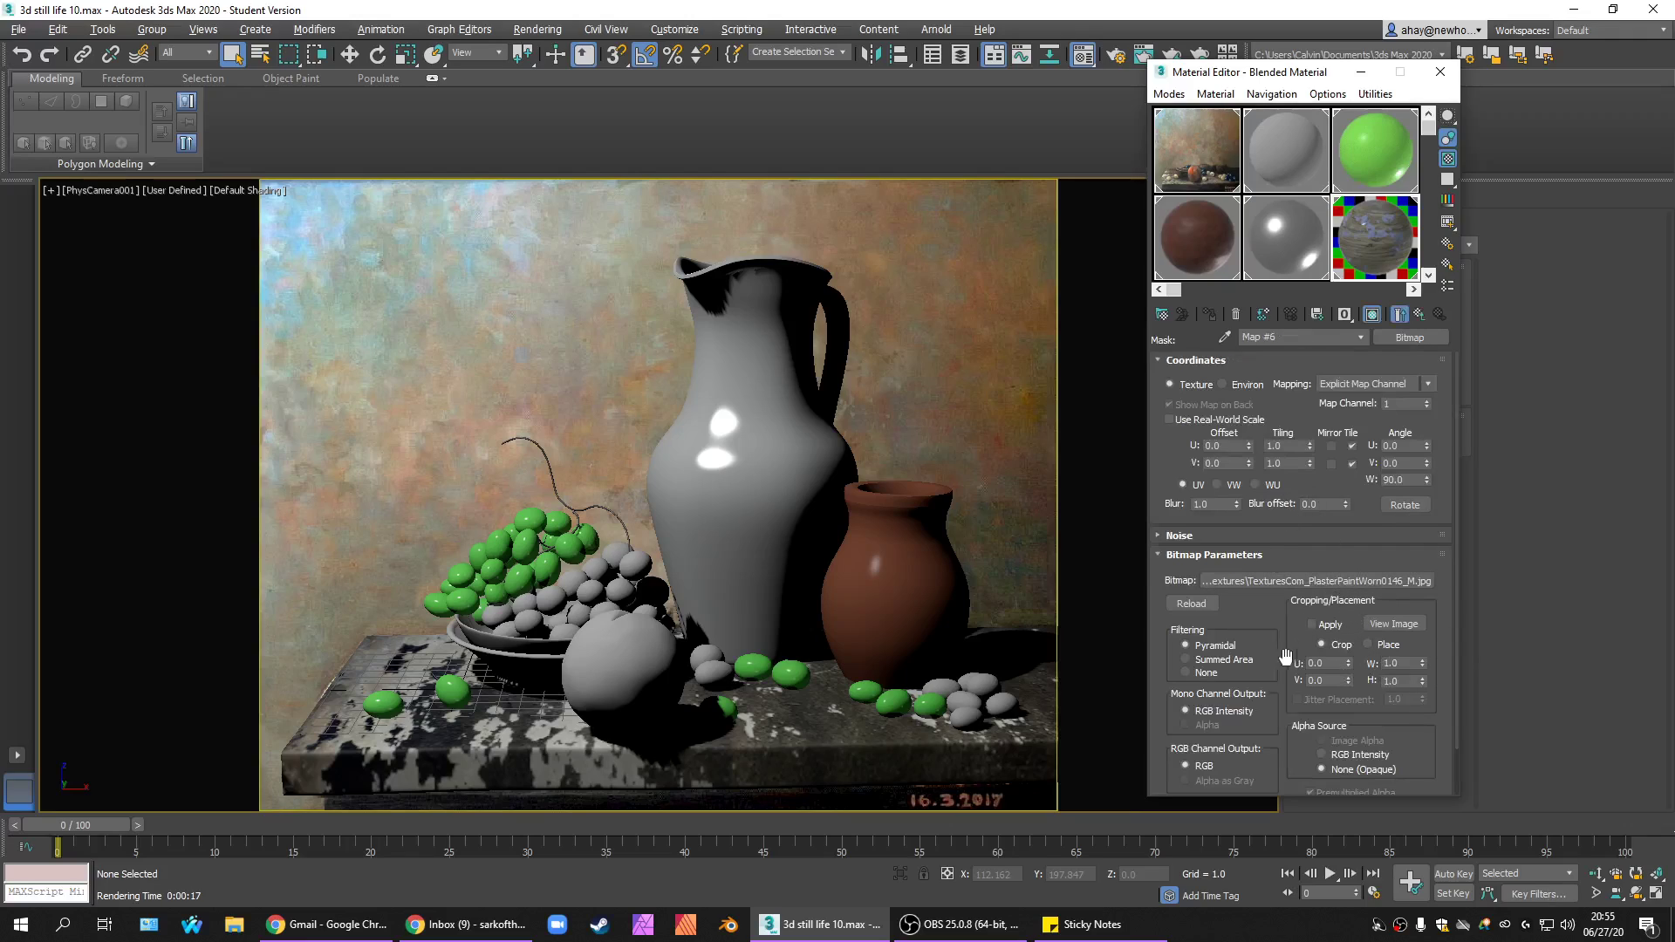
left_click(362, 737)
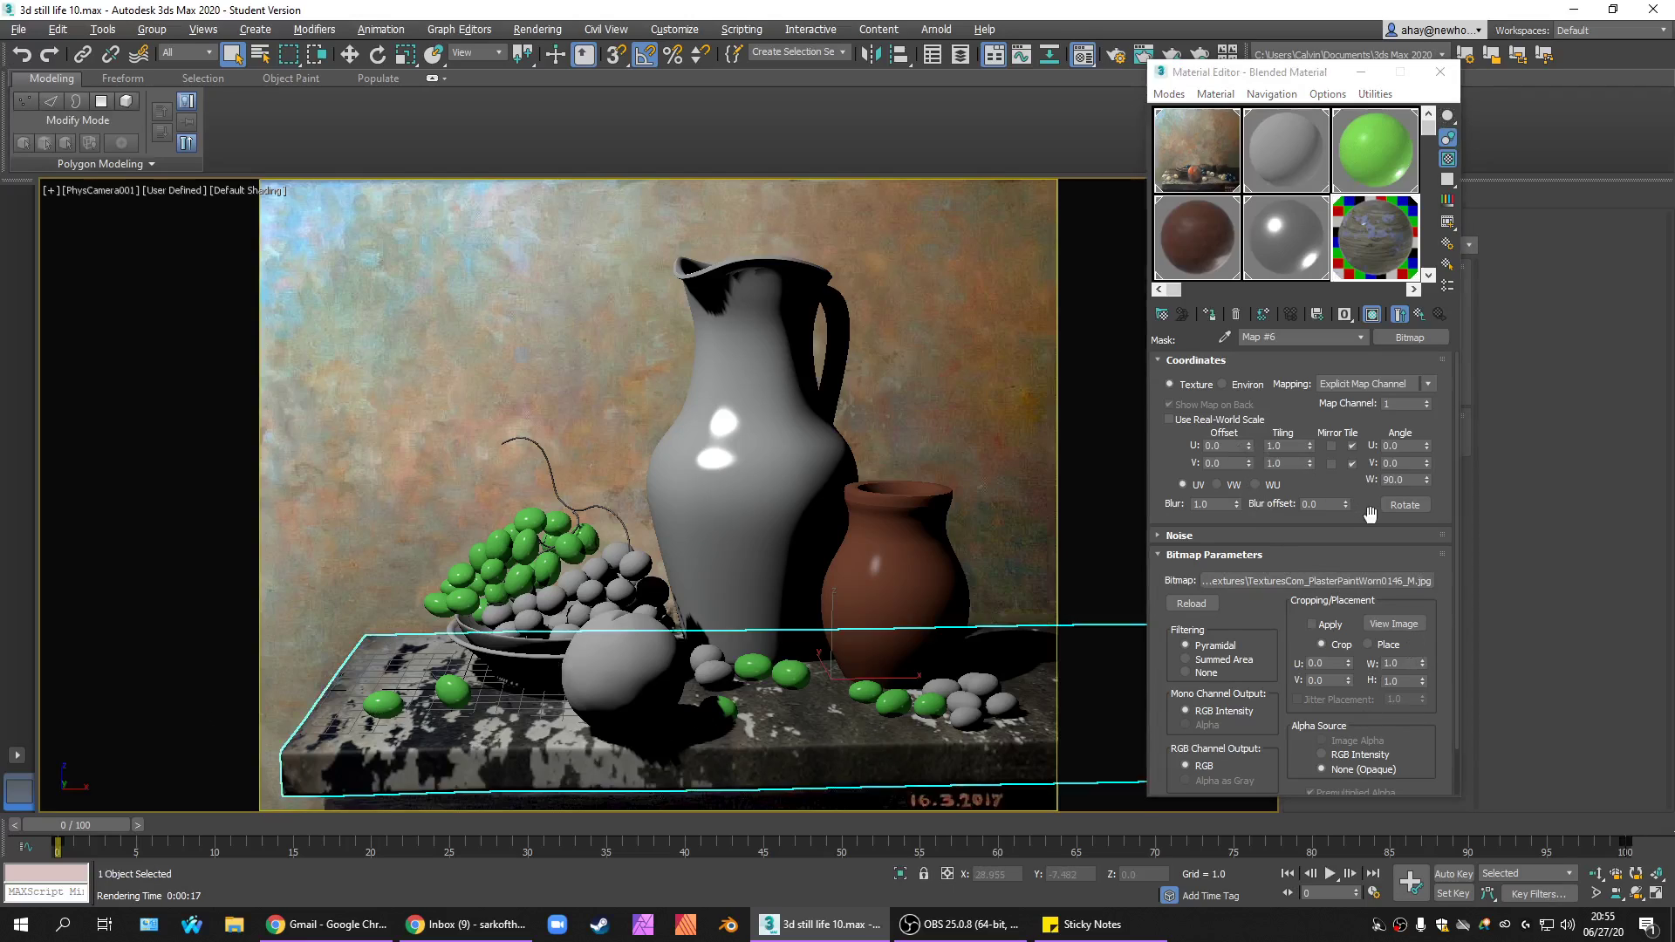
right_click(1428, 480)
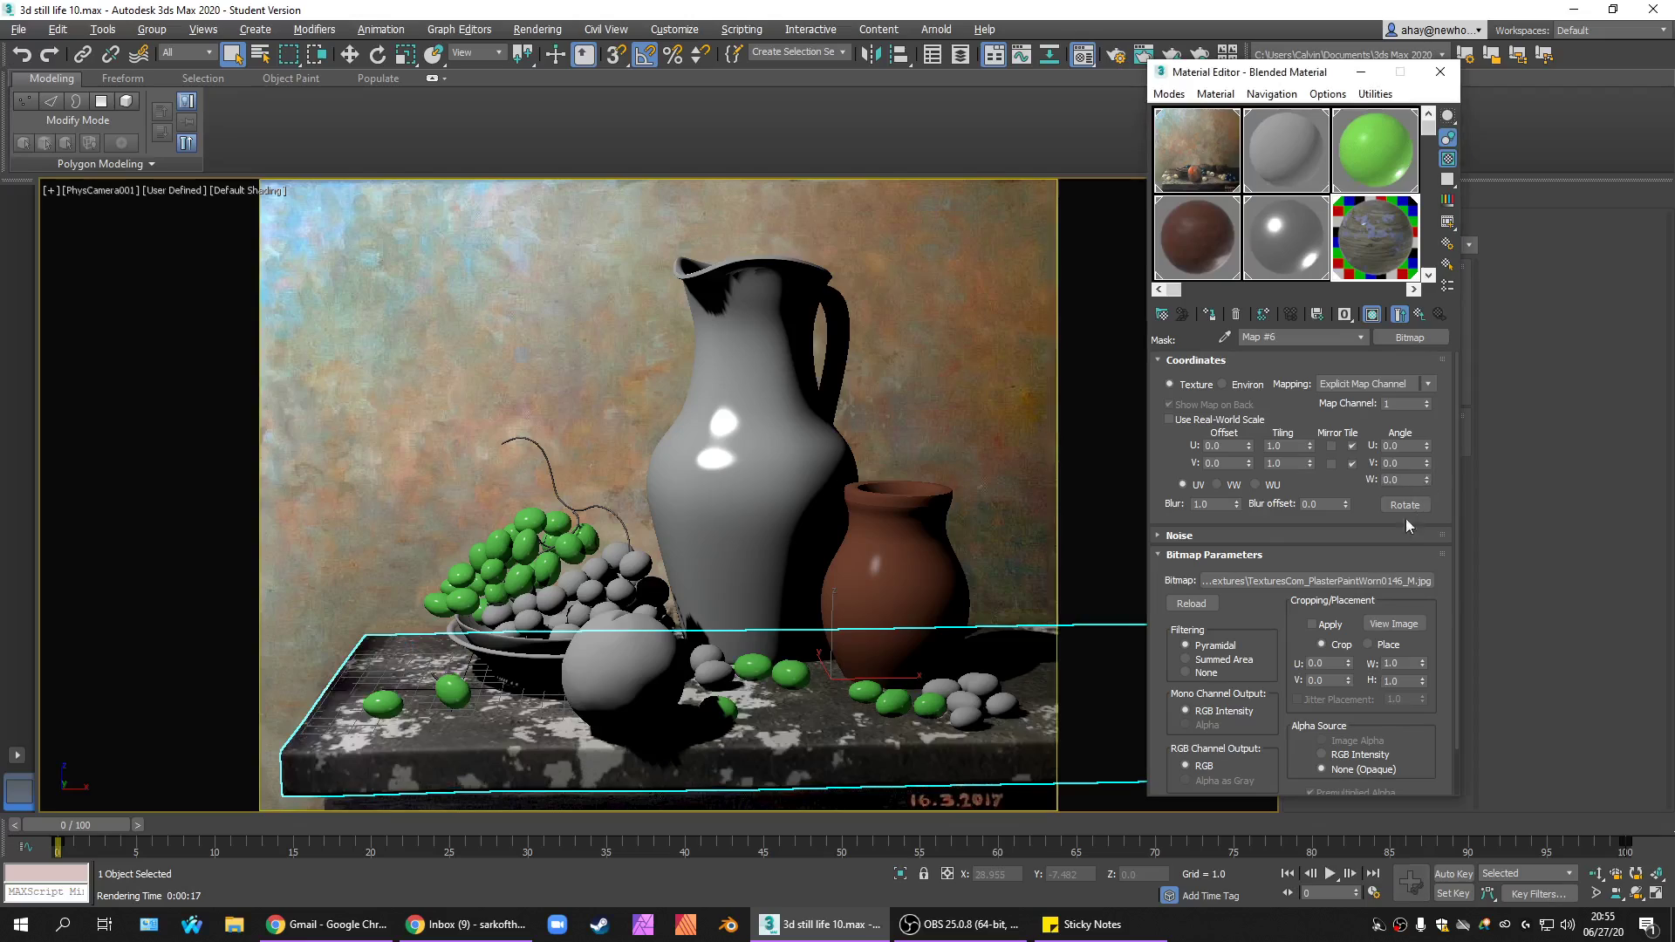
left_click(1250, 450)
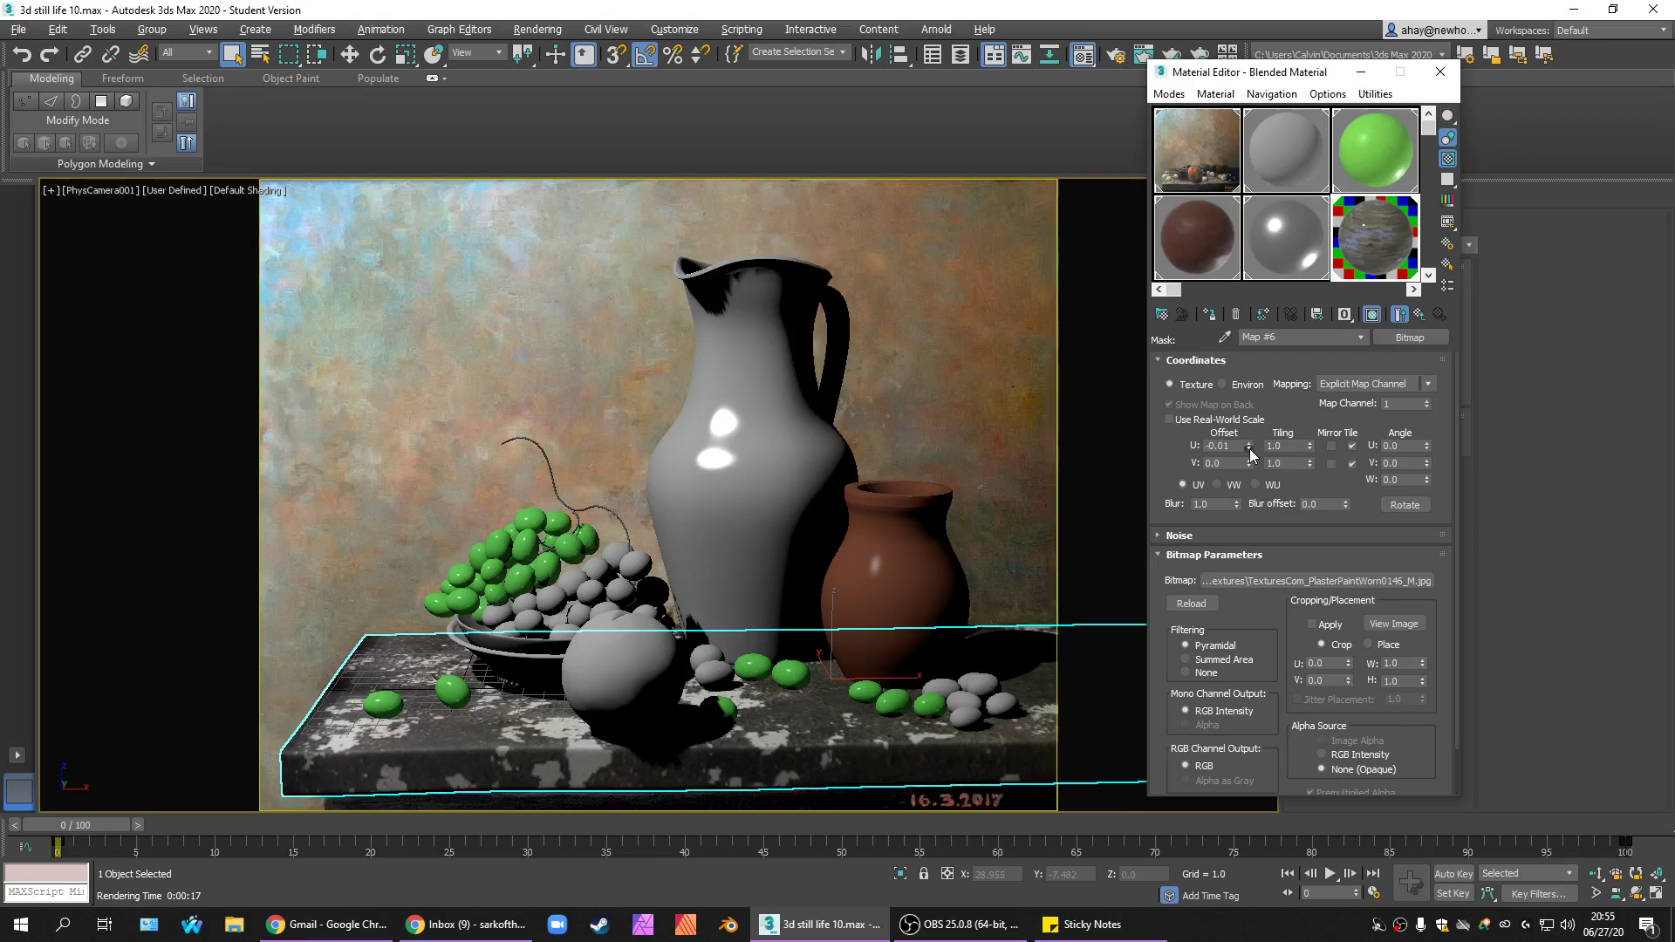
left_click(1248, 449)
left_click(1249, 448)
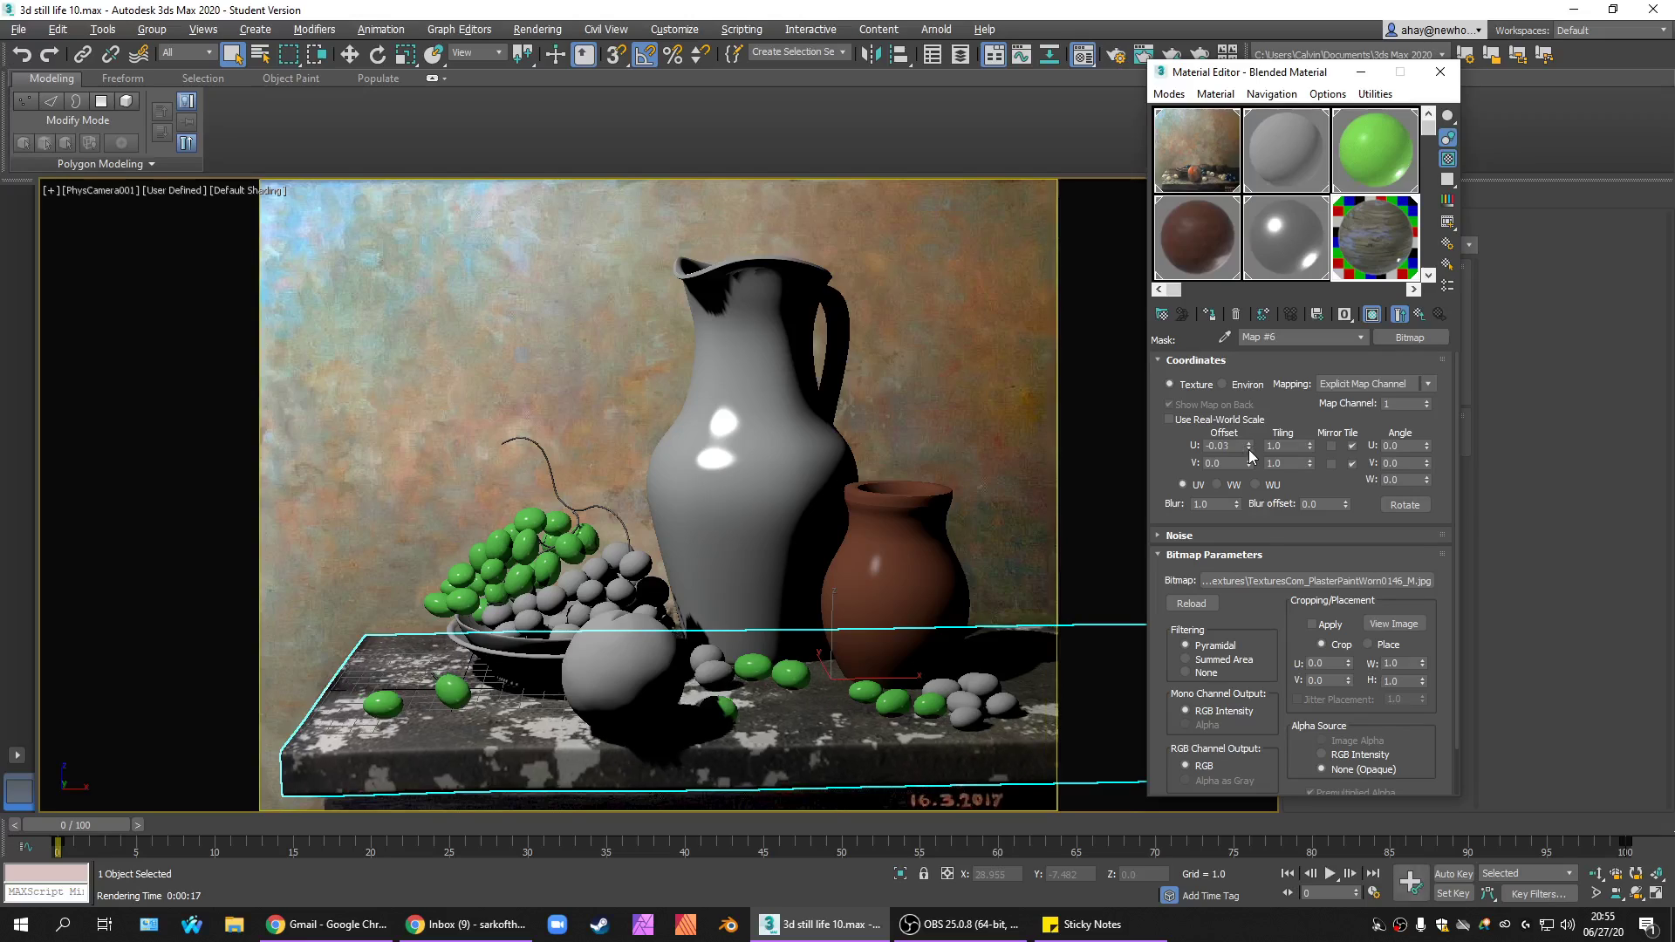
left_click(1249, 448)
left_click(1249, 448)
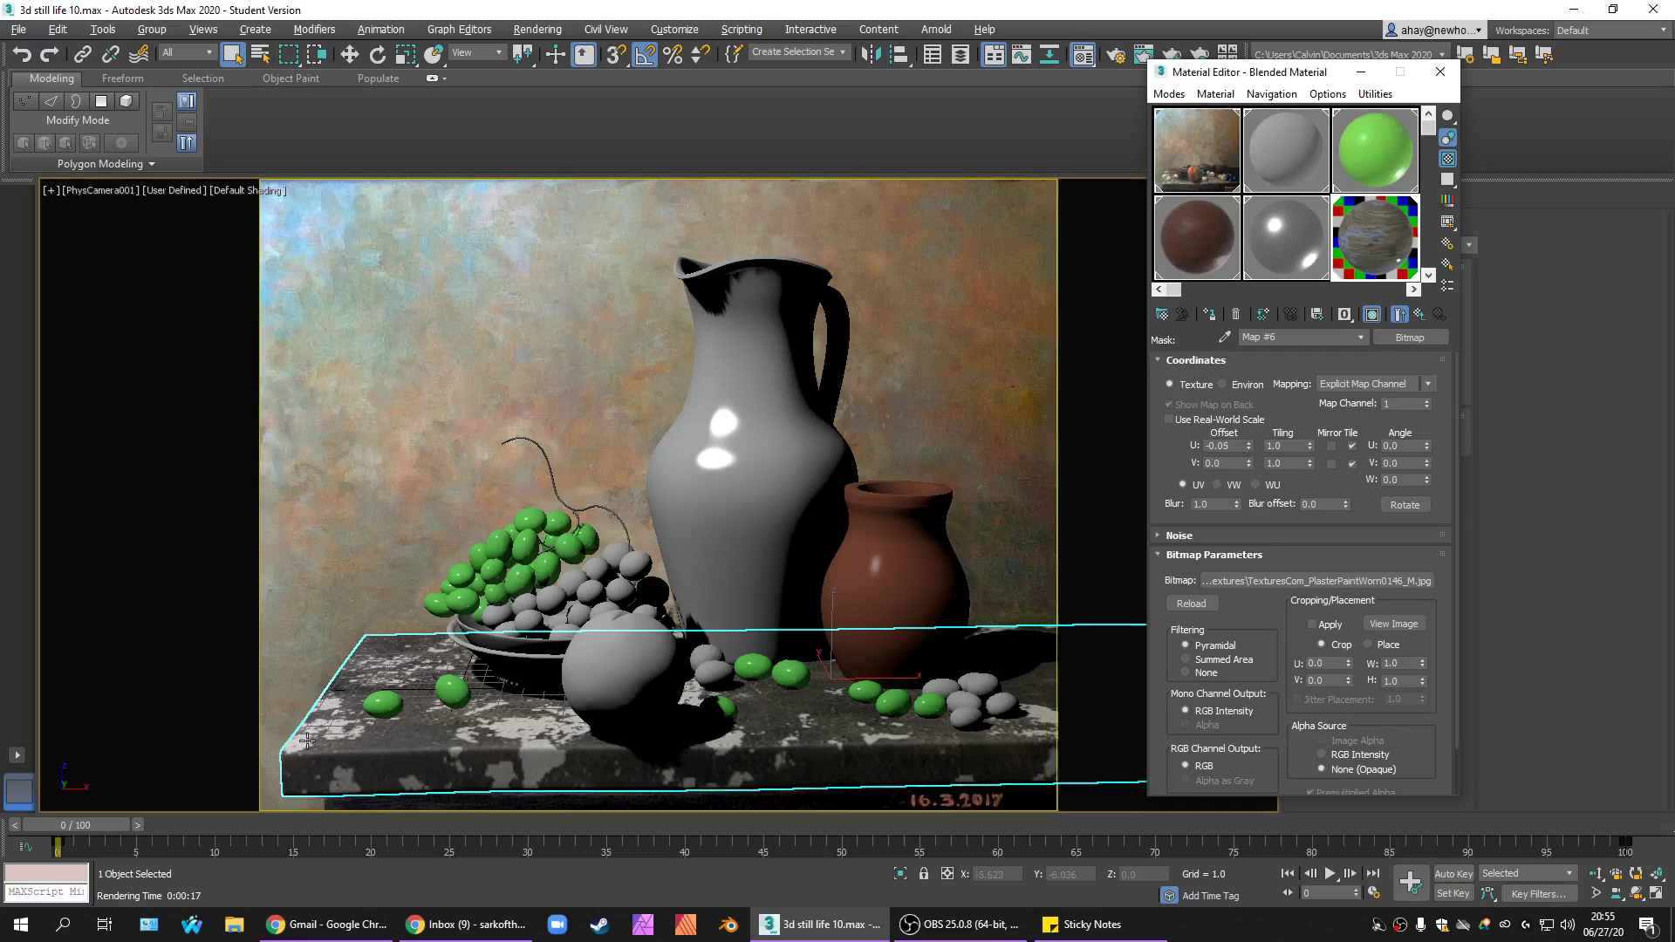
left_click(1247, 448)
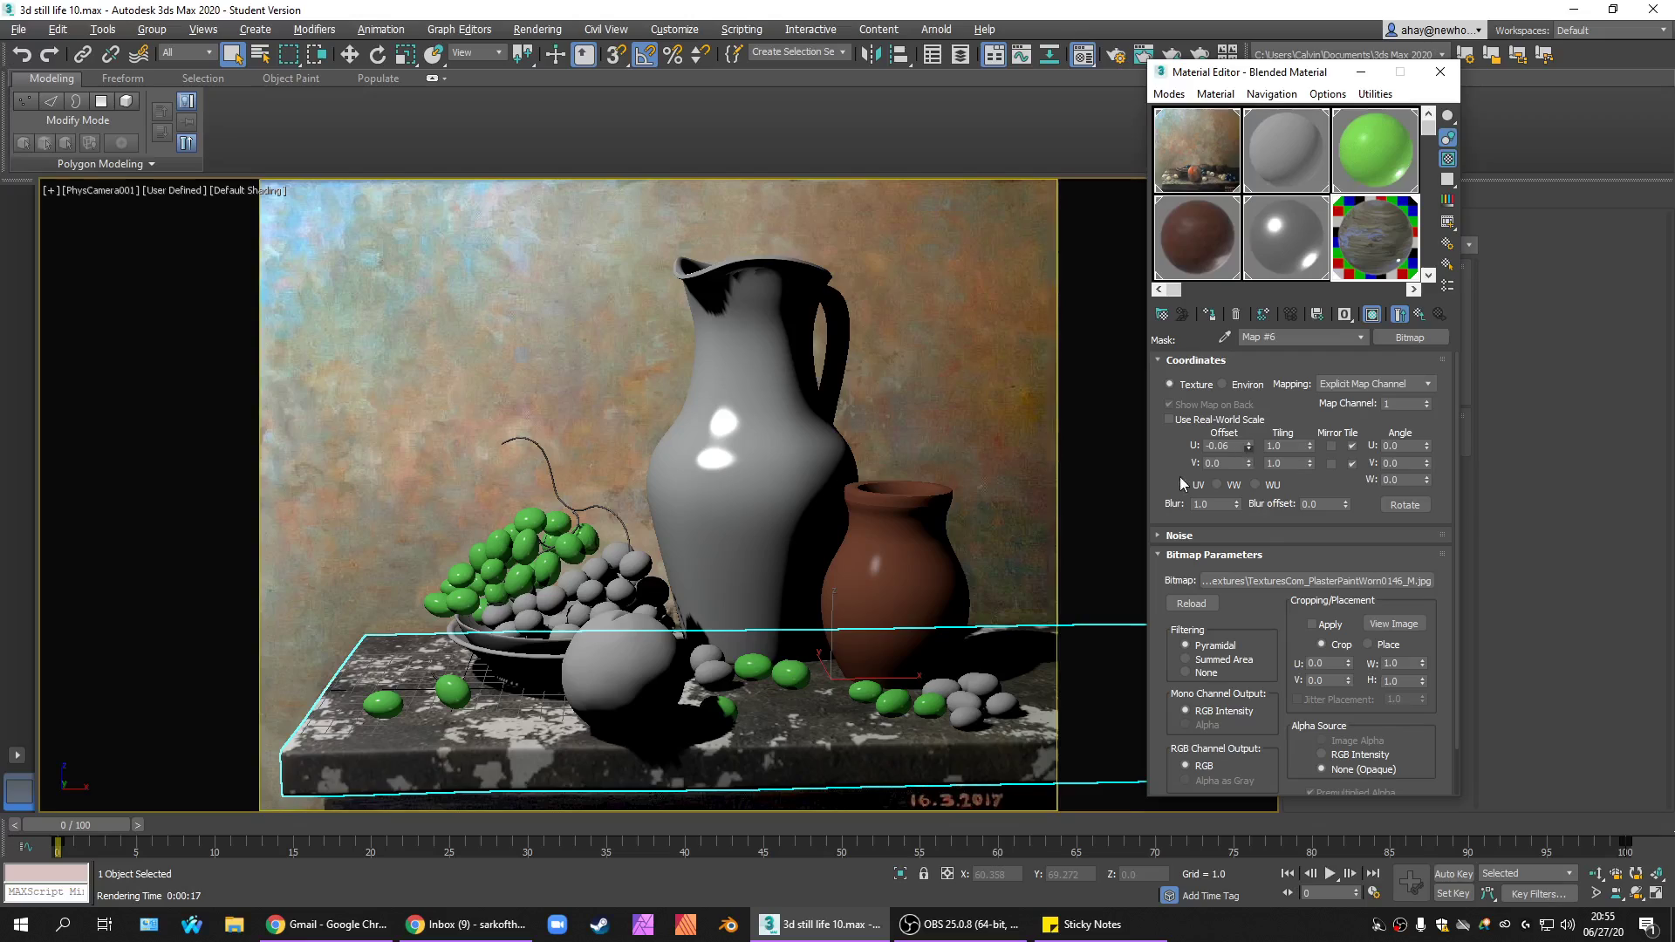
left_click(1249, 443)
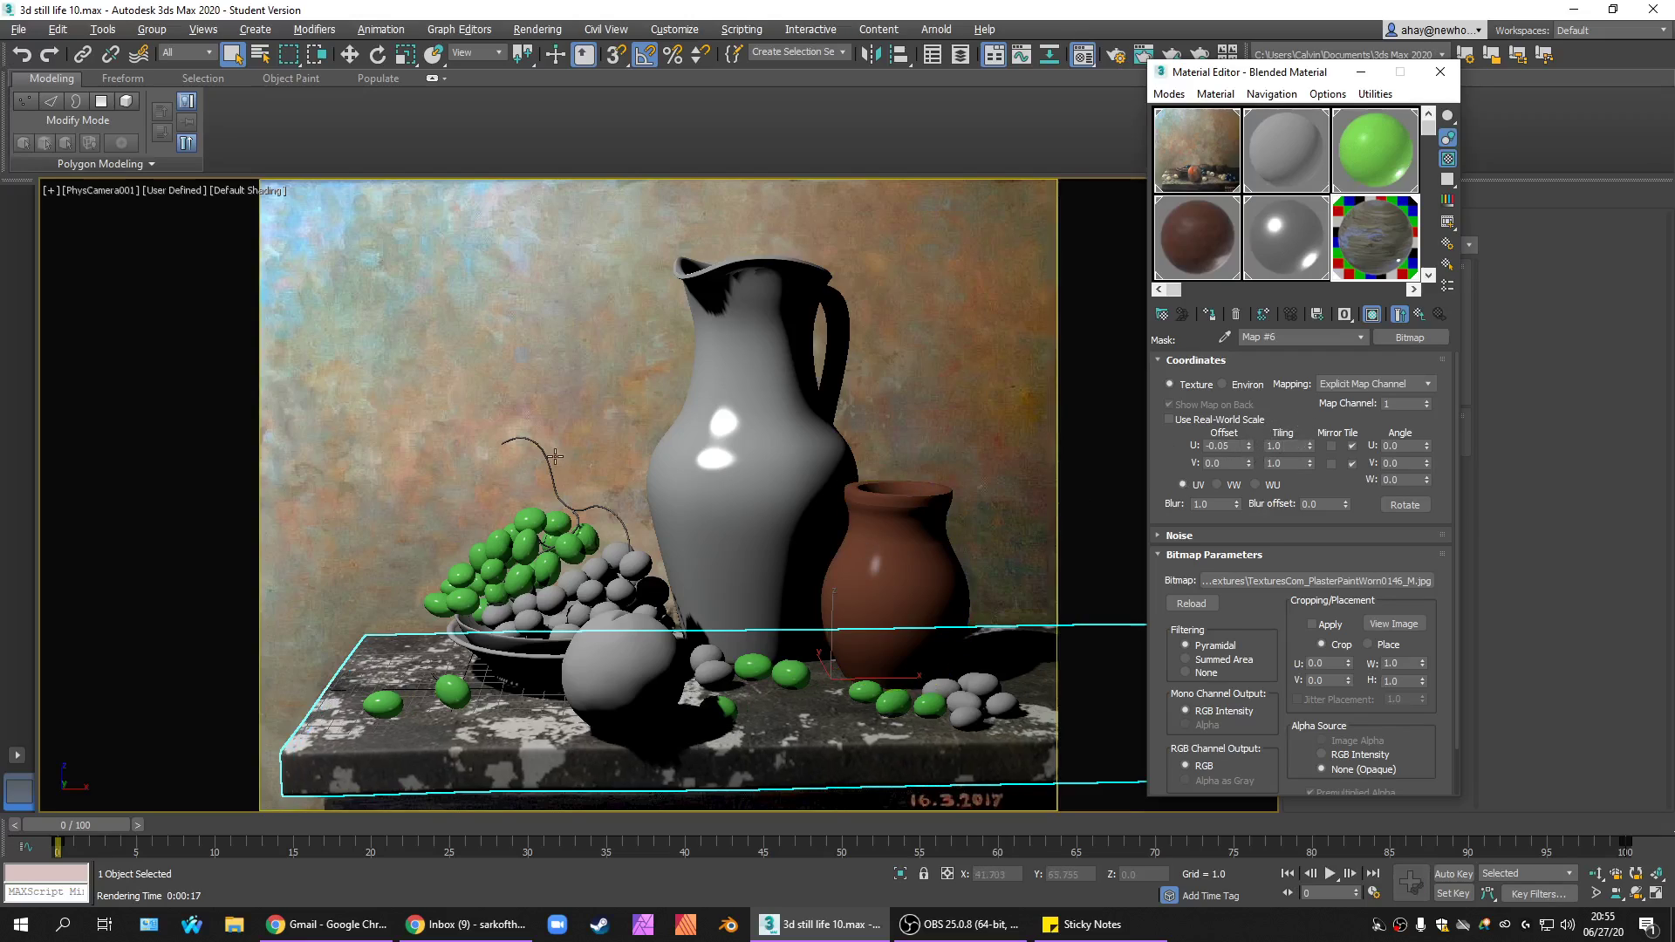
left_click(575, 424)
Render a test image of the adjusted table mask, then close it.
key("shift+q")
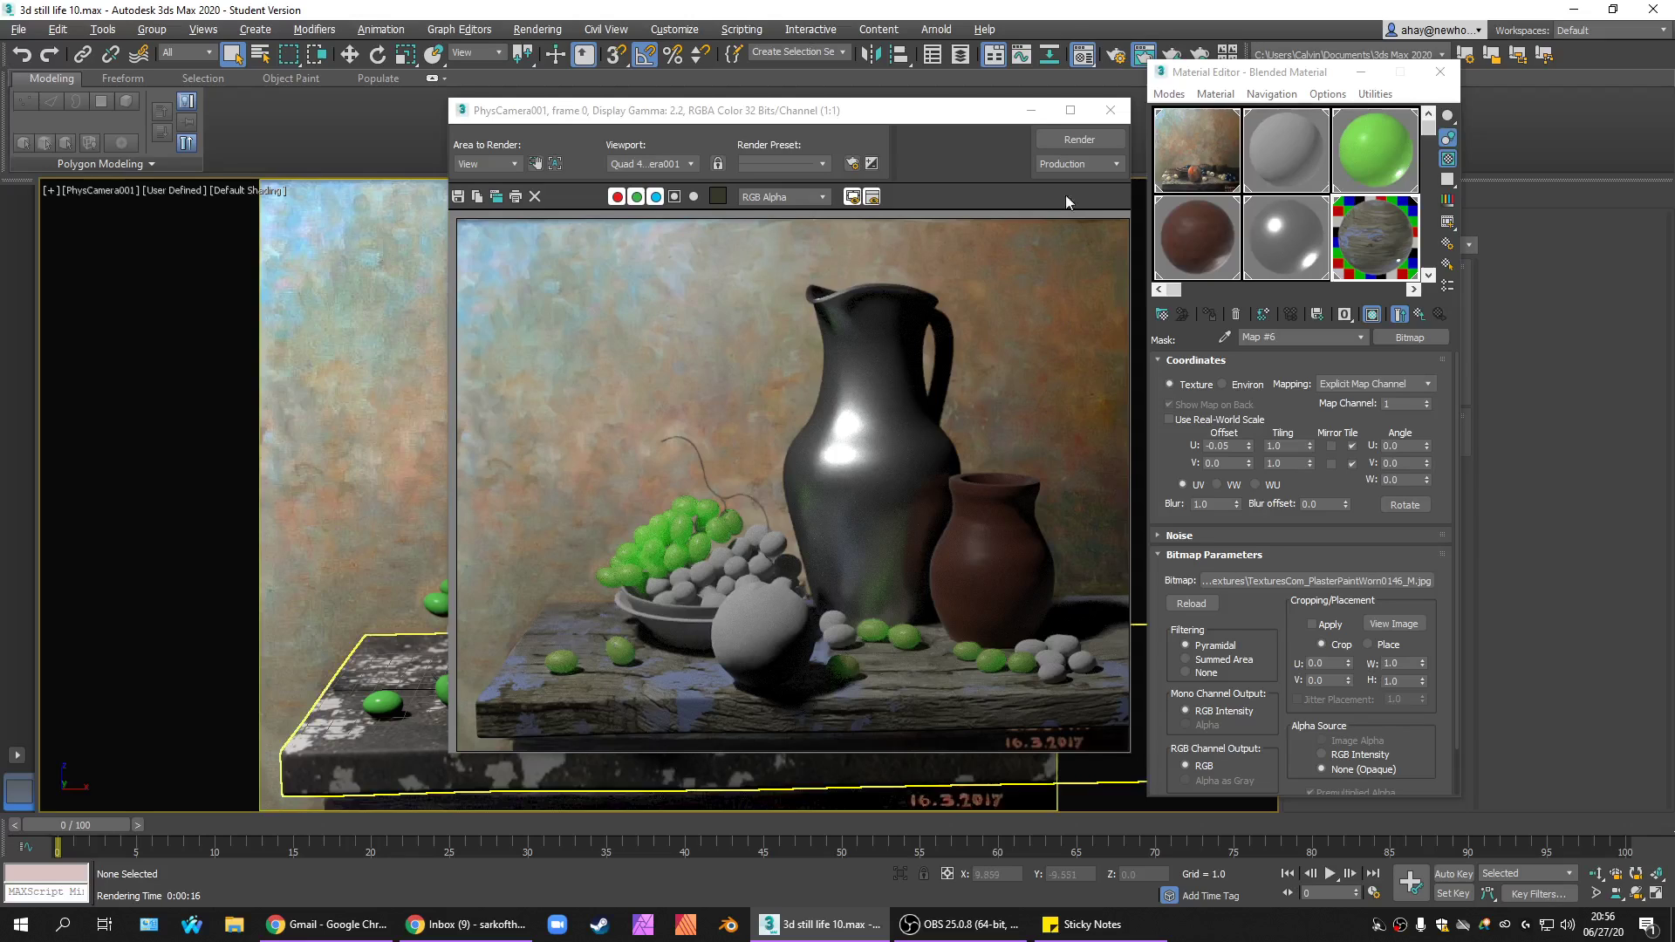
left_click(1110, 110)
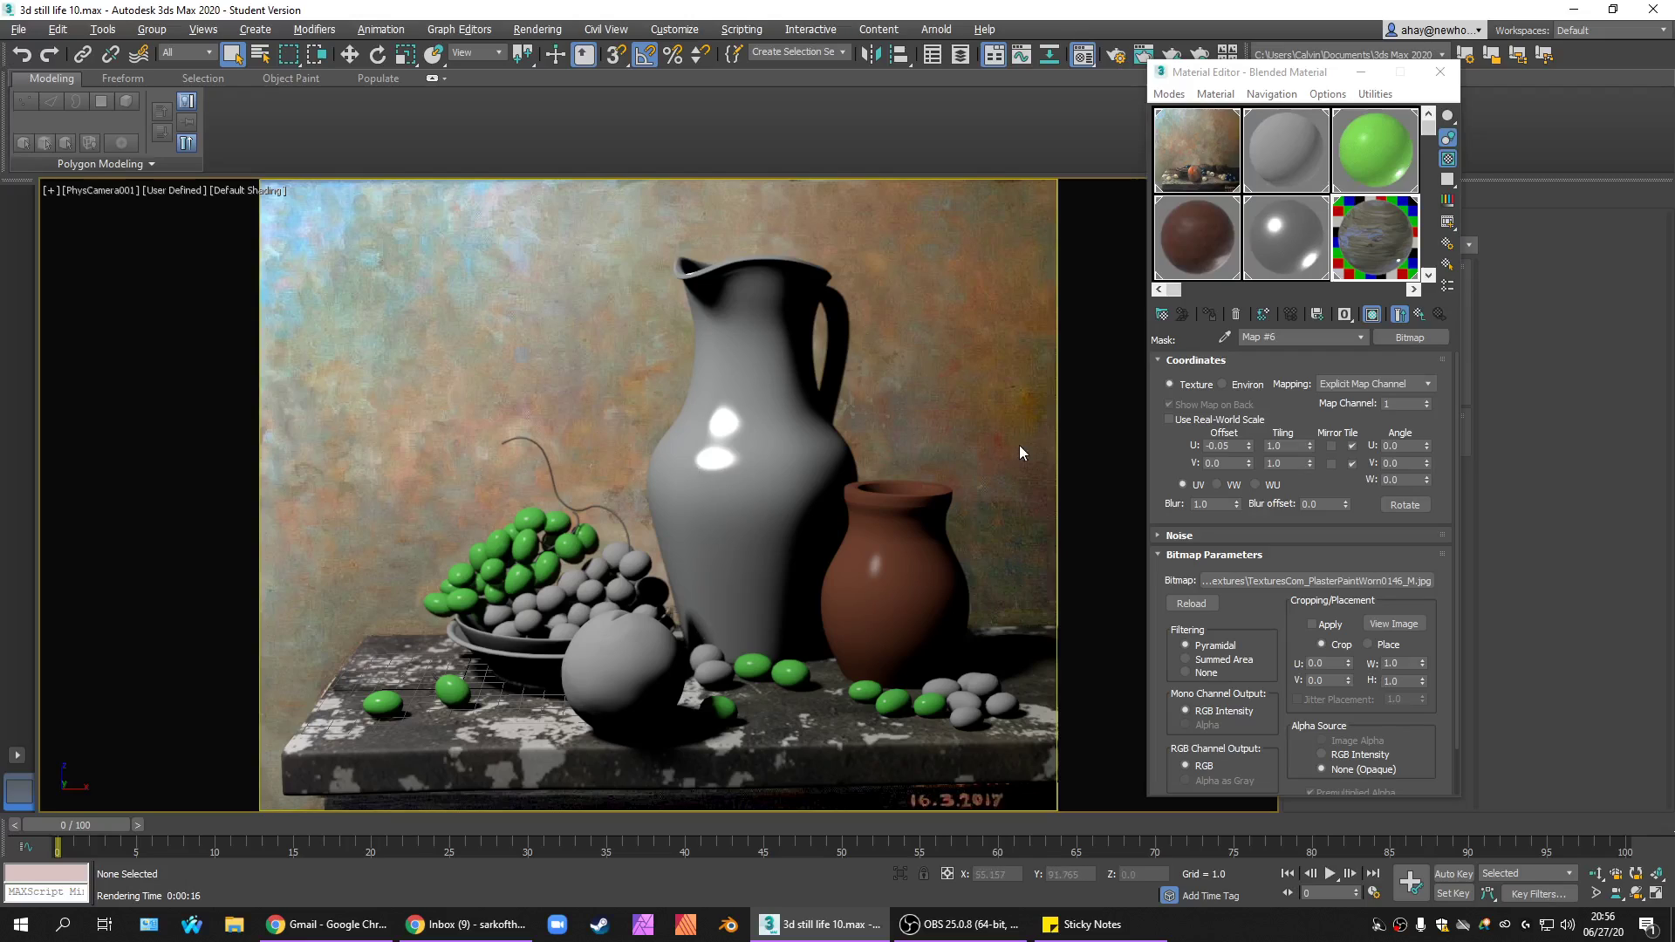
Set ART render quality to X-High with a 40.0 dB target and 25% noise filtering.
key("F10")
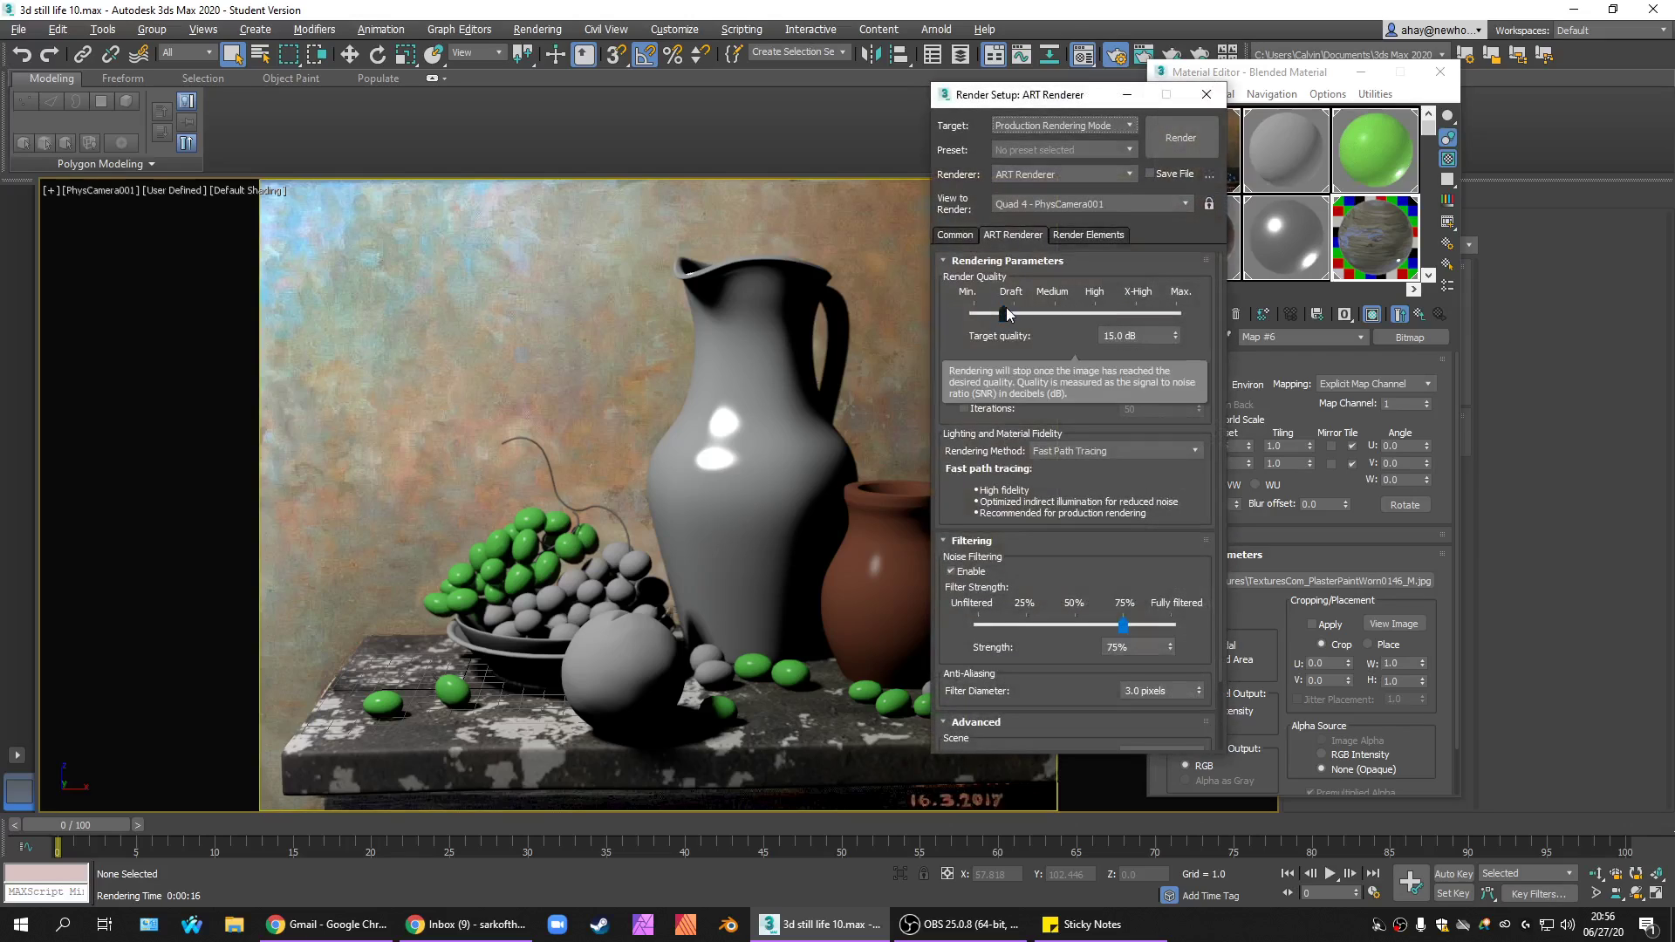
left_click_drag(1006, 311, 1129, 310)
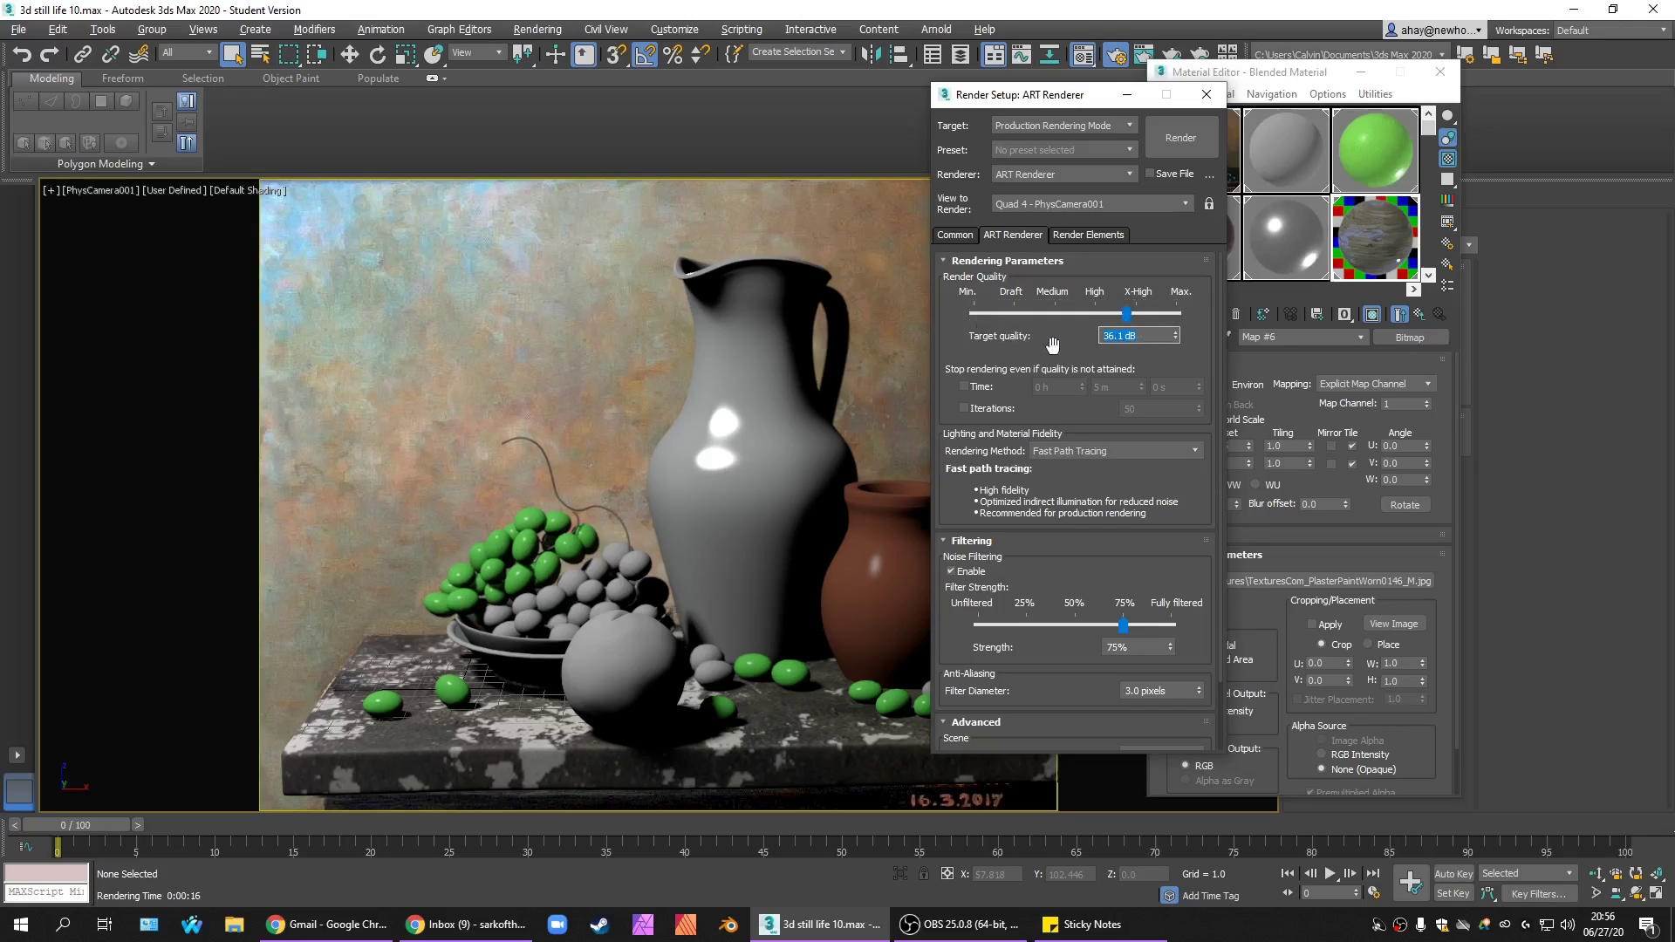
type("40")
key("Return")
left_click(1125, 624)
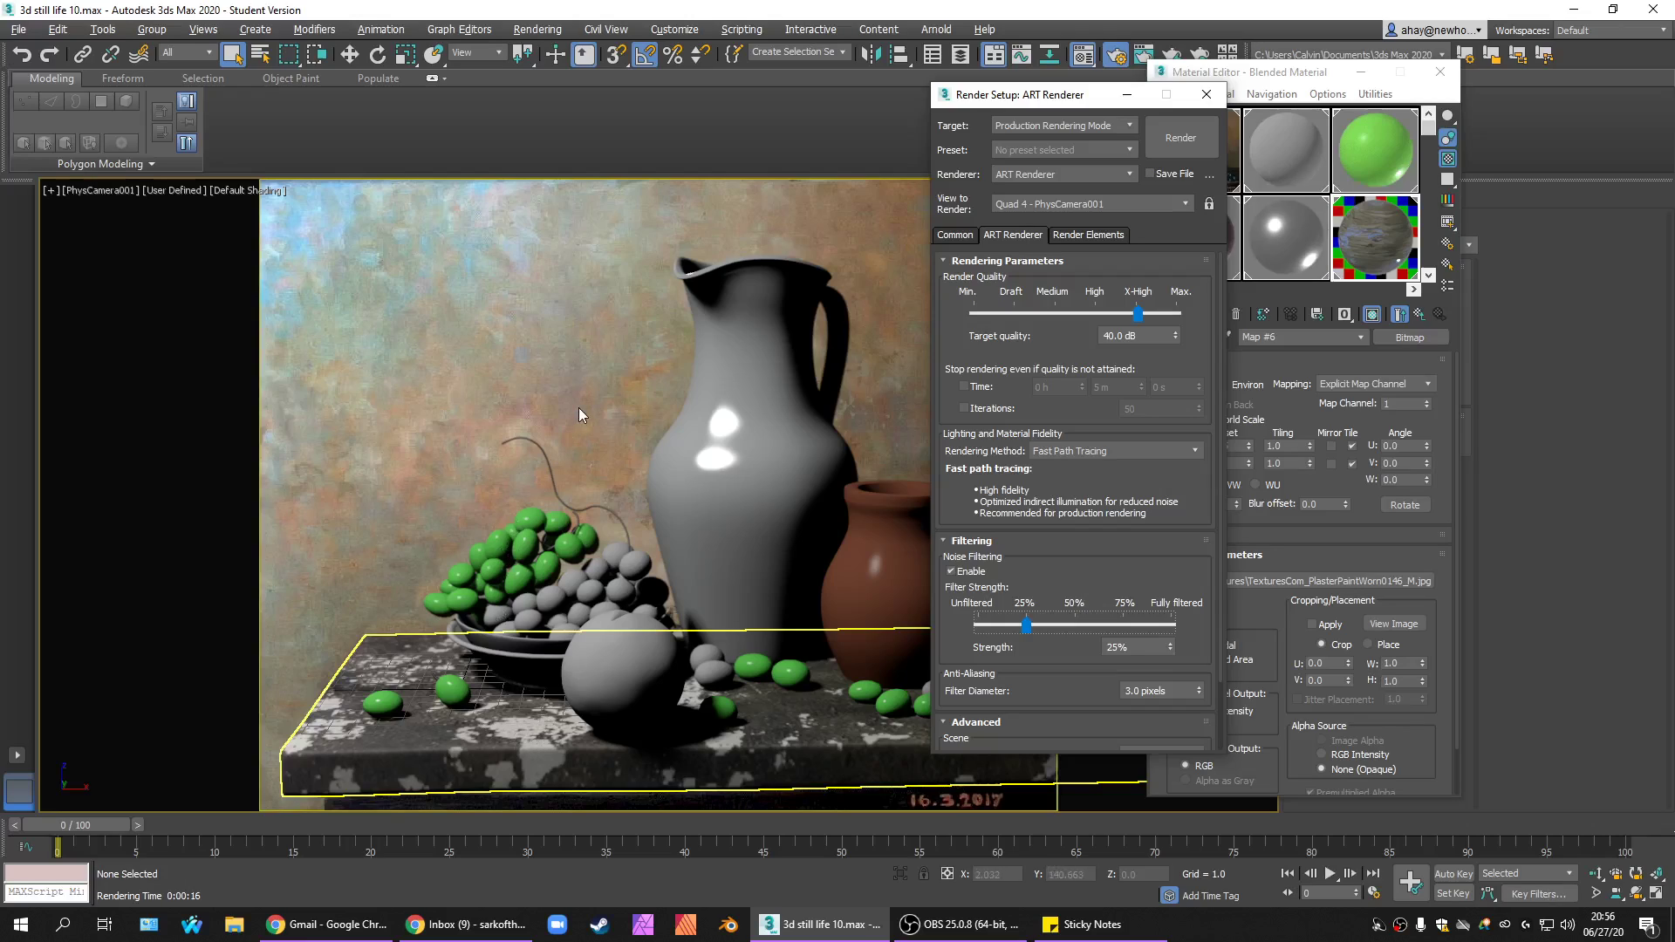
Change the Common tab output width to 1920, giving a 1920 × 1521 output size.
left_click(960, 238)
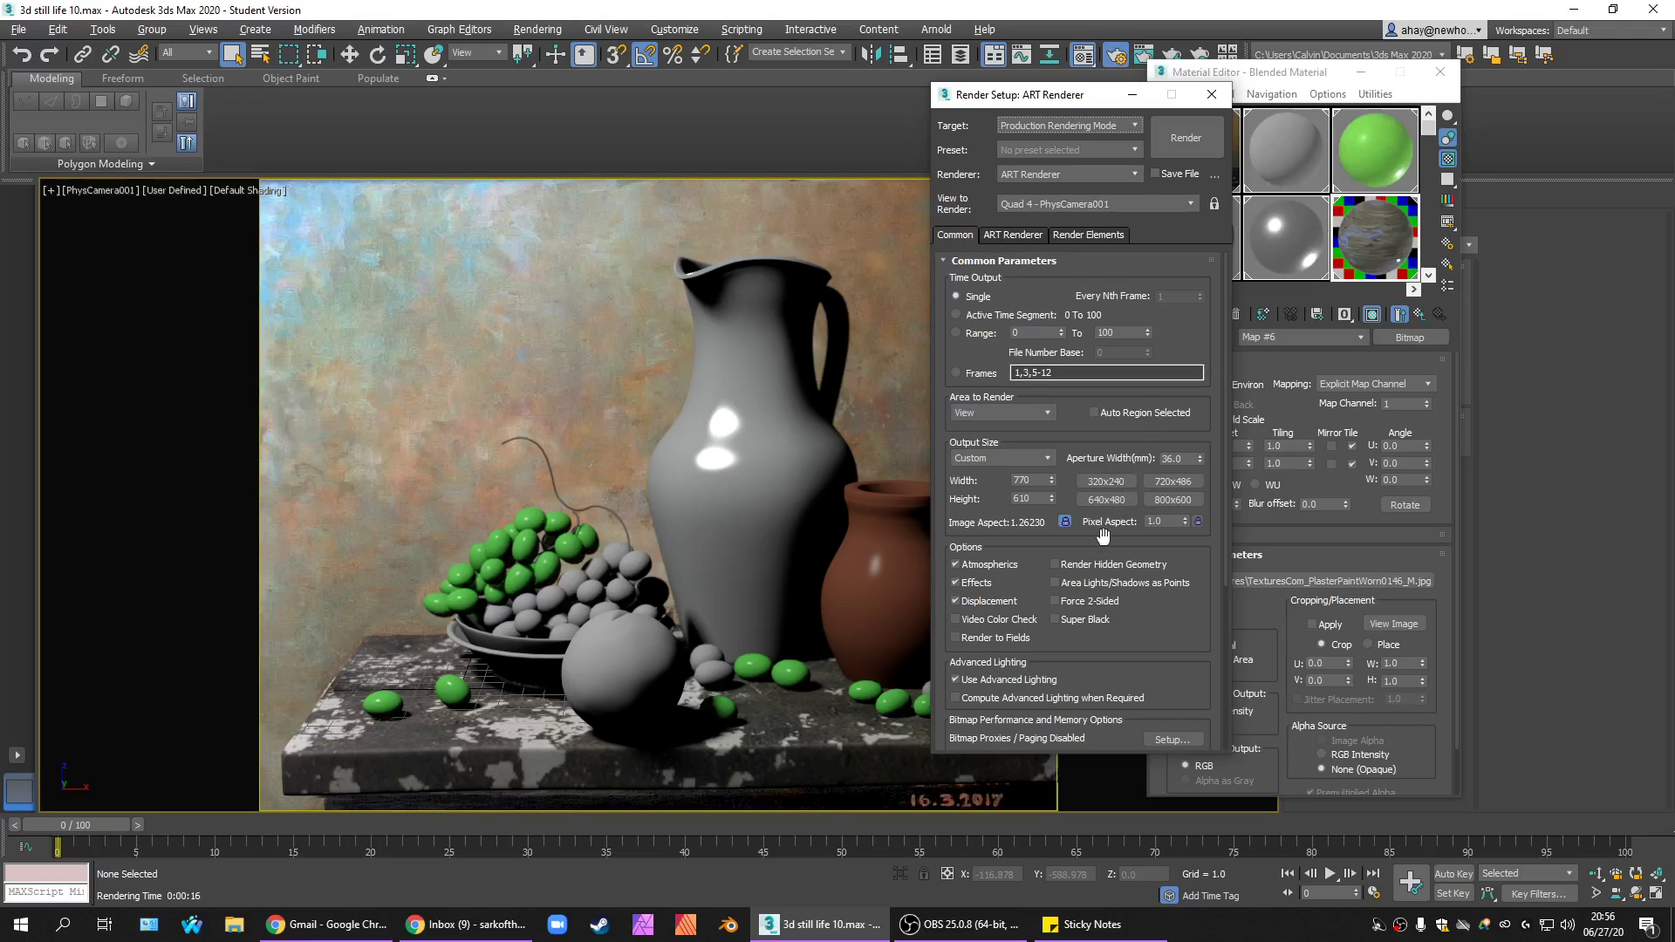
left_click(1021, 480)
left_click_drag(1038, 482, 943, 485)
type("1920")
key("Return")
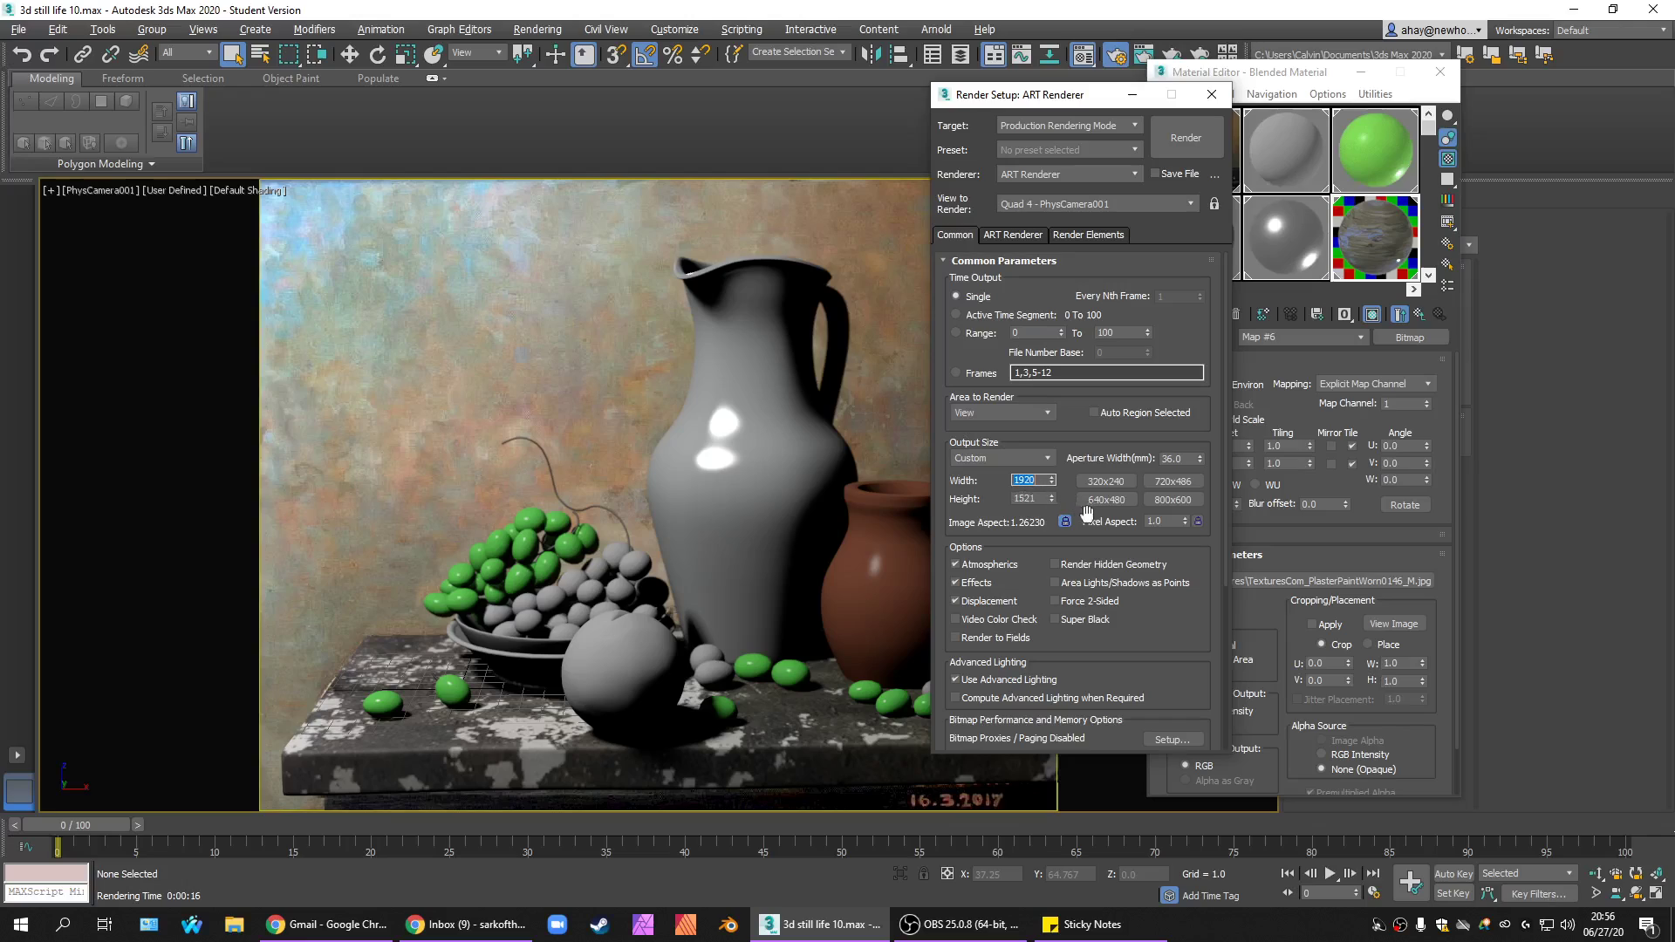
Launch the production ART render of the PhysCamera001 view from Render Setup.
left_click(1189, 150)
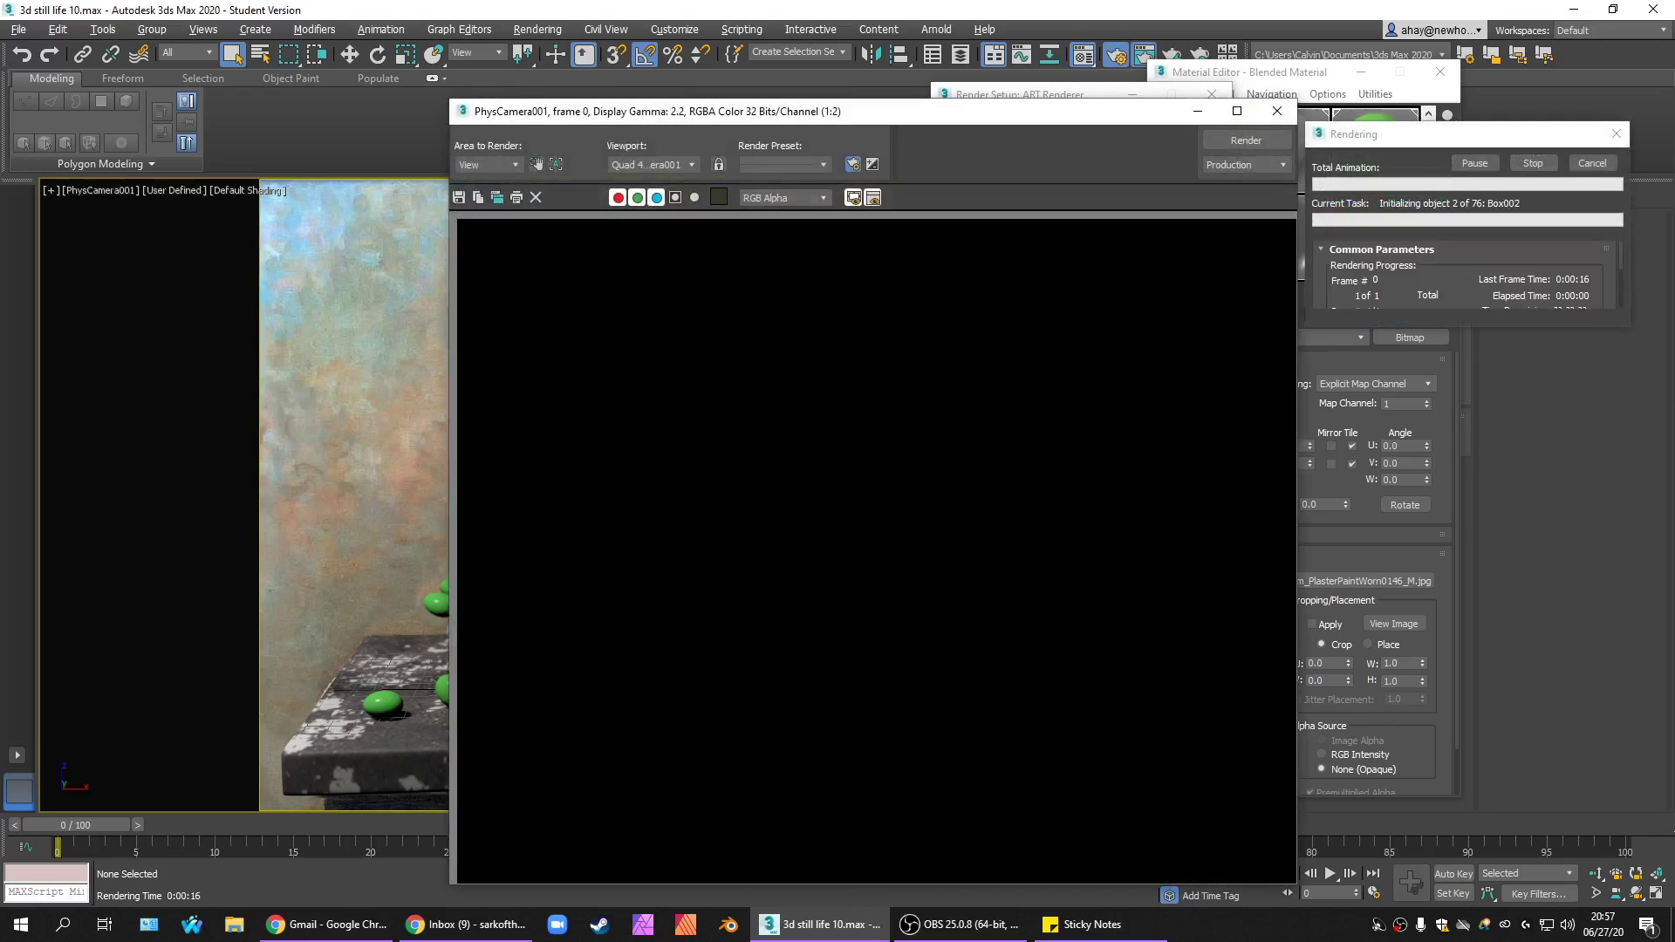